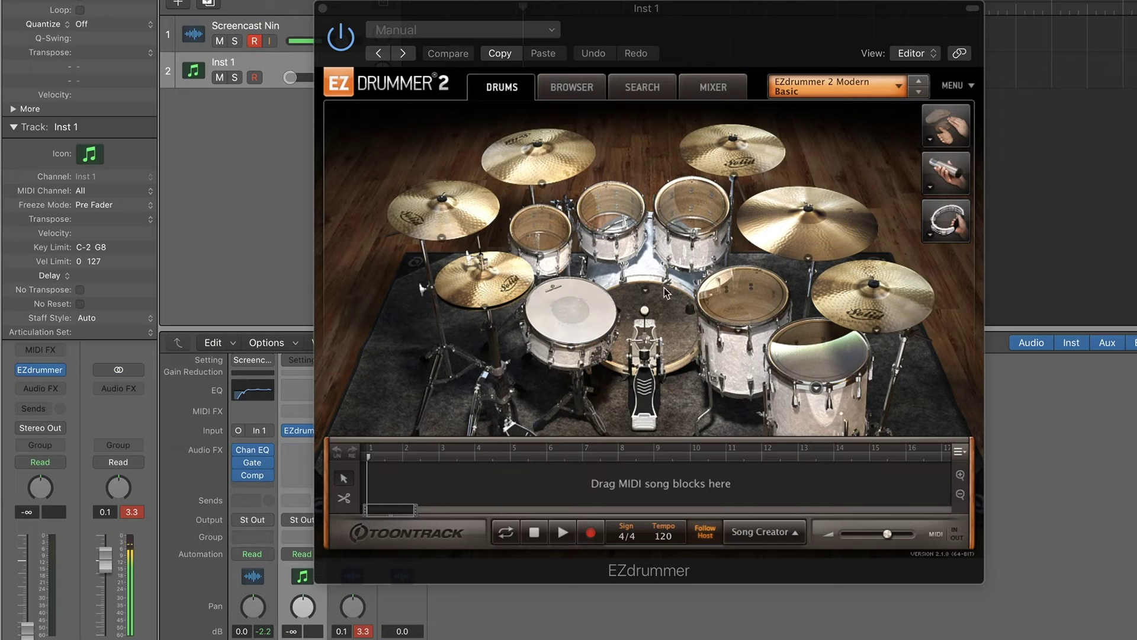
# Load the Latin Cuban Drums kit with its Original Mix preset.
pyautogui.click(899, 87)
pyautogui.click(898, 87)
pyautogui.click(898, 87)
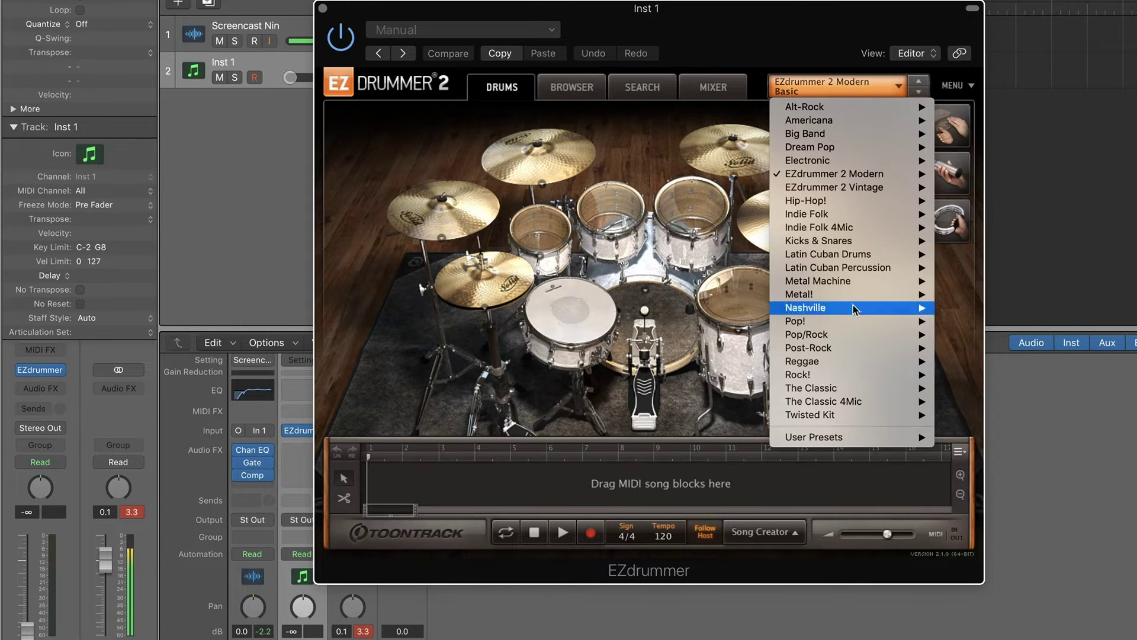
pyautogui.moveTo(858, 254)
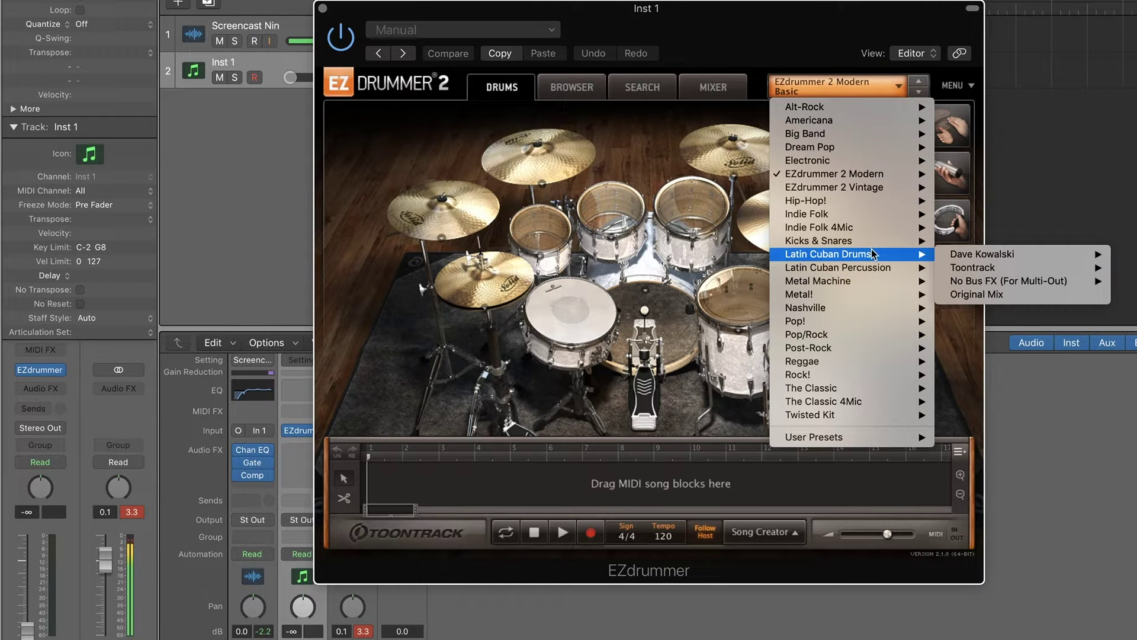
pyautogui.moveTo(968, 258)
pyautogui.moveTo(1021, 255)
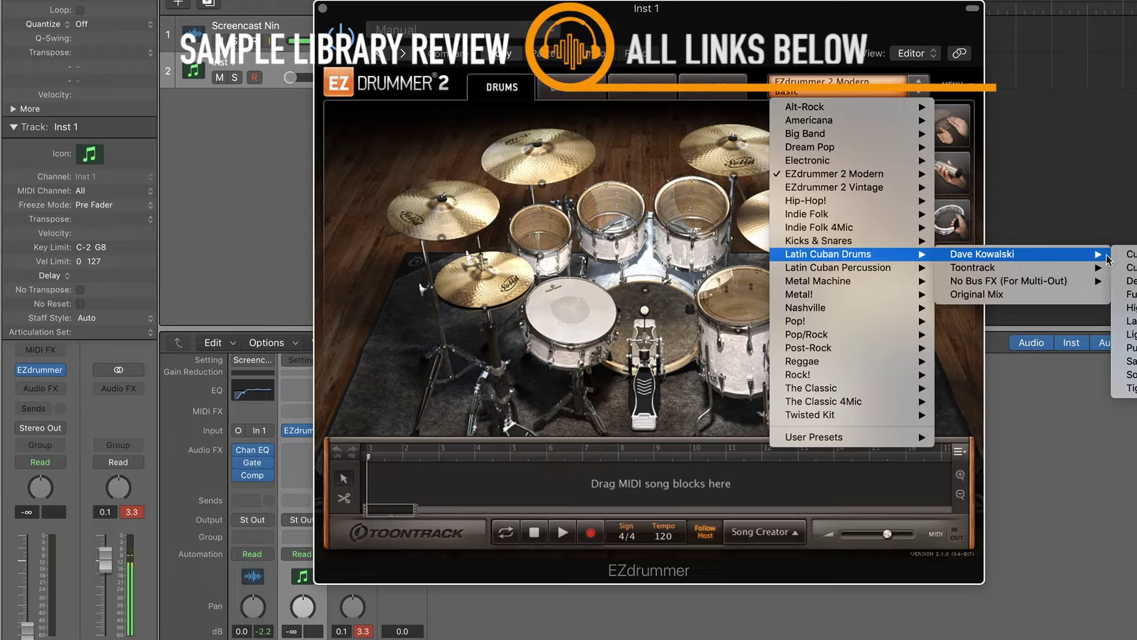
pyautogui.moveTo(1092, 271)
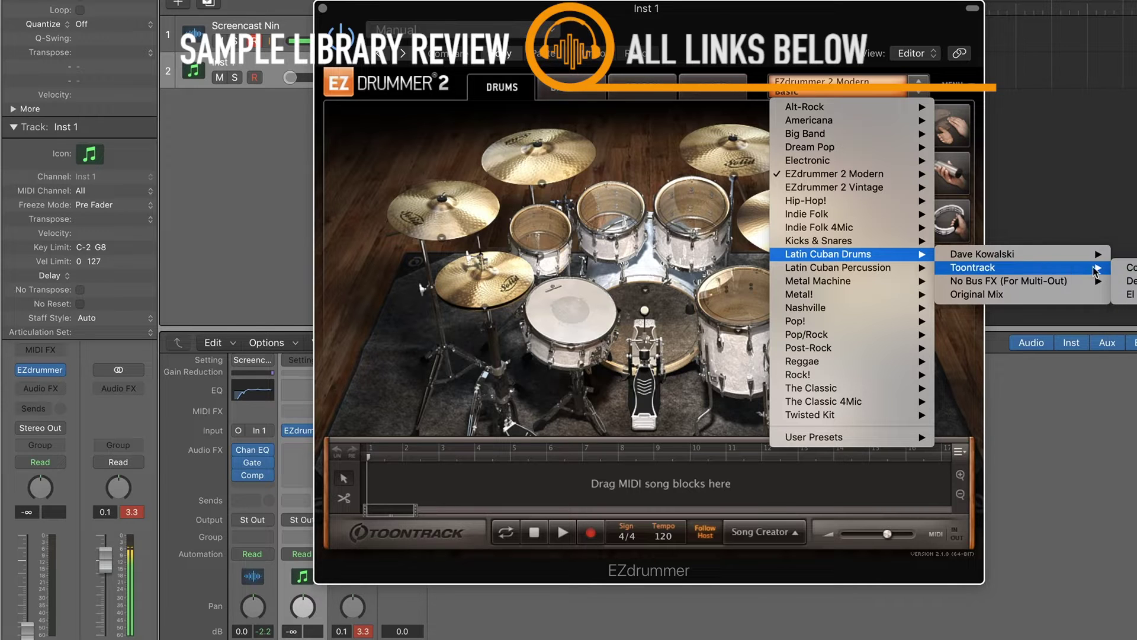
pyautogui.moveTo(1045, 290)
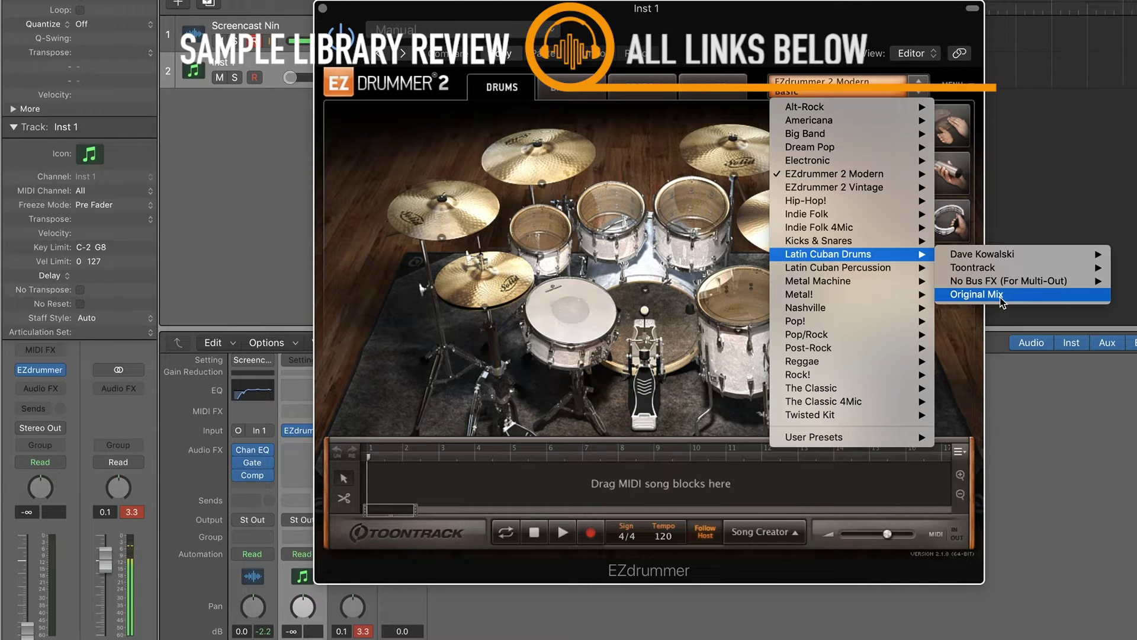
pyautogui.click(1001, 298)
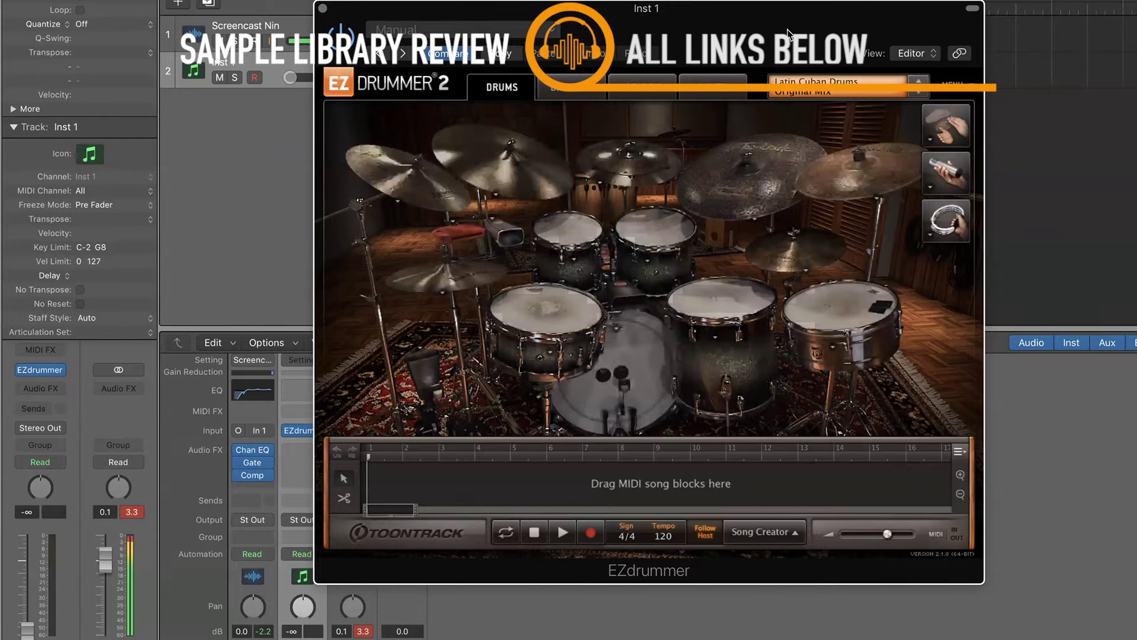
# Browse the MIDI groove categories of the EZX Latin Cuban Drums library.
pyautogui.click(575, 91)
pyautogui.moveTo(446, 241); pyautogui.dragTo(445, 396)
pyautogui.click(377, 289)
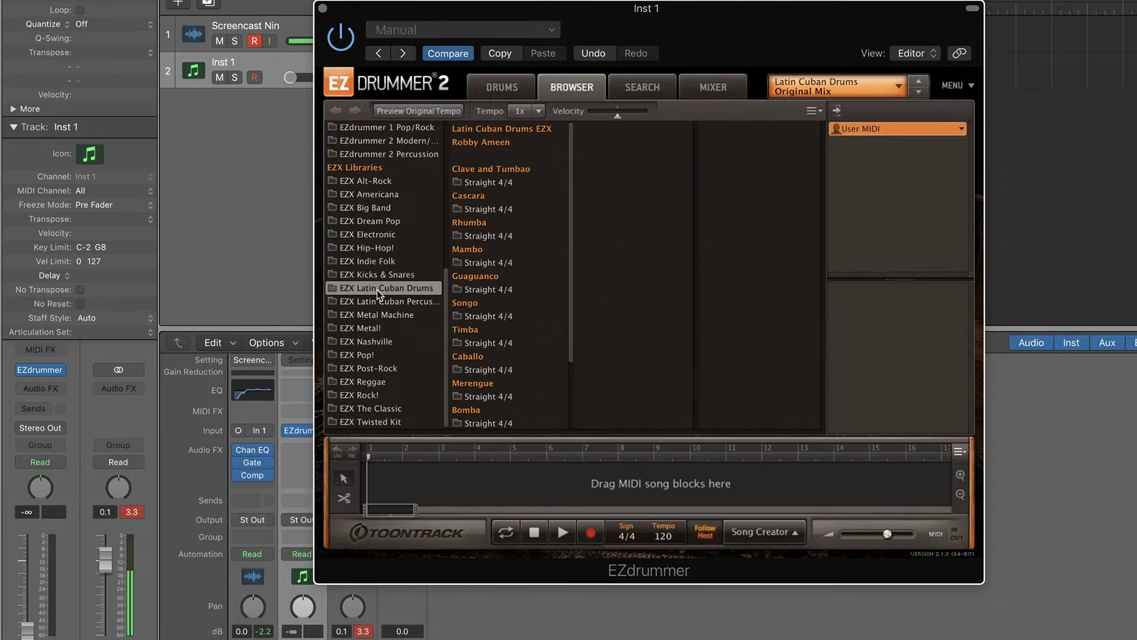
pyautogui.moveTo(572, 239); pyautogui.dragTo(557, 360)
pyautogui.moveTo(565, 308); pyautogui.dragTo(568, 232)
# Audition Variation 01 of the Basic Tumbao 2-3 Rhumba groove under Clave and Tumbao, viewing the drum kit while it plays.
pyautogui.click(510, 183)
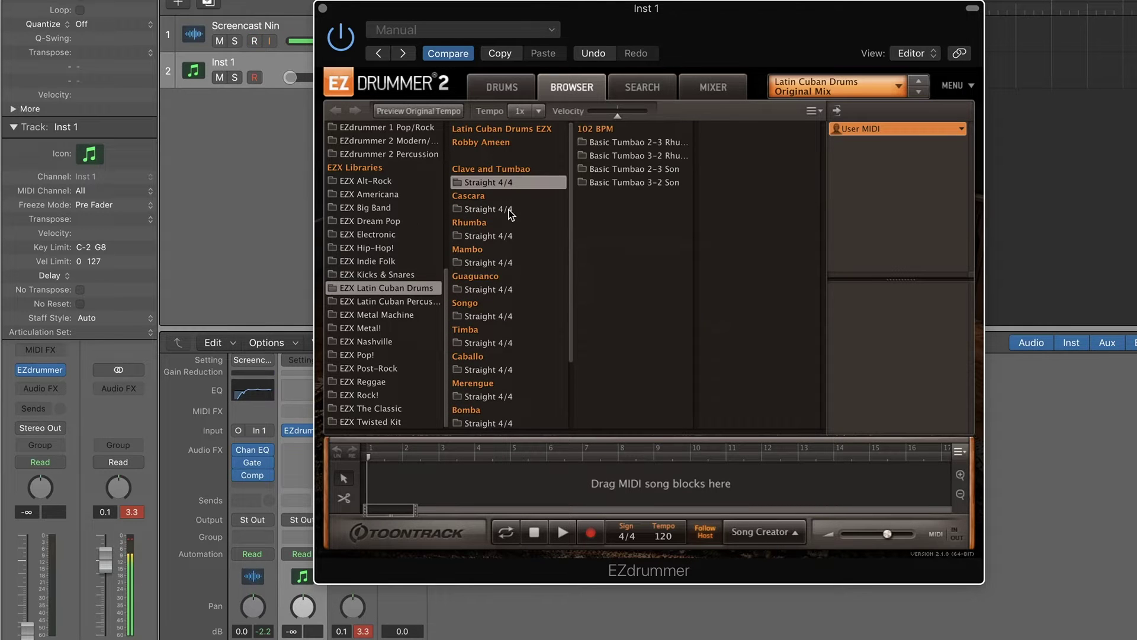
pyautogui.click(499, 211)
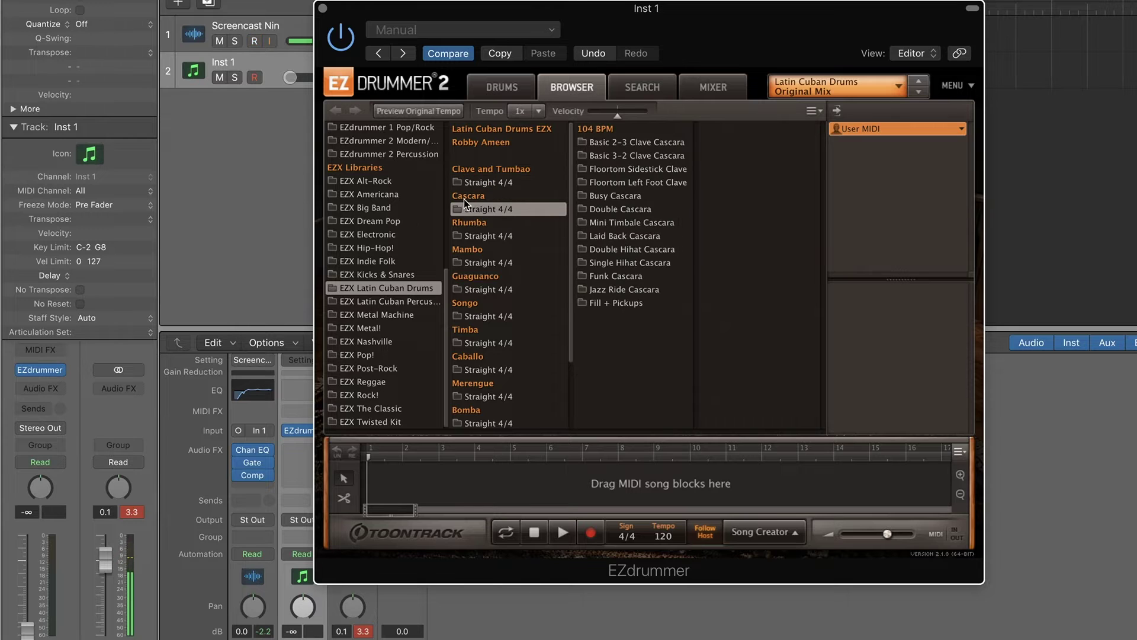
pyautogui.click(497, 184)
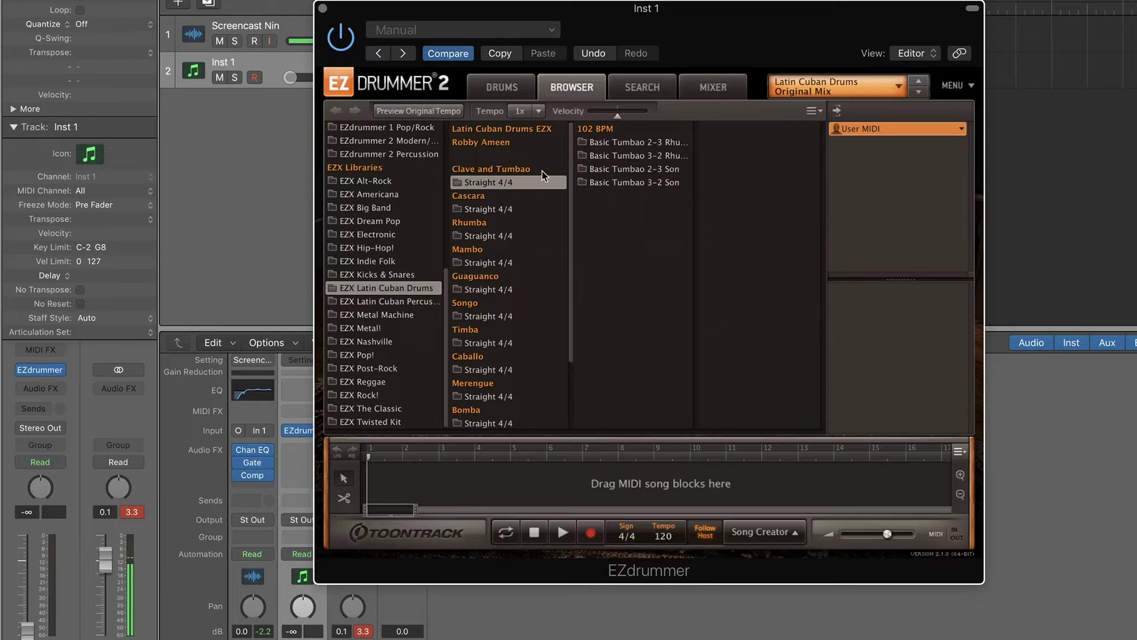
pyautogui.click(628, 145)
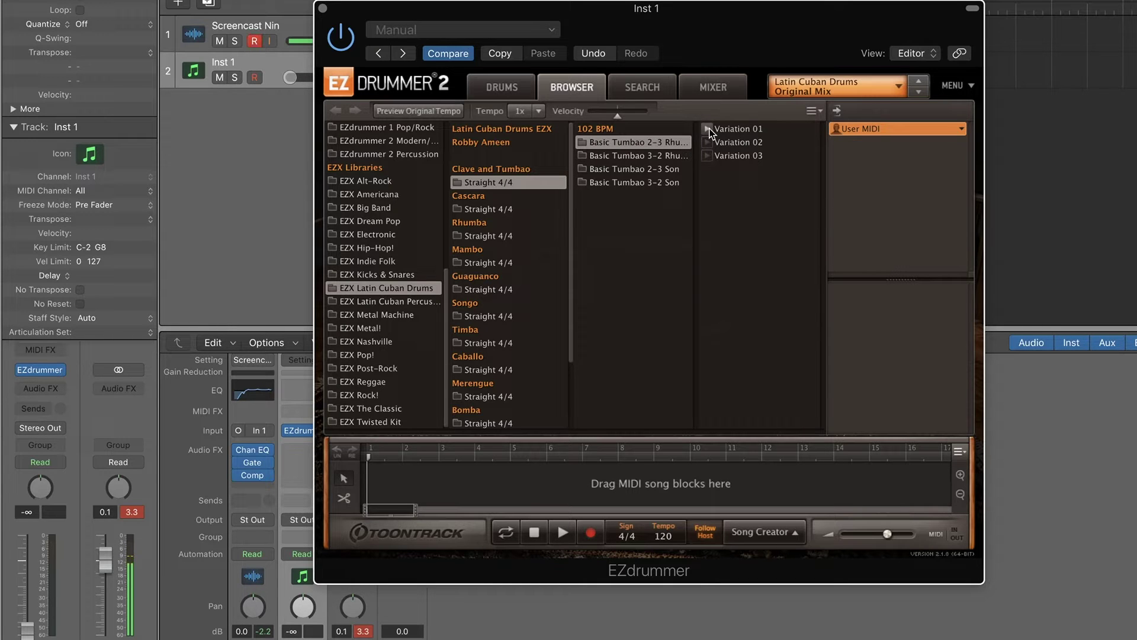
pyautogui.scroll(-5, 281, 518)
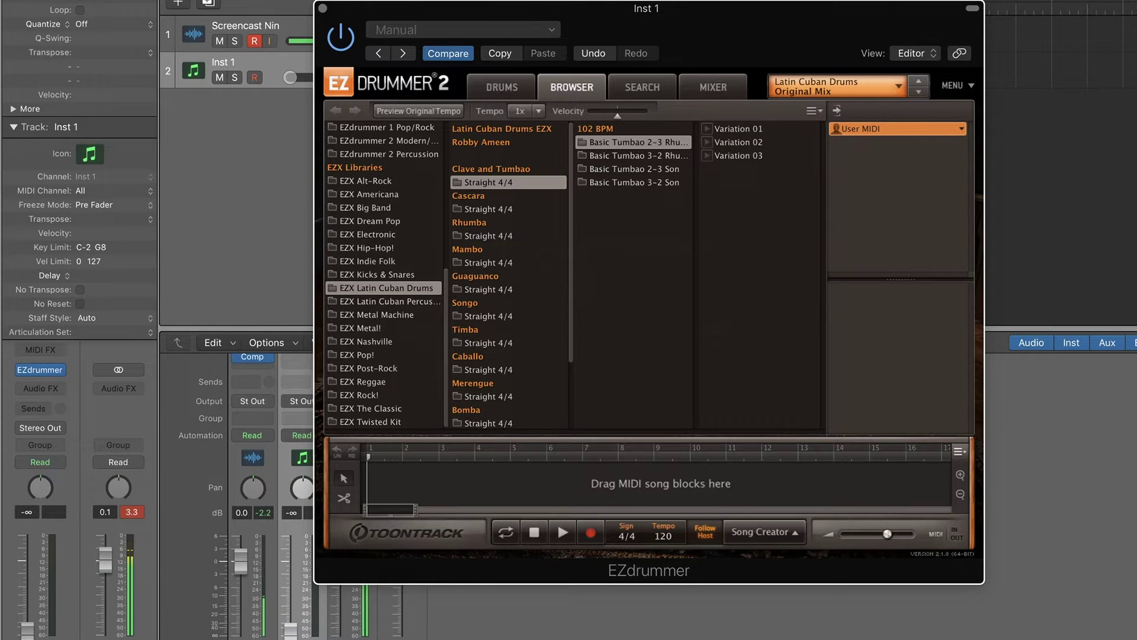
pyautogui.click(706, 130)
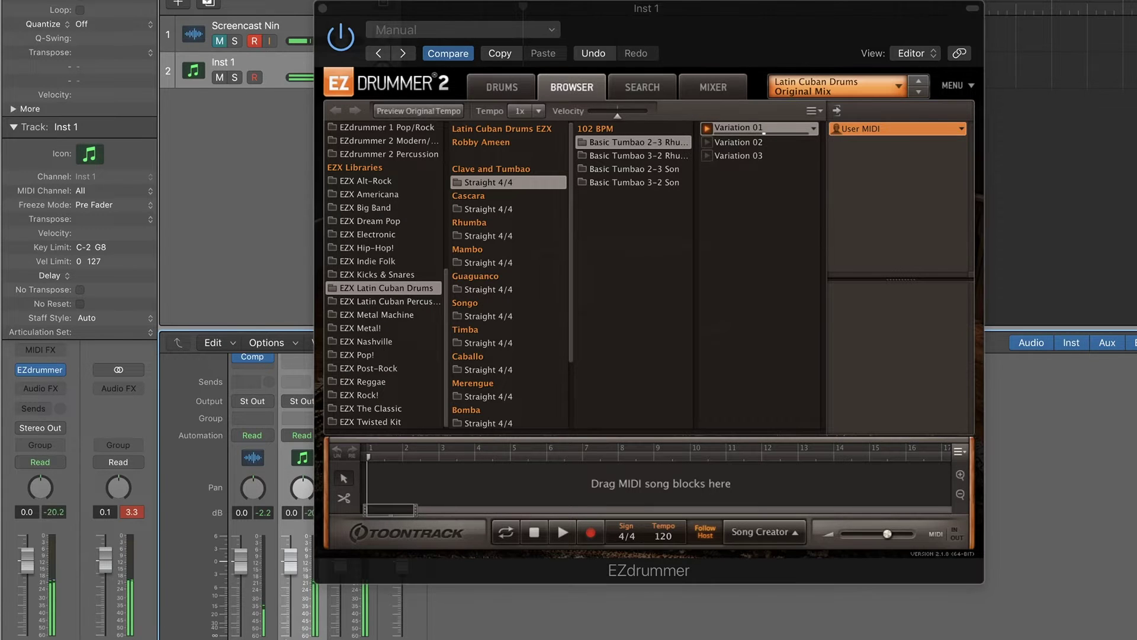
pyautogui.click(509, 93)
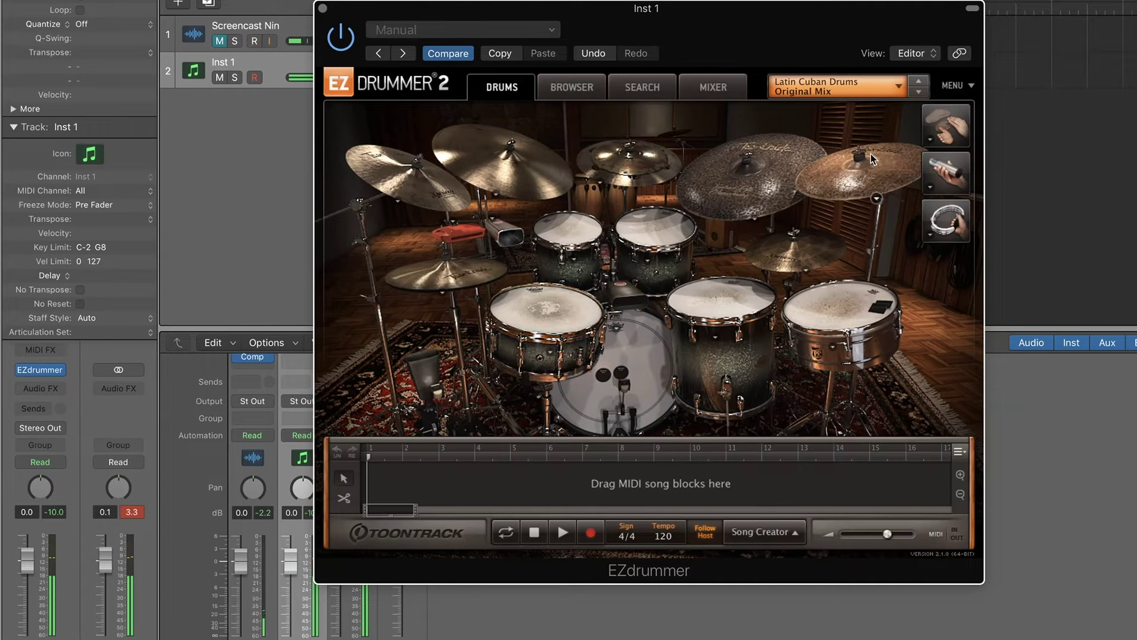
pyautogui.click(588, 86)
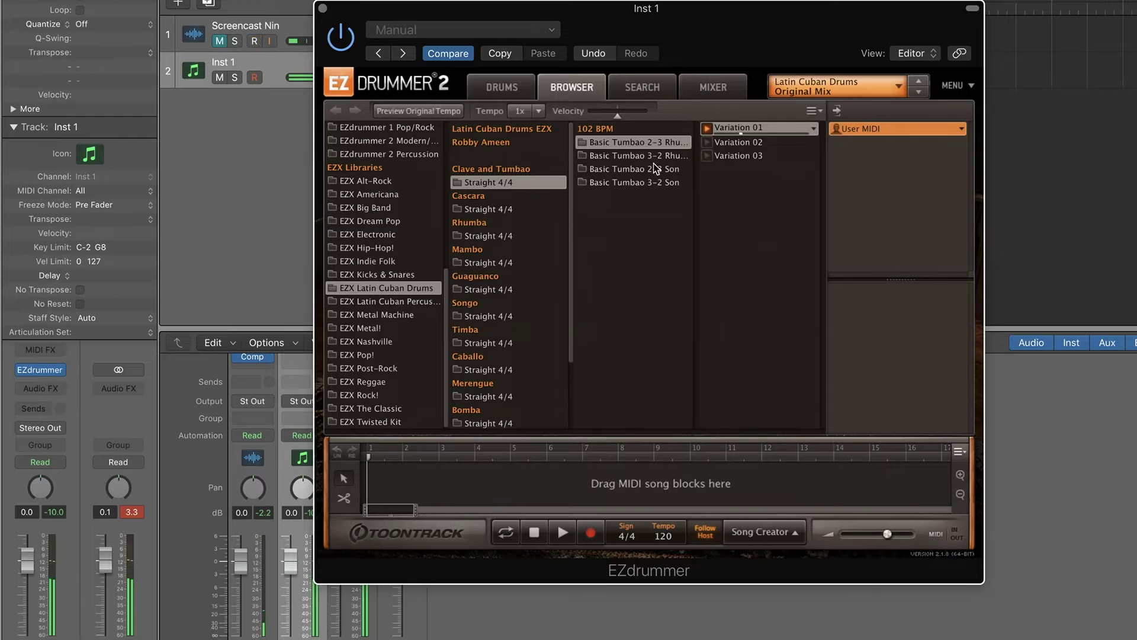
# Audition Variation 02 of Basic Tumbao 2-3 Son and Variation 01 of Basic Tumbao 3-2 Son, raising the system volume.
pyautogui.click(653, 169)
pyautogui.click(708, 141)
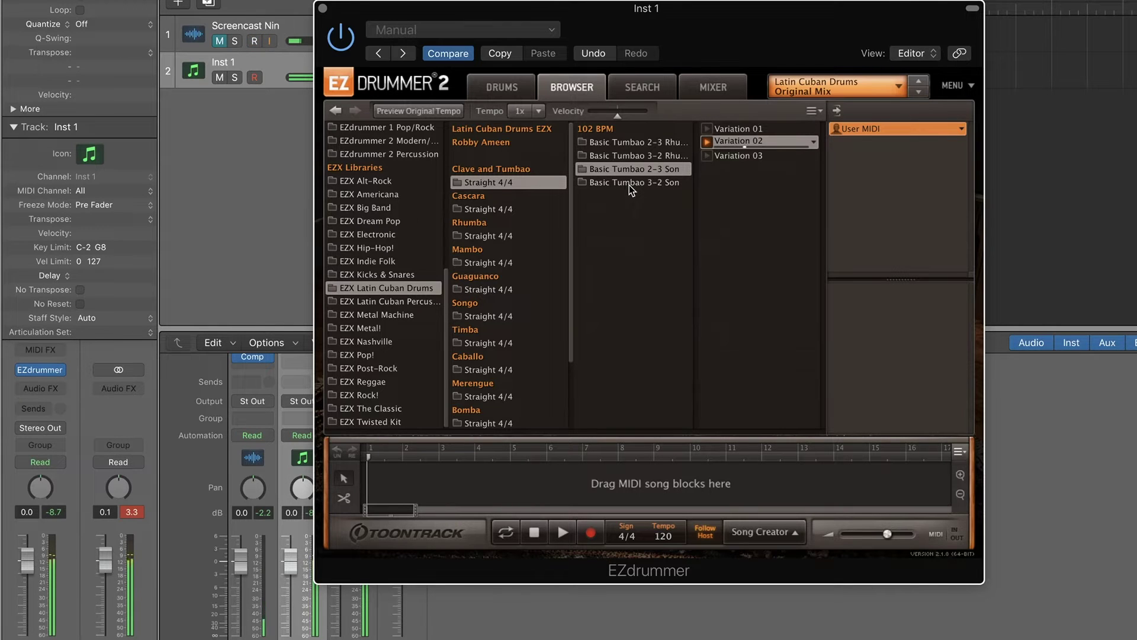
pyautogui.press('XF86AudioRaiseVolume')
pyautogui.press('XF86AudioRaiseVolume')
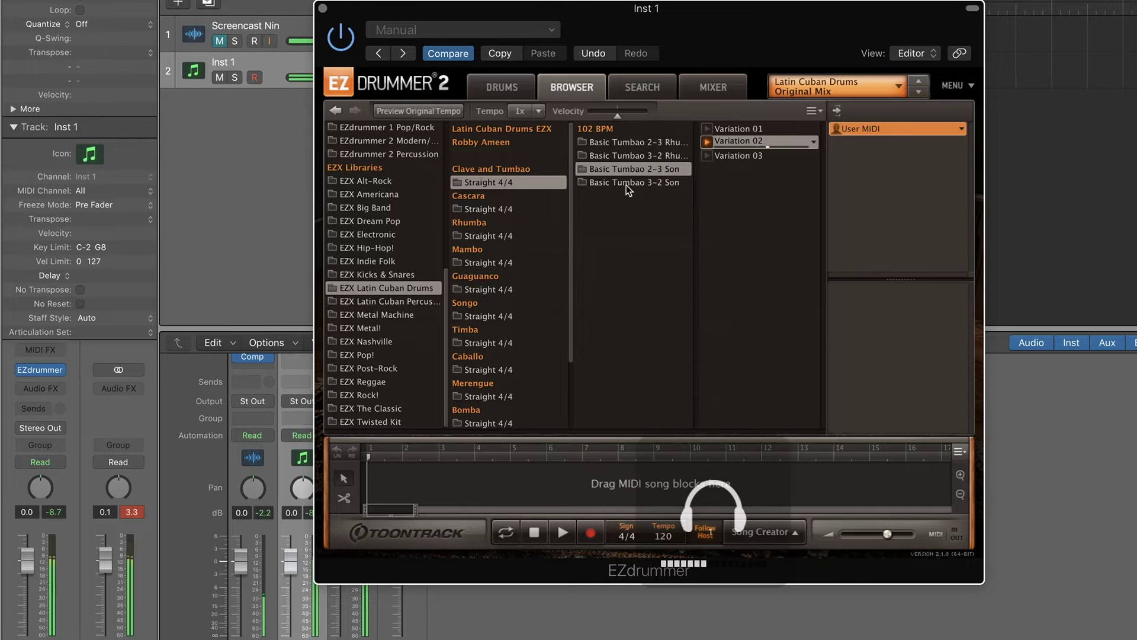
pyautogui.click(622, 182)
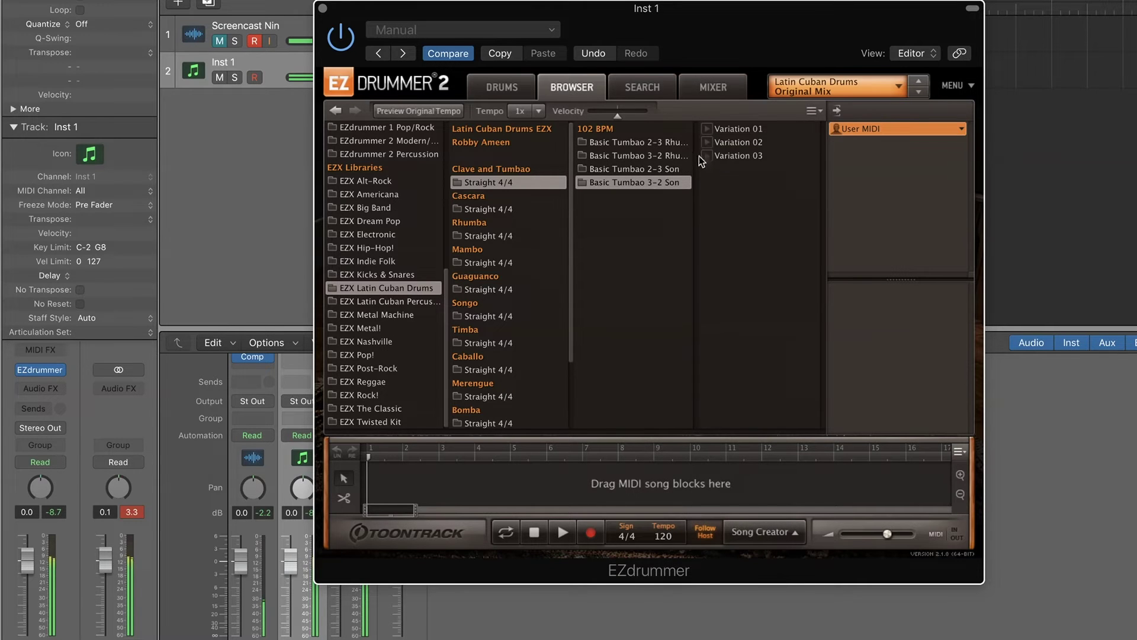
pyautogui.click(709, 129)
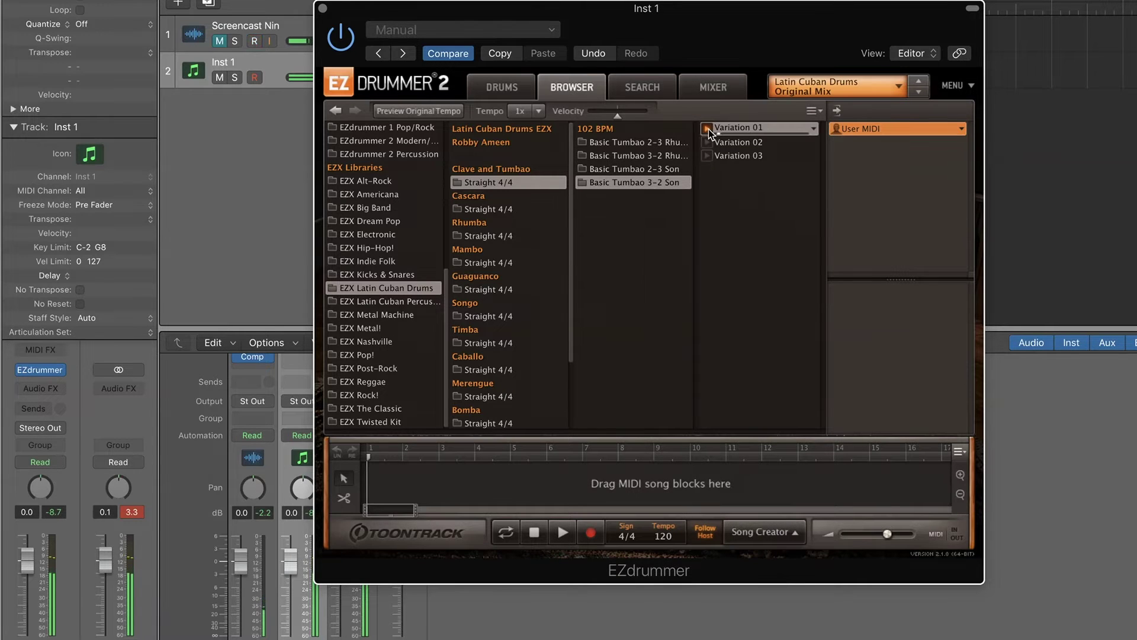
# Audition Variation 01 of the Cascara groove Floortom Sidestick Clave while viewing the drum kit.
pyautogui.click(513, 209)
pyautogui.click(664, 167)
pyautogui.click(741, 130)
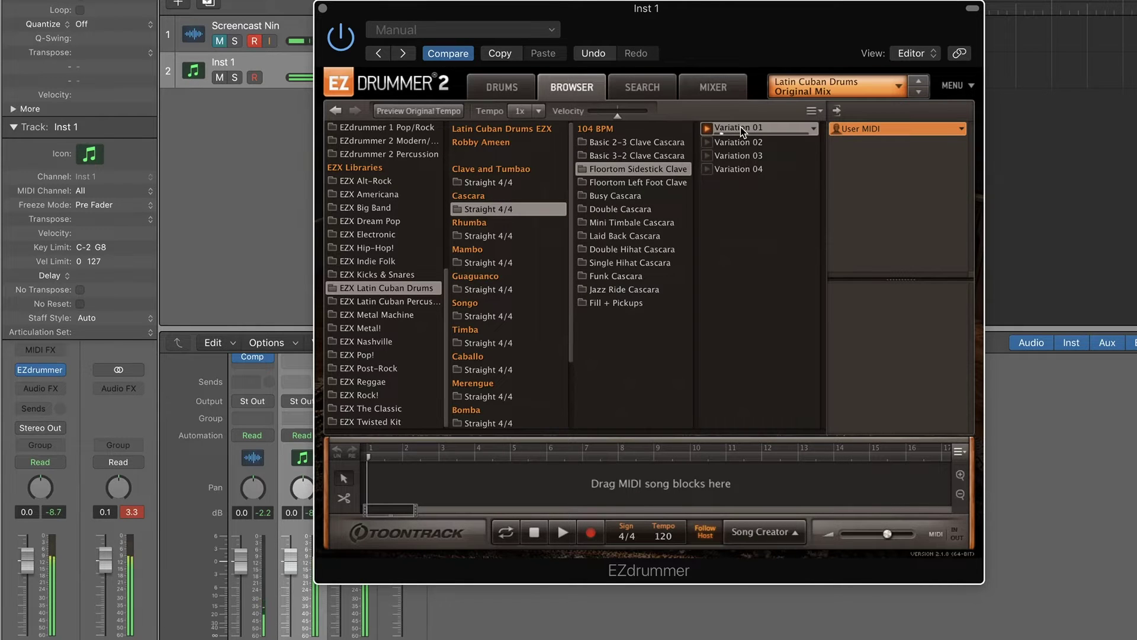
pyautogui.click(492, 91)
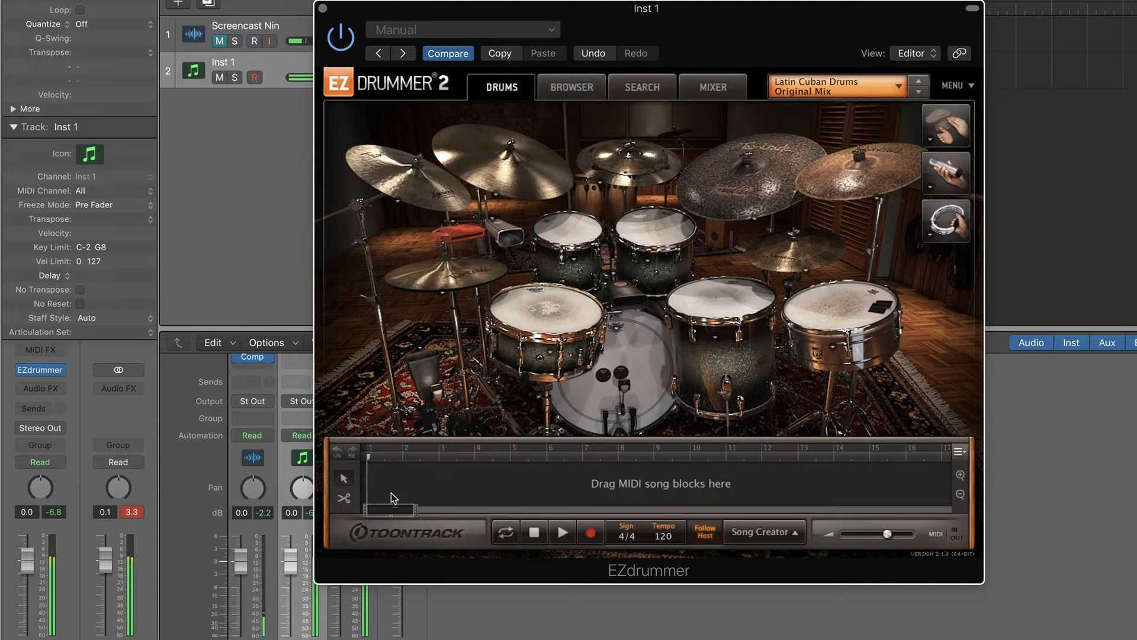
pyautogui.click(566, 85)
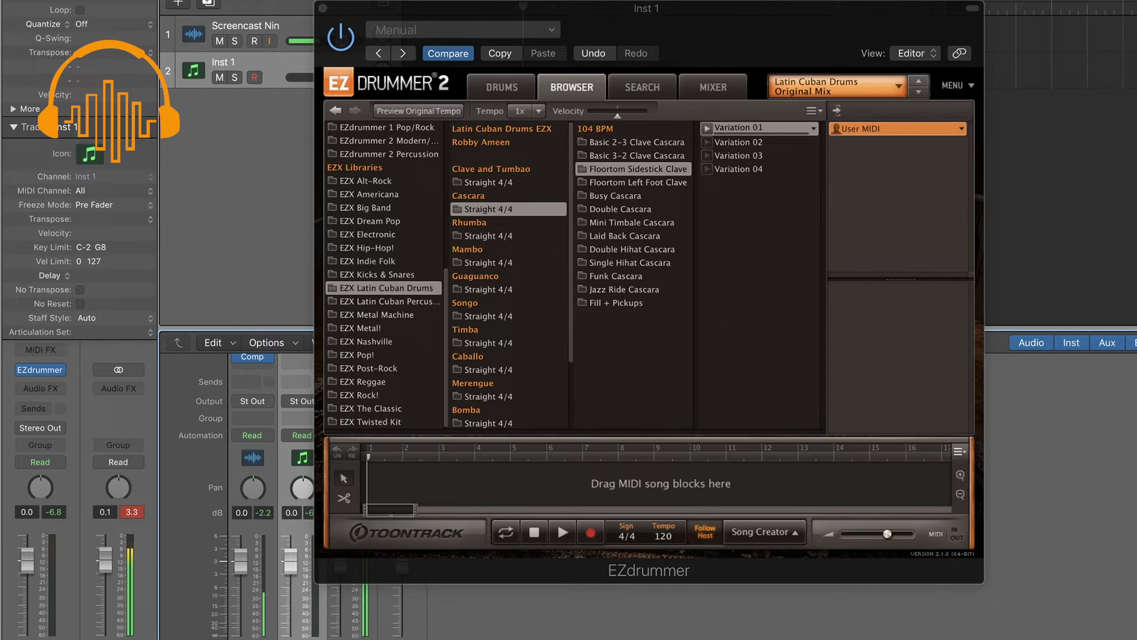
# Replay Variation 01 of Floortom Sidestick Clave and lower the Screencast audio track's volume to about -4.8 dB.
pyautogui.click(706, 129)
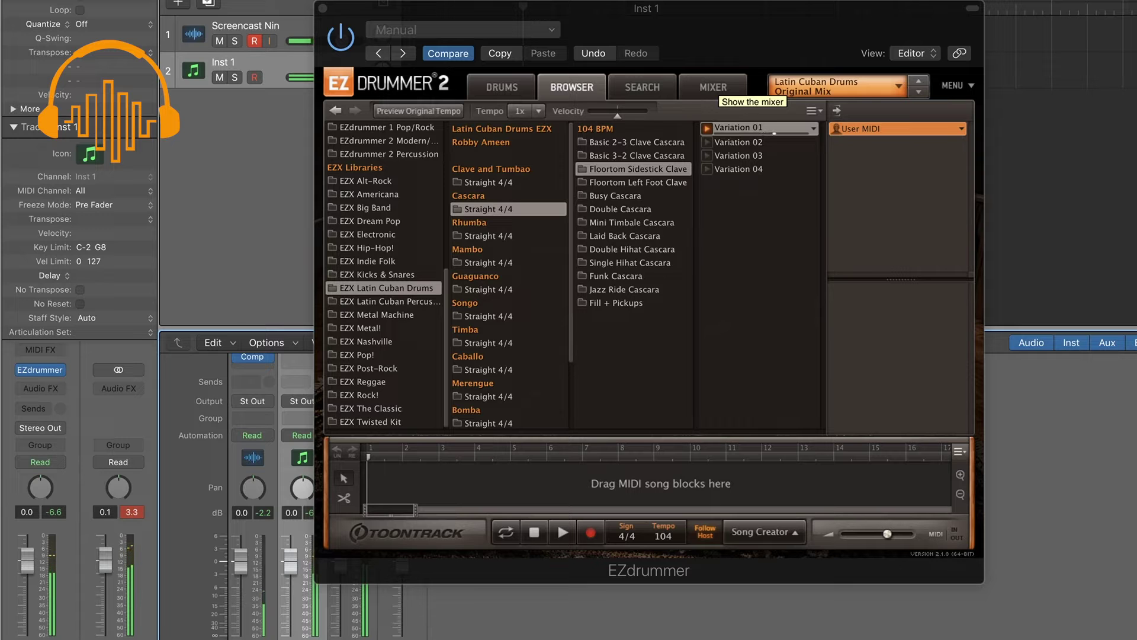
pyautogui.click(497, 87)
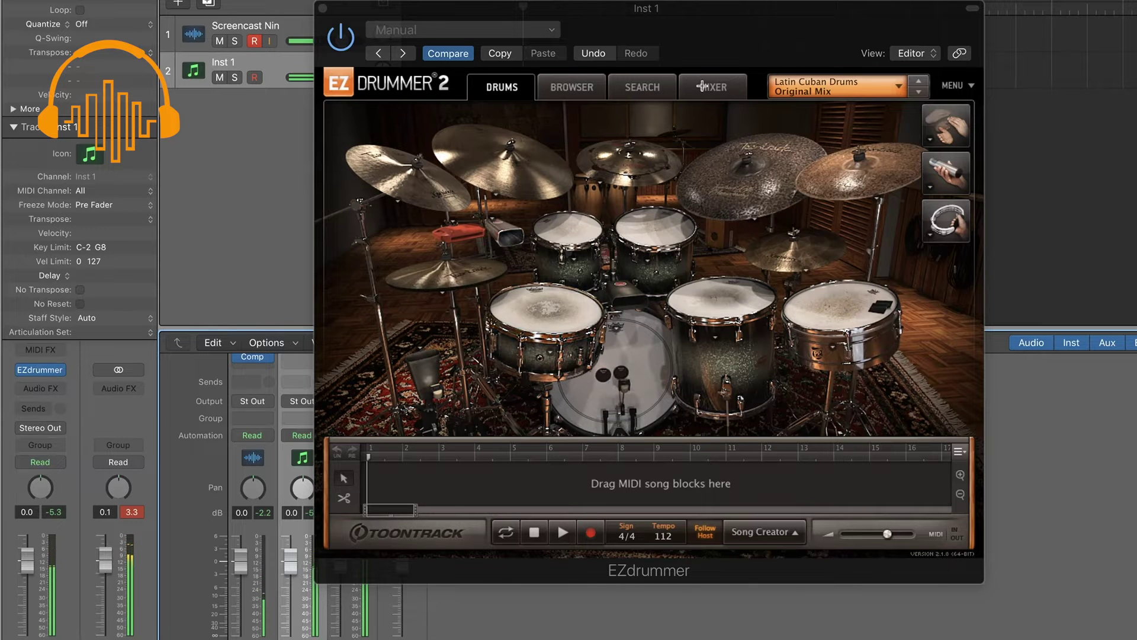
pyautogui.click(565, 89)
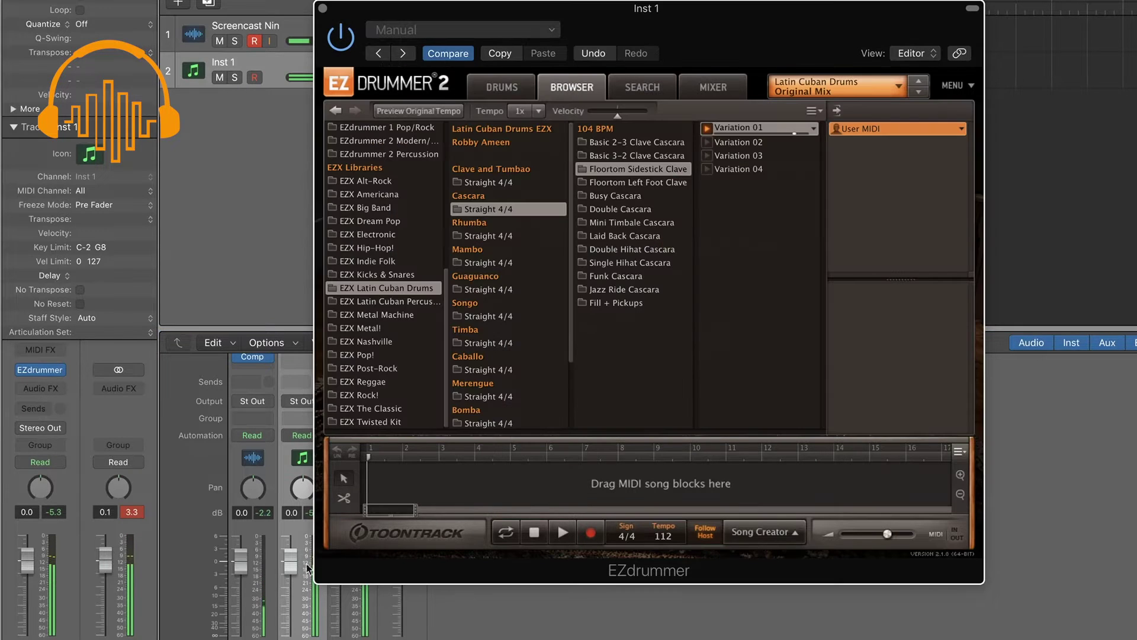
pyautogui.moveTo(241, 560); pyautogui.dragTo(245, 602)
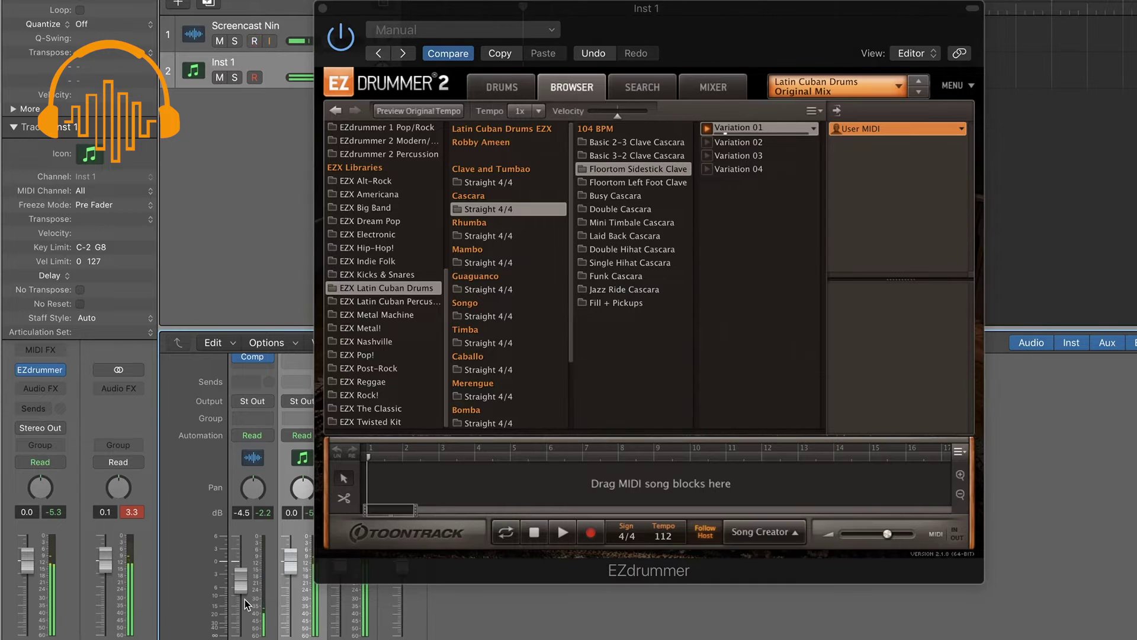
# Audition Variation 02 of the Floortom Left Foot Clave groove while viewing the drum kit.
pyautogui.click(671, 184)
pyautogui.click(718, 141)
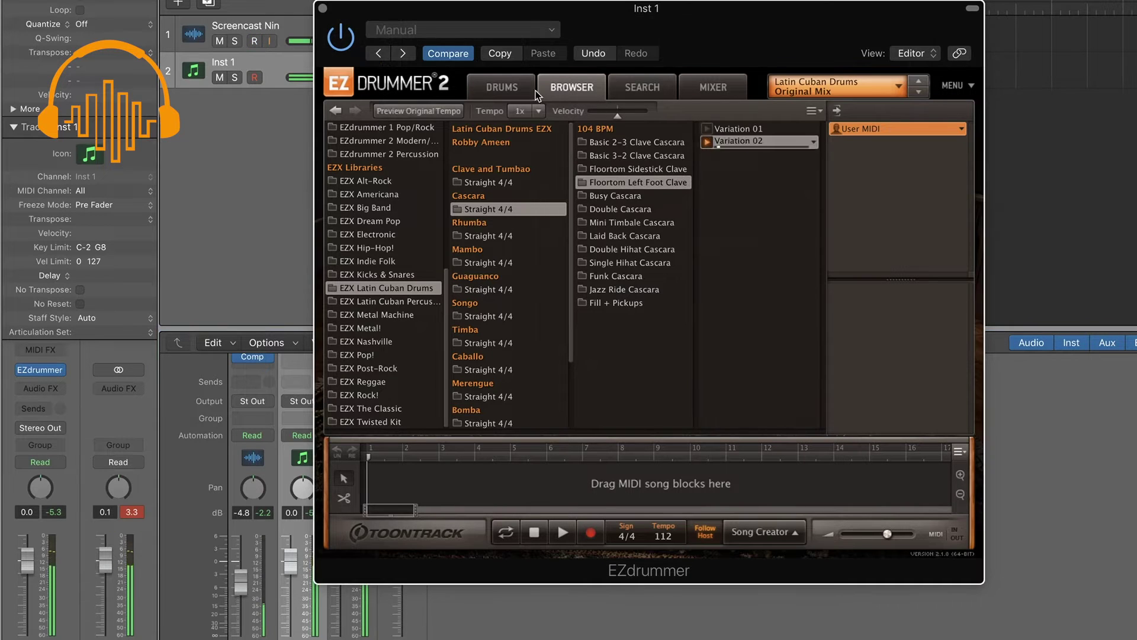
pyautogui.click(495, 88)
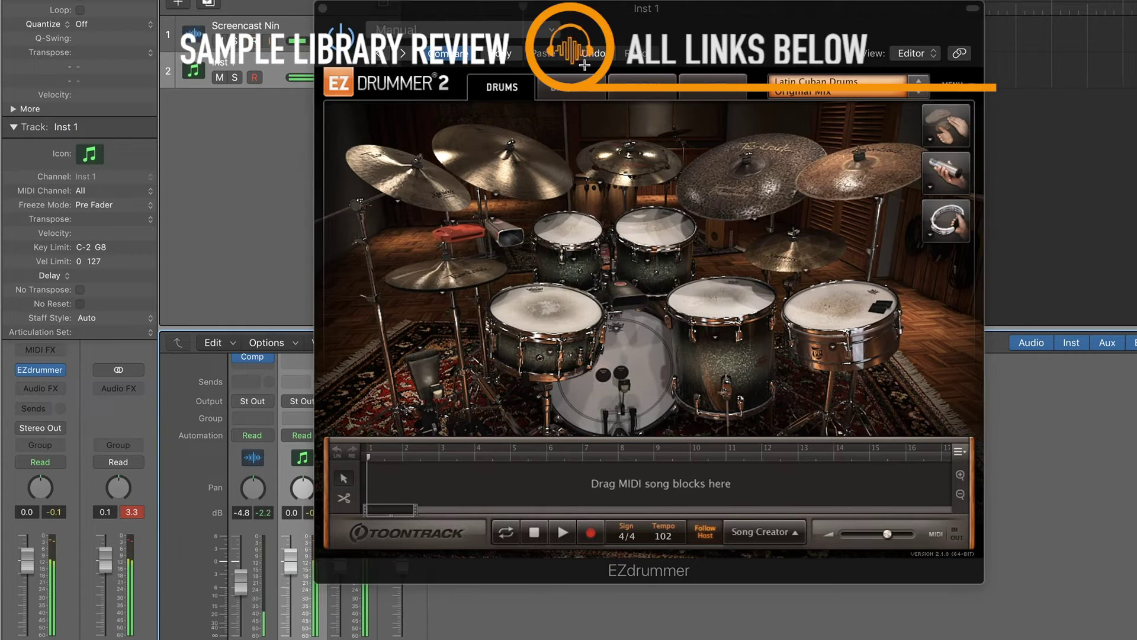
pyautogui.click(575, 89)
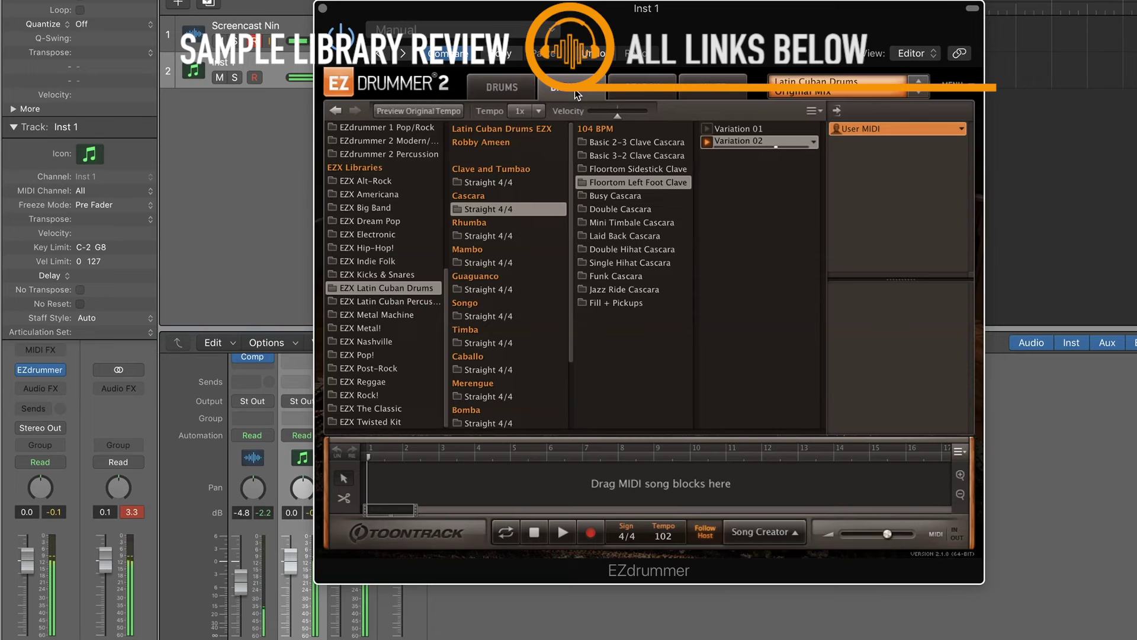
# Audition Variation 01 of the Busy Cascara groove, stop its playback and inspect the drum kit.
pyautogui.click(665, 200)
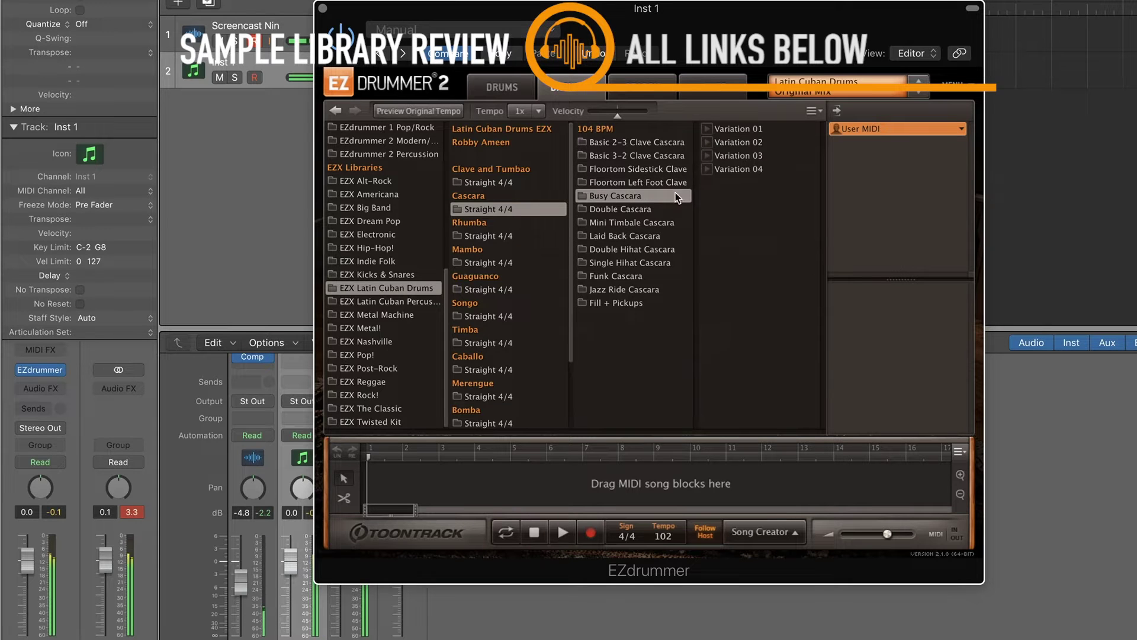
pyautogui.click(706, 130)
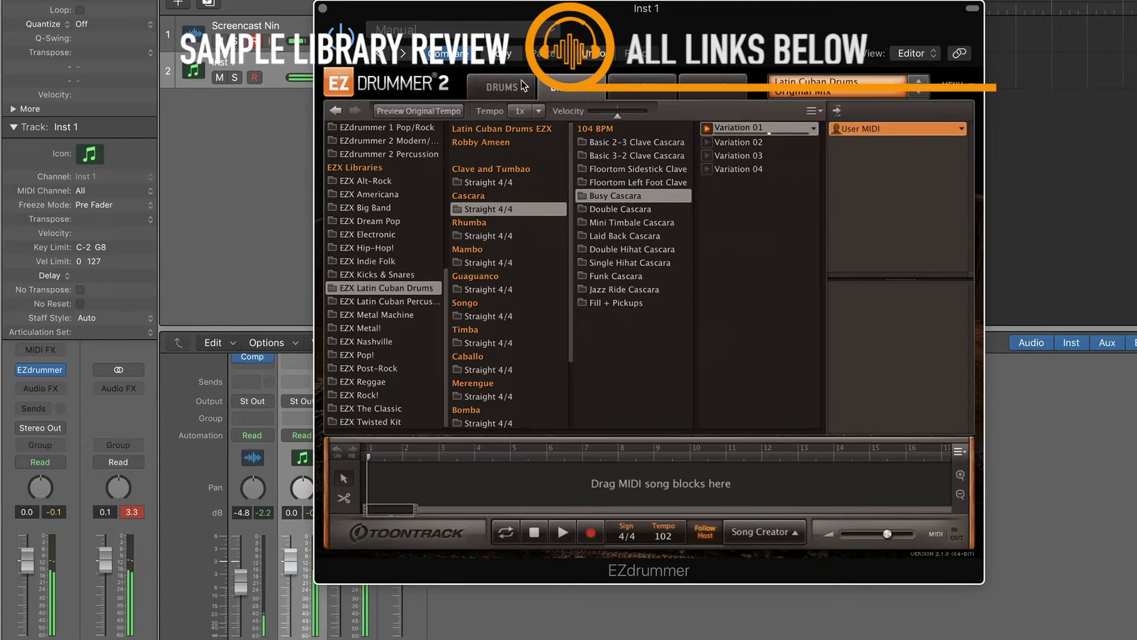
pyautogui.click(707, 128)
pyautogui.click(504, 89)
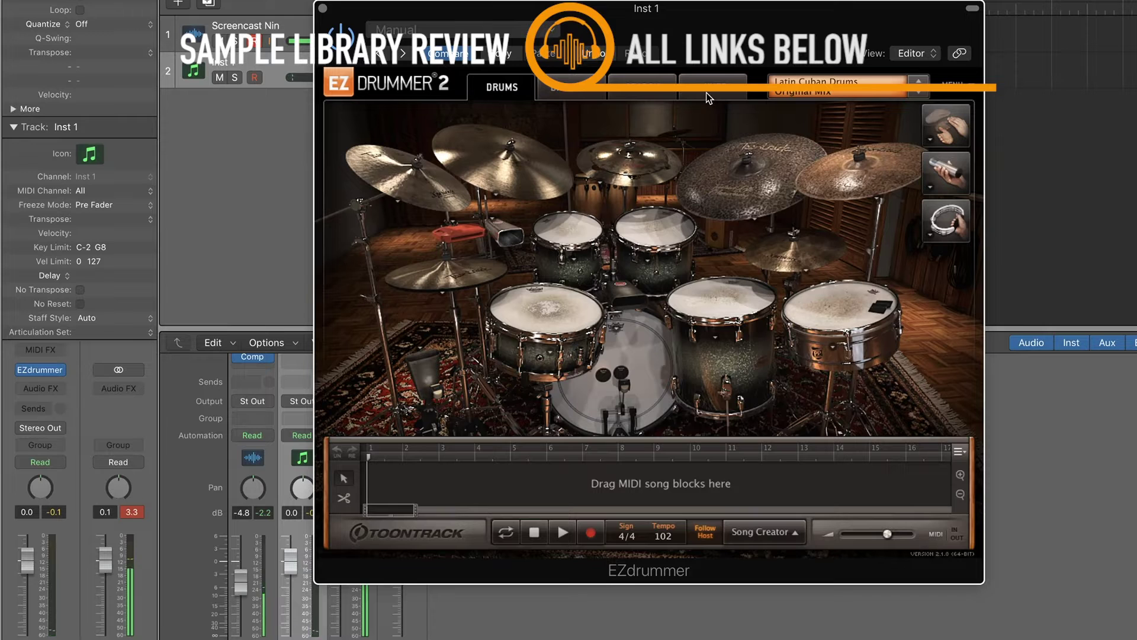
pyautogui.click(570, 91)
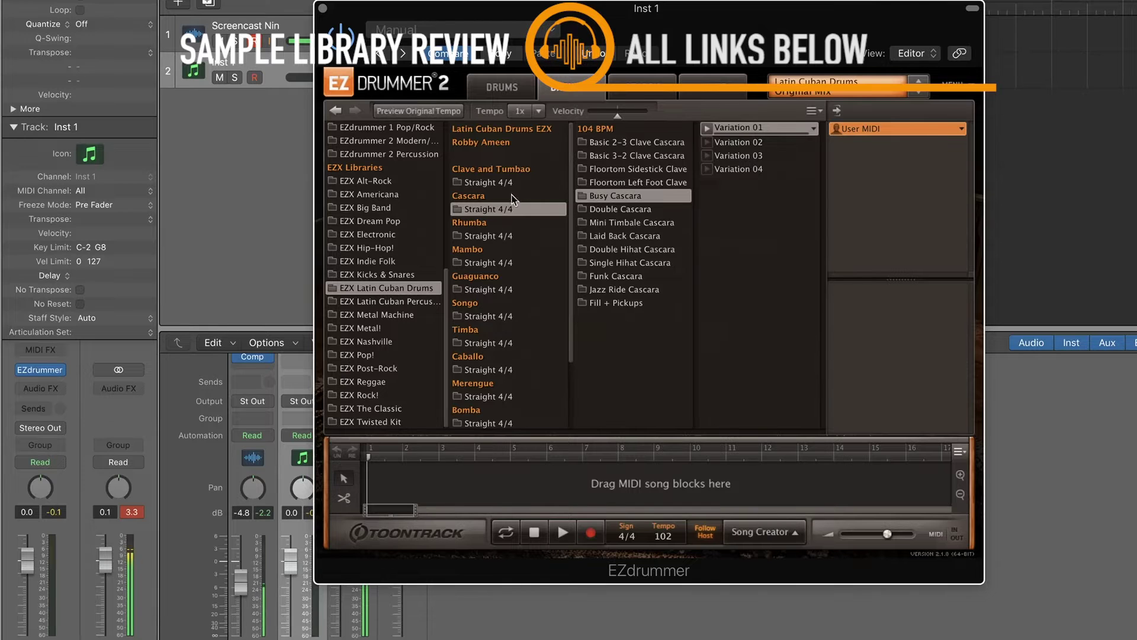
# Play Variation 01 of the Floortom Sidestick Clave groove and audition it with the Latin Cuban Drums preset Cuban Jazz.
pyautogui.click(616, 169)
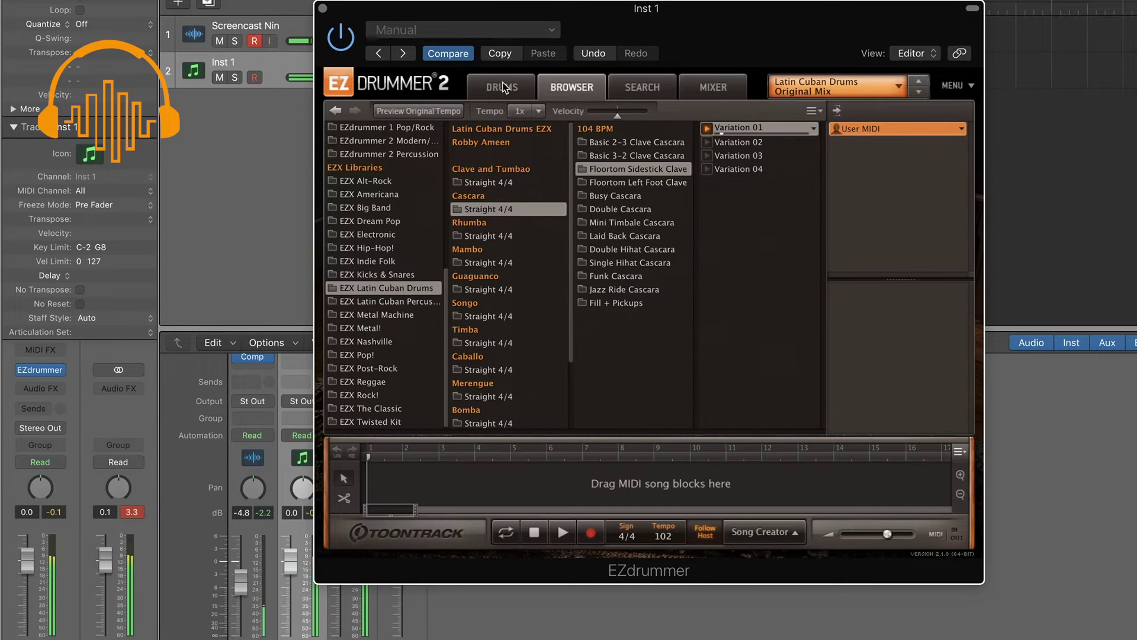
pyautogui.click(504, 88)
pyautogui.click(900, 88)
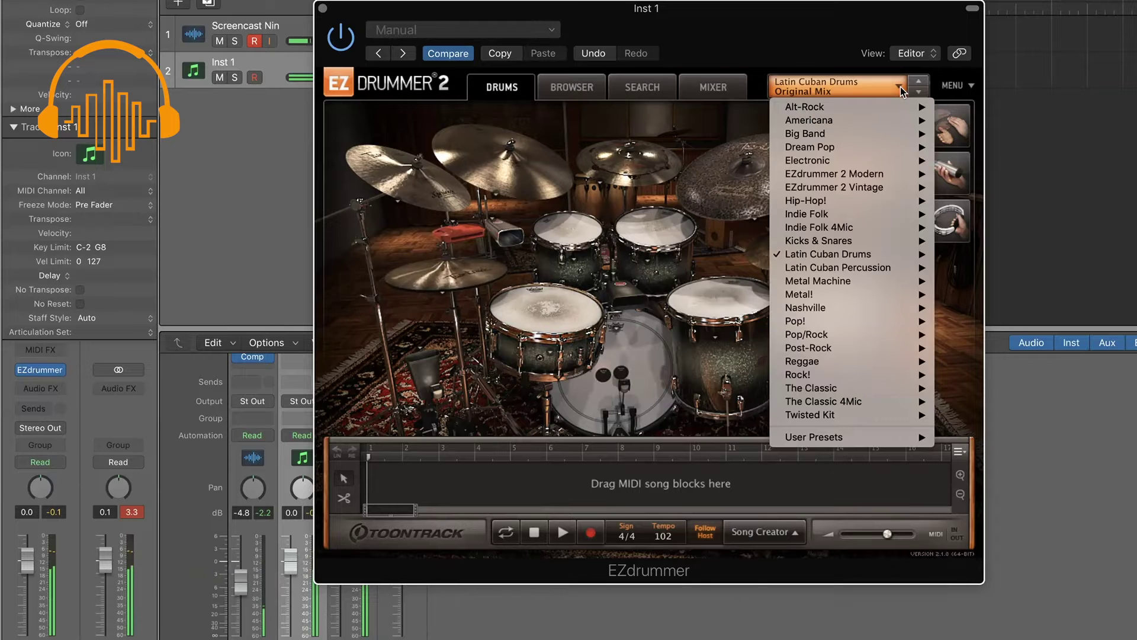
pyautogui.moveTo(877, 254)
pyautogui.moveTo(1037, 258)
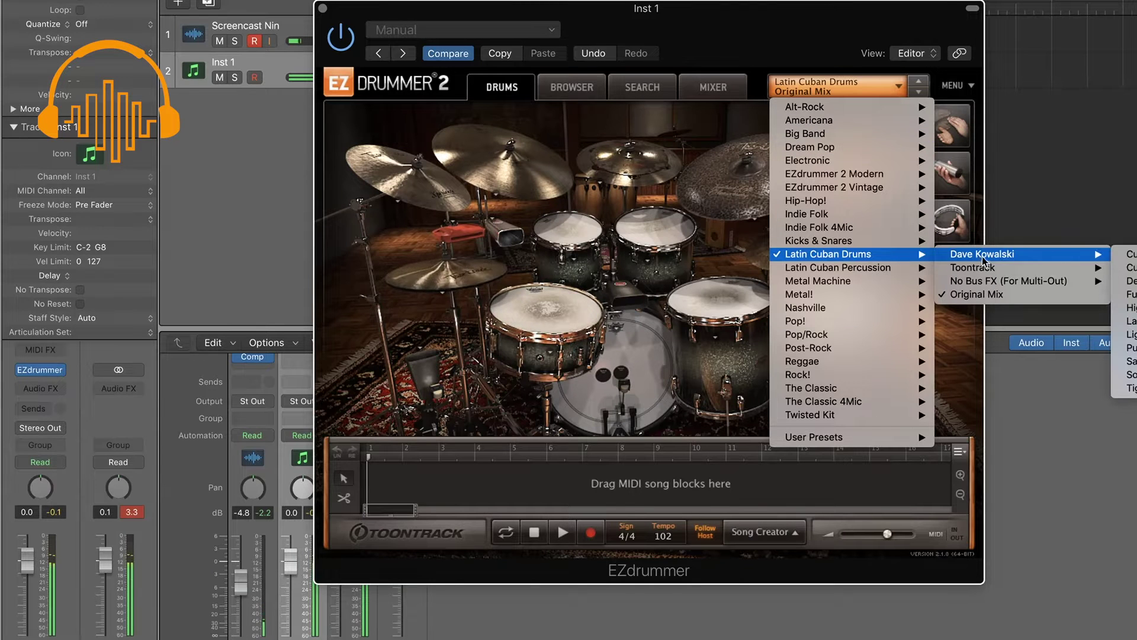
pyautogui.click(1135, 259)
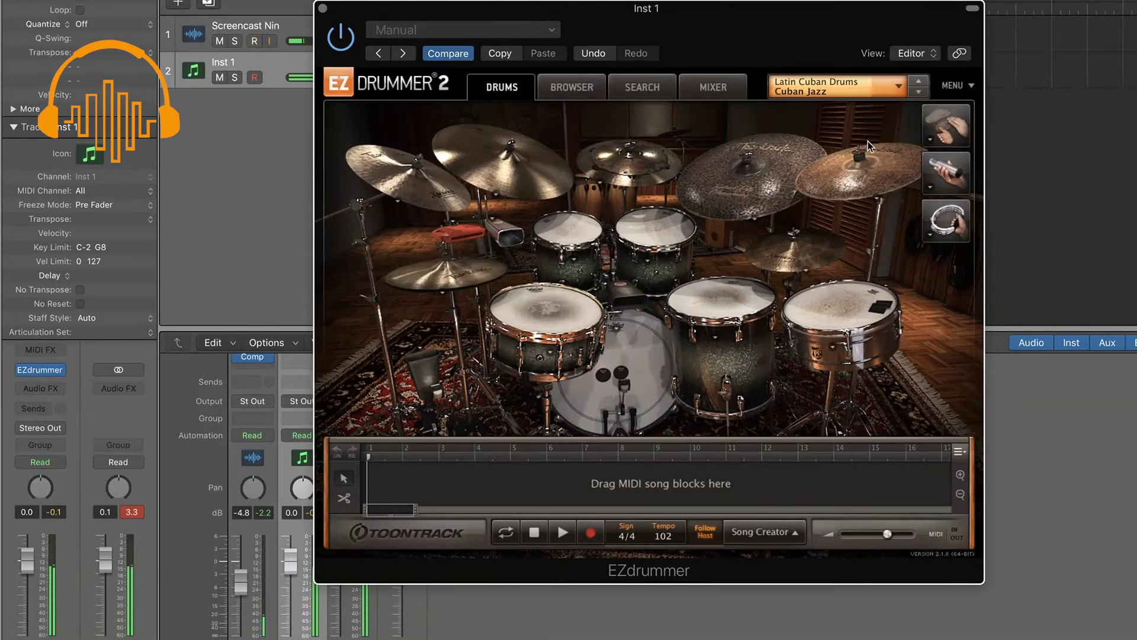
# Audition the Latin Cuban Drums preset Cuban Rock and examine its full range of mixer channels and effect controls.
pyautogui.click(900, 87)
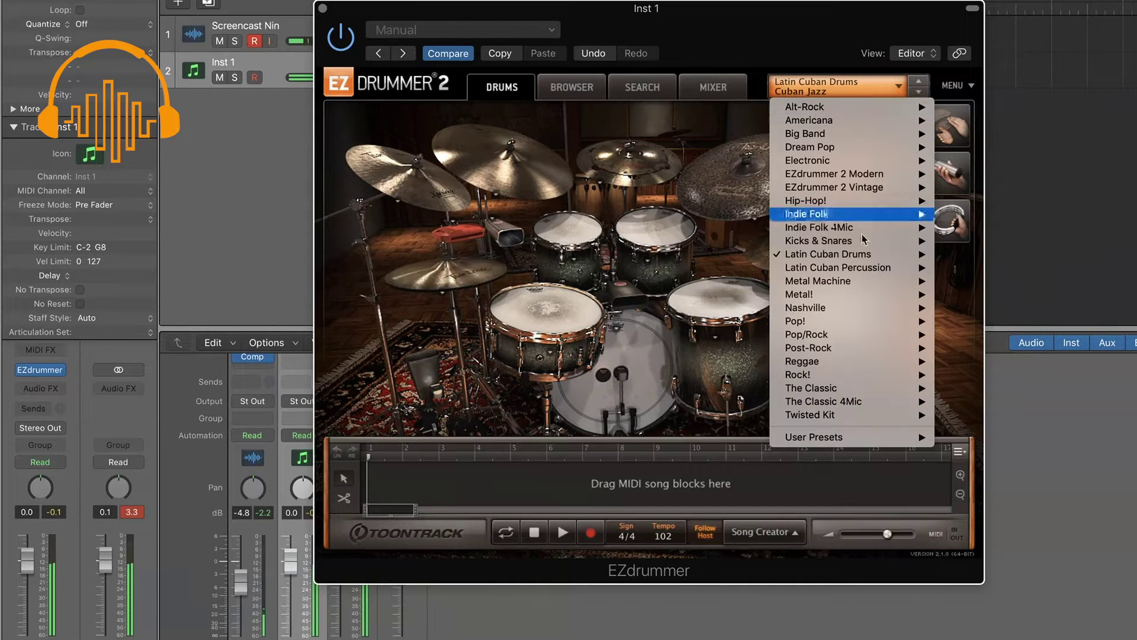
pyautogui.moveTo(857, 249)
pyautogui.moveTo(1027, 259)
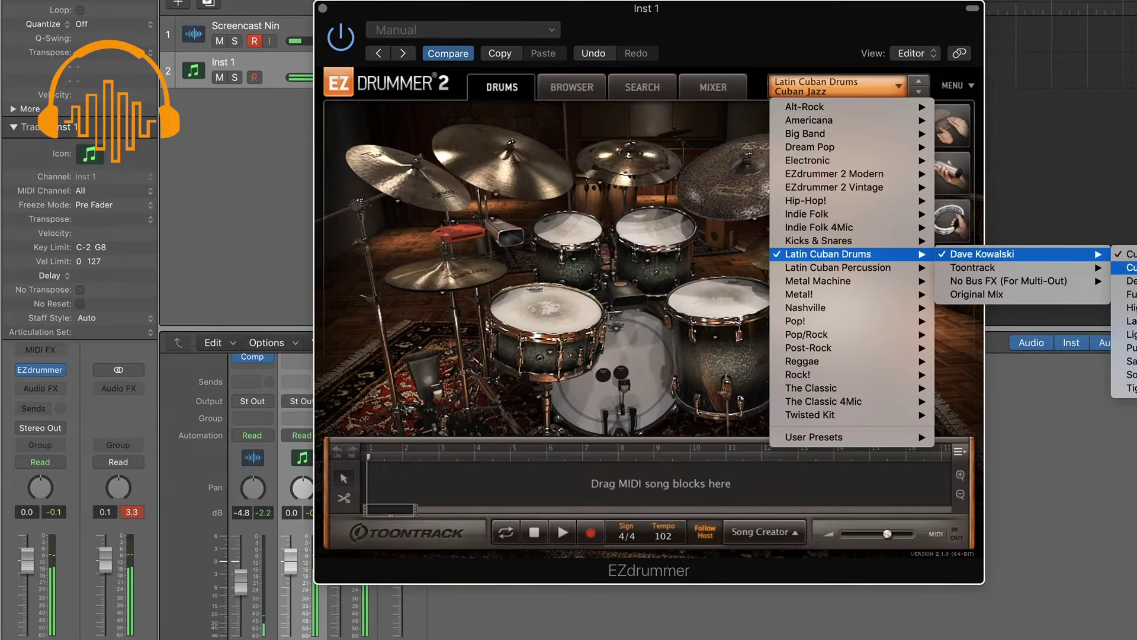
pyautogui.click(1130, 267)
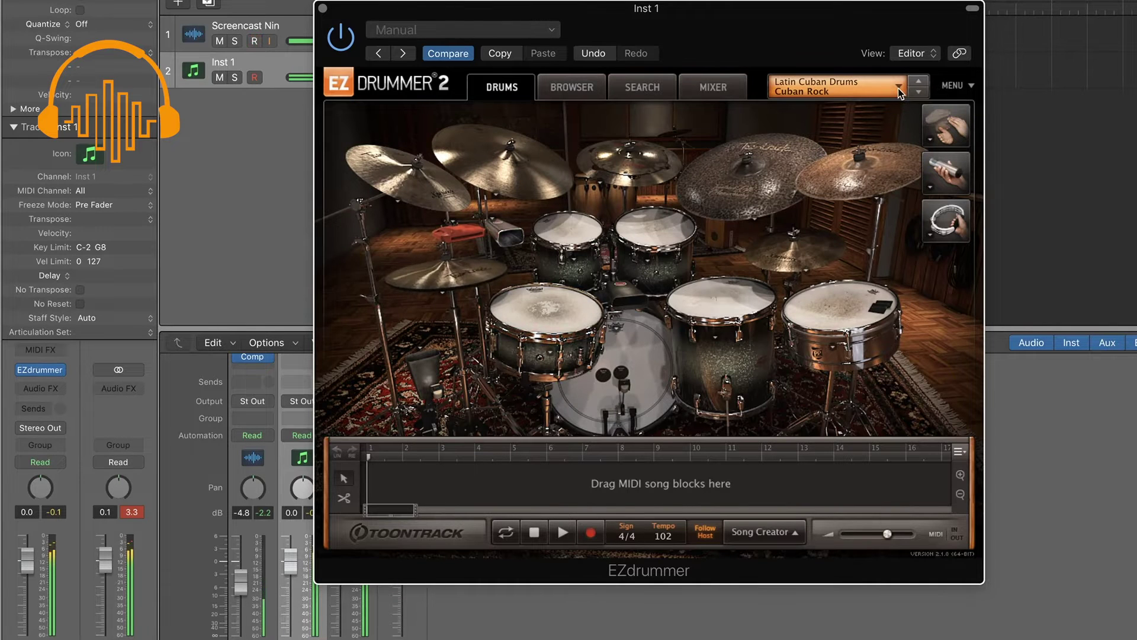
pyautogui.click(715, 86)
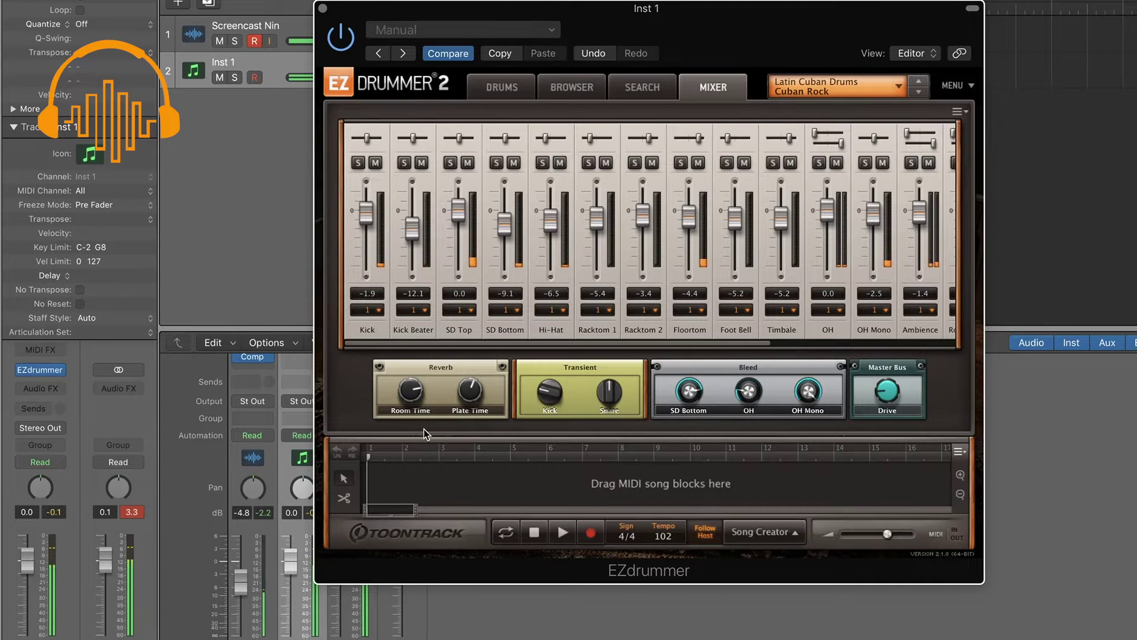
pyautogui.moveTo(667, 343); pyautogui.dragTo(898, 340)
pyautogui.moveTo(793, 350); pyautogui.dragTo(631, 344)
# Audition the Latin Cuban Drums preset Deep Dark and view its mixer.
pyautogui.click(503, 87)
pyautogui.click(900, 87)
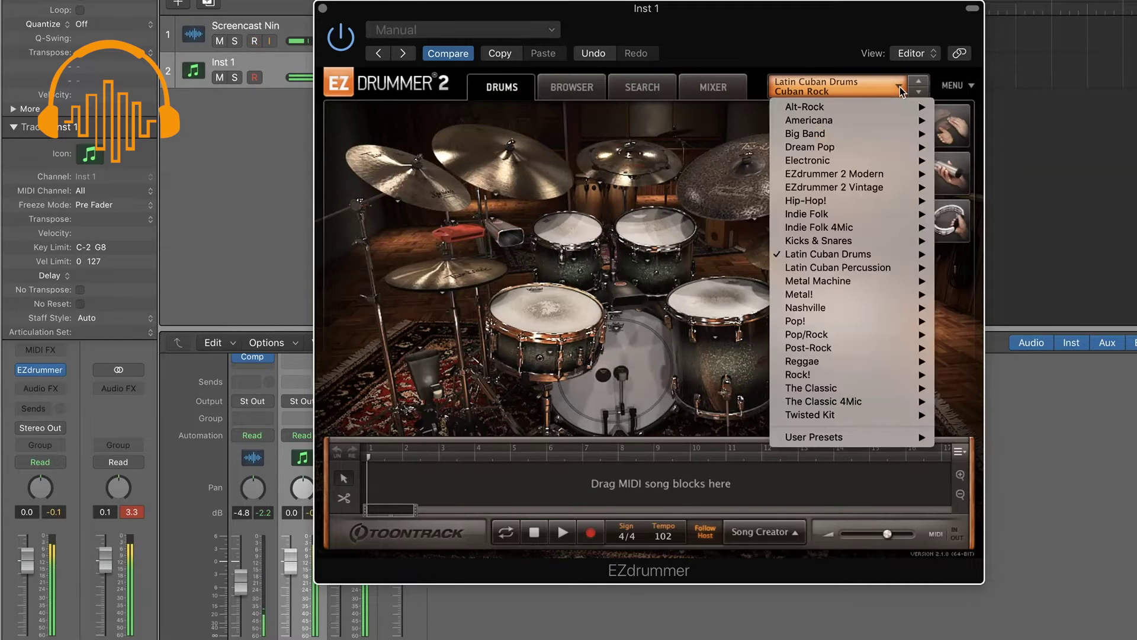
pyautogui.moveTo(859, 254)
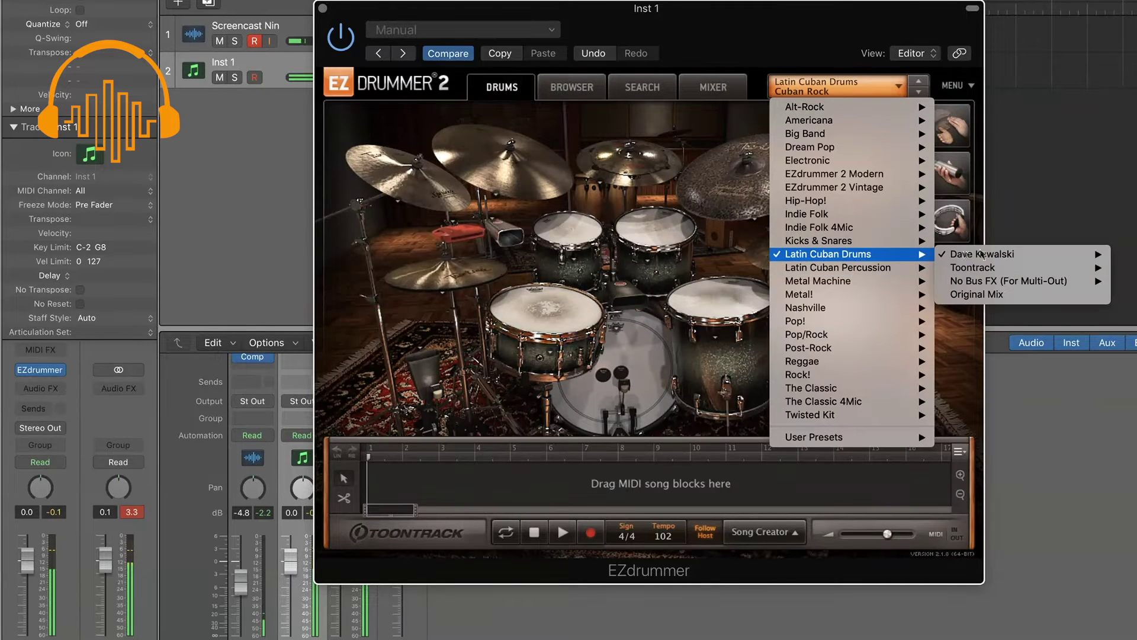
pyautogui.moveTo(966, 255)
pyautogui.click(1121, 254)
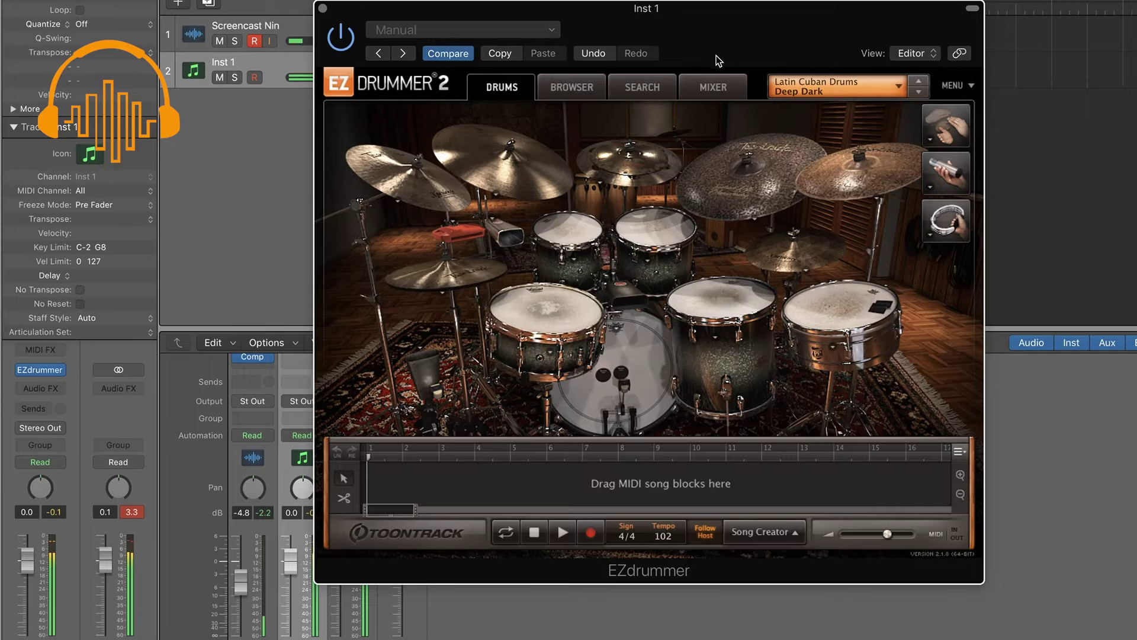
pyautogui.click(706, 88)
# Audition Variations 01 and 03 of the Clave and Tumbao groove Basic Tumbao 3-2 Son.
pyautogui.click(571, 90)
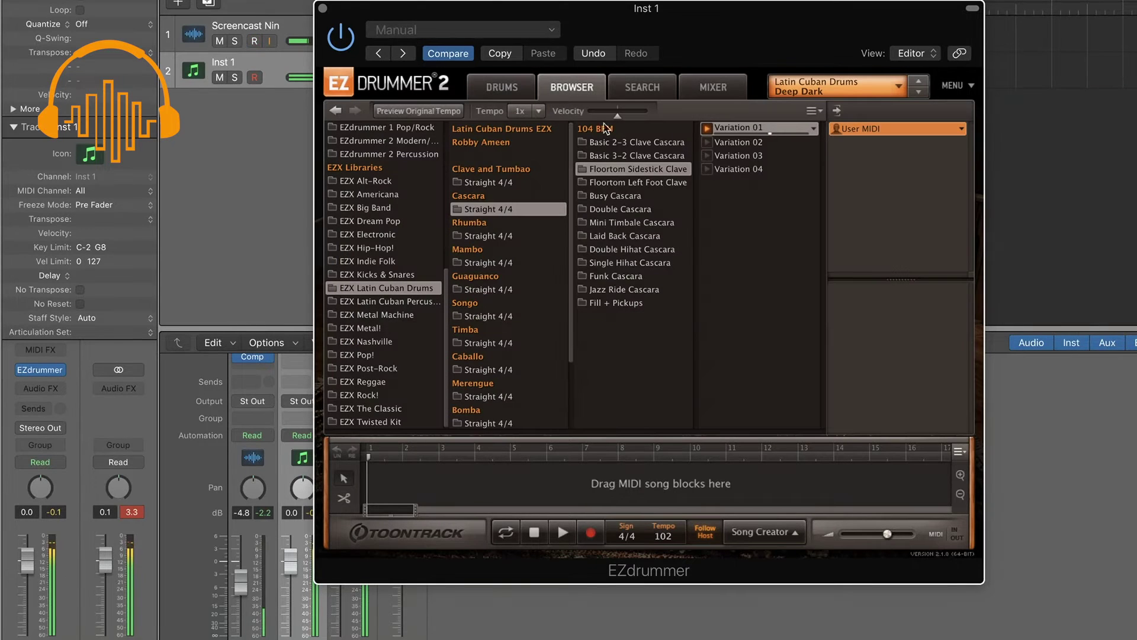
pyautogui.click(521, 181)
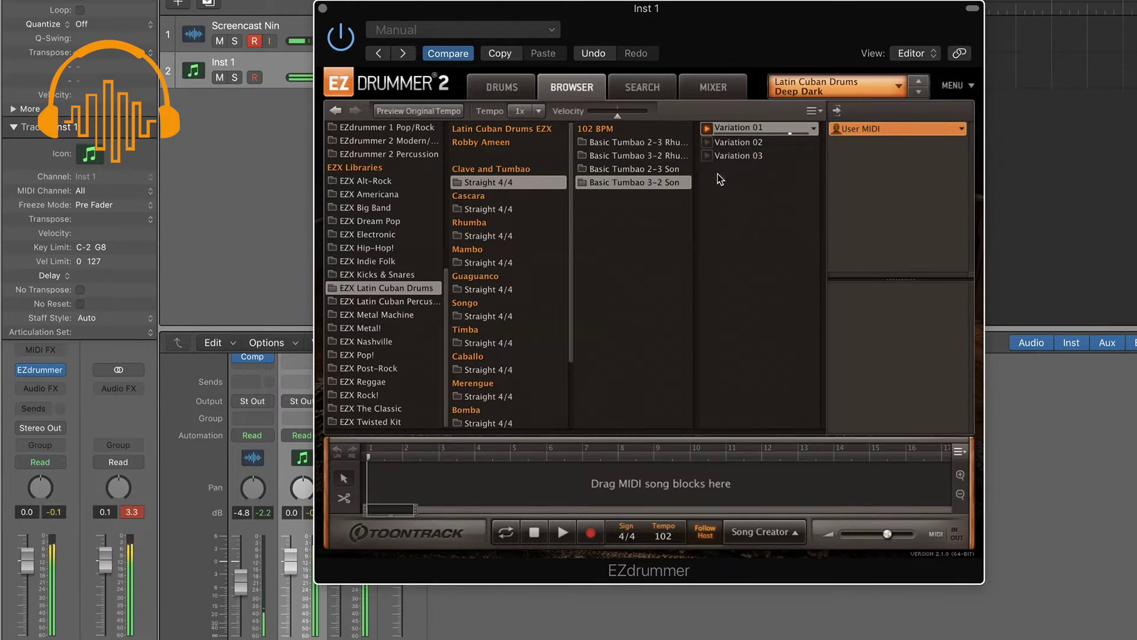
pyautogui.click(724, 157)
# Audition Variation 04 of the Straight 4/4 Mambo Section Ride groove while viewing the drum kit.
pyautogui.click(517, 264)
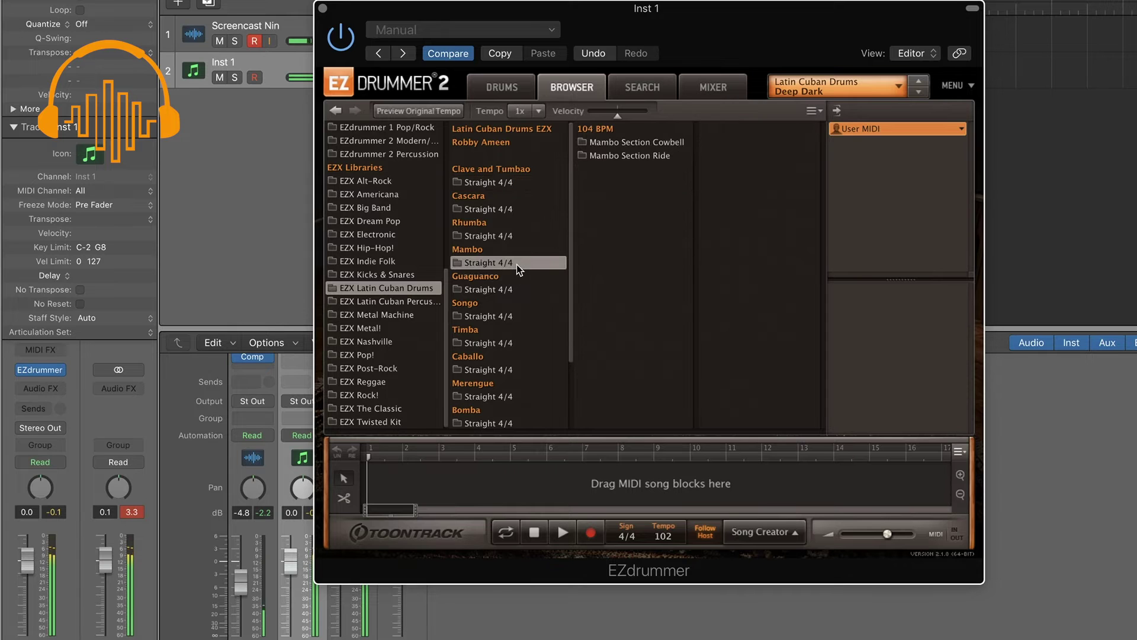
pyautogui.click(624, 156)
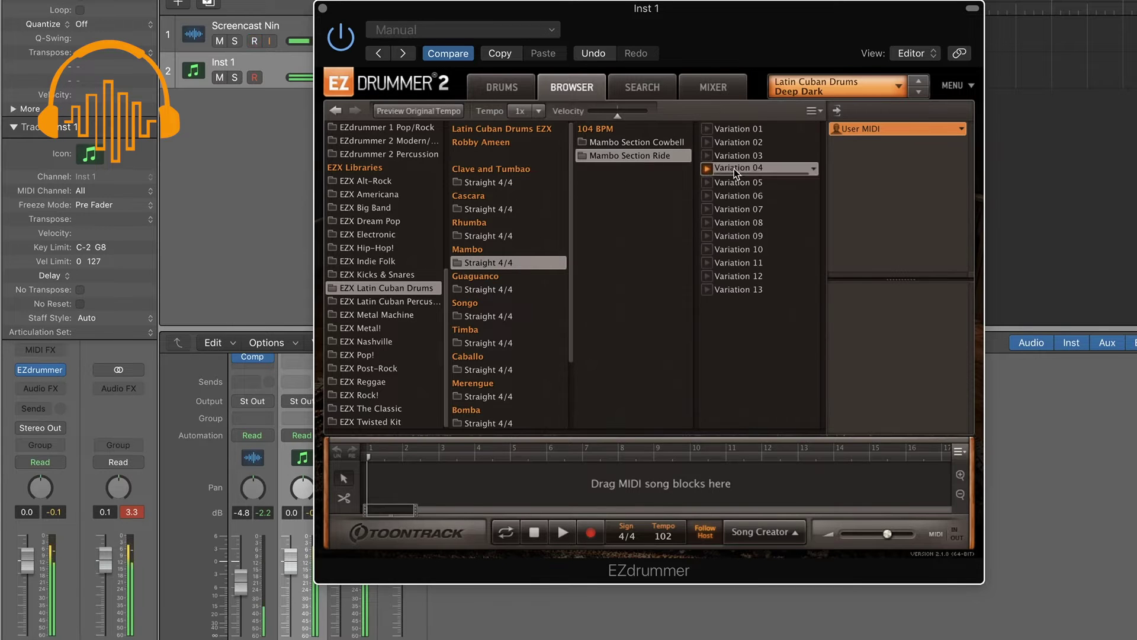
pyautogui.click(506, 89)
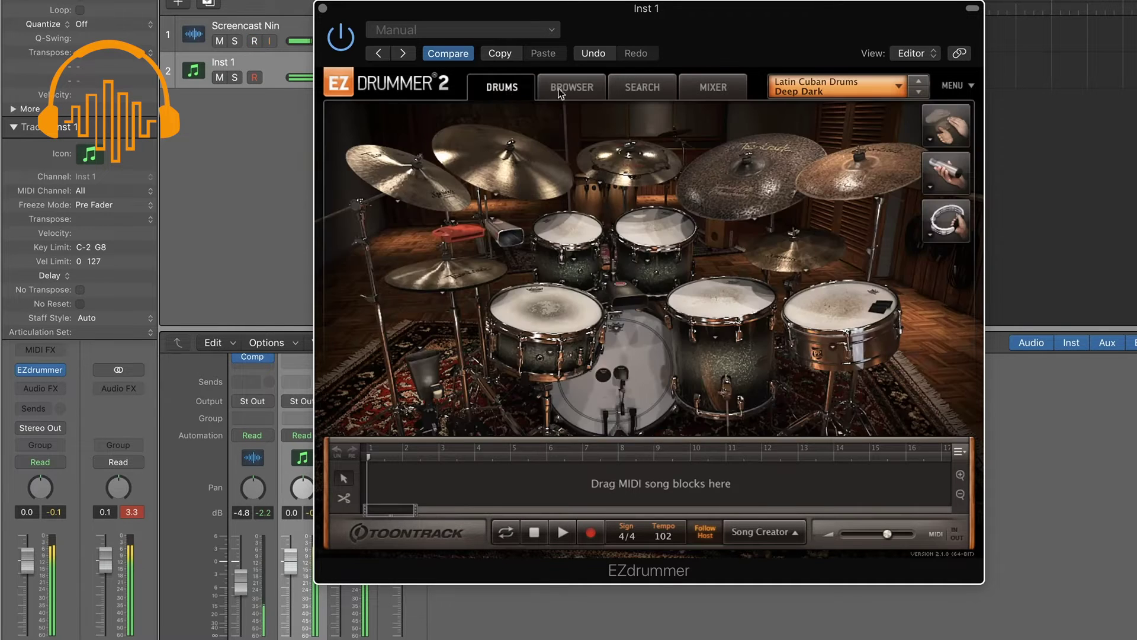
# Audition the running groove with the Latin Cuban Drums preset Fusion.
pyautogui.click(898, 88)
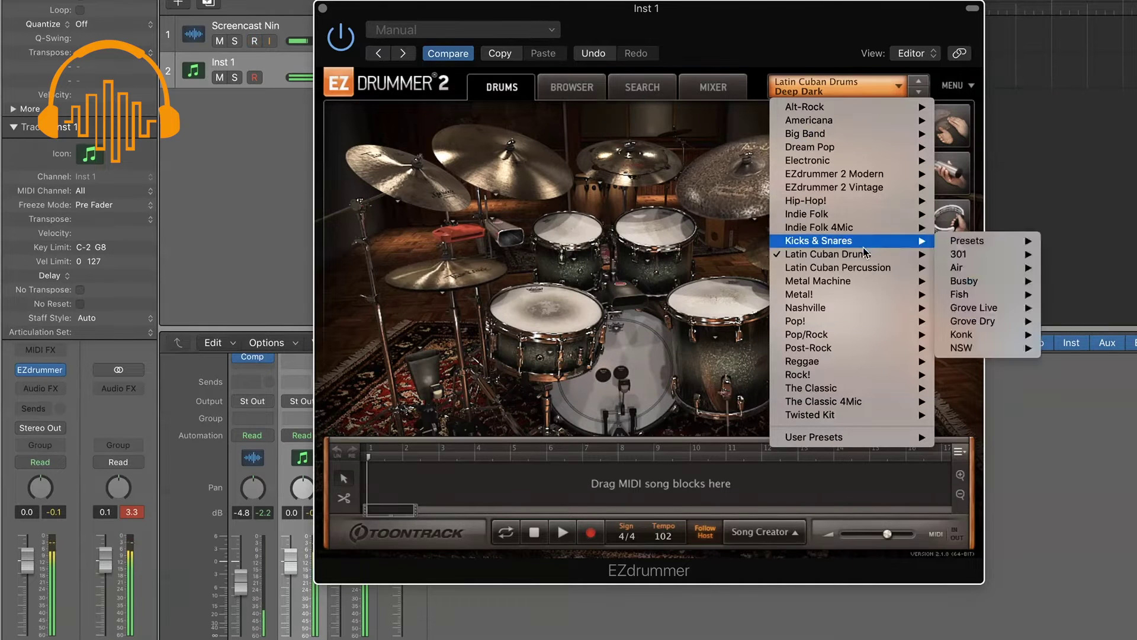
pyautogui.moveTo(863, 254)
pyautogui.moveTo(983, 254)
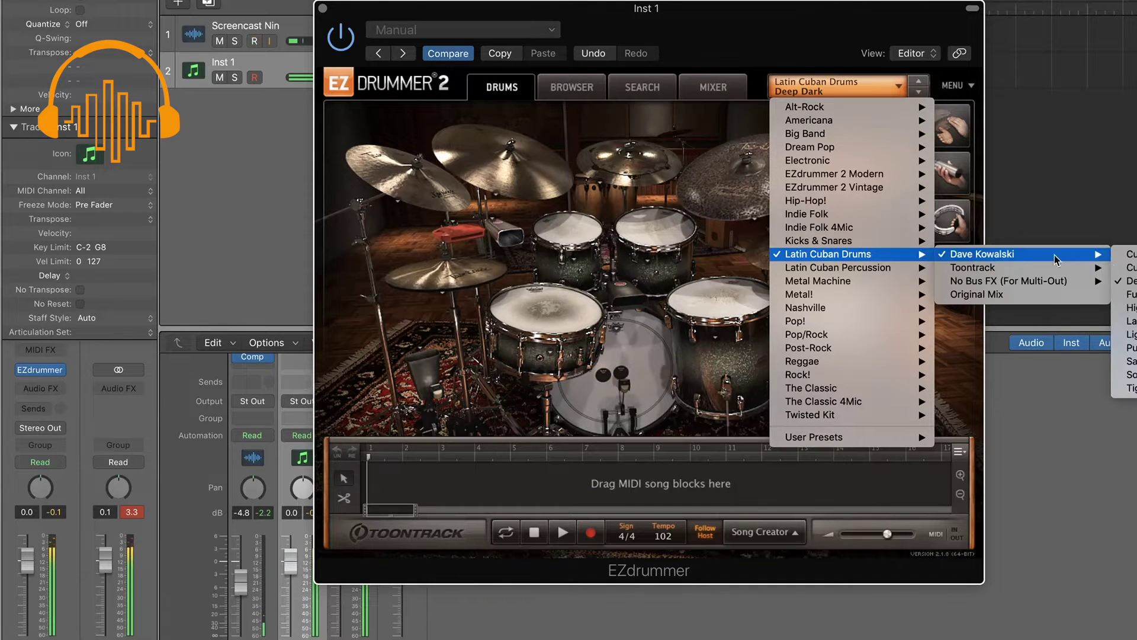
pyautogui.click(1131, 294)
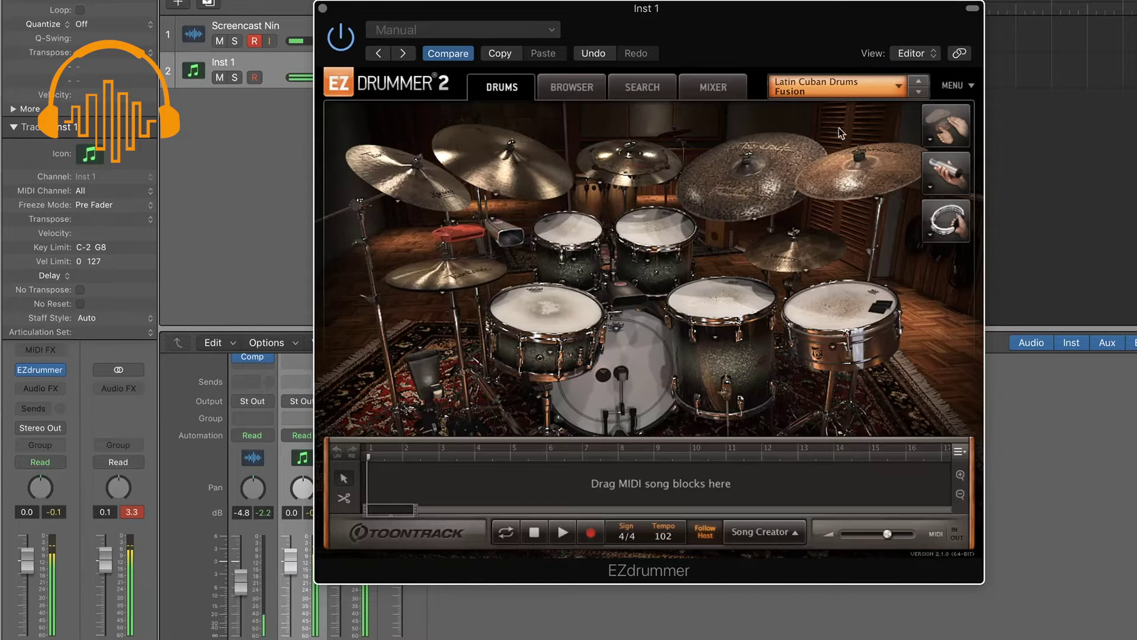
# Switch the Latin Cuban Drums kit to the Latin Rock preset and listen to the running groove.
pyautogui.click(900, 90)
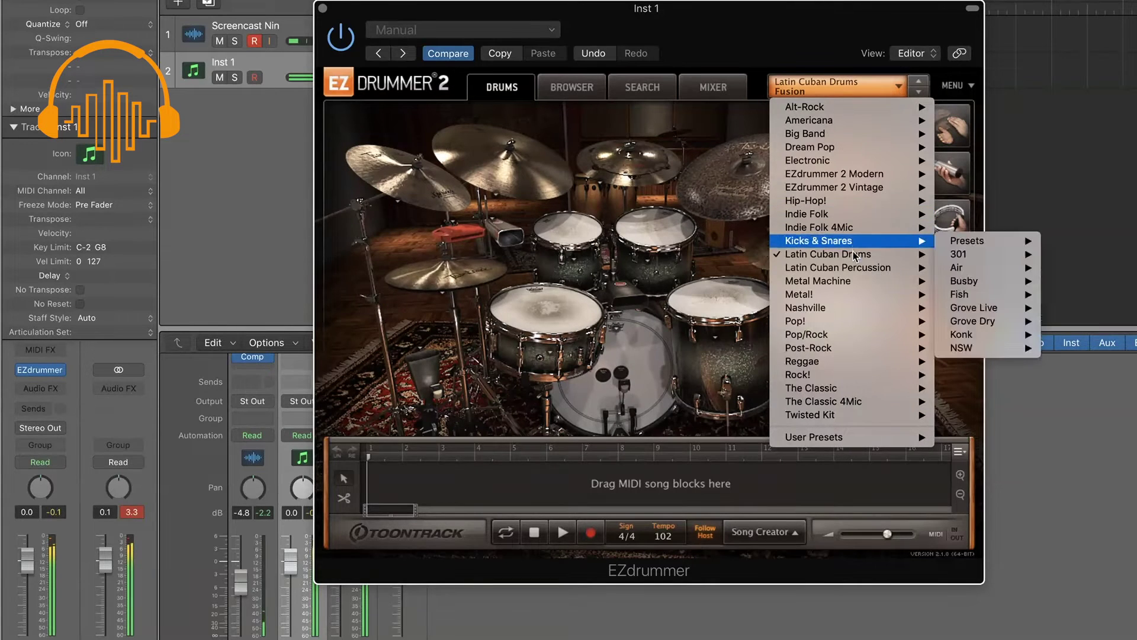
pyautogui.moveTo(854, 259)
pyautogui.moveTo(1007, 254)
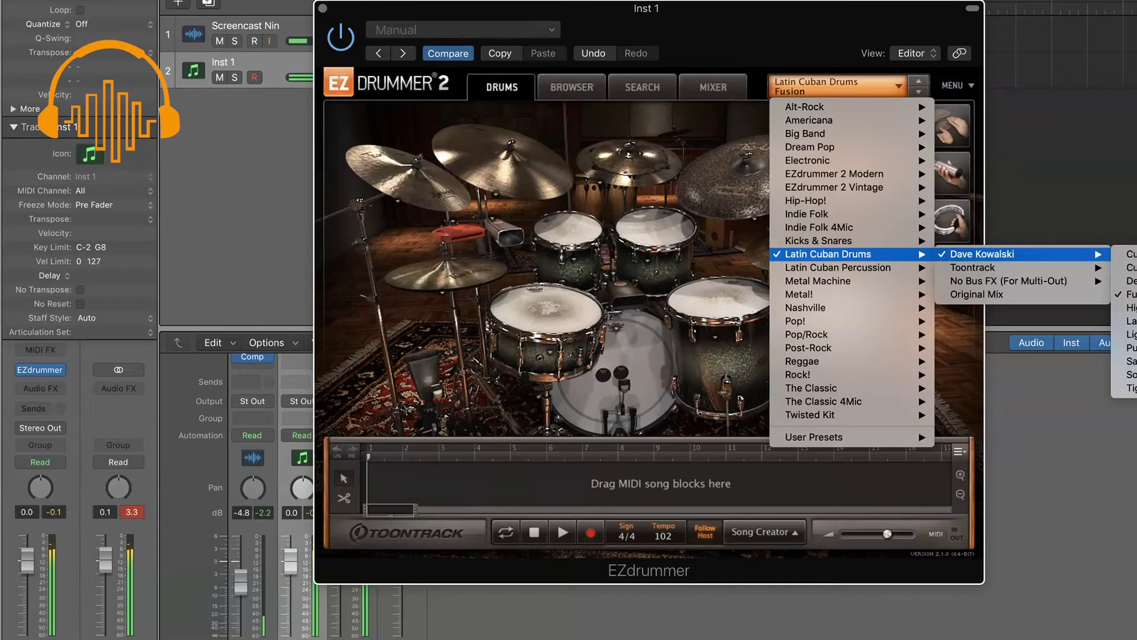
pyautogui.click(1128, 320)
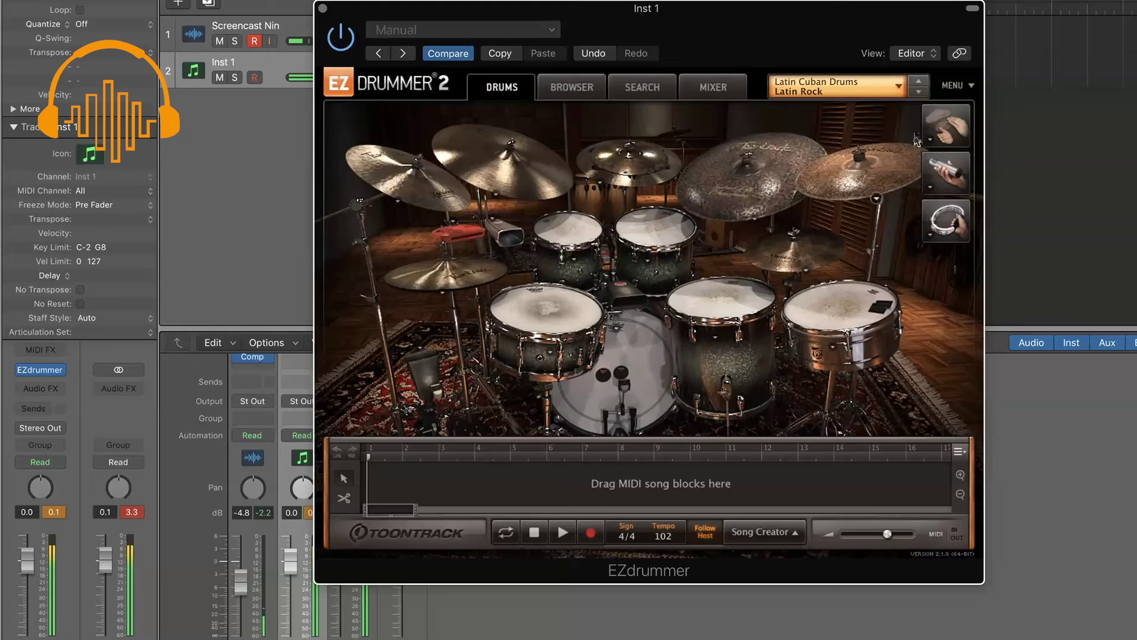
# Switch the Latin Cuban Drums kit to the Punchy preset and listen to the running groove.
pyautogui.click(901, 87)
pyautogui.moveTo(851, 255)
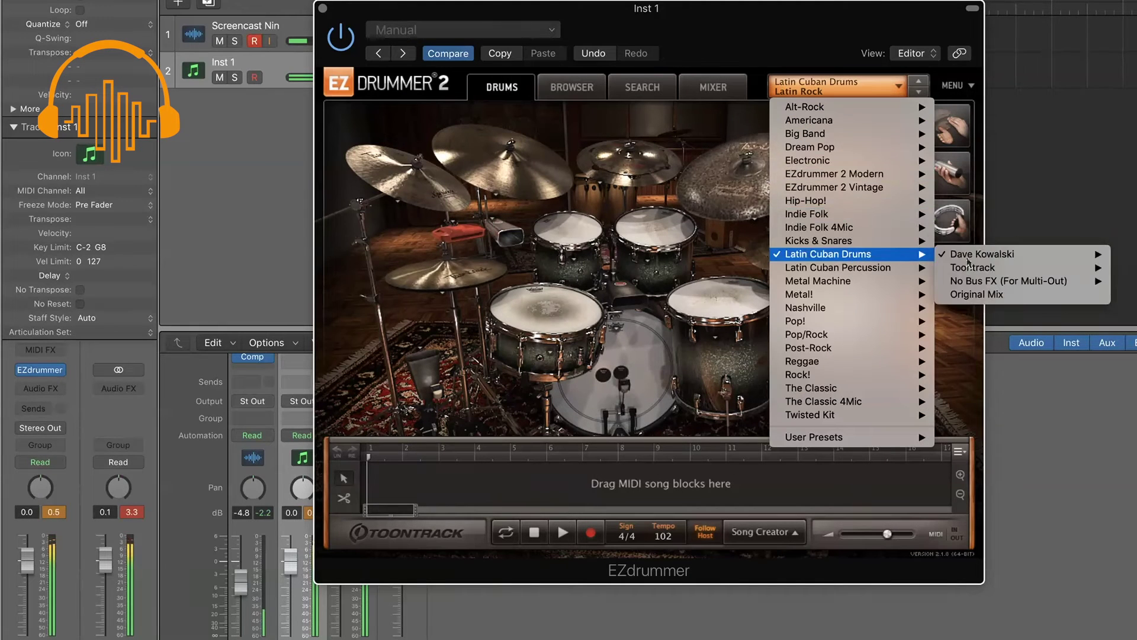
pyautogui.moveTo(1007, 254)
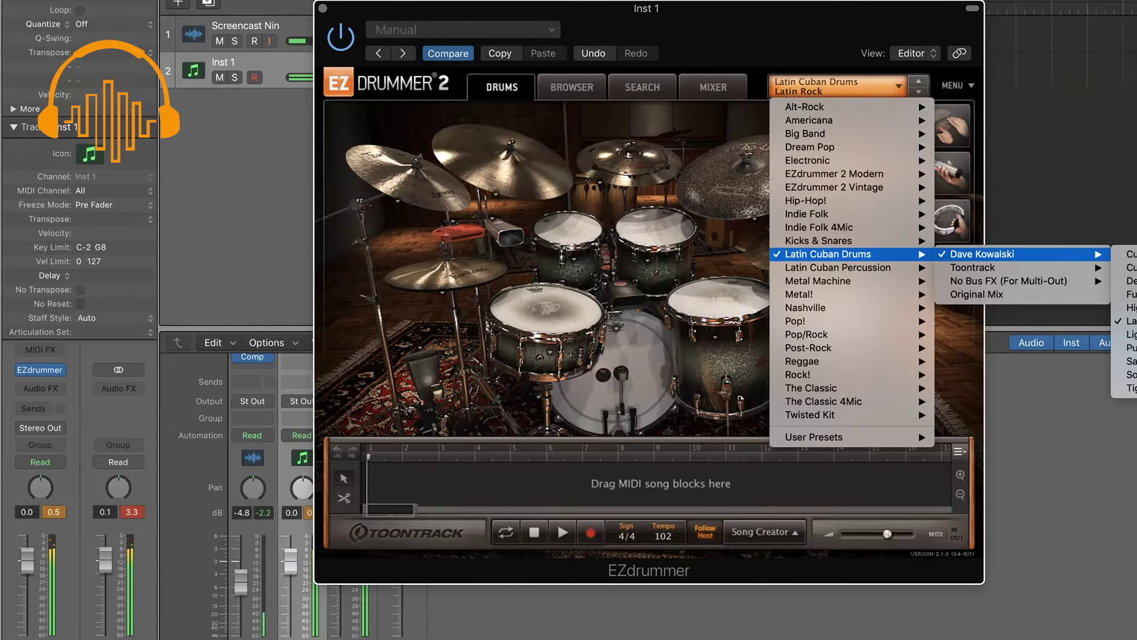
pyautogui.click(1125, 348)
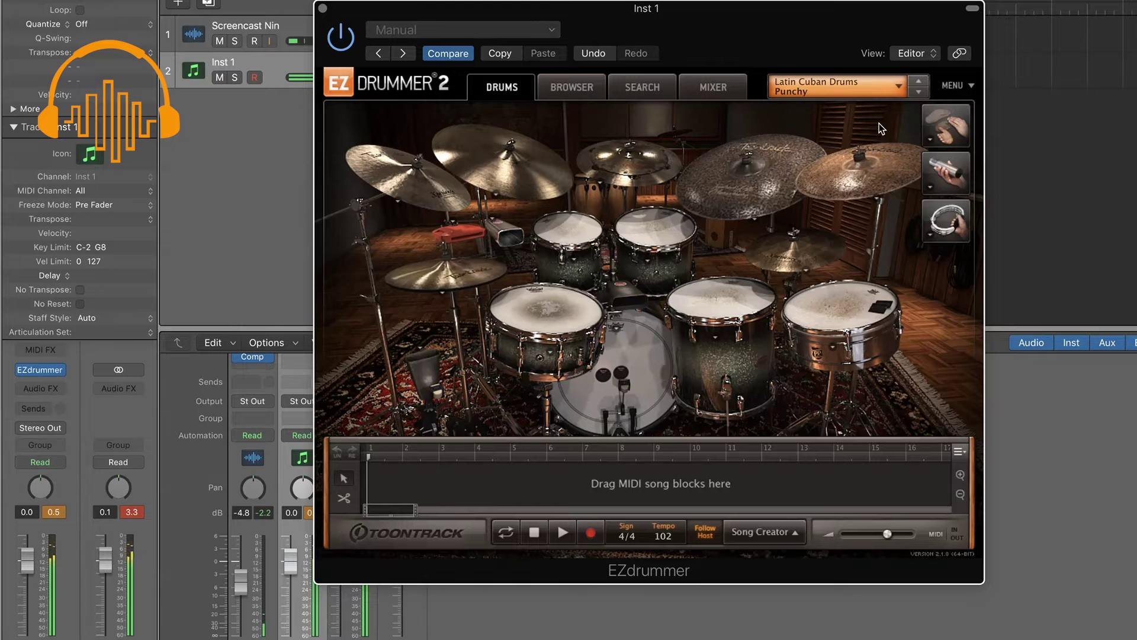
# Load the Salsa preset for the Latin Cuban Drums kit while the groove plays.
pyautogui.click(901, 90)
pyautogui.moveTo(846, 255)
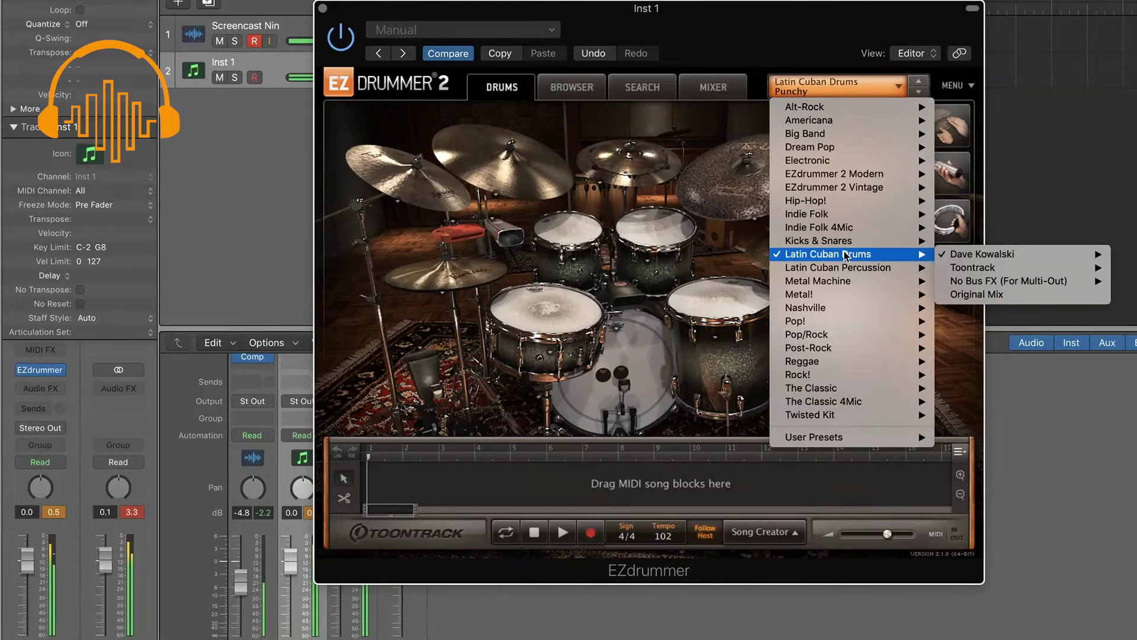
pyautogui.moveTo(1007, 254)
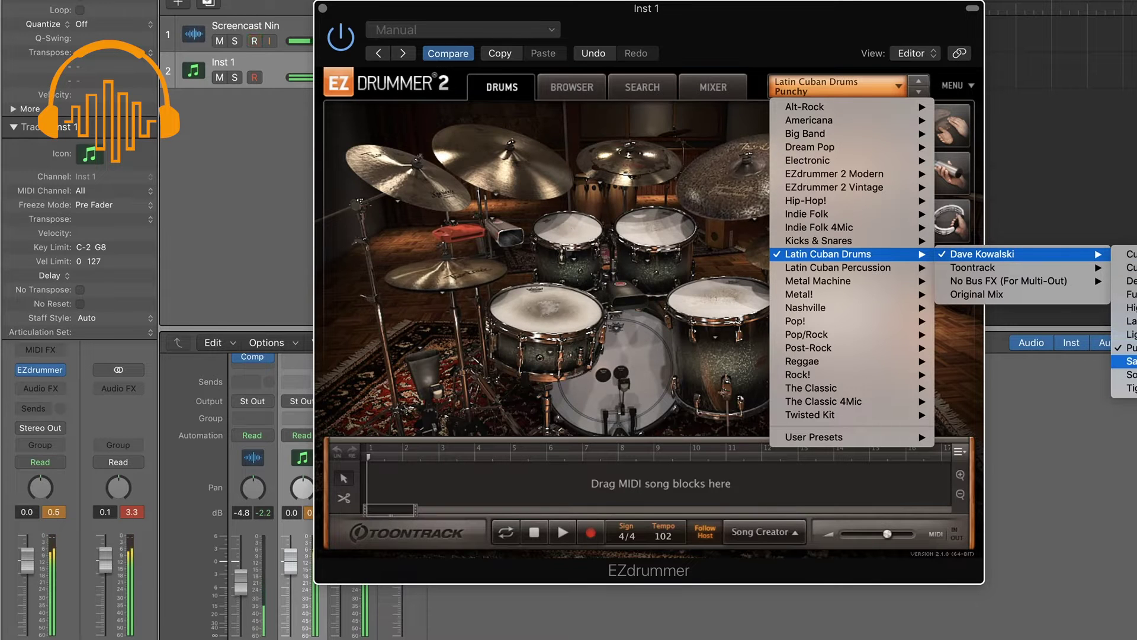
pyautogui.click(1128, 361)
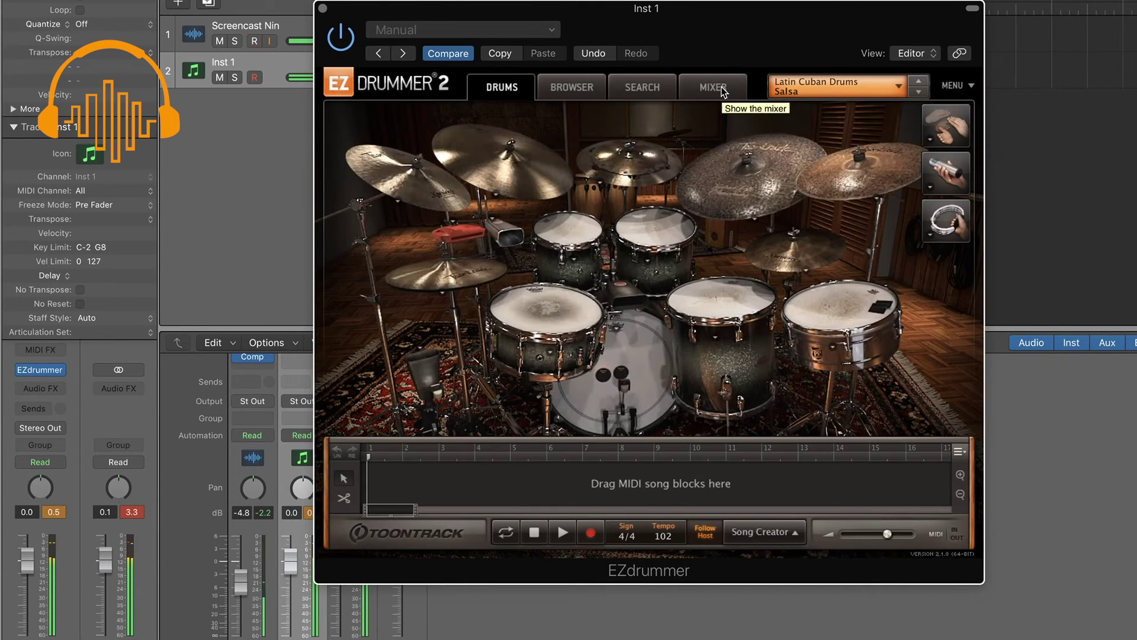
# Examine the alternative snare models offered for the kit's snare and close the list.
pyautogui.click(549, 353)
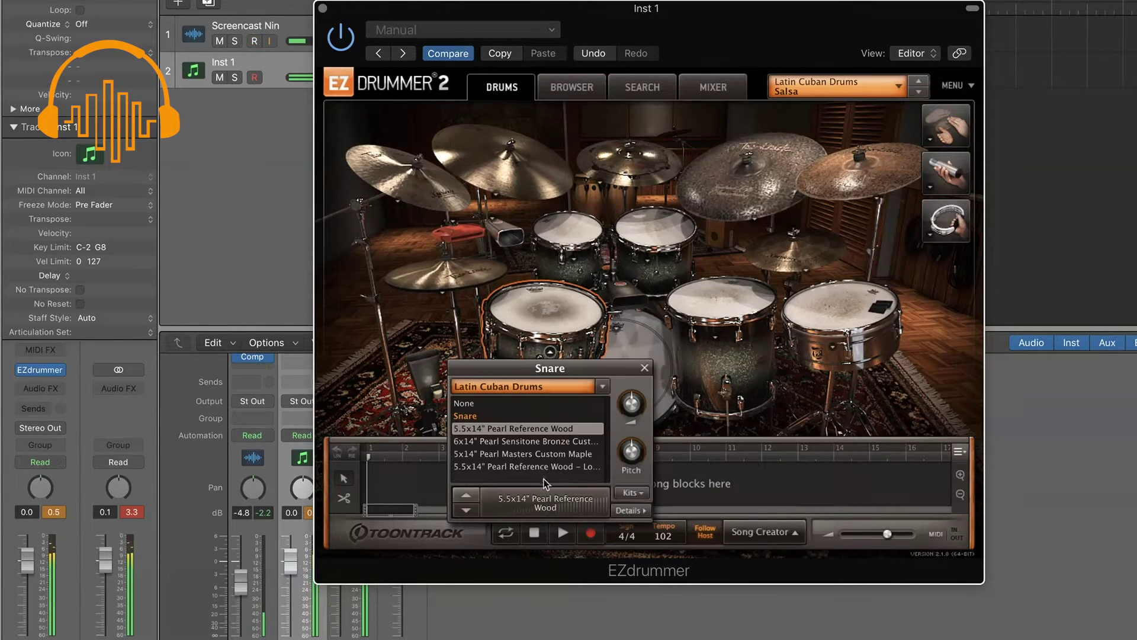
pyautogui.click(571, 342)
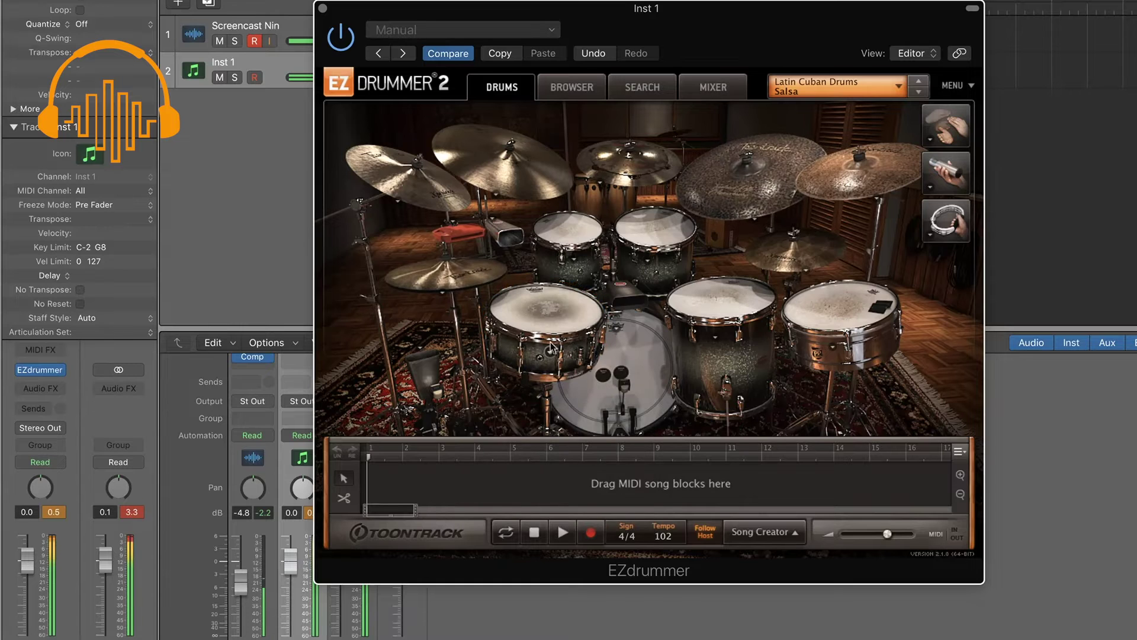
pyautogui.click(549, 353)
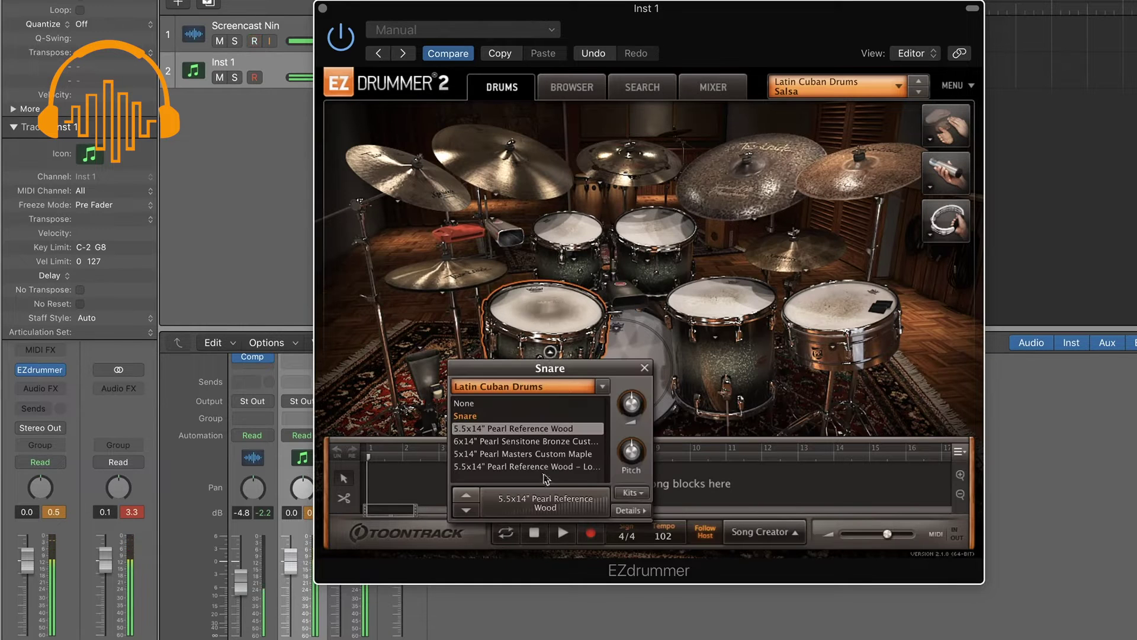
pyautogui.click(642, 370)
# Examine the alternative models offered for the kit's Floortom and Ride 2, closing each list.
pyautogui.click(718, 338)
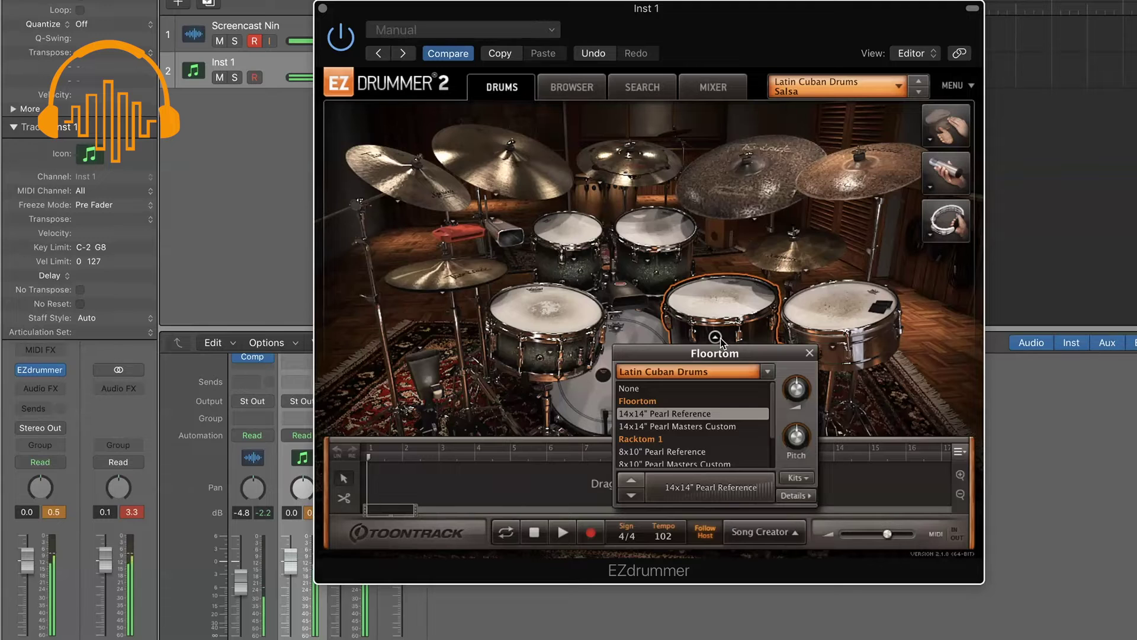
pyautogui.click(810, 354)
pyautogui.click(756, 220)
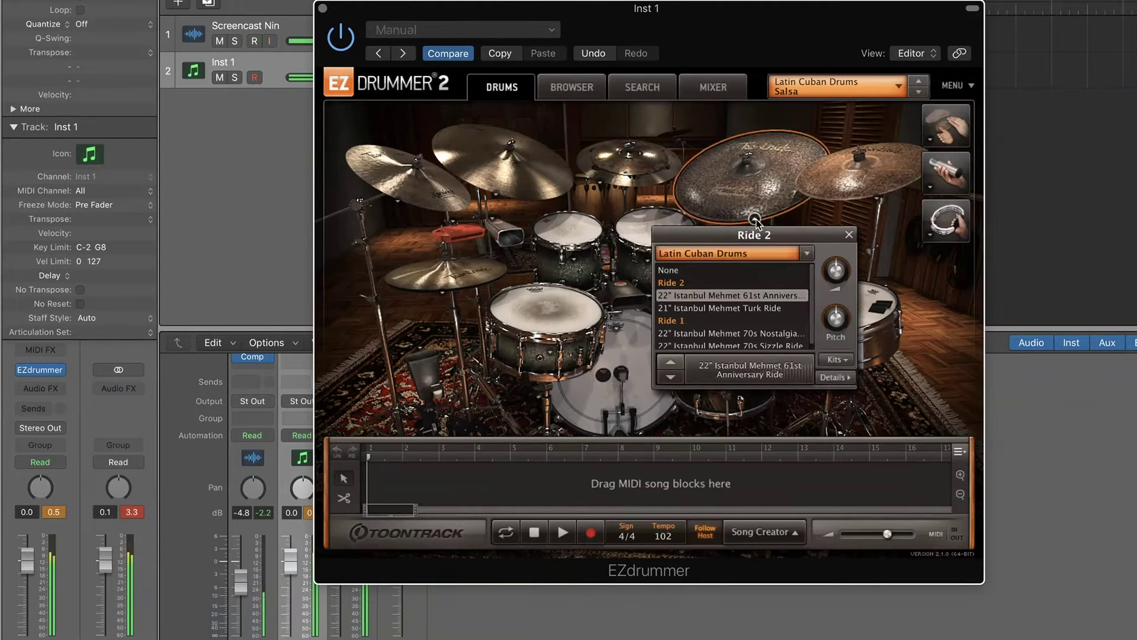
pyautogui.click(904, 142)
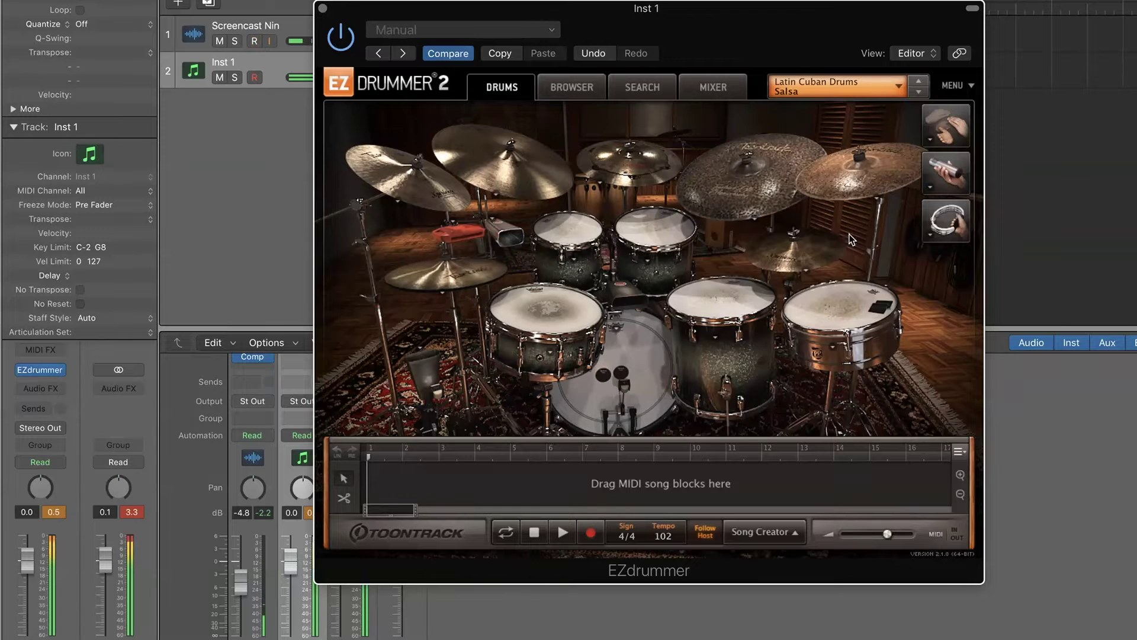
# Audition the Soft Bossa preset of the Latin Cuban Drums kit with the running groove.
pyautogui.click(903, 87)
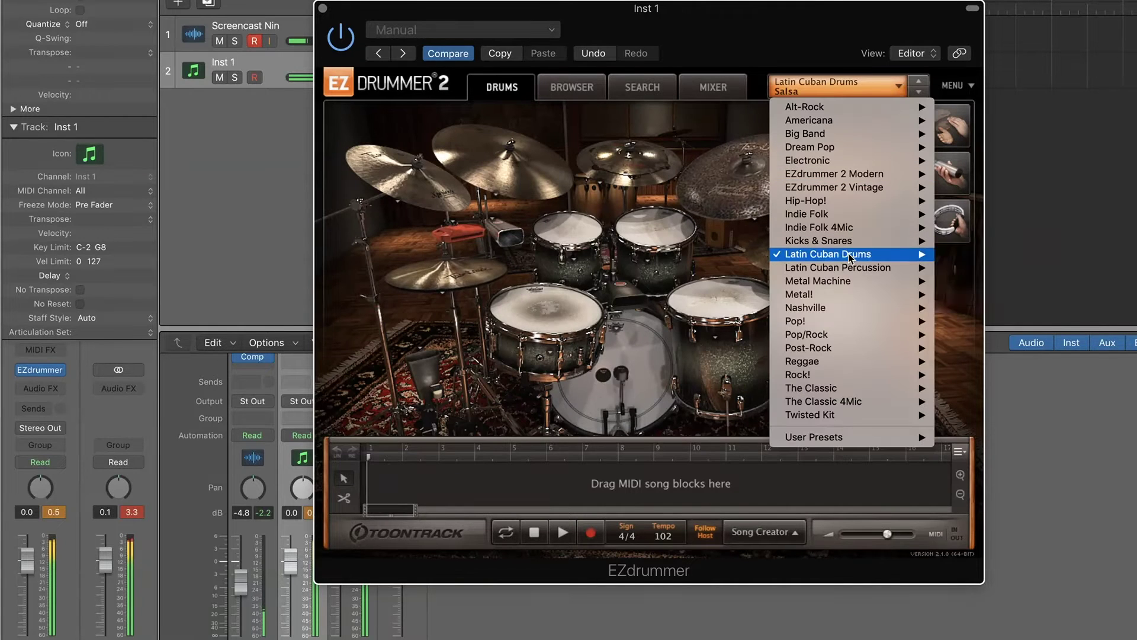
pyautogui.moveTo(996, 254)
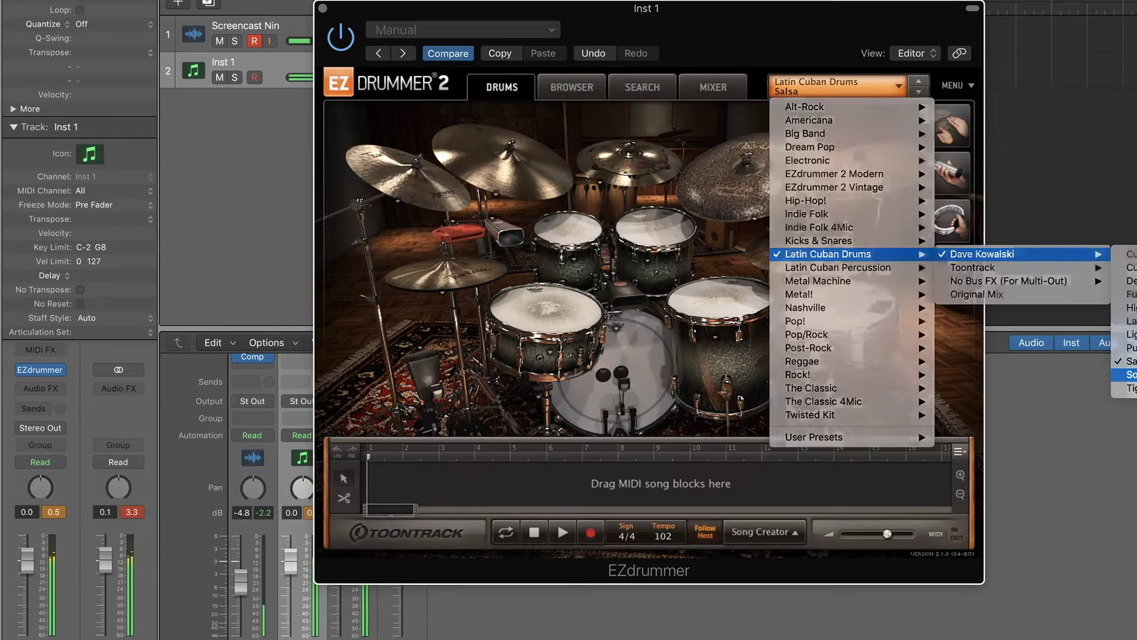
pyautogui.click(1128, 374)
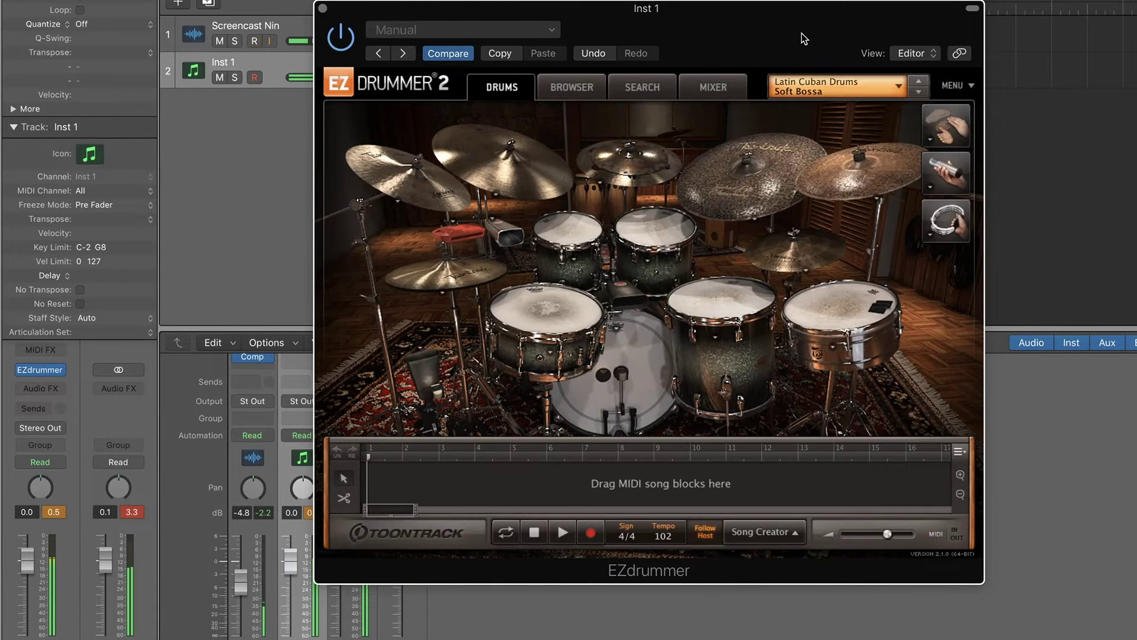
# Switch the Latin Cuban Drums kit to the Tighty Lighty preset and listen to it with the groove.
pyautogui.click(898, 86)
pyautogui.moveTo(857, 259)
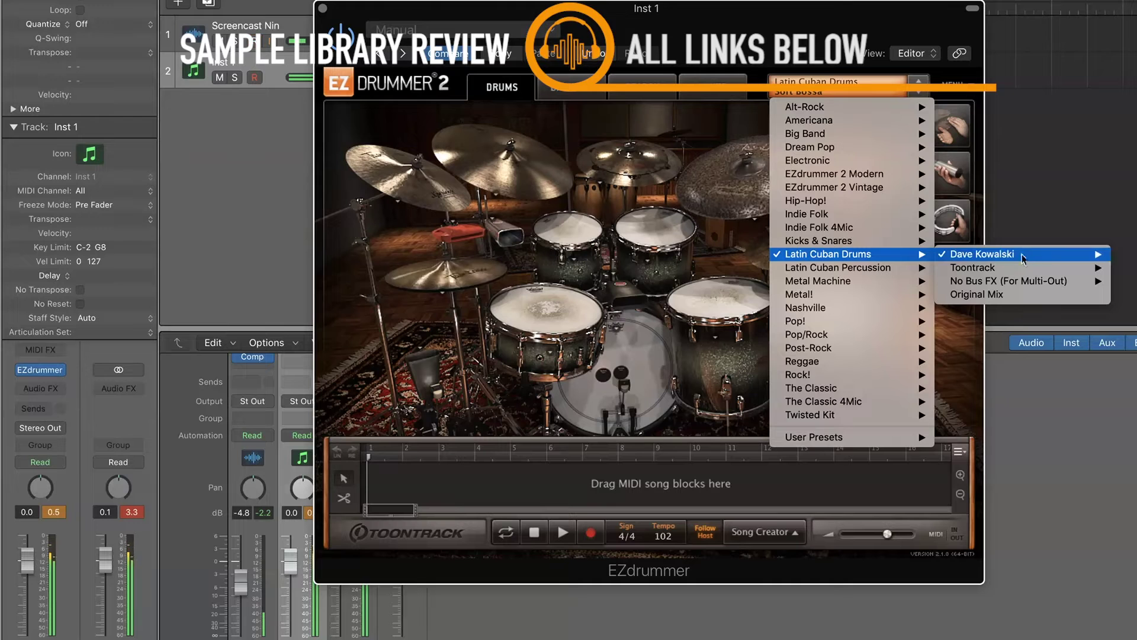
pyautogui.moveTo(995, 254)
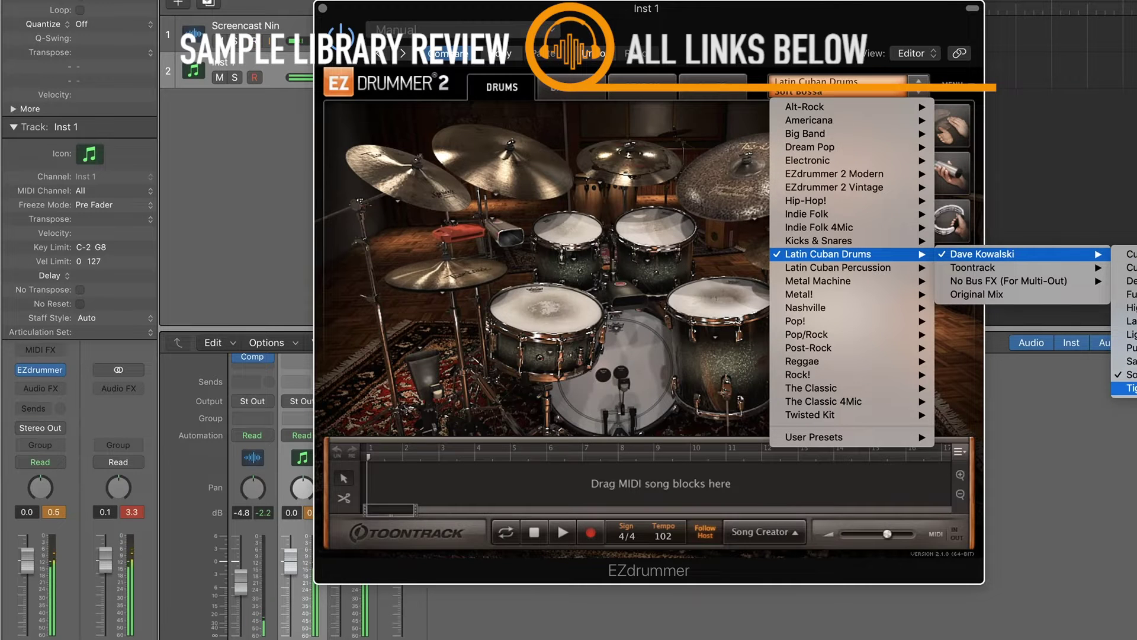
pyautogui.click(1128, 388)
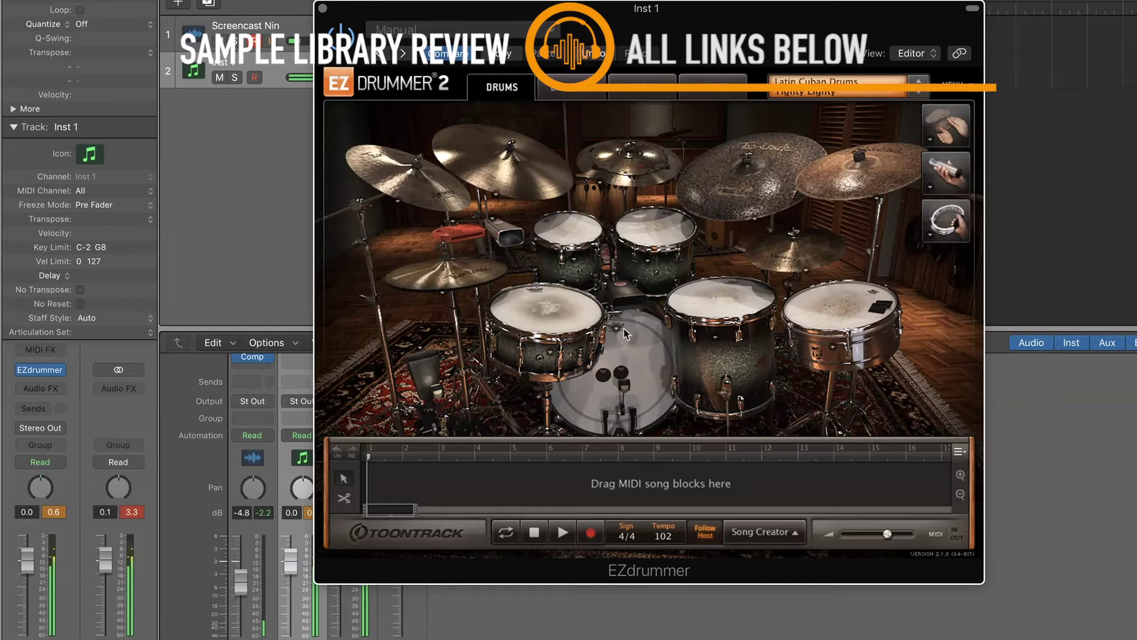
# Audition Variation 02 of the straight 4/4 Songo Fills in the MIDI library and return to the drum kit view.
pyautogui.click(710, 88)
pyautogui.click(650, 90)
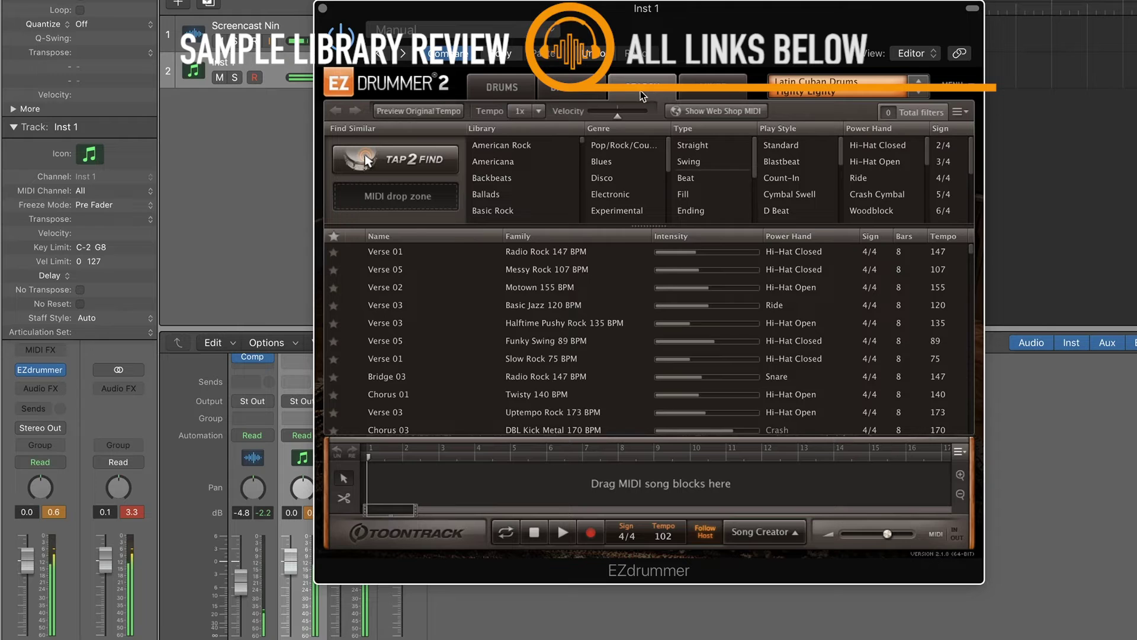
pyautogui.click(575, 91)
pyautogui.click(488, 316)
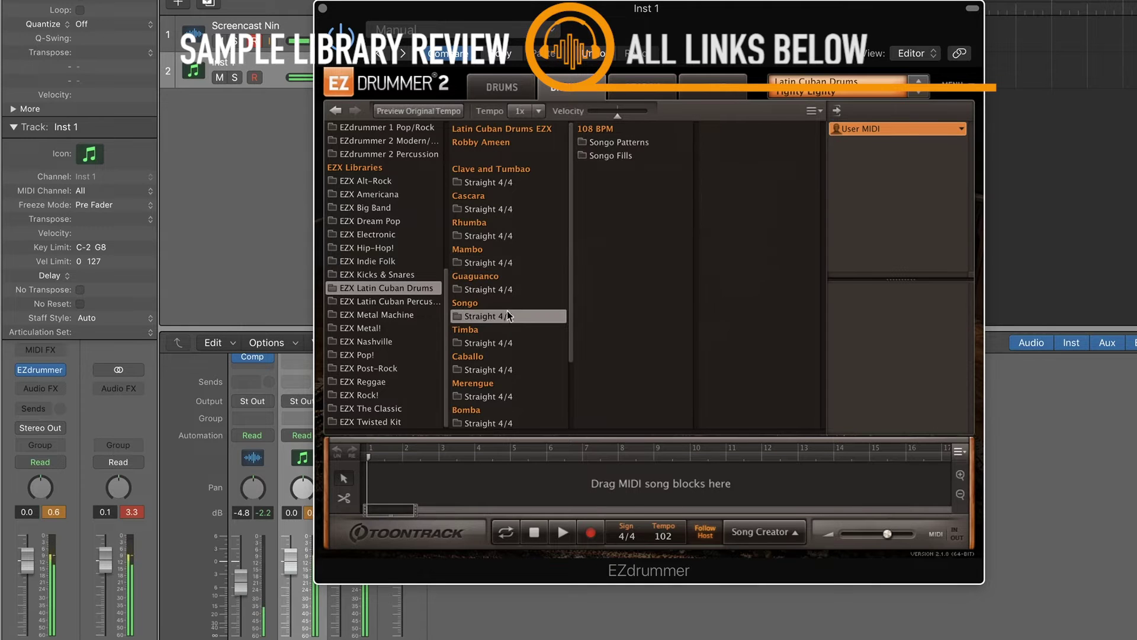
pyautogui.click(636, 157)
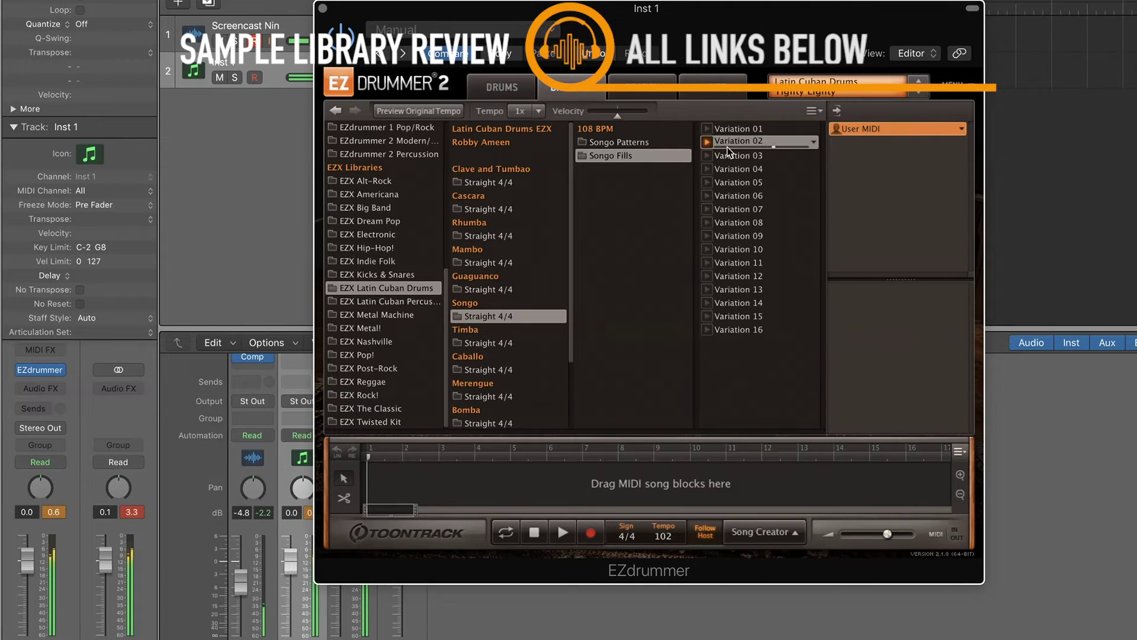
pyautogui.click(506, 92)
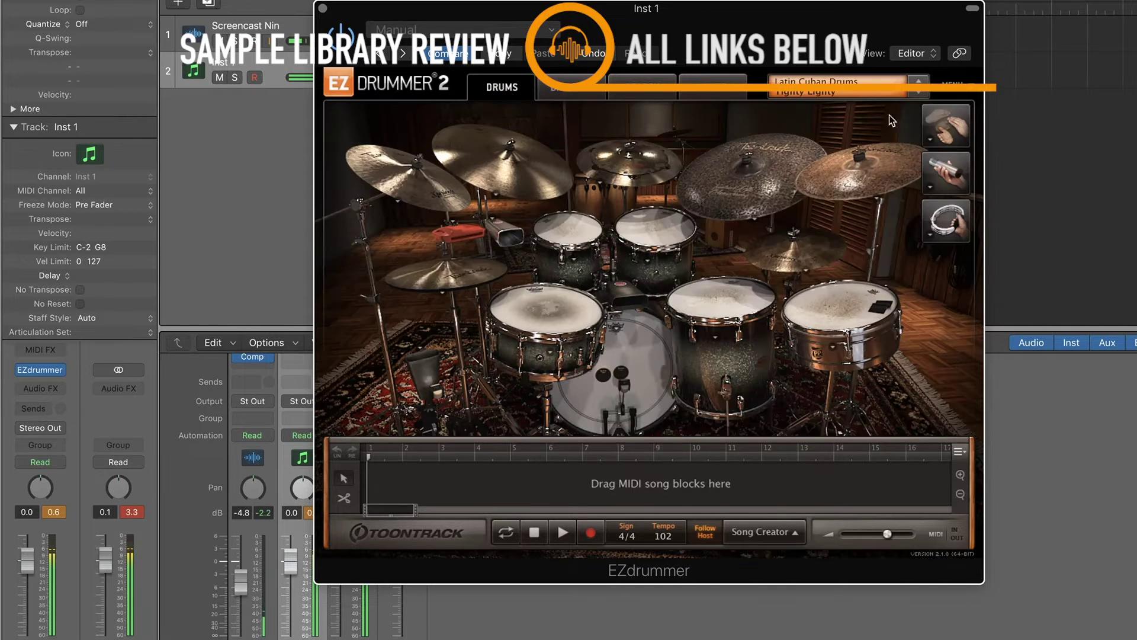
# Audition the Corazon preset from the Toontrack presets of the Latin Cuban Drums kit.
pyautogui.click(900, 88)
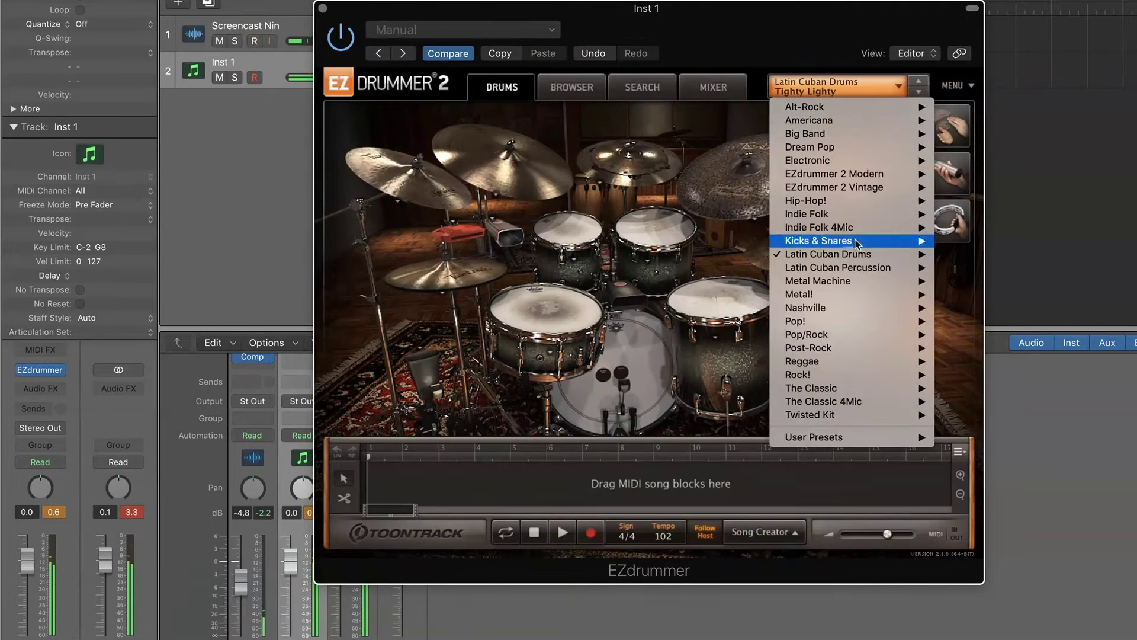
pyautogui.moveTo(877, 254)
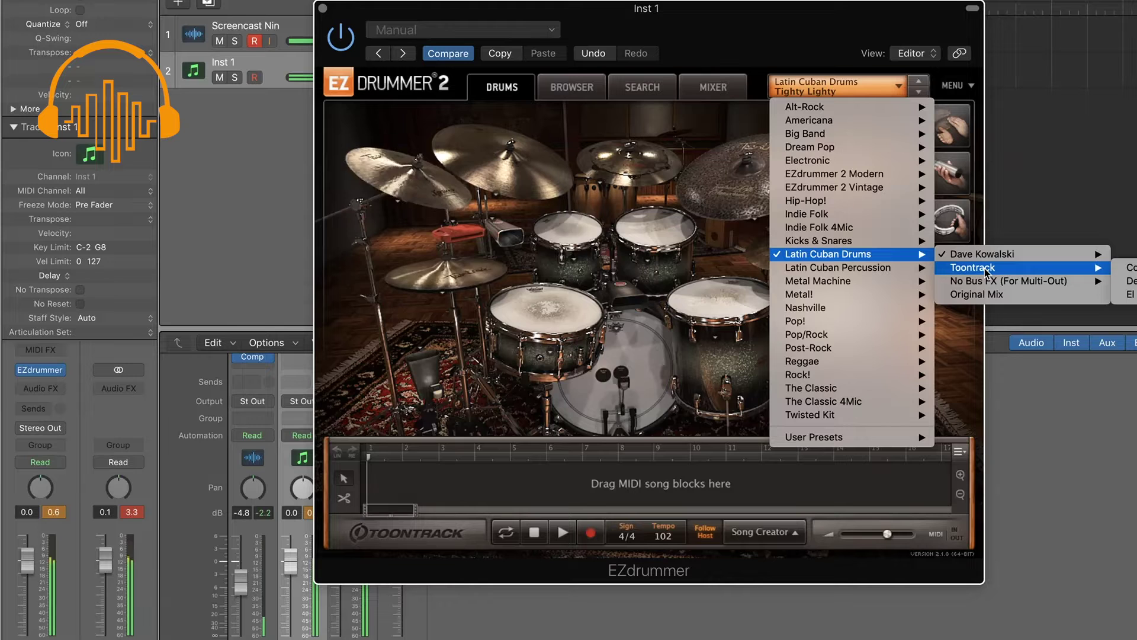
pyautogui.click(1125, 267)
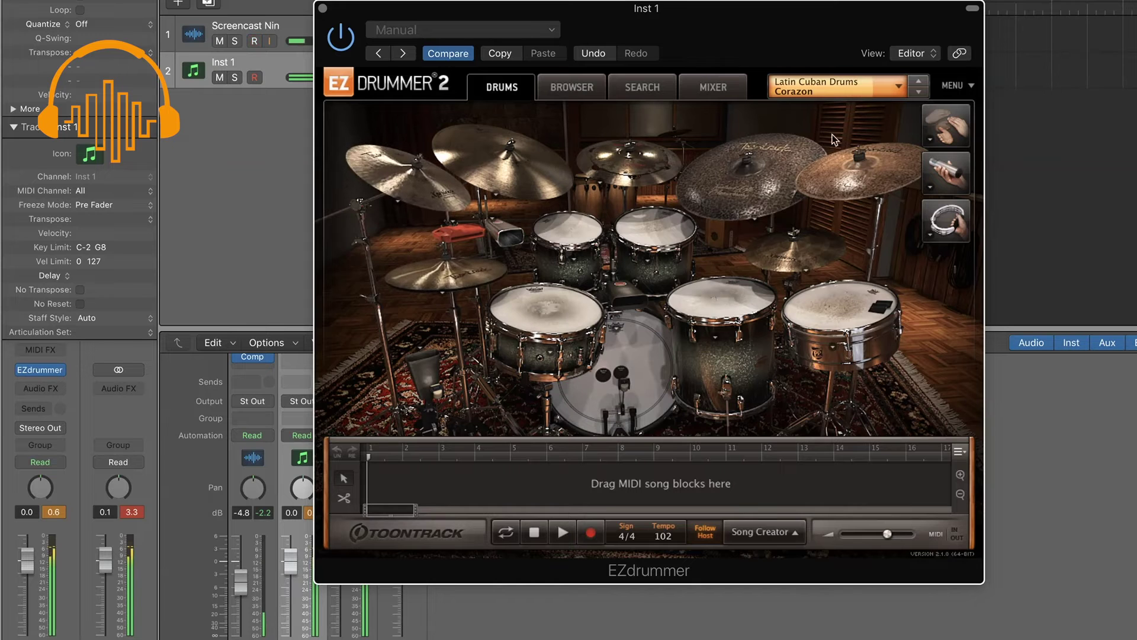
# Load the Toontrack De Frente preset for the Latin Cuban Drums kit and view its mixer channels.
pyautogui.click(898, 86)
pyautogui.moveTo(853, 254)
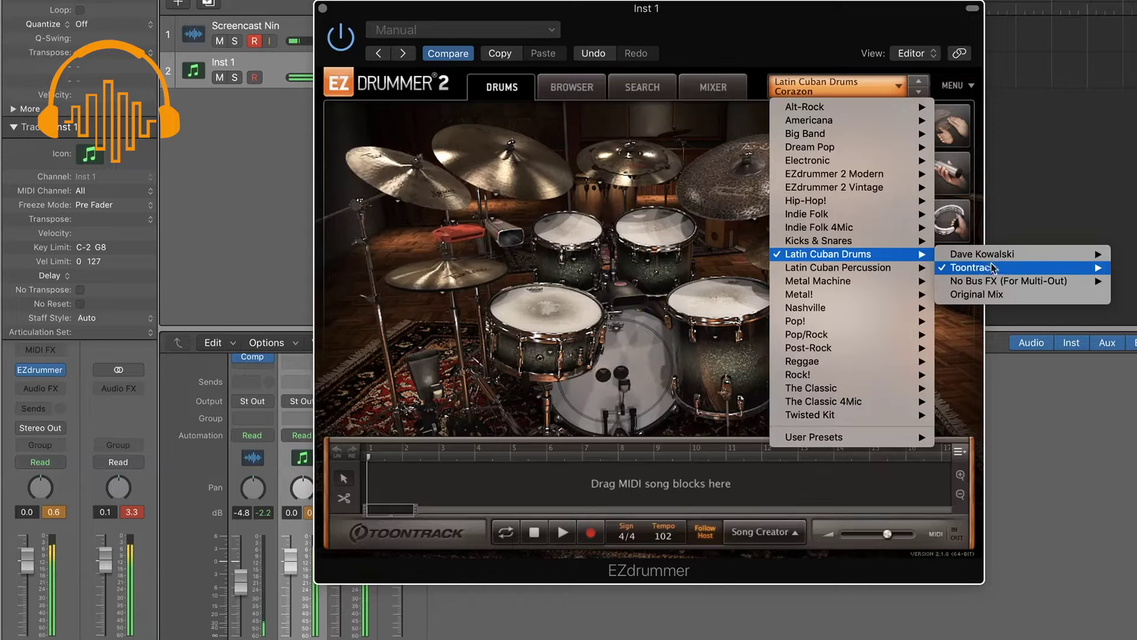
pyautogui.moveTo(983, 267)
pyautogui.click(1129, 281)
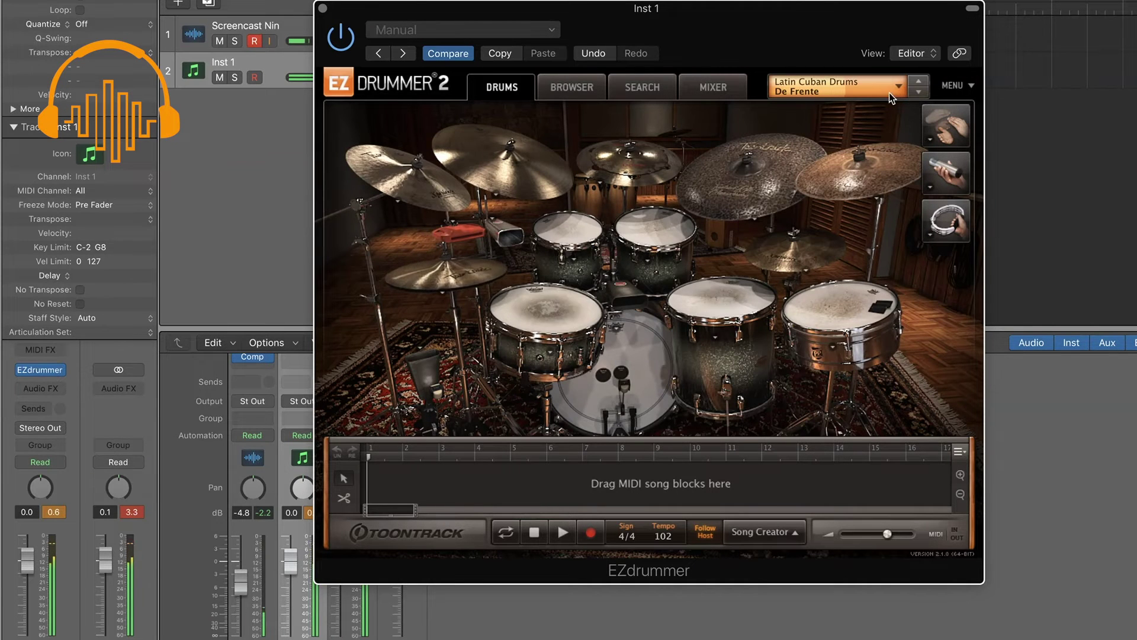
pyautogui.click(627, 85)
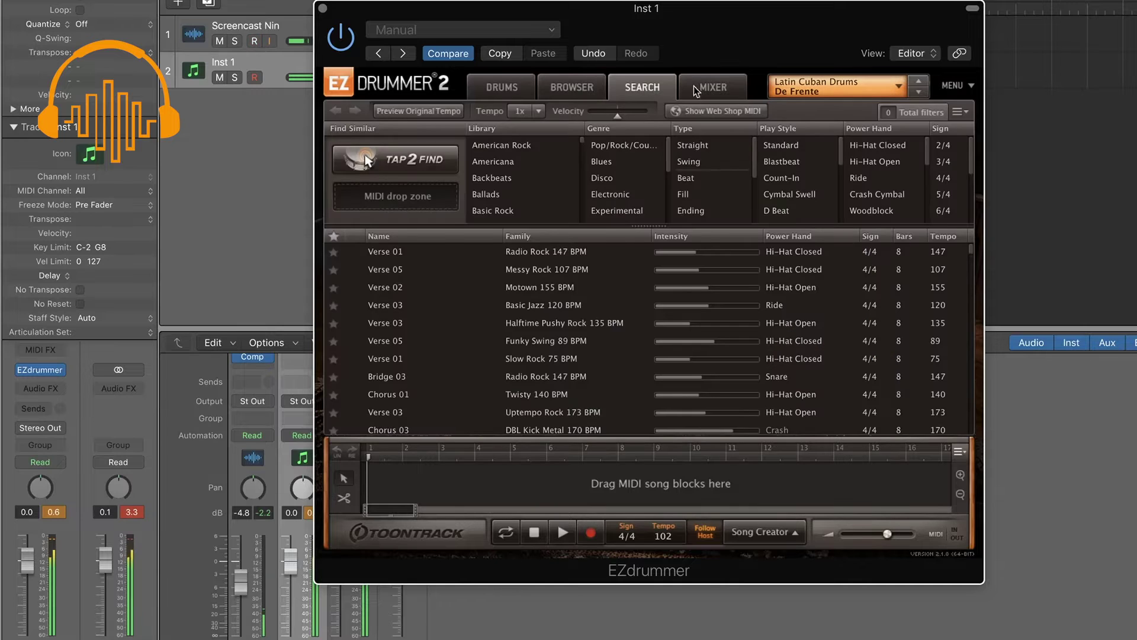
pyautogui.click(695, 87)
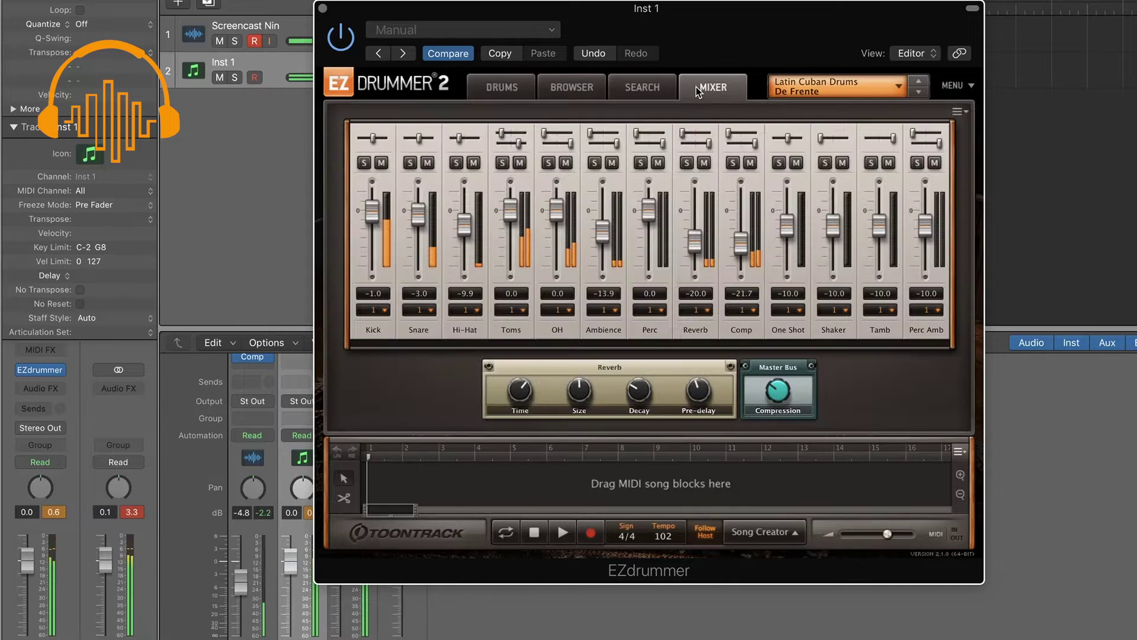
# Audition Variation 03 of the straight 4/4 Timba Patterns in the Latin Cuban Drums MIDI library.
pyautogui.click(571, 89)
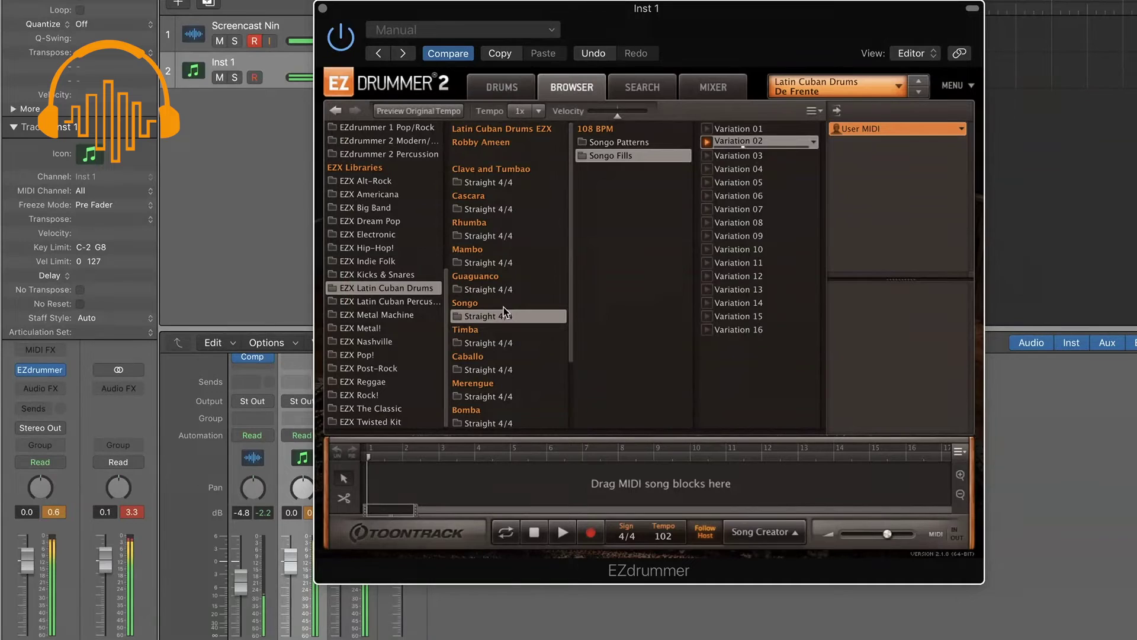
pyautogui.click(504, 343)
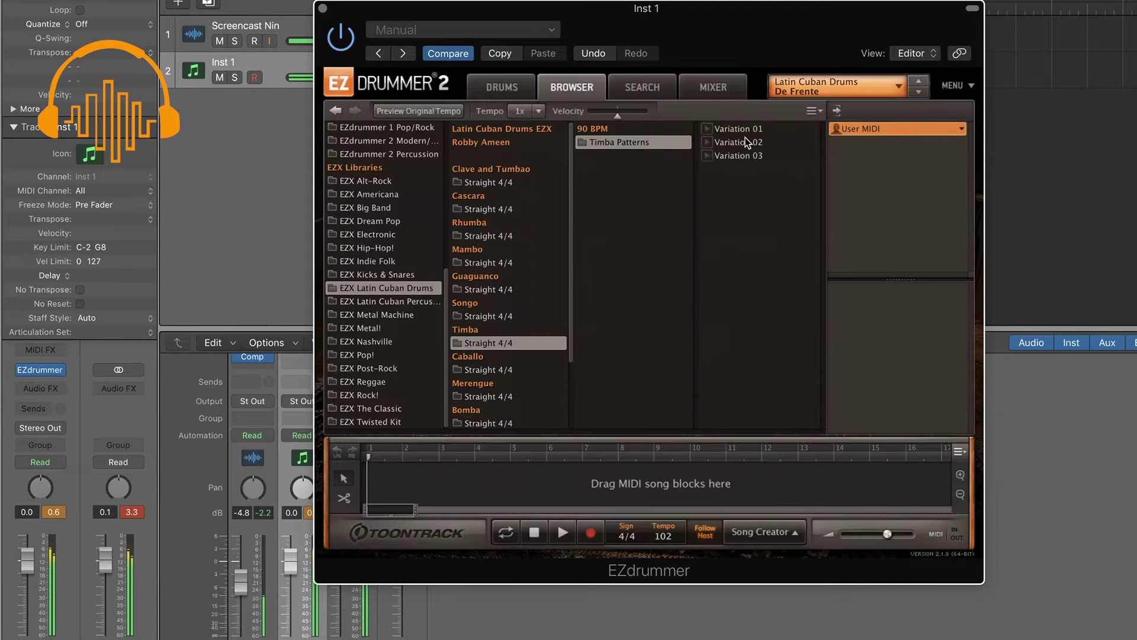
pyautogui.click(498, 86)
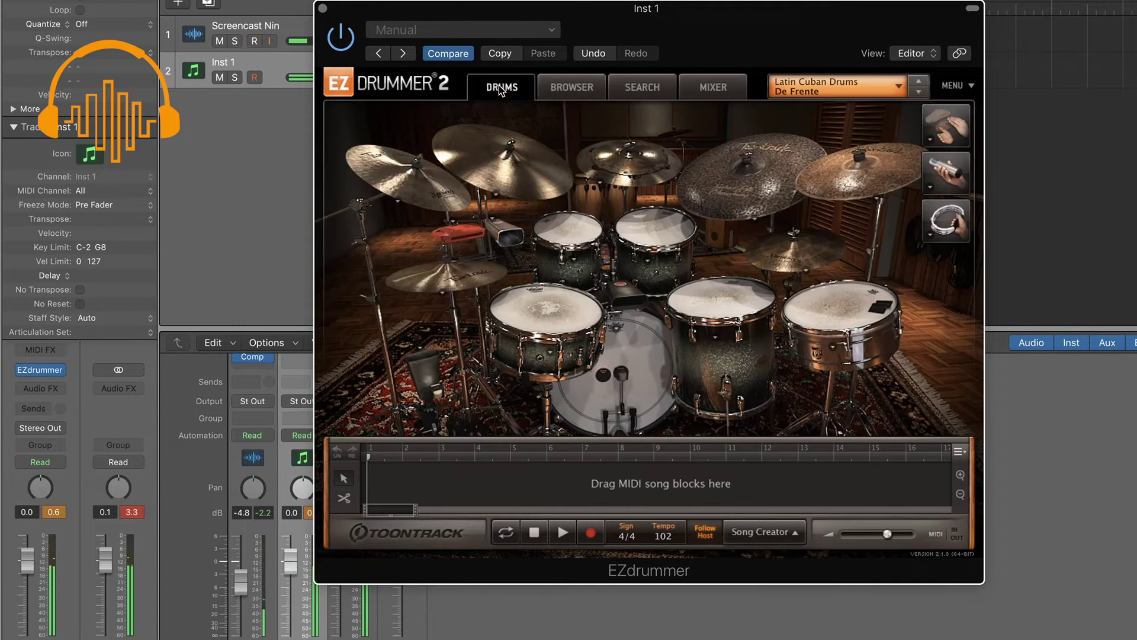
pyautogui.click(569, 87)
pyautogui.click(727, 156)
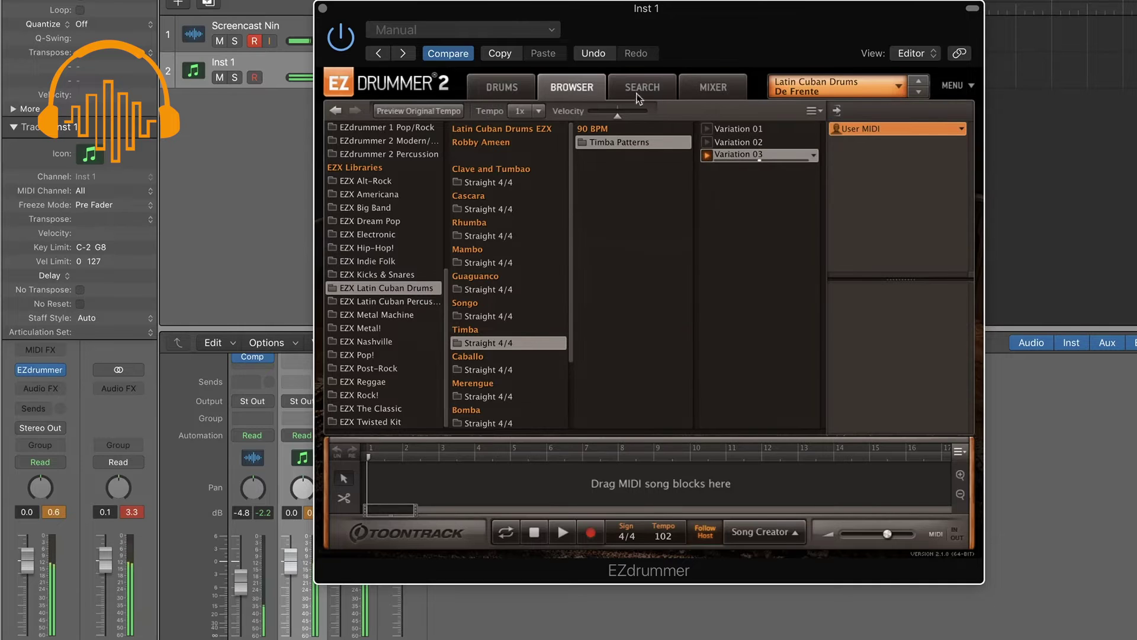
# Load the Original Mix preset for the Latin Cuban Drums kit and show the drum kit view.
pyautogui.click(899, 87)
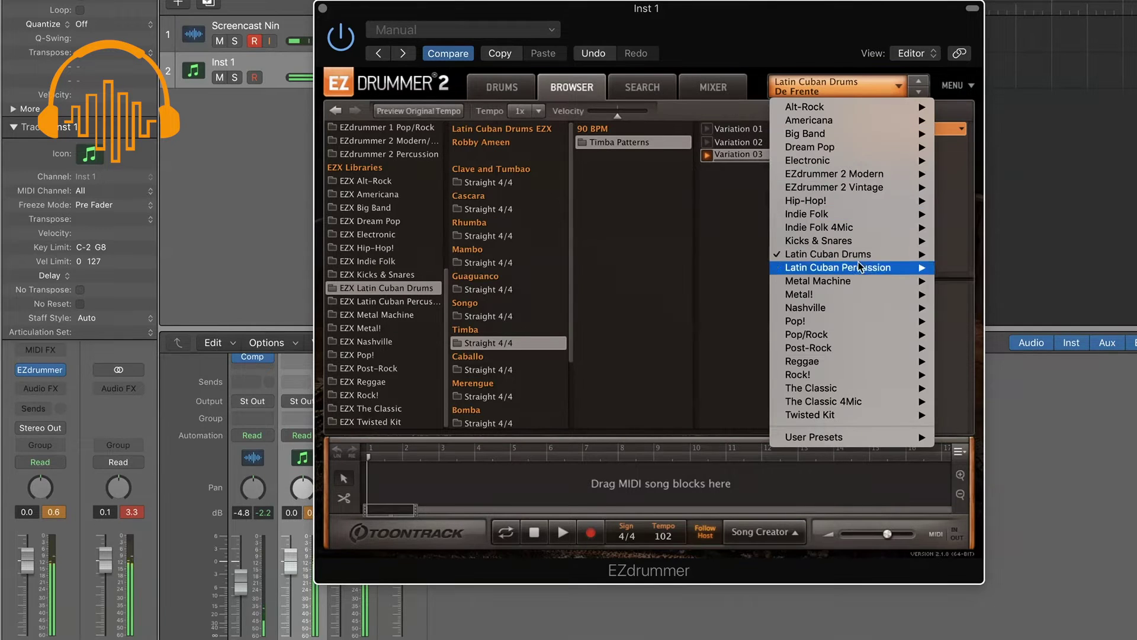
pyautogui.moveTo(864, 257)
pyautogui.moveTo(1004, 282)
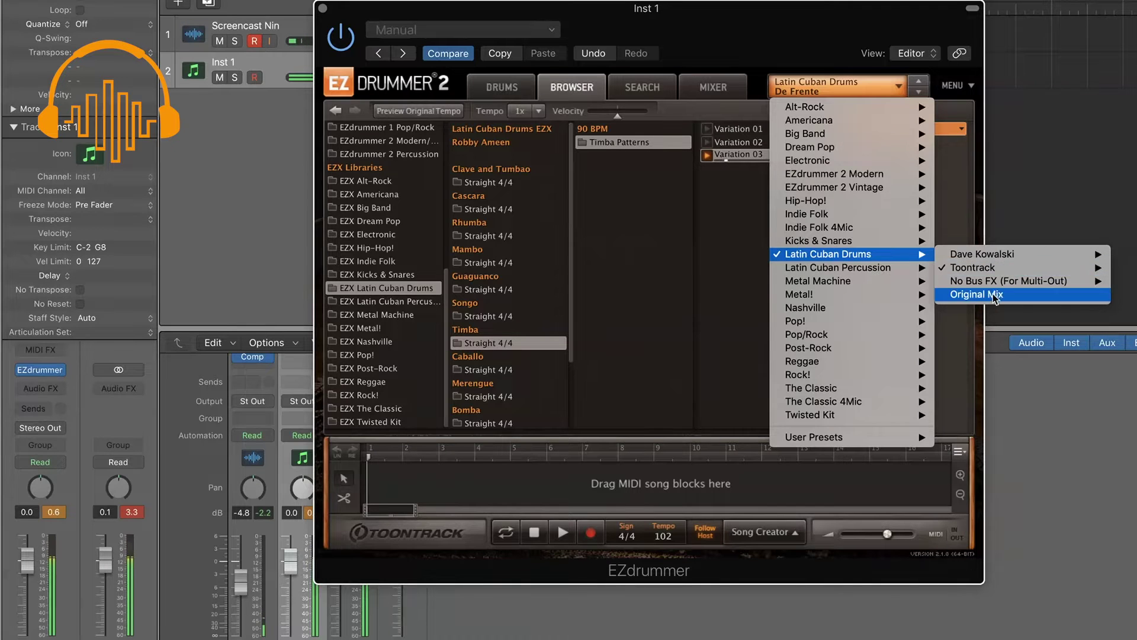
pyautogui.click(1000, 295)
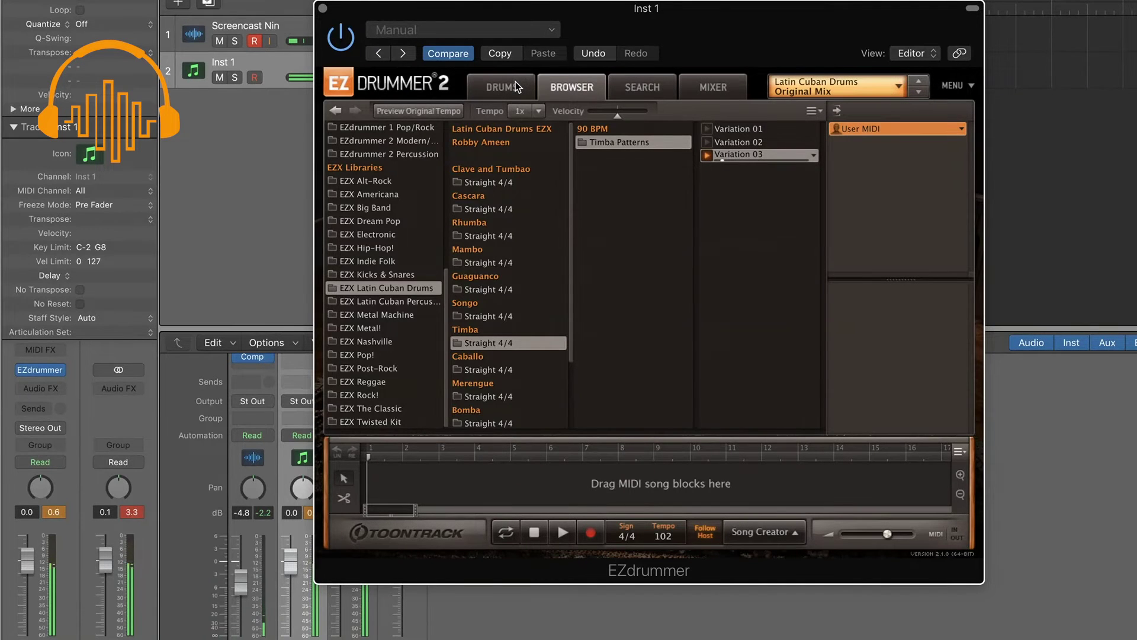
pyautogui.click(517, 87)
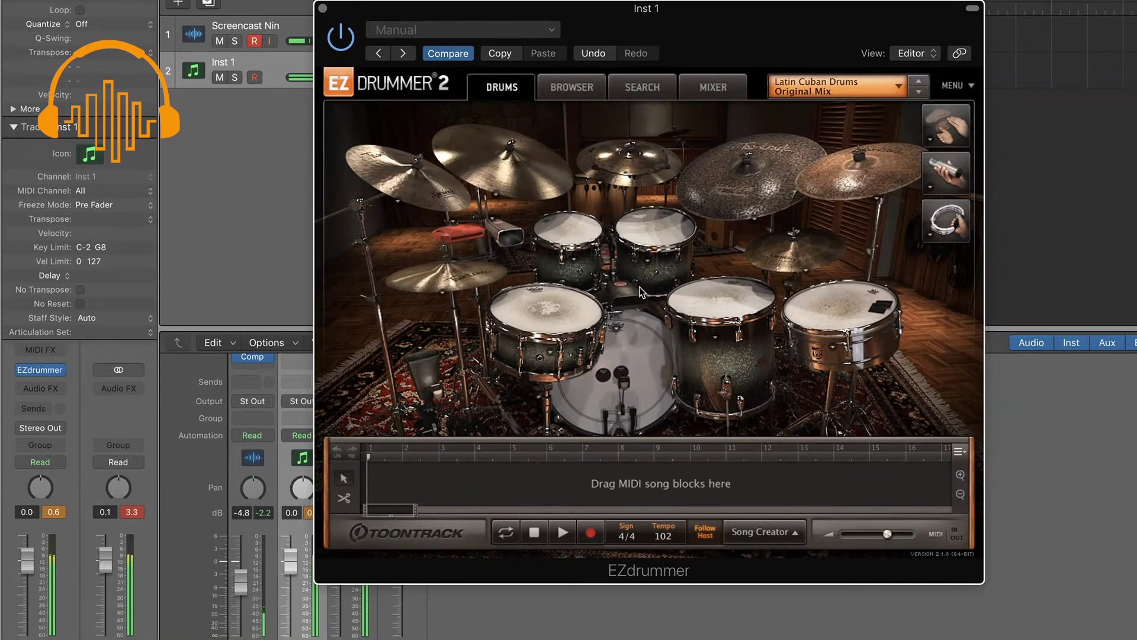
# Audition Variations 02 and 05 of the straight 4/4 Caballo Patterns in the MIDI library.
pyautogui.click(584, 89)
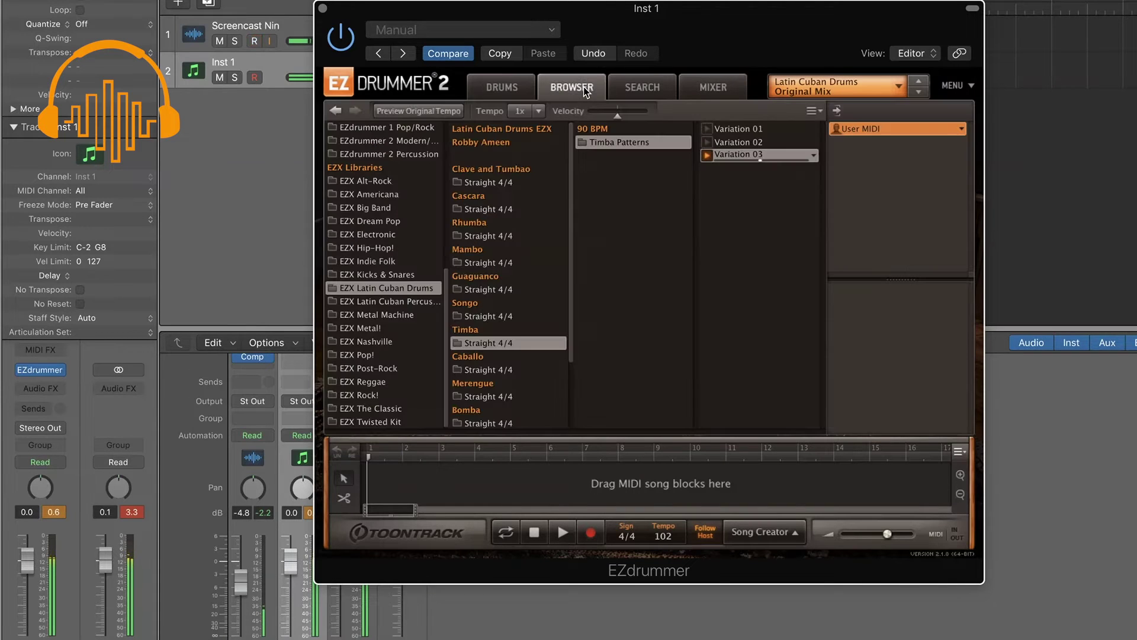
pyautogui.click(507, 371)
pyautogui.click(646, 141)
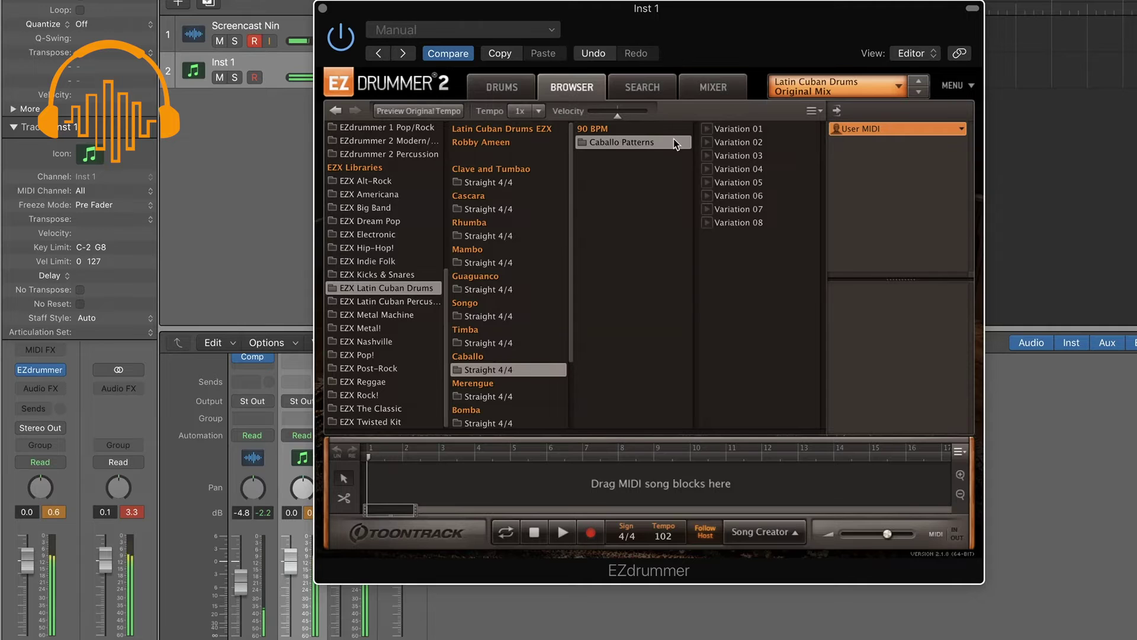
pyautogui.click(739, 141)
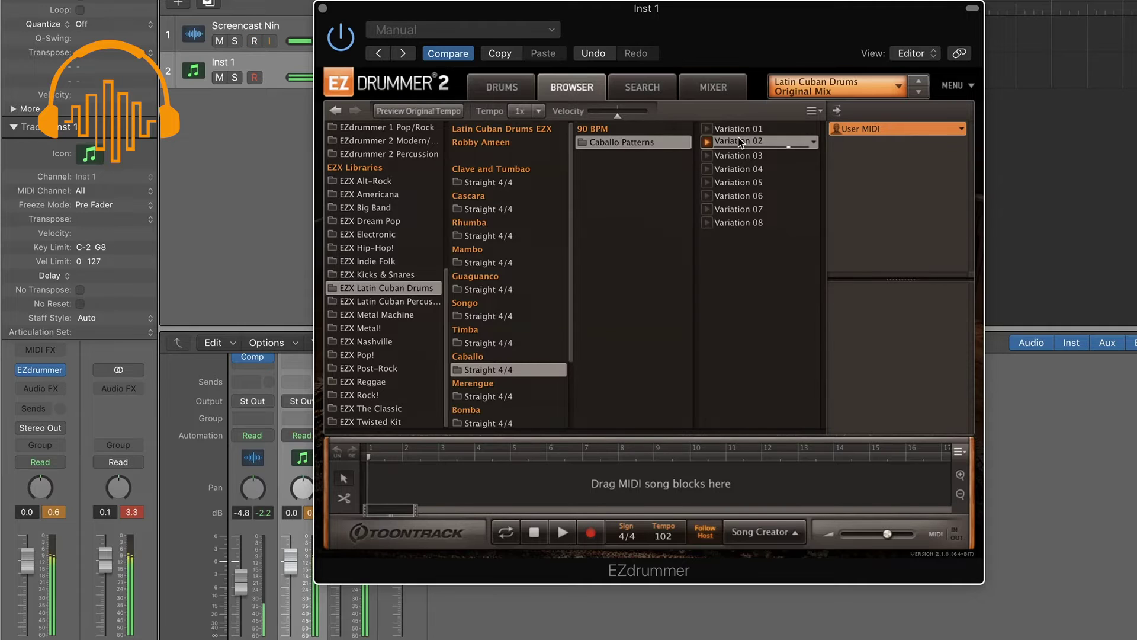
pyautogui.click(730, 185)
# Audition Variation 03 of the straight 4/4 Merengue Patterns in the MIDI library.
pyautogui.scroll(-3, 534, 367)
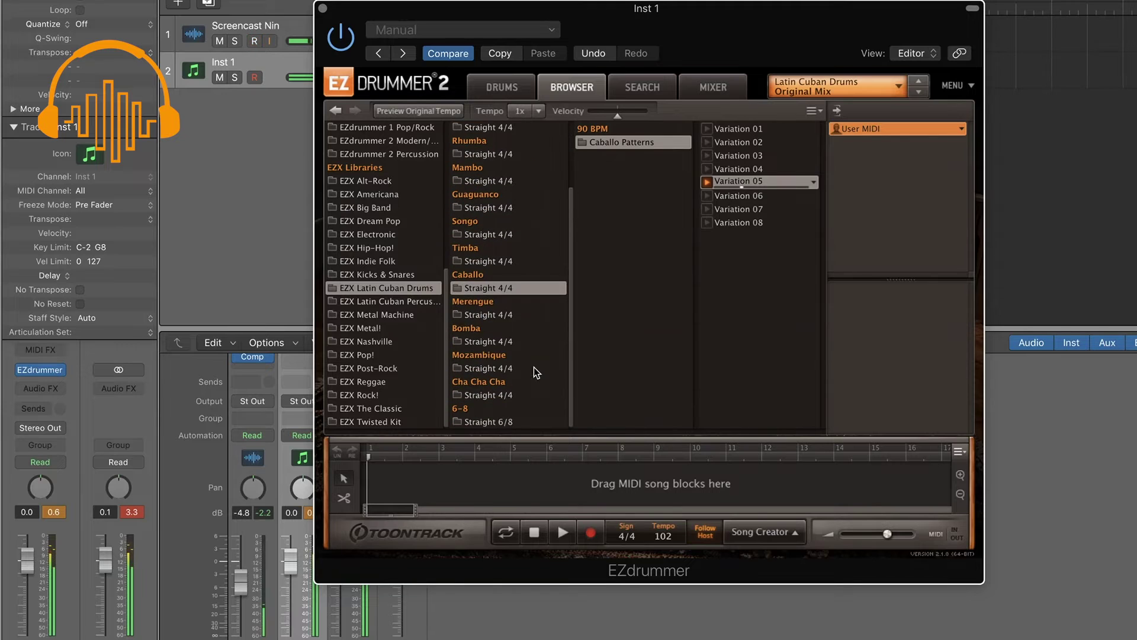
pyautogui.click(514, 315)
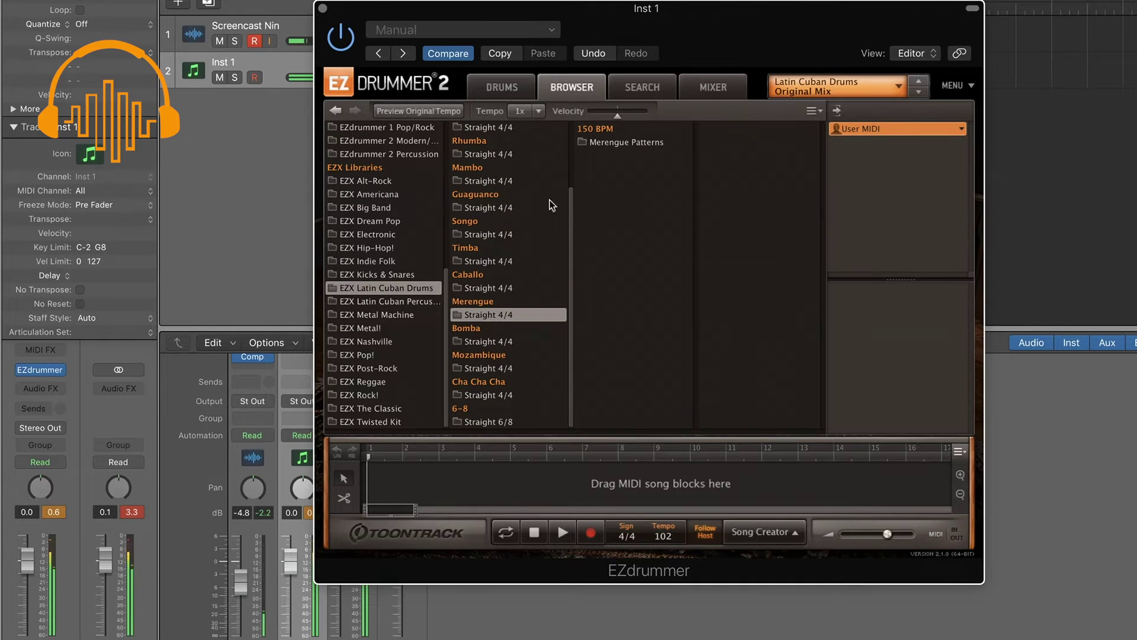
pyautogui.click(610, 143)
pyautogui.click(749, 155)
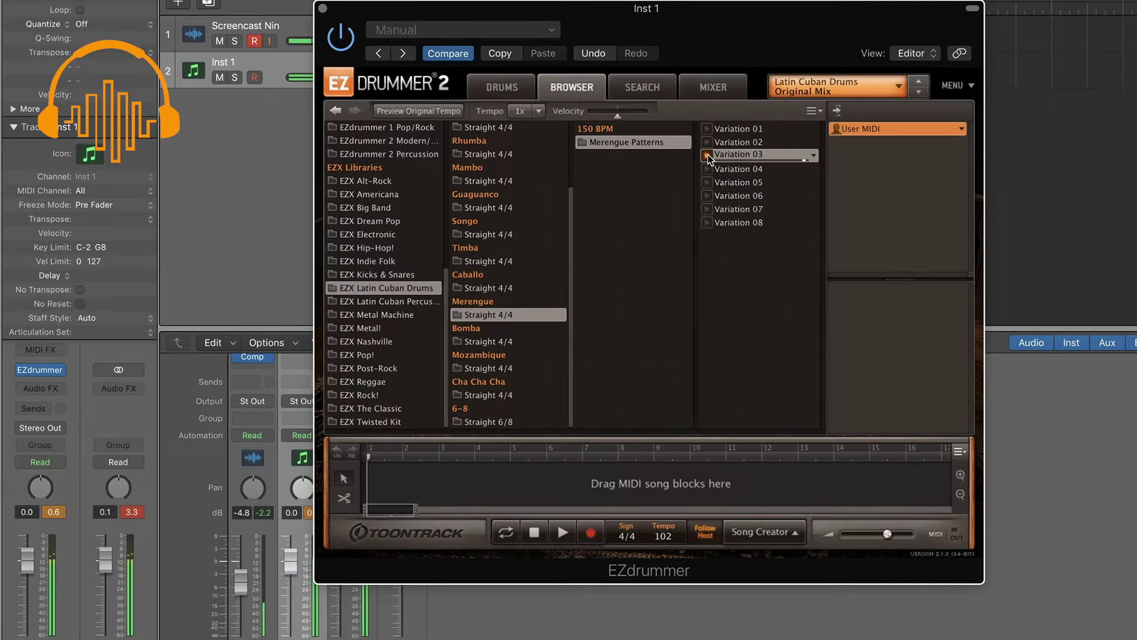
# Browse the Mozambique grooves, play Variation 01 of the 6-8 Patterns, and return to the drum kit view.
pyautogui.click(501, 367)
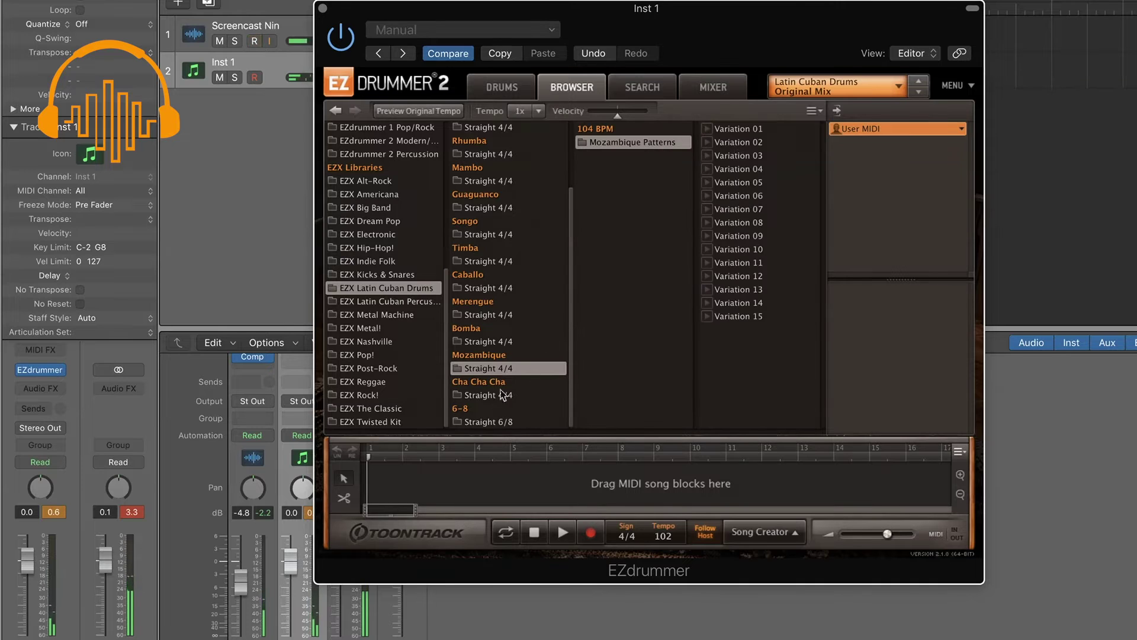
pyautogui.click(487, 422)
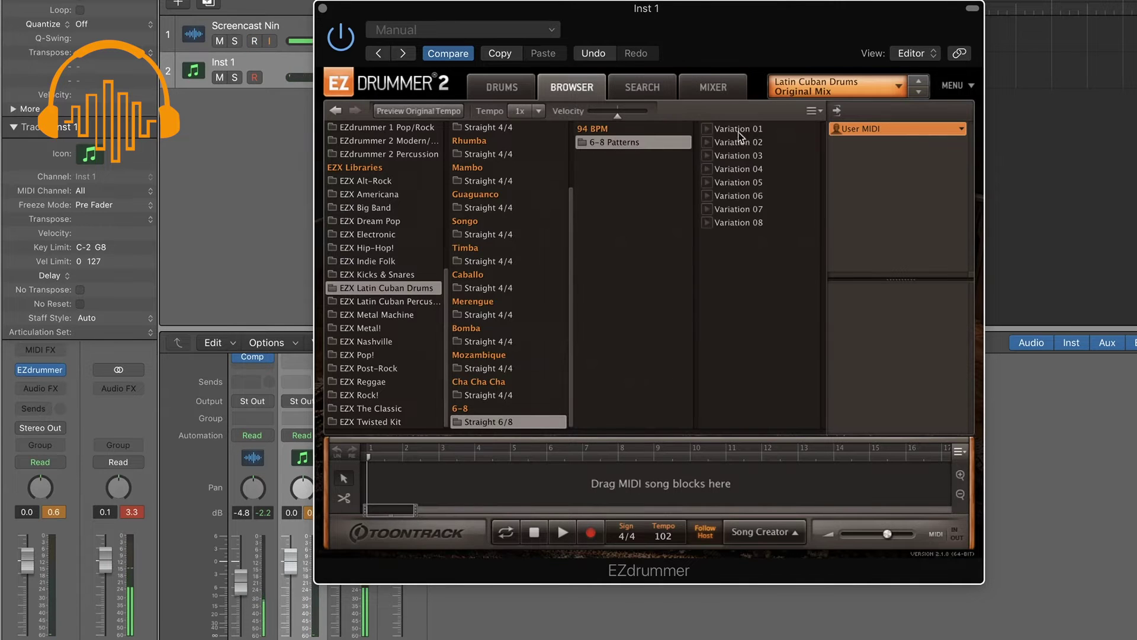
pyautogui.click(708, 129)
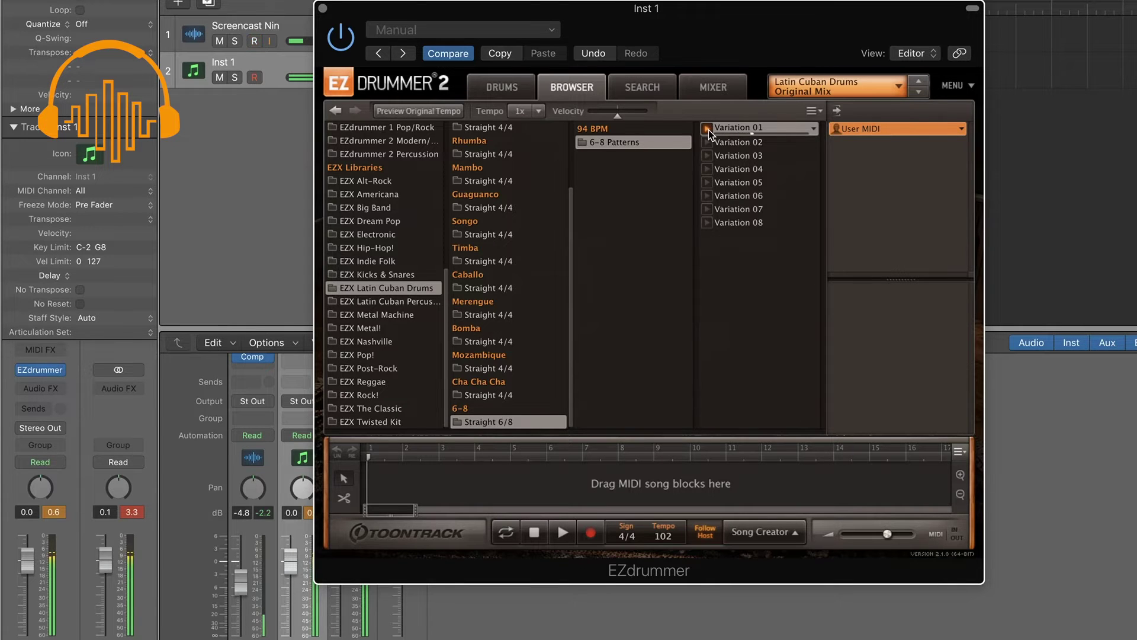
pyautogui.click(502, 88)
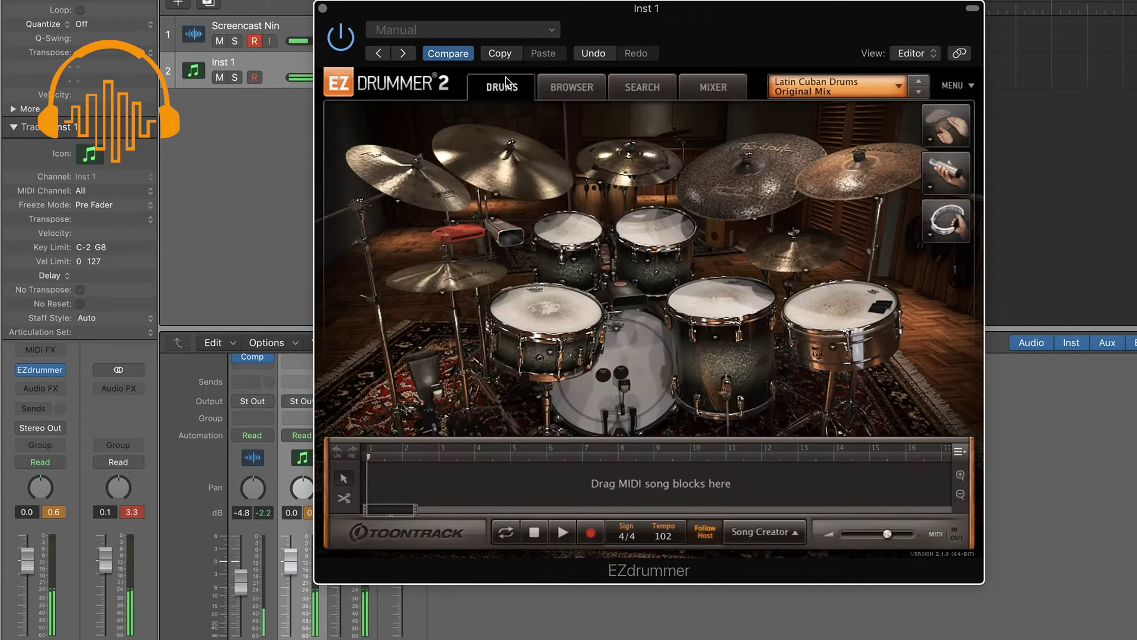
# Look through the Latin Cuban Drums groove folders in the MIDI library and return to the drum kit view.
pyautogui.click(574, 88)
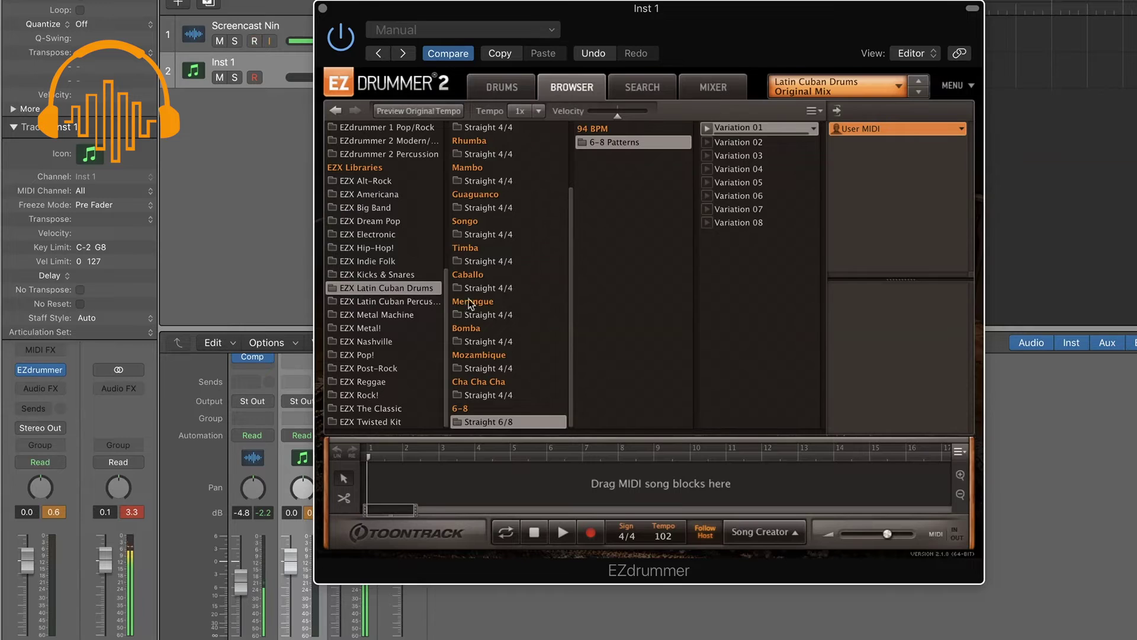
pyautogui.scroll(2, 490, 297)
pyautogui.scroll(2, 489, 297)
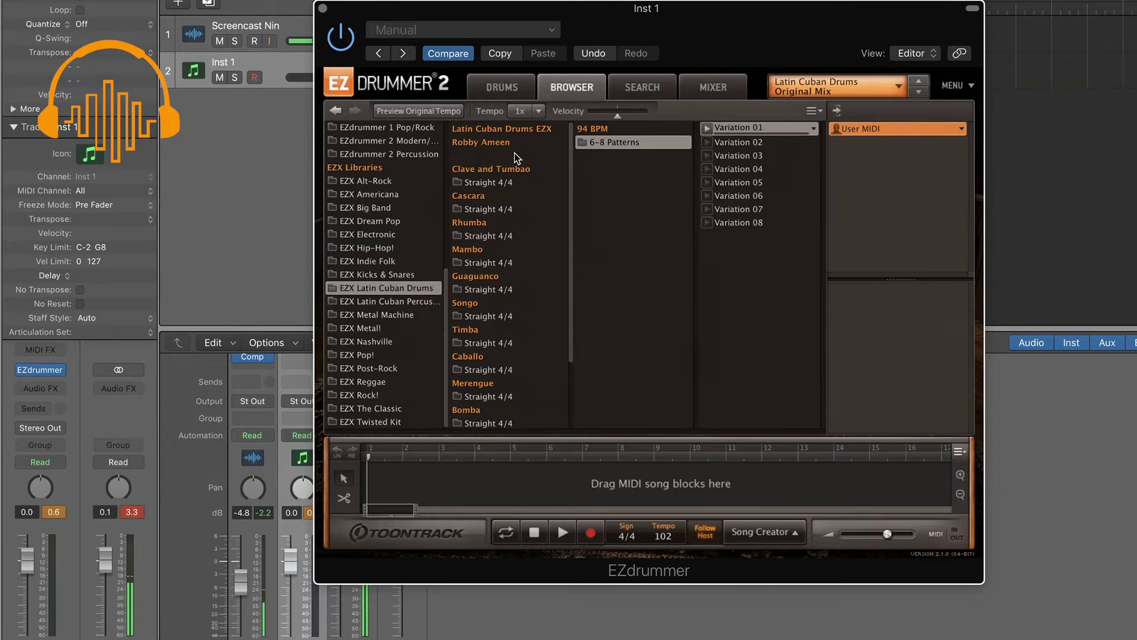
pyautogui.scroll(-1, 542, 190)
pyautogui.scroll(1, 542, 190)
pyautogui.click(505, 87)
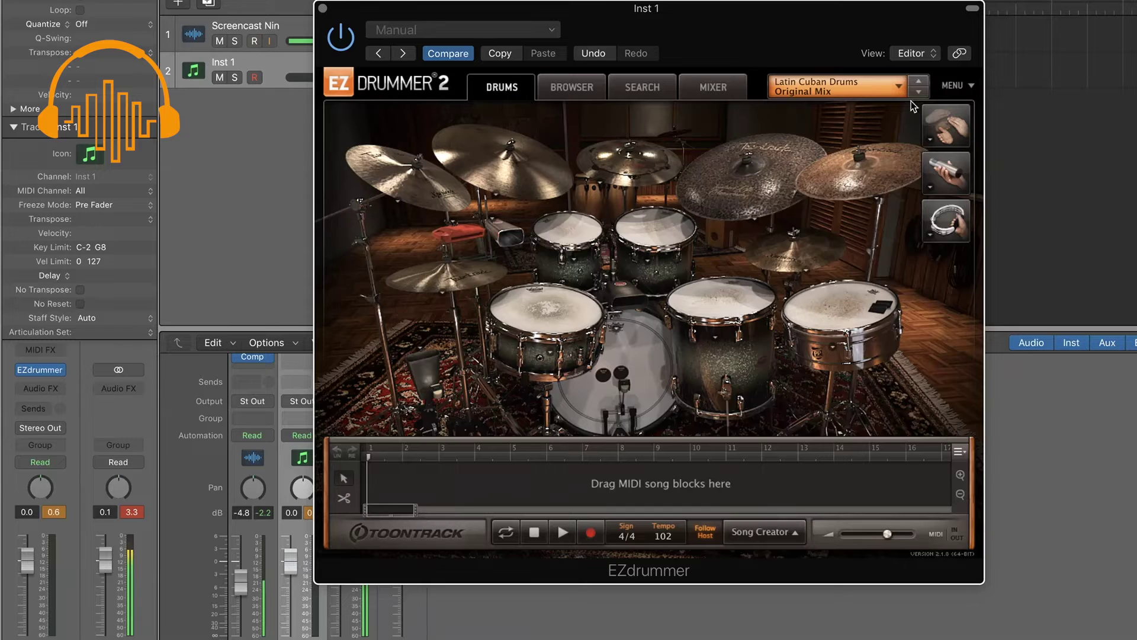
# Review the mix presets available for the Latin Cuban Drums kit, including the Toontrack group, without loading one.
pyautogui.click(901, 84)
pyautogui.moveTo(859, 254)
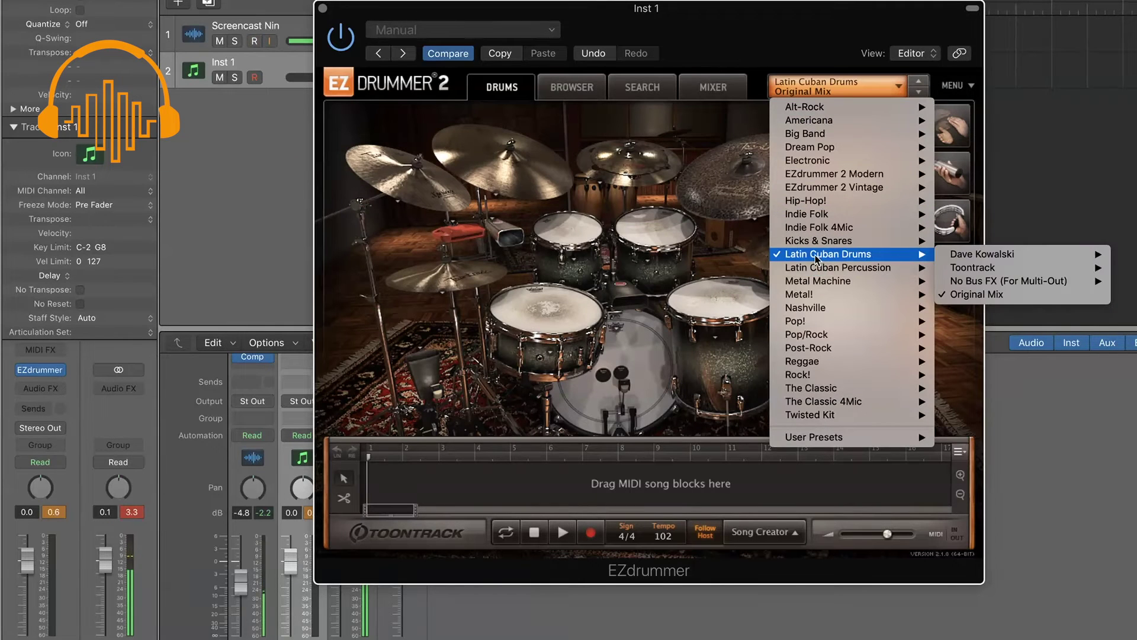
pyautogui.moveTo(1043, 254)
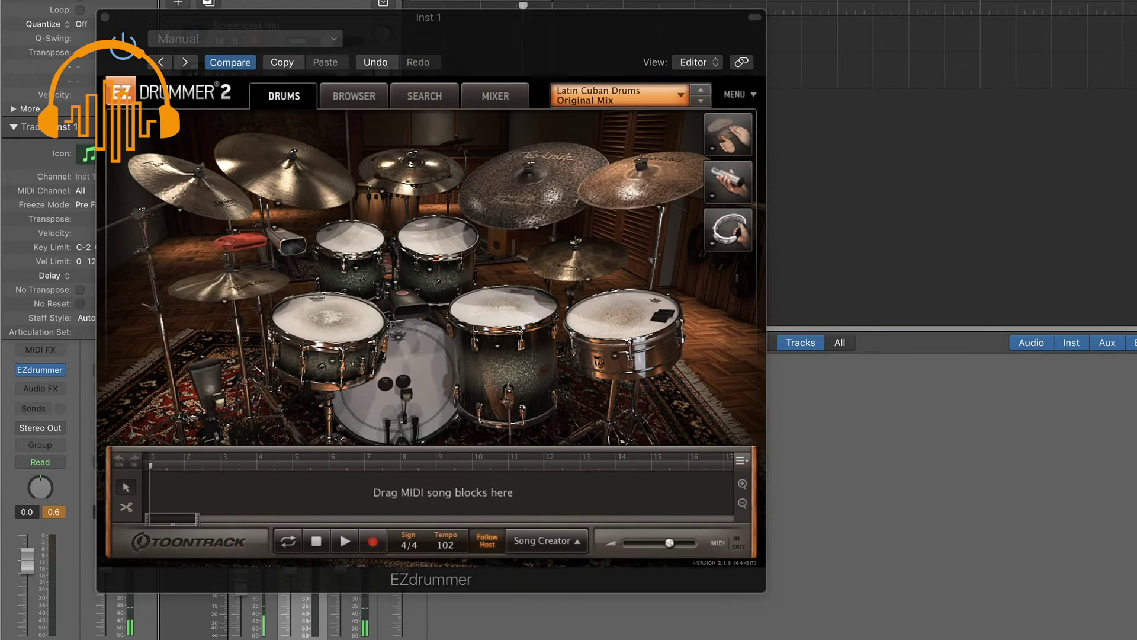
pyautogui.click(679, 100)
pyautogui.moveTo(614, 264)
pyautogui.moveTo(763, 269)
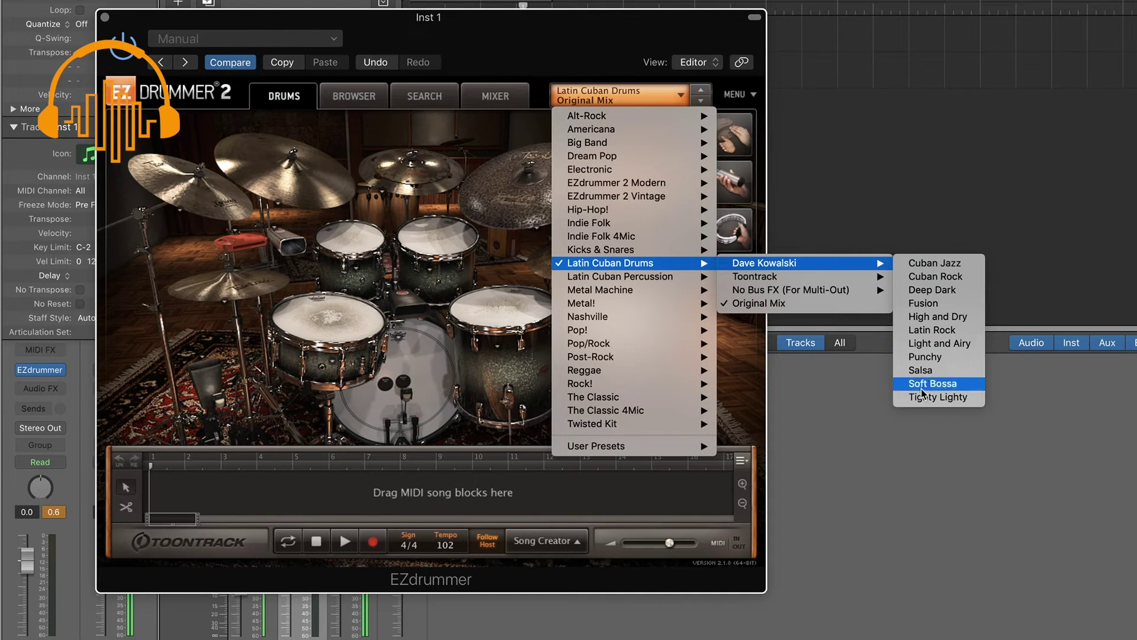
pyautogui.moveTo(844, 281)
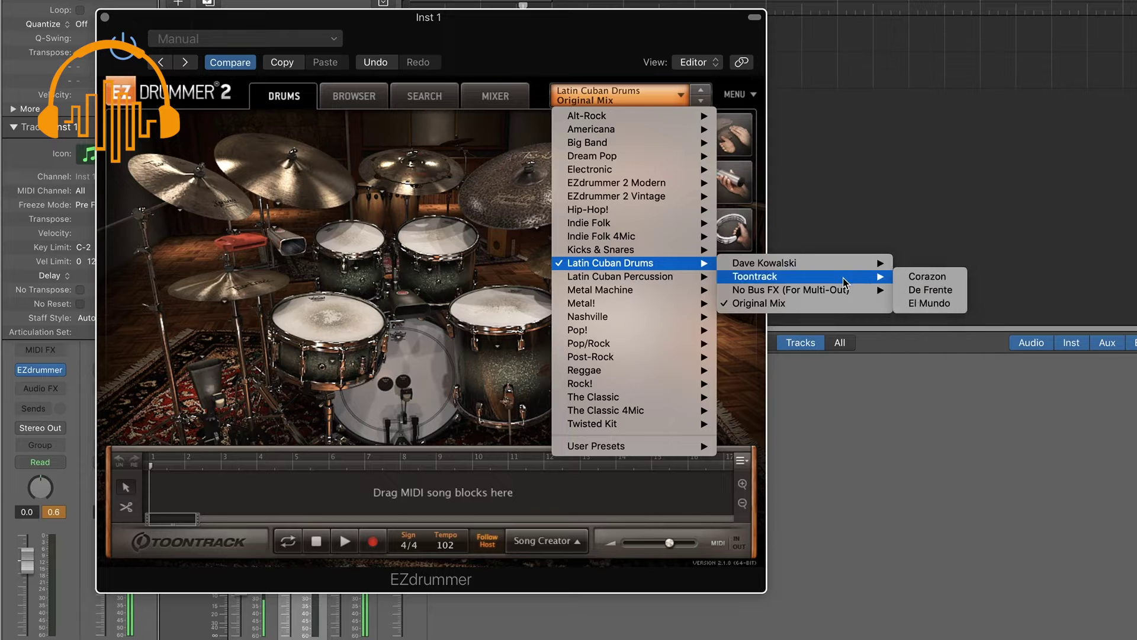
pyautogui.moveTo(822, 267)
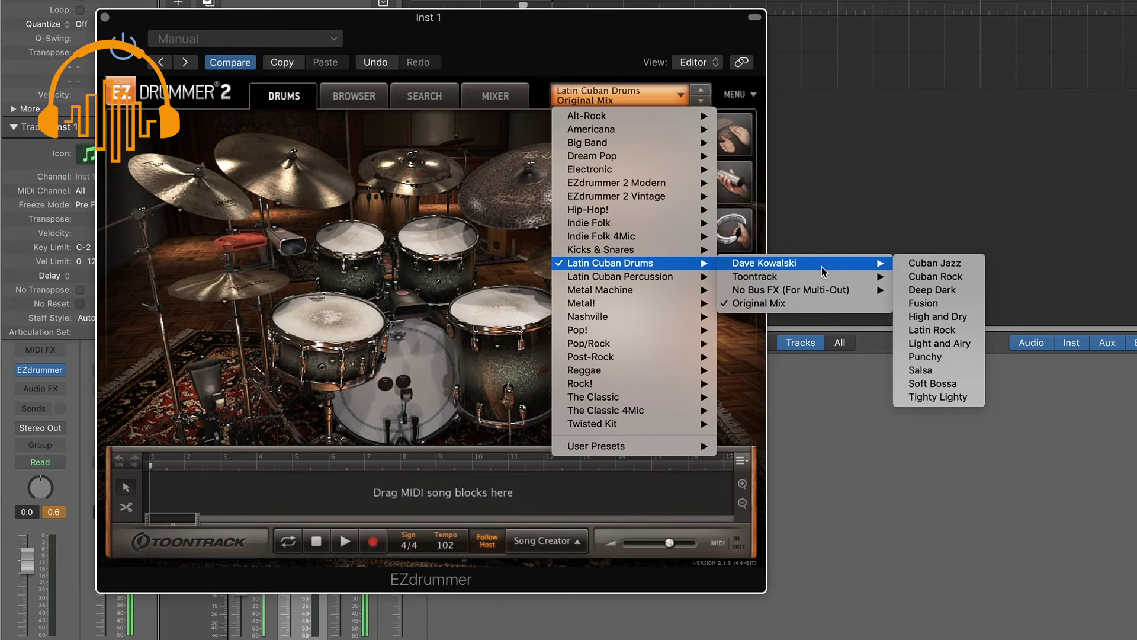
pyautogui.click(601, 60)
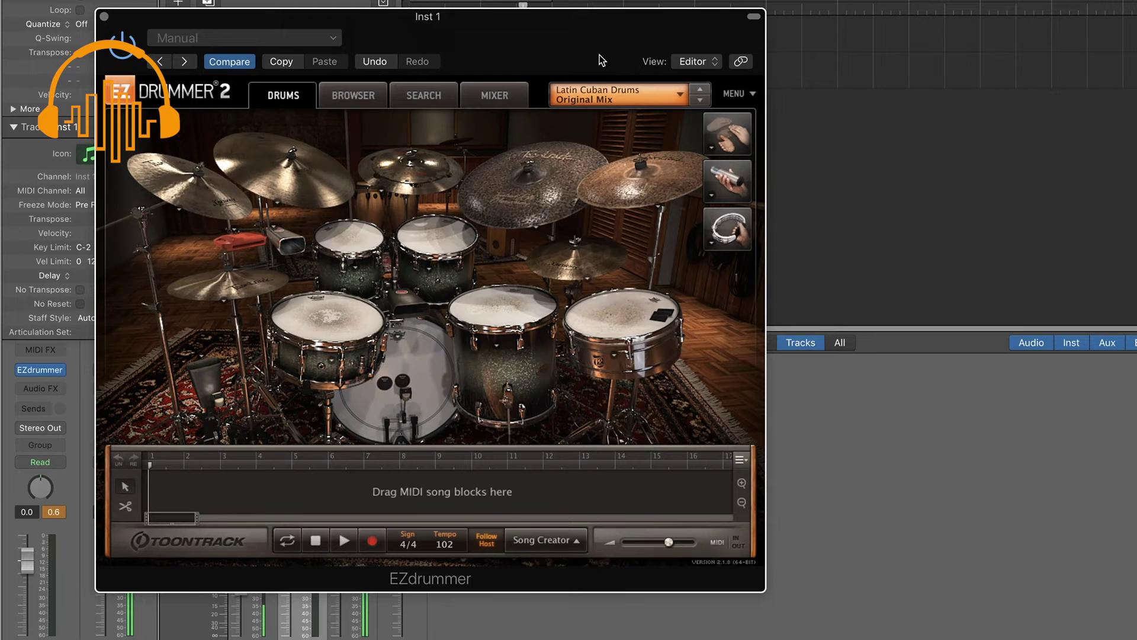
# Audition the kit's tambourine, shaker and hand clap sounds.
pyautogui.click(738, 231)
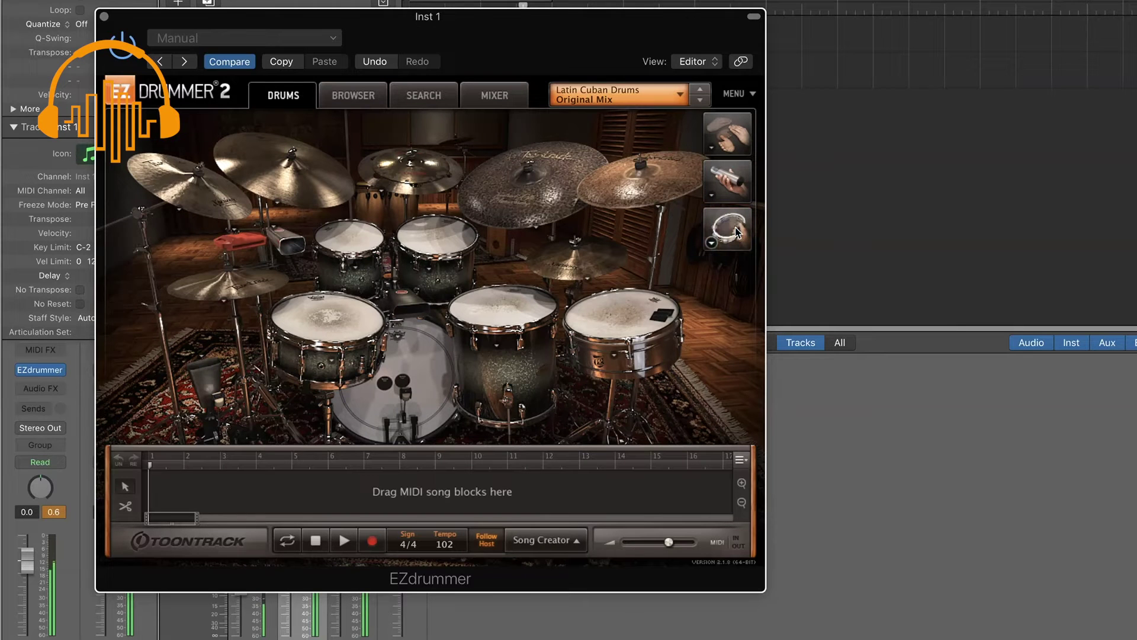
pyautogui.click(734, 181)
pyautogui.click(734, 135)
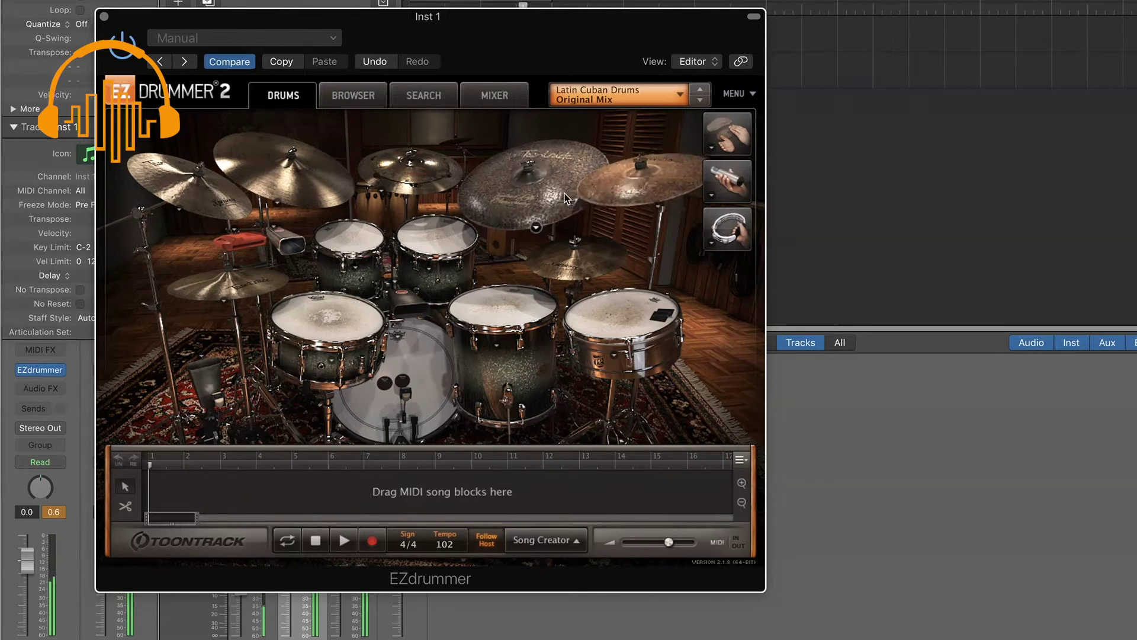
# Audition a crash cymbal, both rack toms, floor tom, timbale, snare, foot bell and kick in the kit view.
pyautogui.click(233, 208)
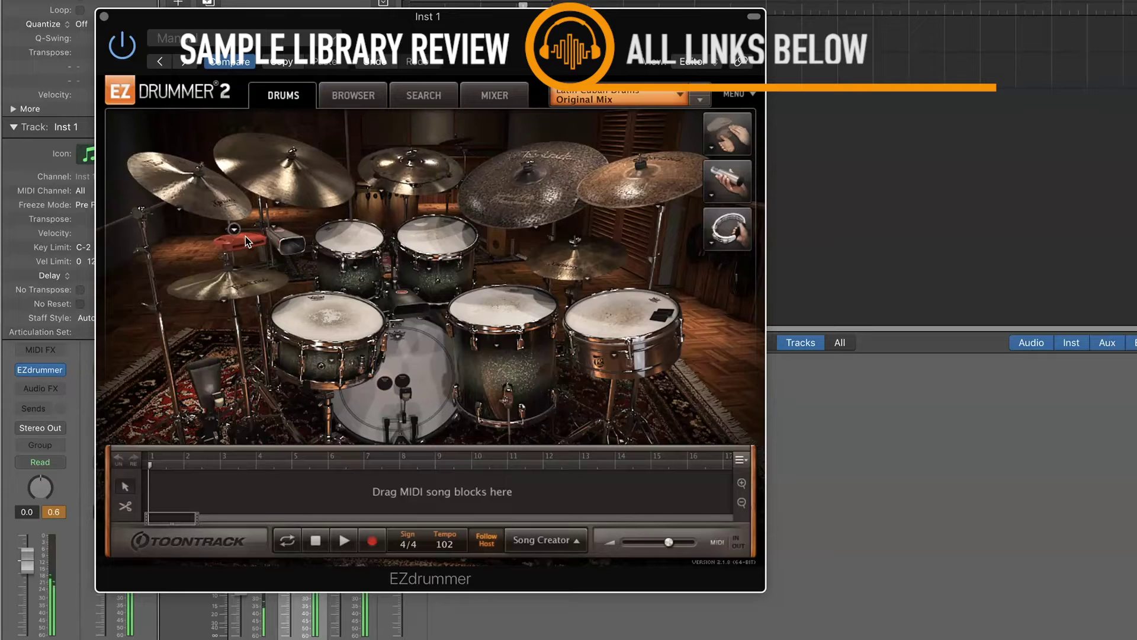
pyautogui.click(358, 245)
pyautogui.click(437, 236)
pyautogui.click(504, 307)
pyautogui.click(624, 330)
pyautogui.click(328, 320)
pyautogui.click(197, 385)
pyautogui.click(419, 394)
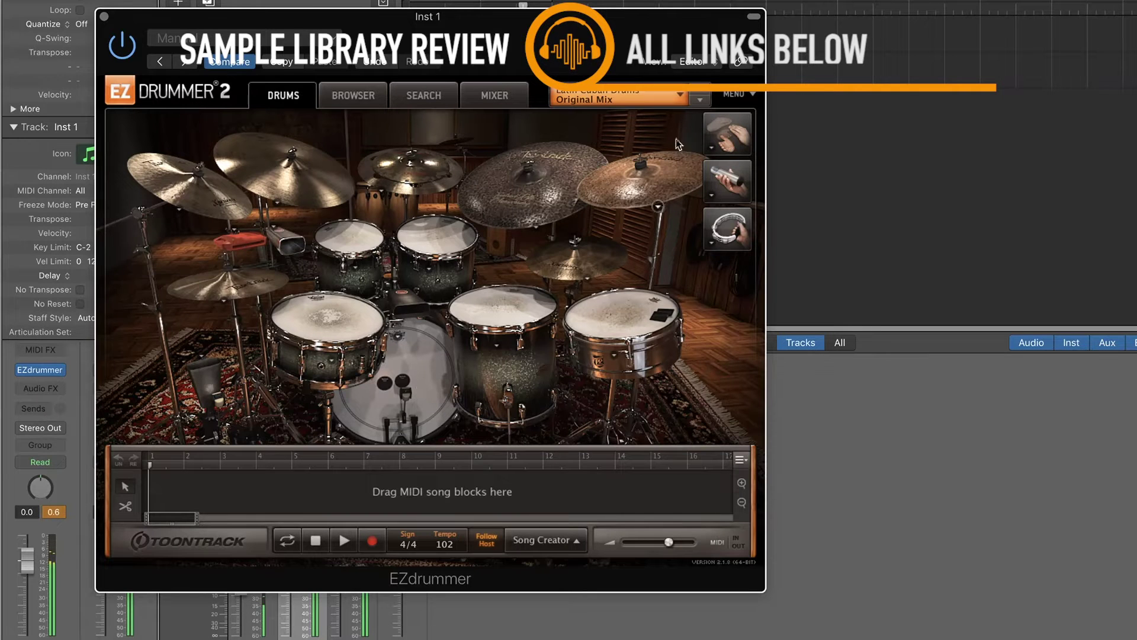
# Load the Fusion preset for the Latin Cuban Drums kit.
pyautogui.click(683, 101)
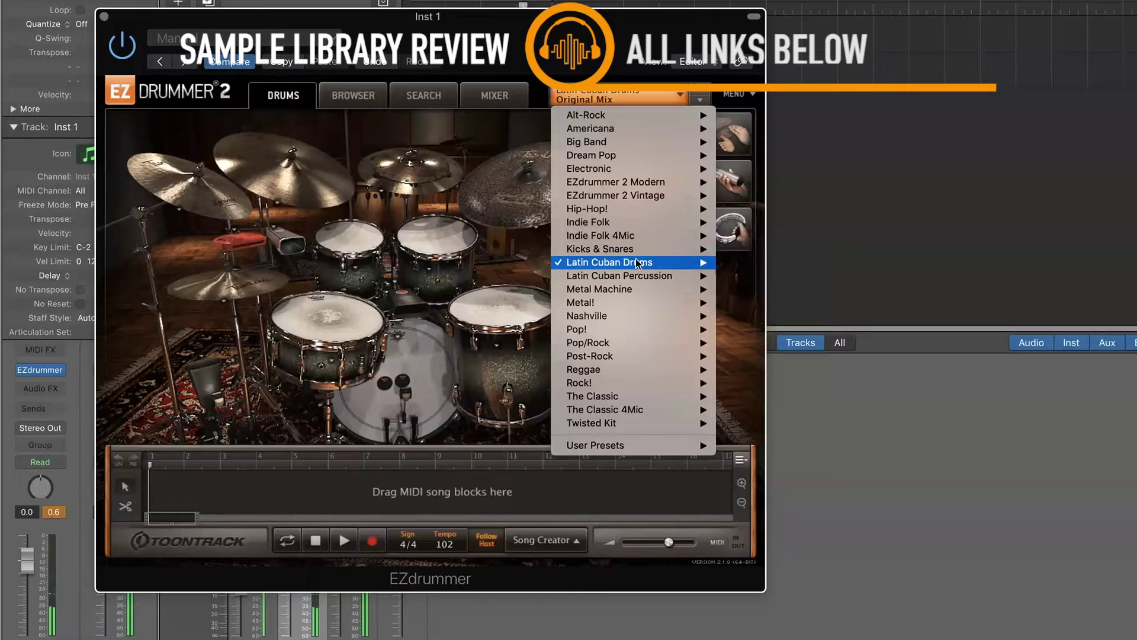
pyautogui.moveTo(816, 267)
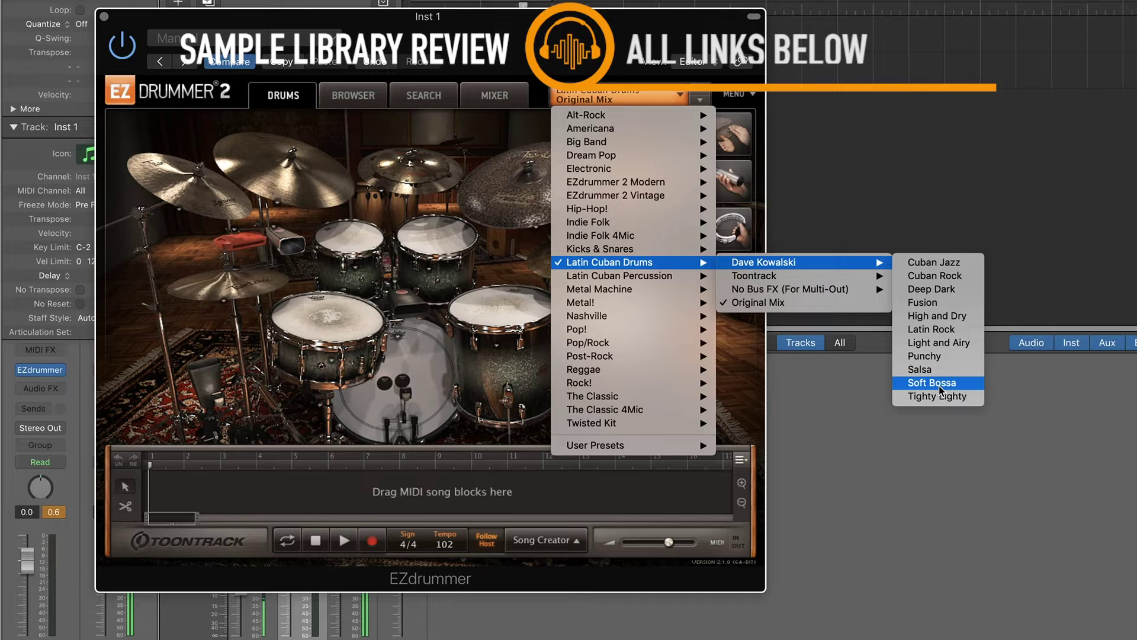
pyautogui.click(938, 303)
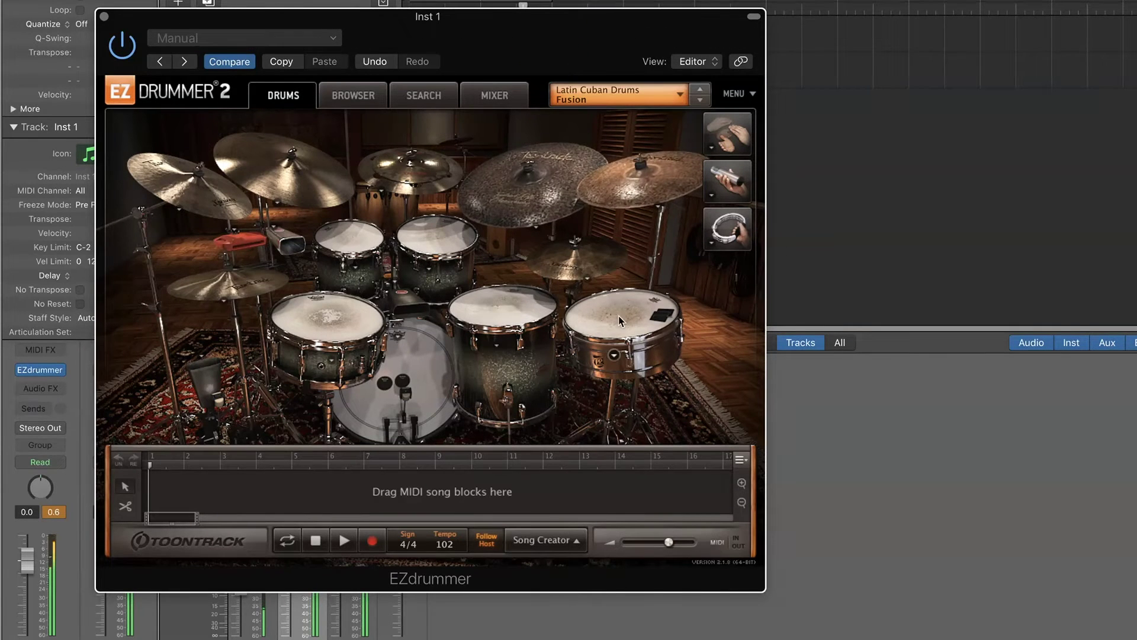
# Audition the snare, kick and three rear cymbals with the Fusion preset.
pyautogui.click(319, 325)
pyautogui.click(407, 362)
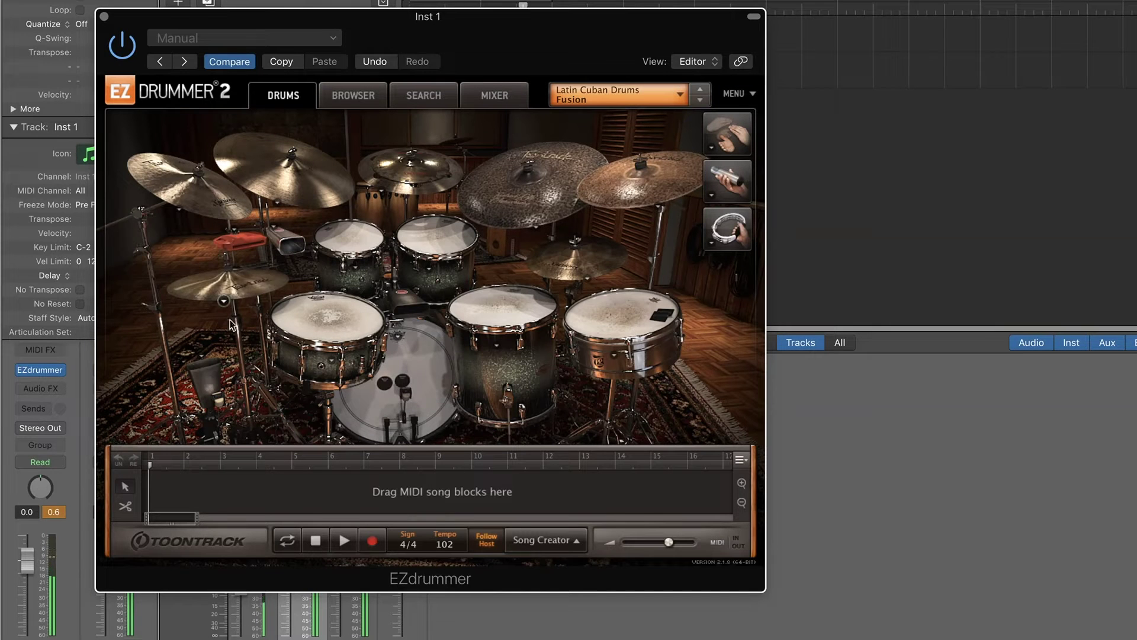
pyautogui.click(212, 195)
pyautogui.click(284, 189)
pyautogui.click(409, 184)
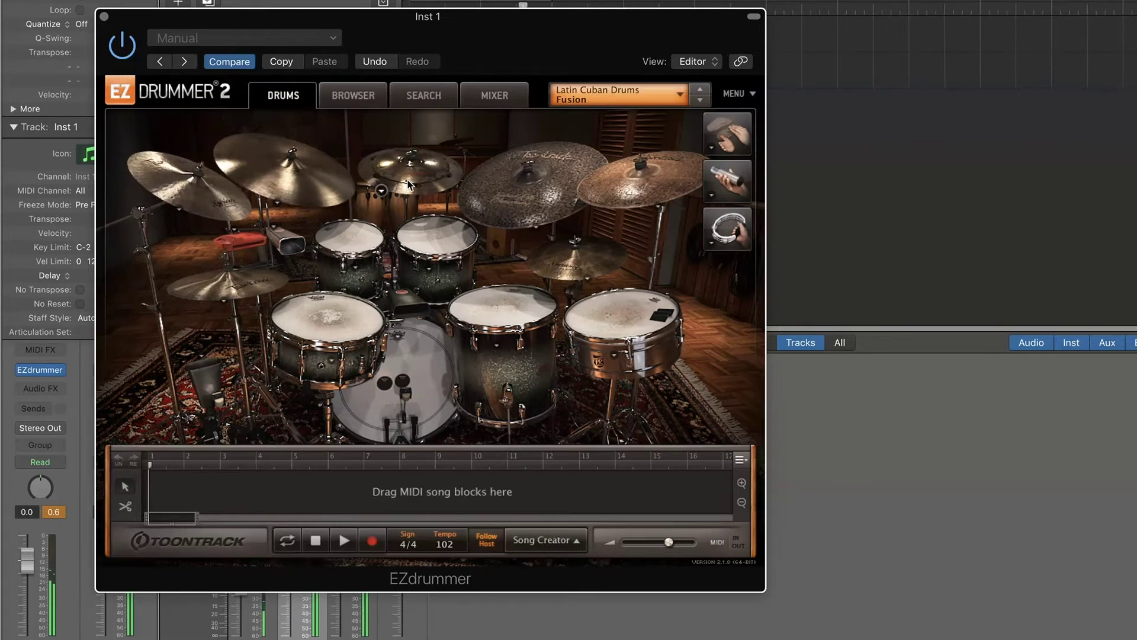
# Play Variation 02 of the straight 4/4 Mozambique Patterns in the MIDI library and return to the drum kit view.
pyautogui.click(418, 96)
pyautogui.click(494, 95)
pyautogui.click(371, 96)
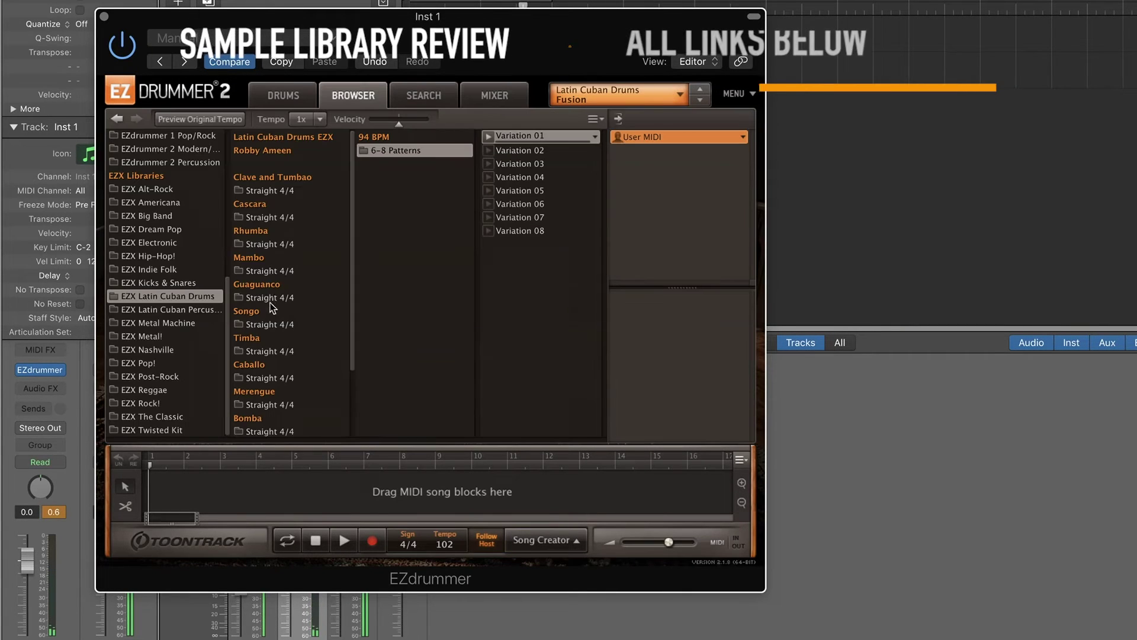
pyautogui.scroll(-2, 287, 413)
pyautogui.click(287, 377)
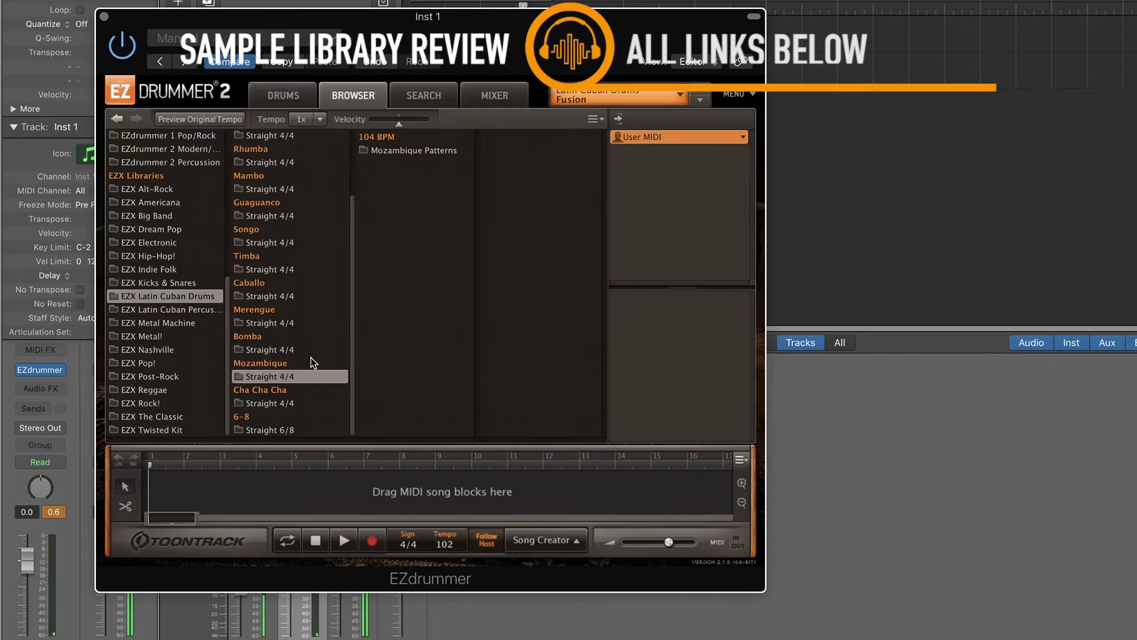
pyautogui.click(446, 152)
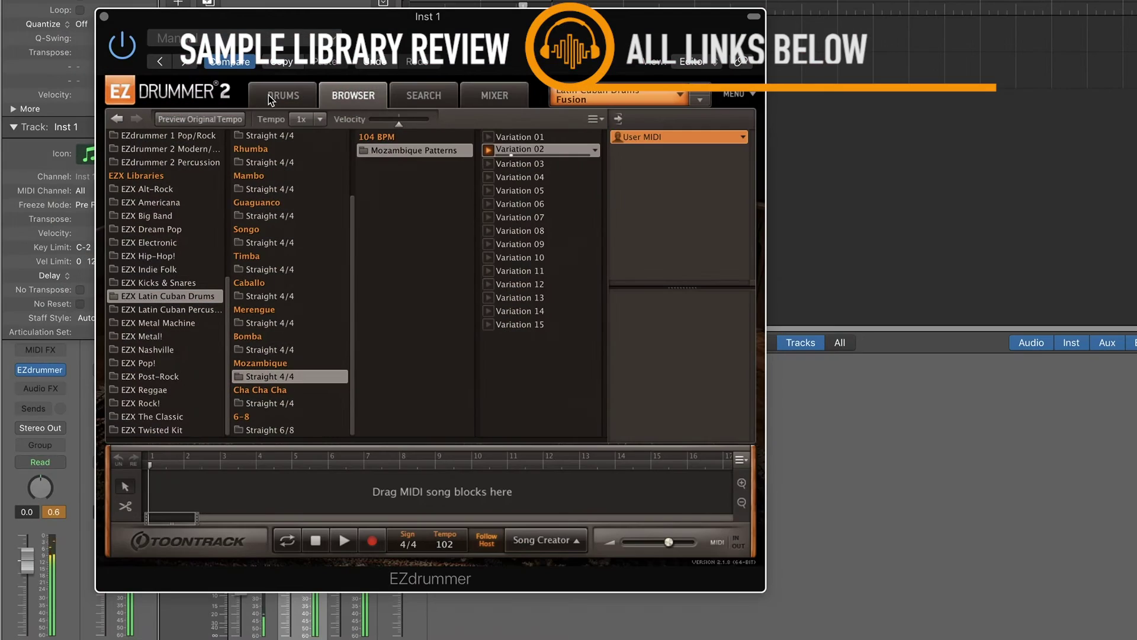
pyautogui.click(270, 99)
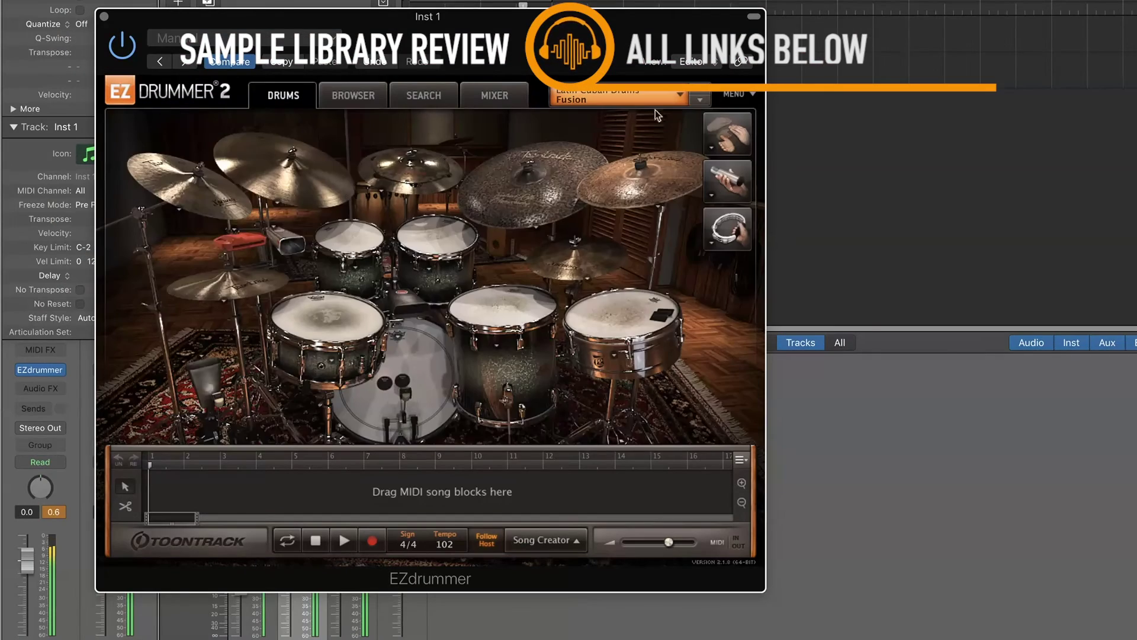
# Solo the OH and OH Mono channels in the mixer.
pyautogui.click(486, 98)
pyautogui.hscroll(5, 549, 354)
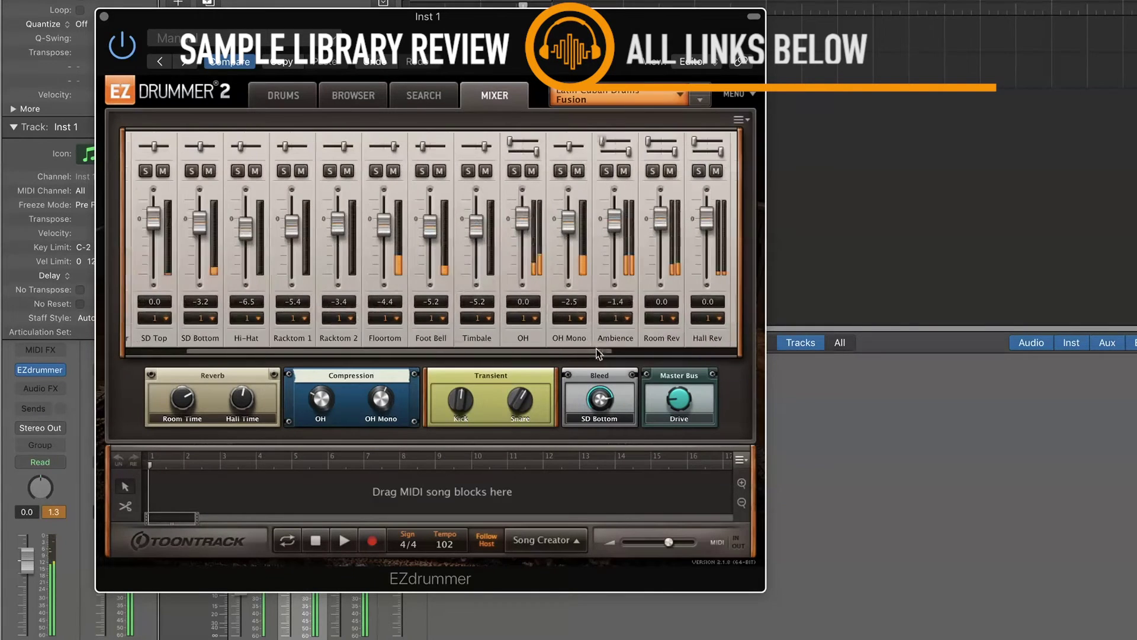
pyautogui.click(501, 172)
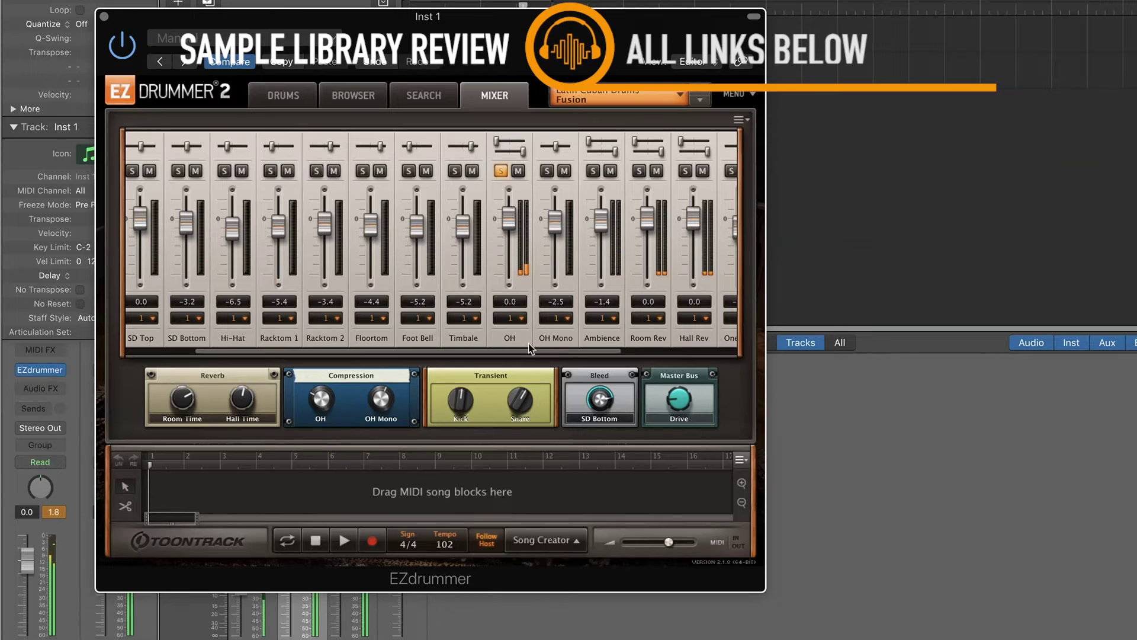
pyautogui.hscroll(3, 536, 355)
pyautogui.click(458, 172)
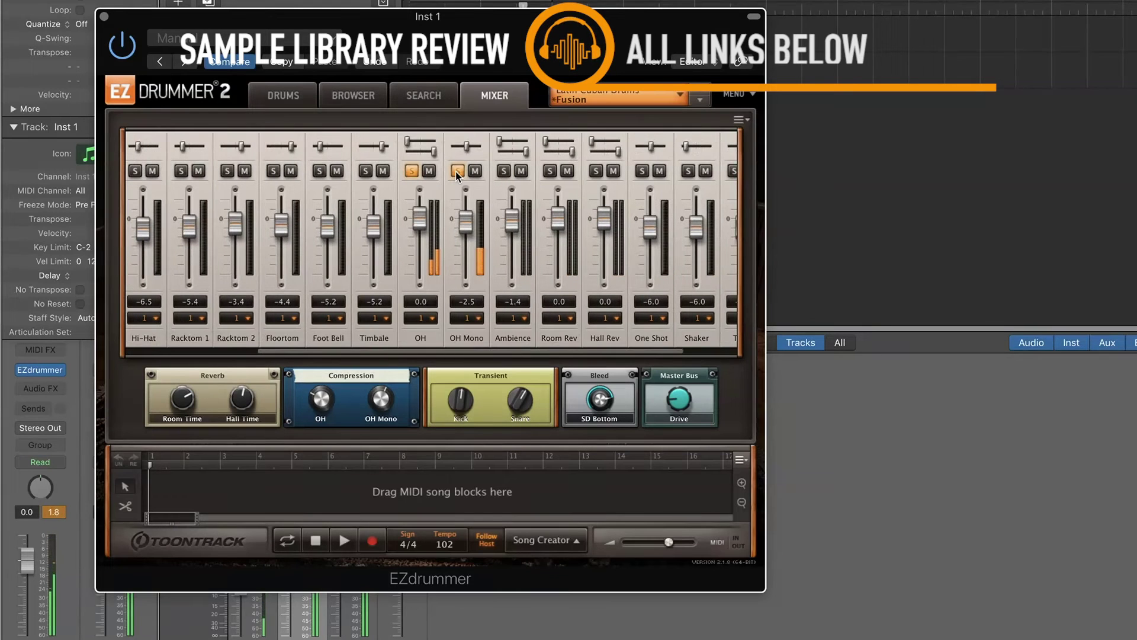
# Solo the Ambience channel, raise its level to 6.8, and solo the Room Rev channel as well.
pyautogui.click(504, 171)
pyautogui.moveTo(511, 221); pyautogui.dragTo(513, 206)
pyautogui.click(550, 172)
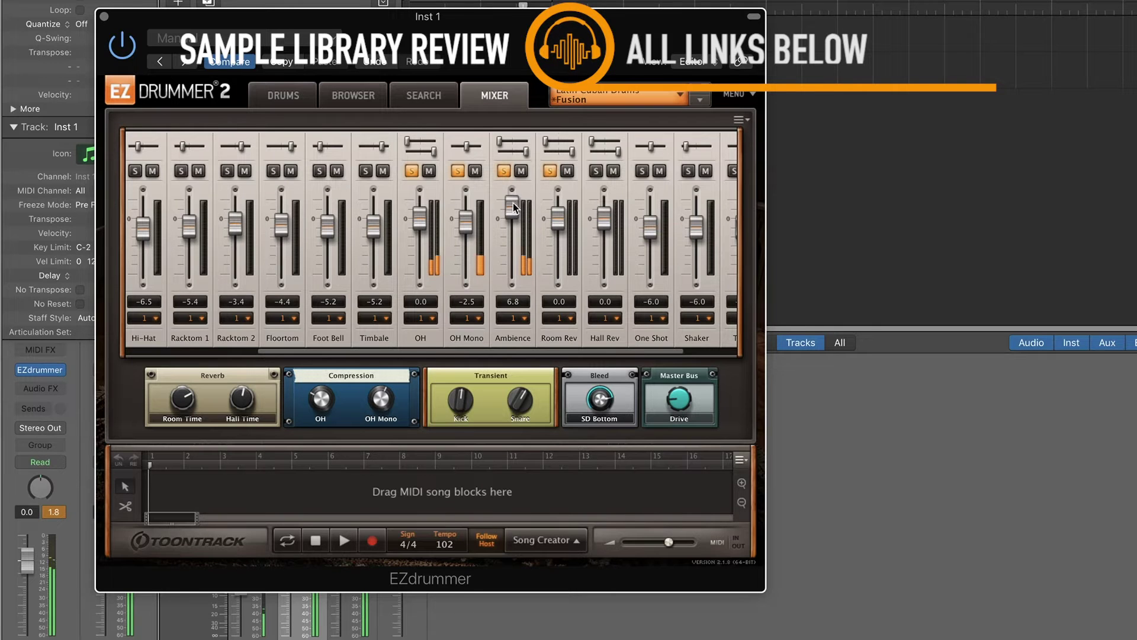
# Briefly solo the Hall Rev channel, clear every channel solo, and return to the drum kit view.
pyautogui.click(550, 171)
pyautogui.click(595, 171)
pyautogui.click(596, 172)
pyautogui.click(503, 171)
pyautogui.click(458, 171)
pyautogui.click(411, 171)
pyautogui.click(290, 97)
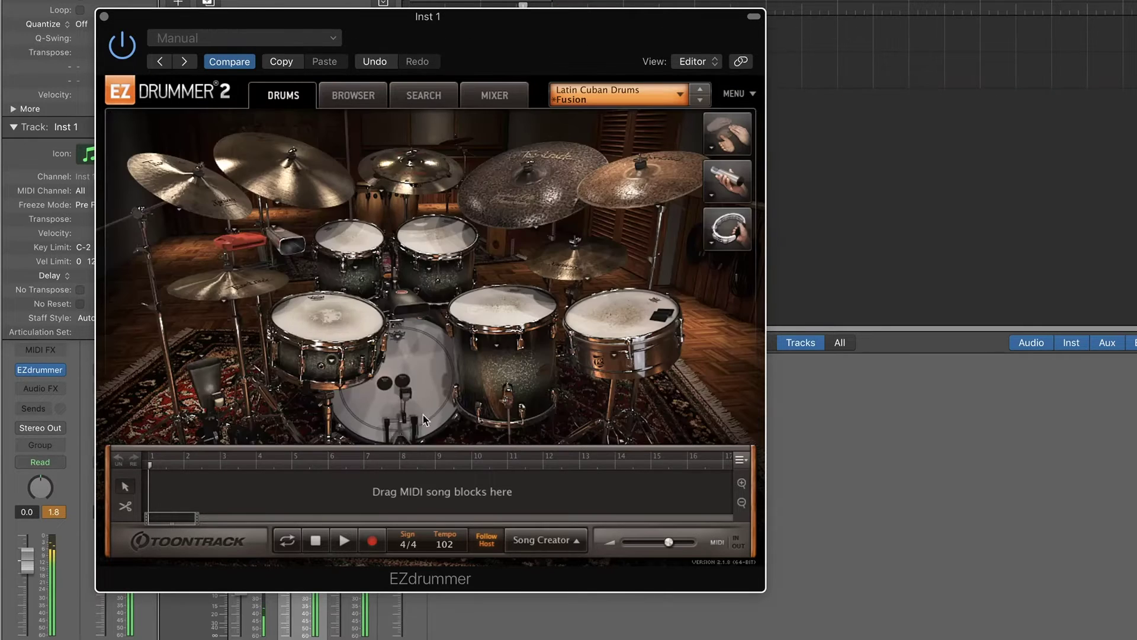
# Look at the MIDI search page and the groove library, and return to the drum kit view.
pyautogui.click(442, 99)
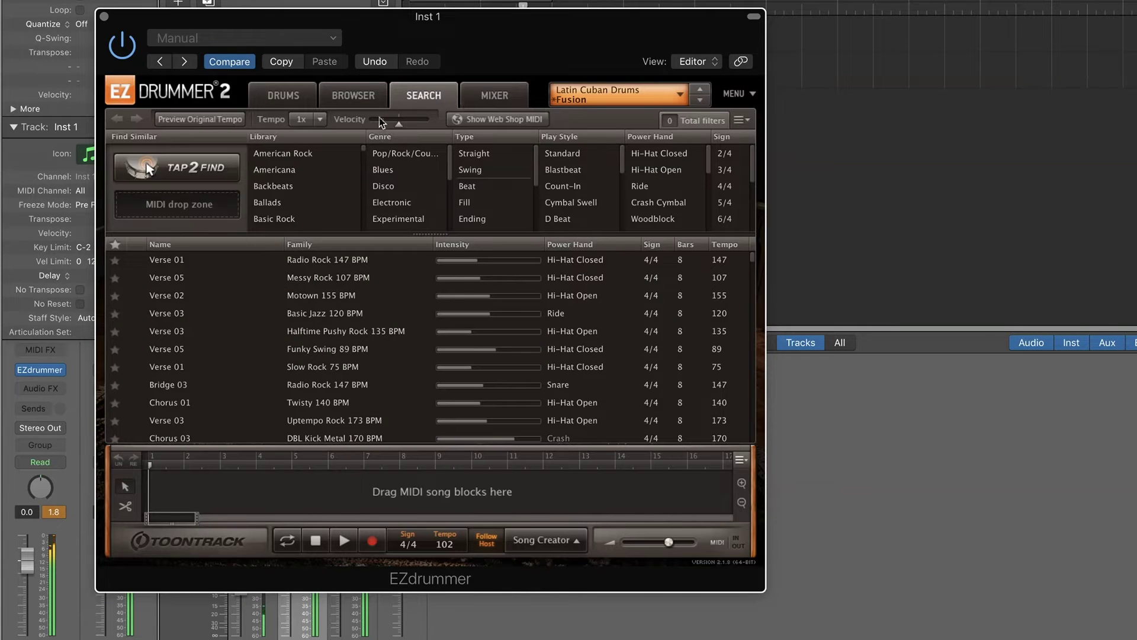
pyautogui.click(370, 98)
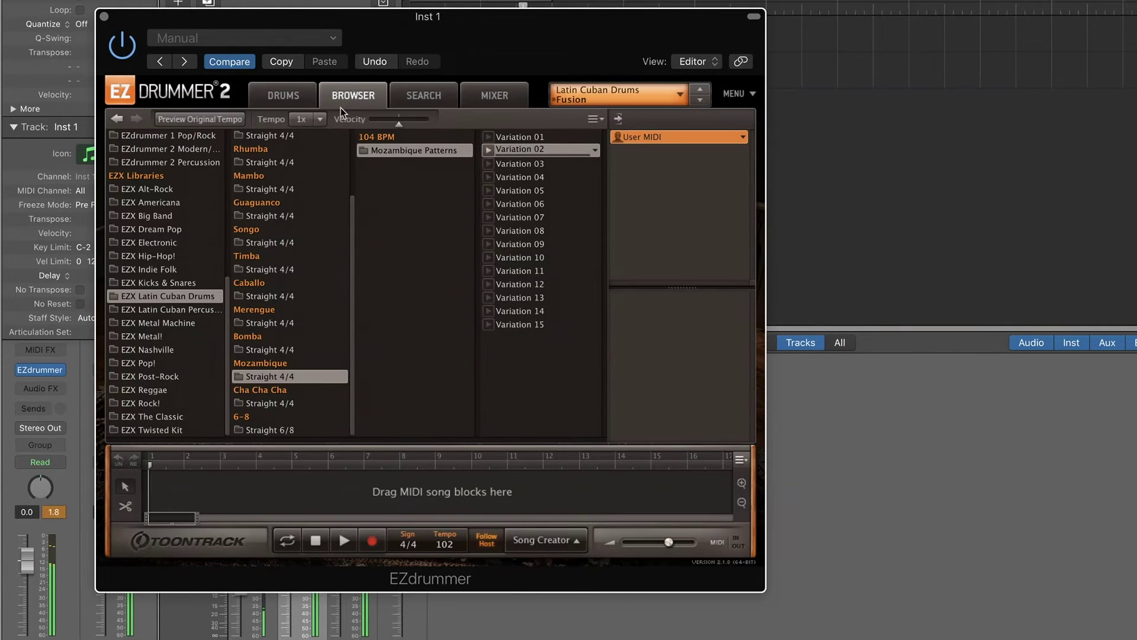
pyautogui.click(306, 99)
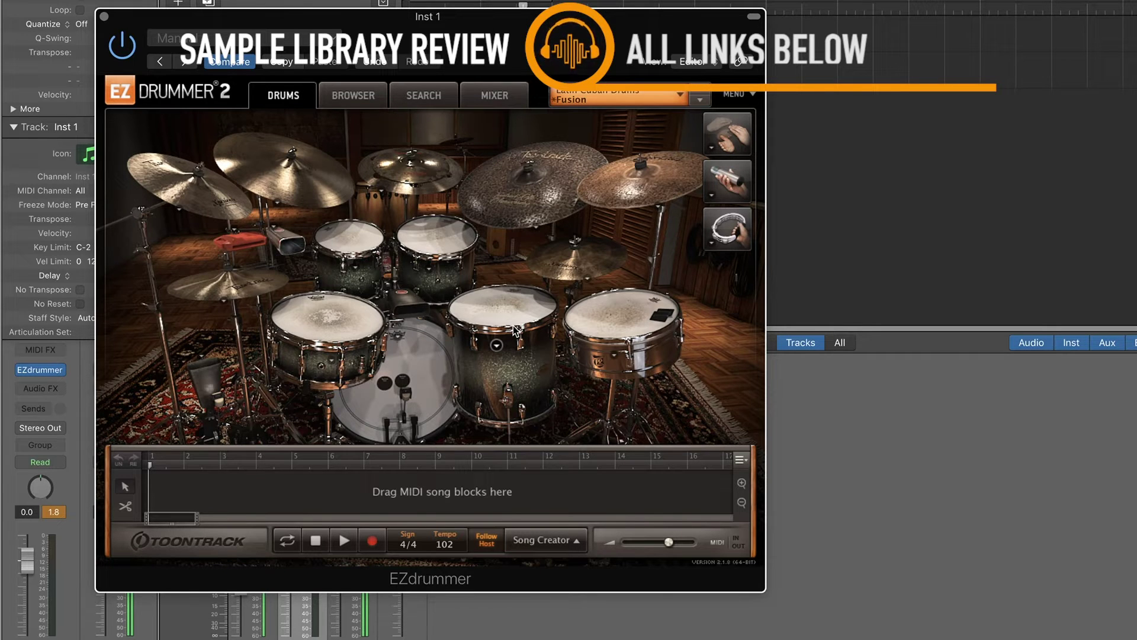
# Load the Original Mix preset of the Latin Cuban Percussion library.
pyautogui.click(680, 94)
pyautogui.moveTo(587, 277)
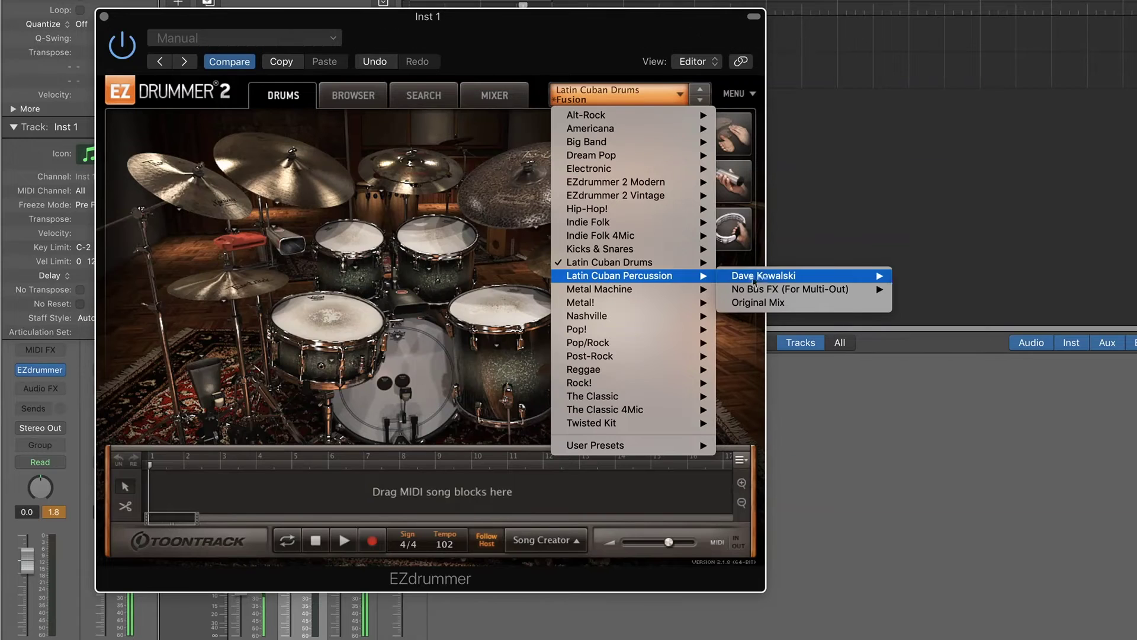
pyautogui.moveTo(760, 279)
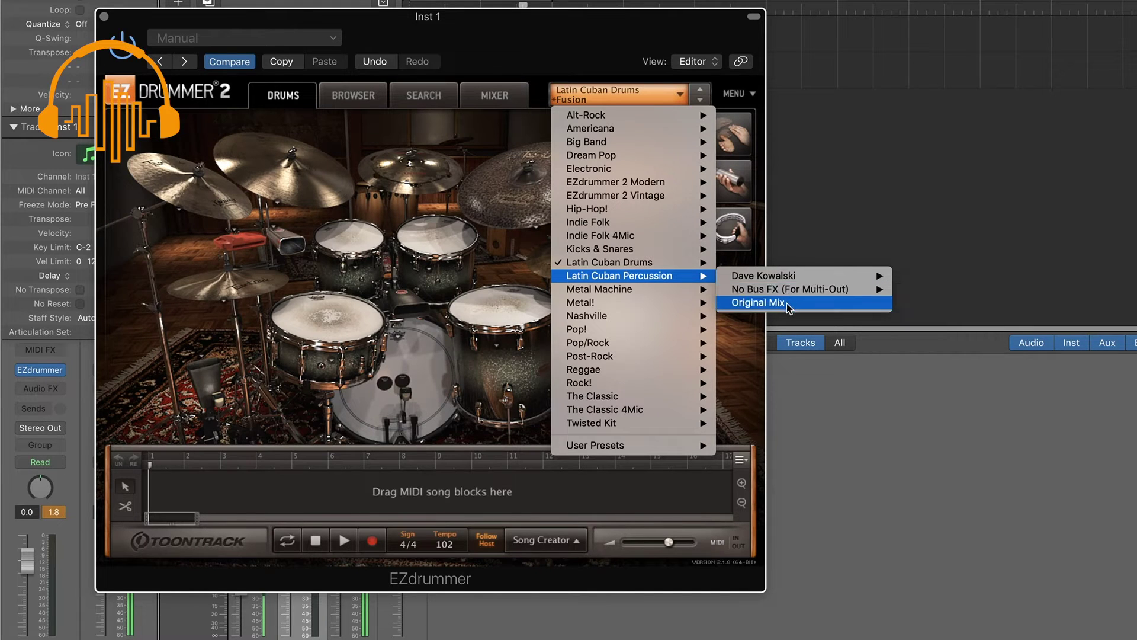
pyautogui.click(787, 303)
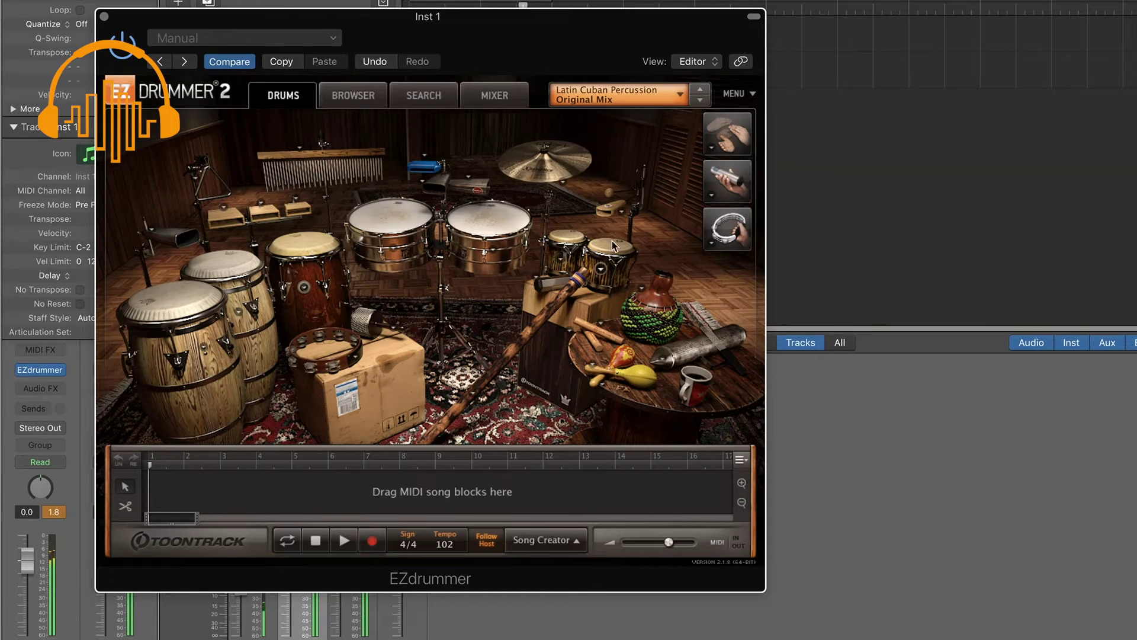
# Audition the cajon, shekere, maracas, guiro and box-mounted tambourine in the percussion set.
pyautogui.click(556, 308)
pyautogui.click(658, 318)
pyautogui.click(659, 318)
pyautogui.click(639, 382)
pyautogui.click(640, 382)
pyautogui.click(687, 354)
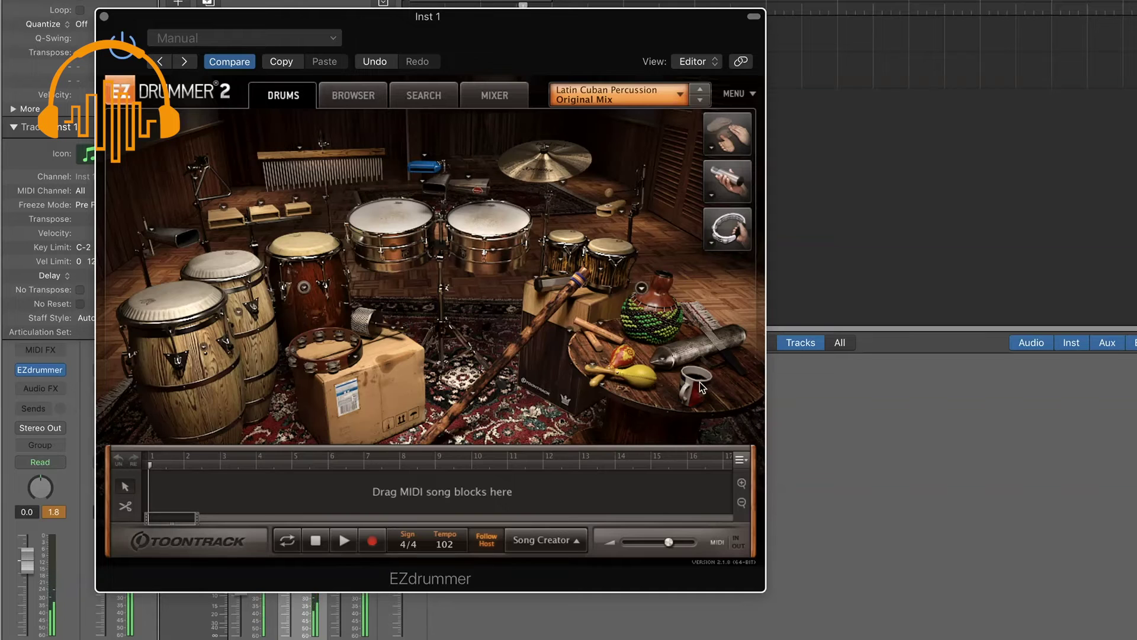
pyautogui.click(340, 366)
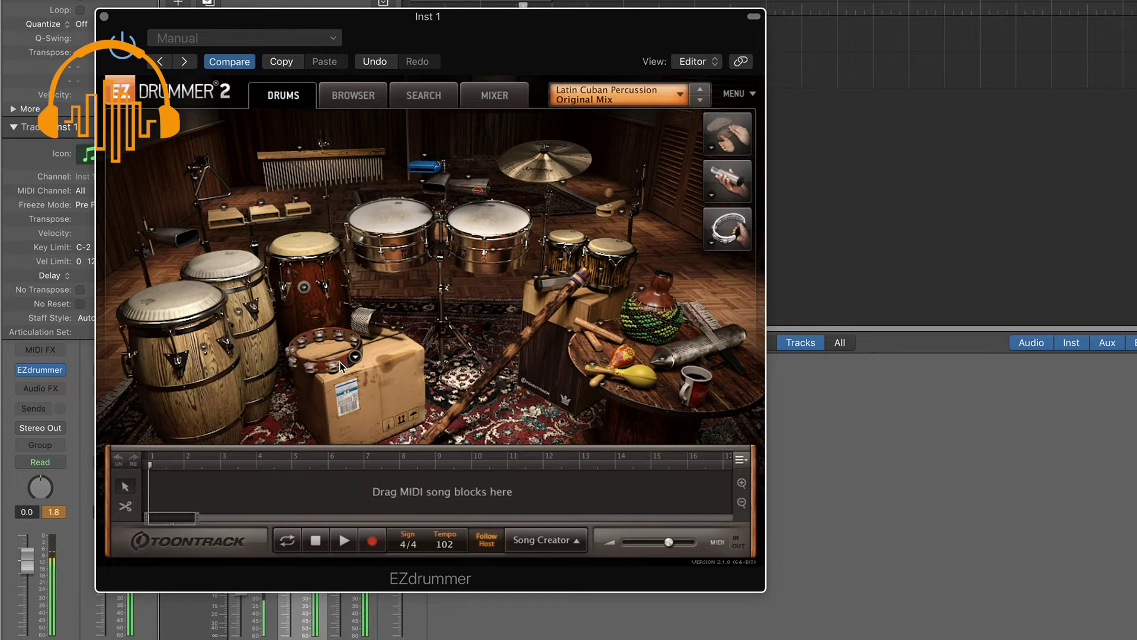
# Audition the cajon and look through the clap and snap sounds offered for the One Shot pad.
pyautogui.click(567, 361)
pyautogui.click(567, 360)
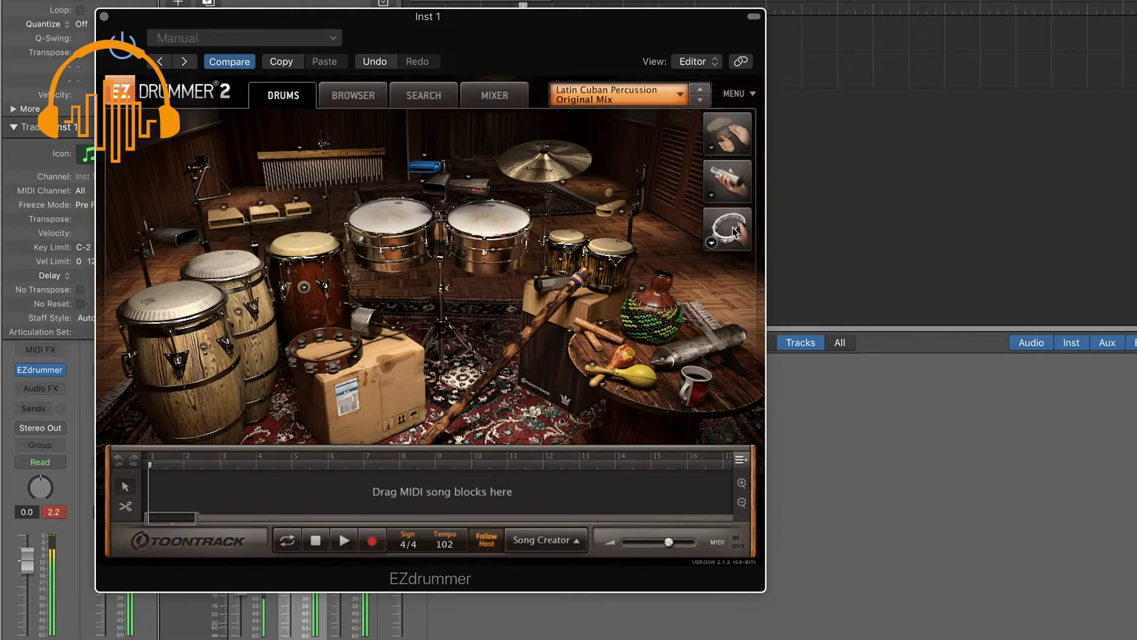
pyautogui.click(713, 146)
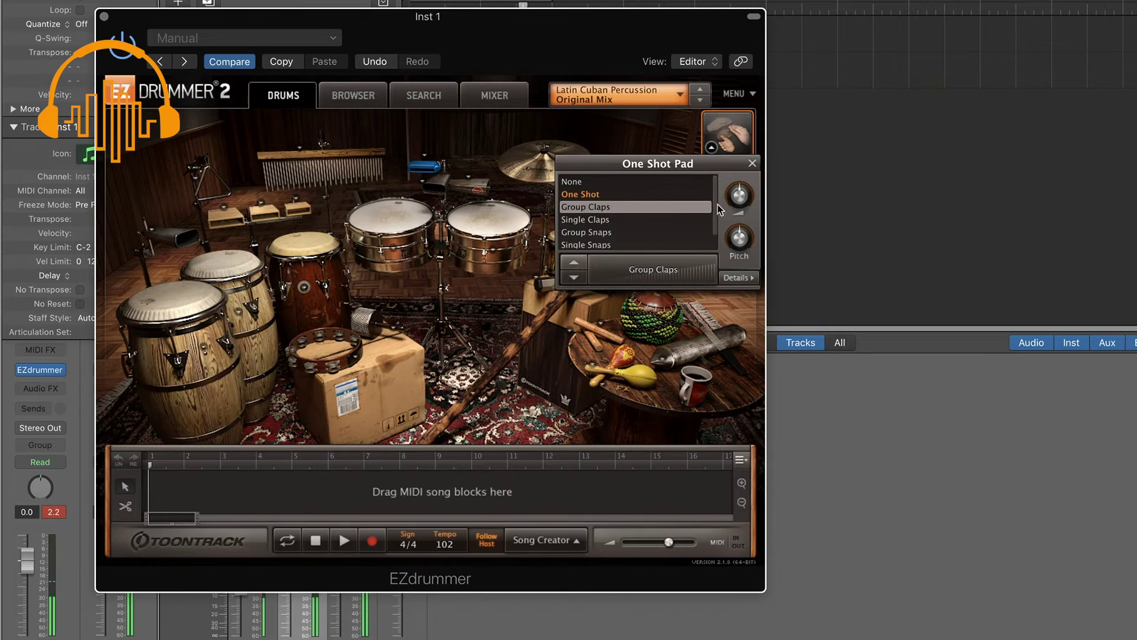
pyautogui.scroll(-2, 716, 207)
pyautogui.scroll(2, 716, 222)
pyautogui.click(752, 164)
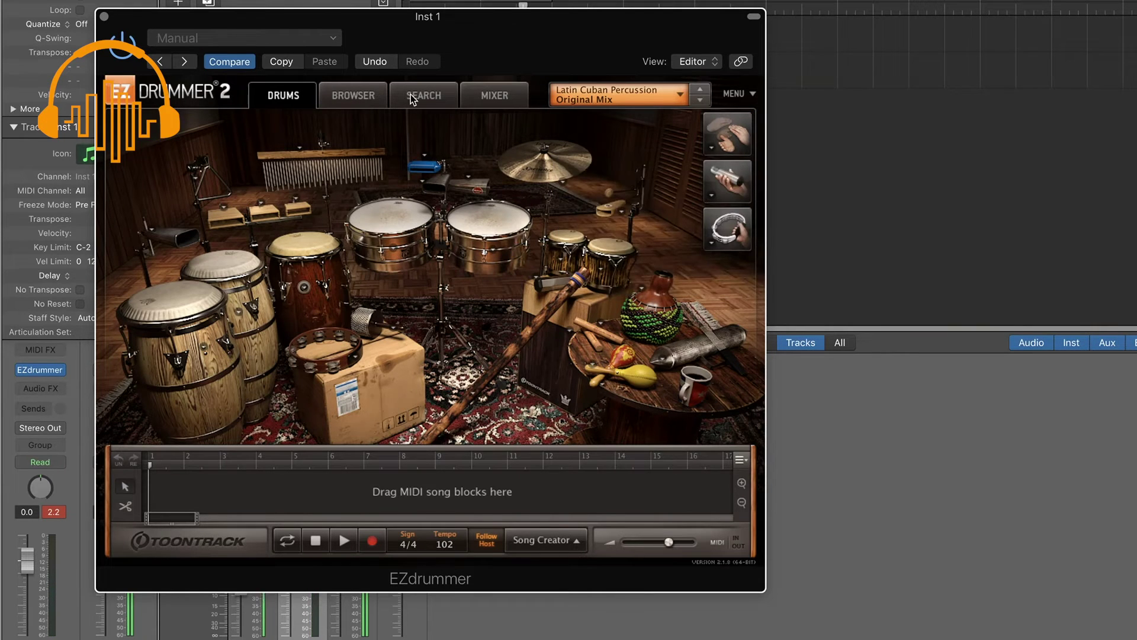
# Look through the EZX Latin Cuban Percussion groove categories, including the Straight 4/4 conga grooves.
pyautogui.click(368, 99)
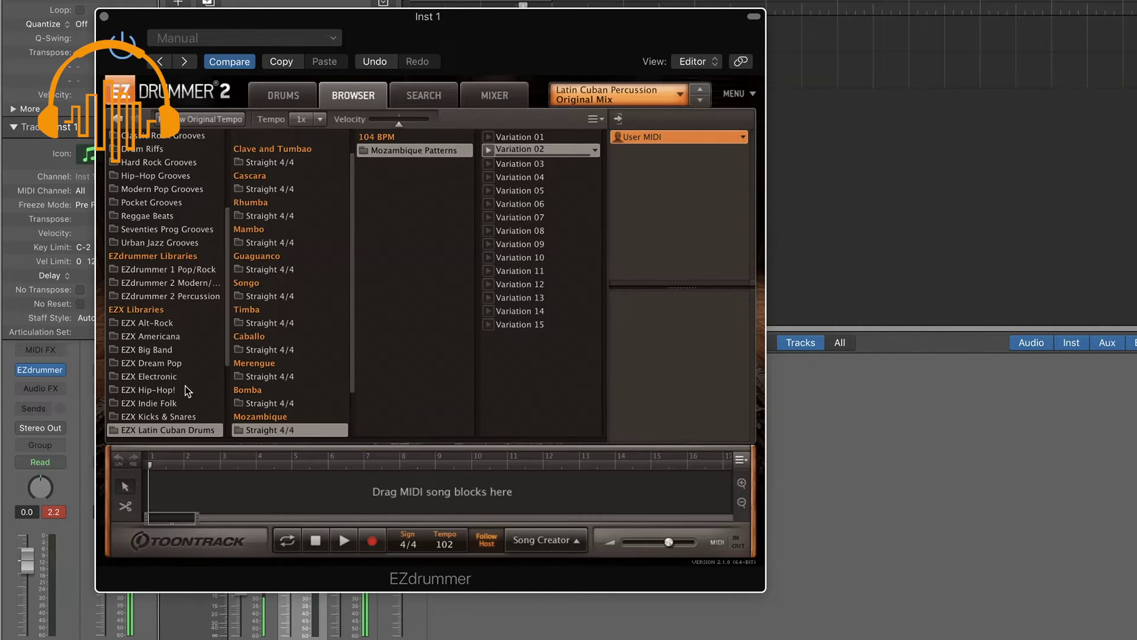
pyautogui.scroll(-5, 199, 372)
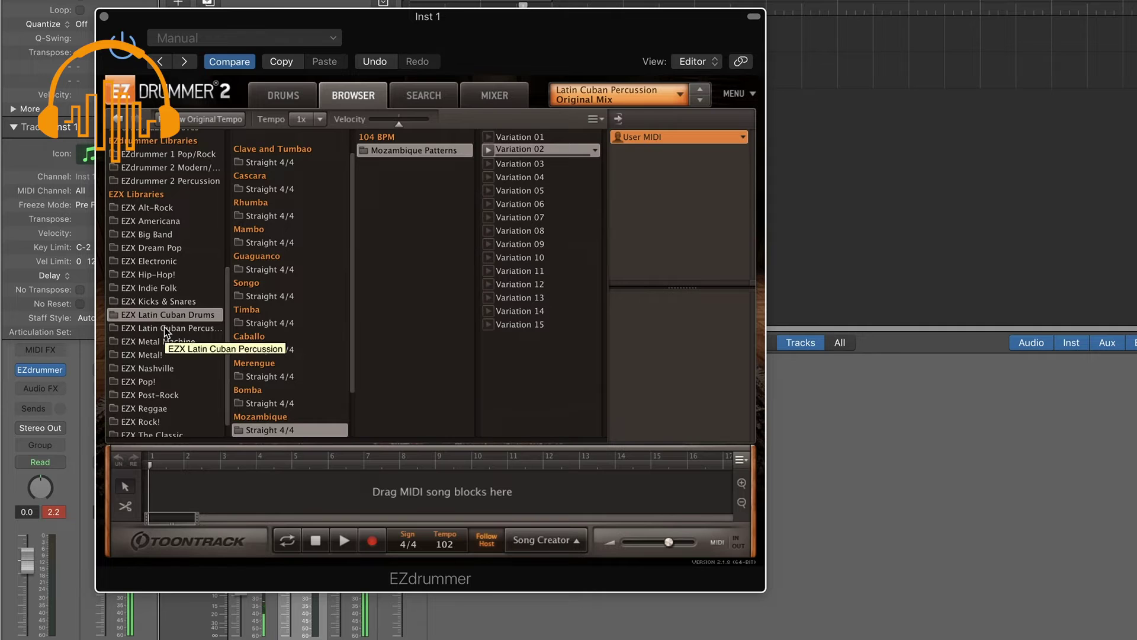
pyautogui.click(165, 329)
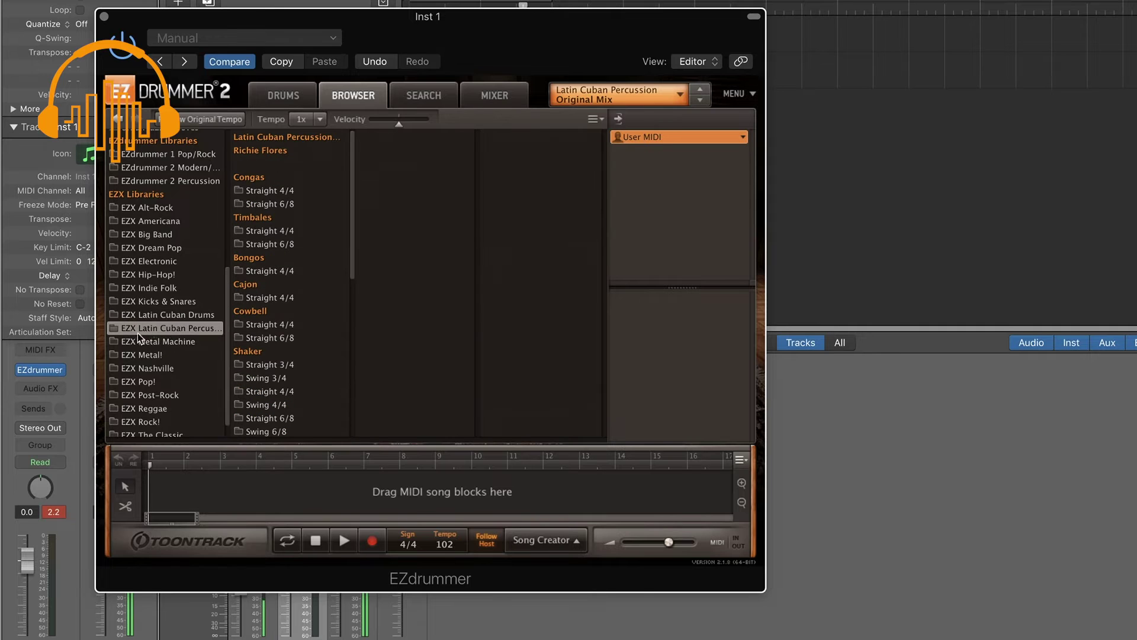
pyautogui.click(287, 192)
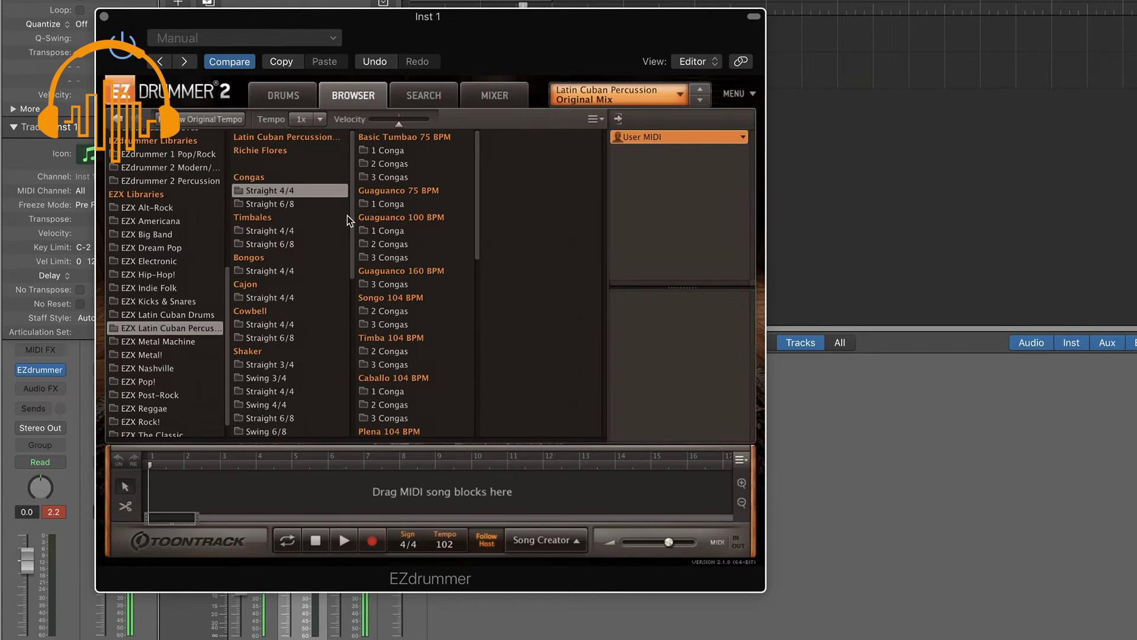
pyautogui.scroll(-5, 338, 348)
pyautogui.scroll(-3, 338, 347)
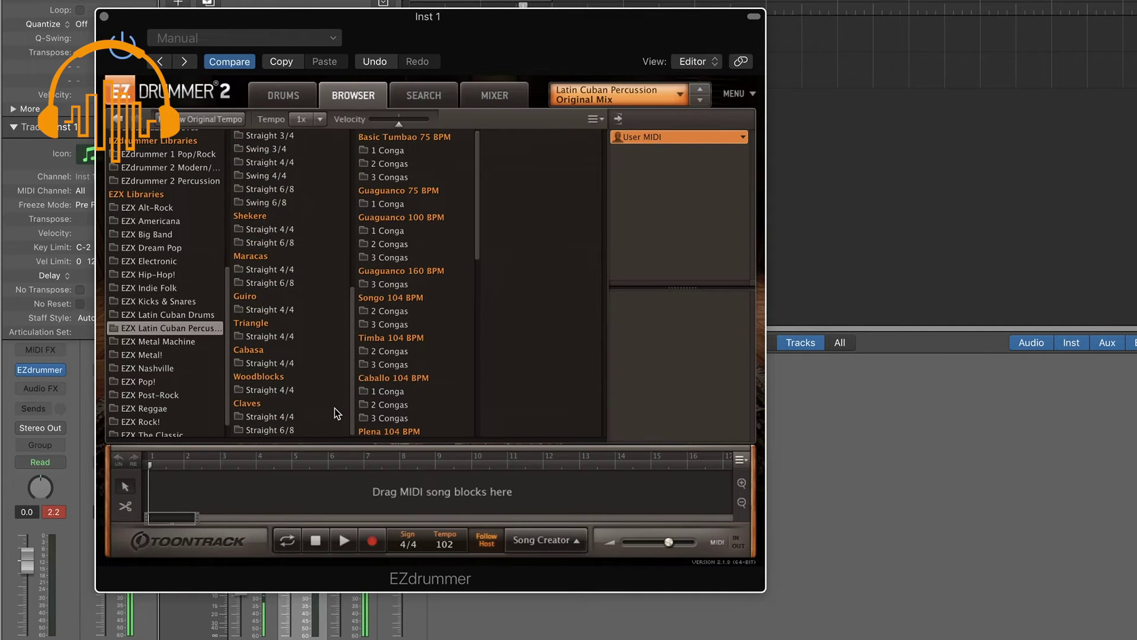
pyautogui.scroll(8, 348, 259)
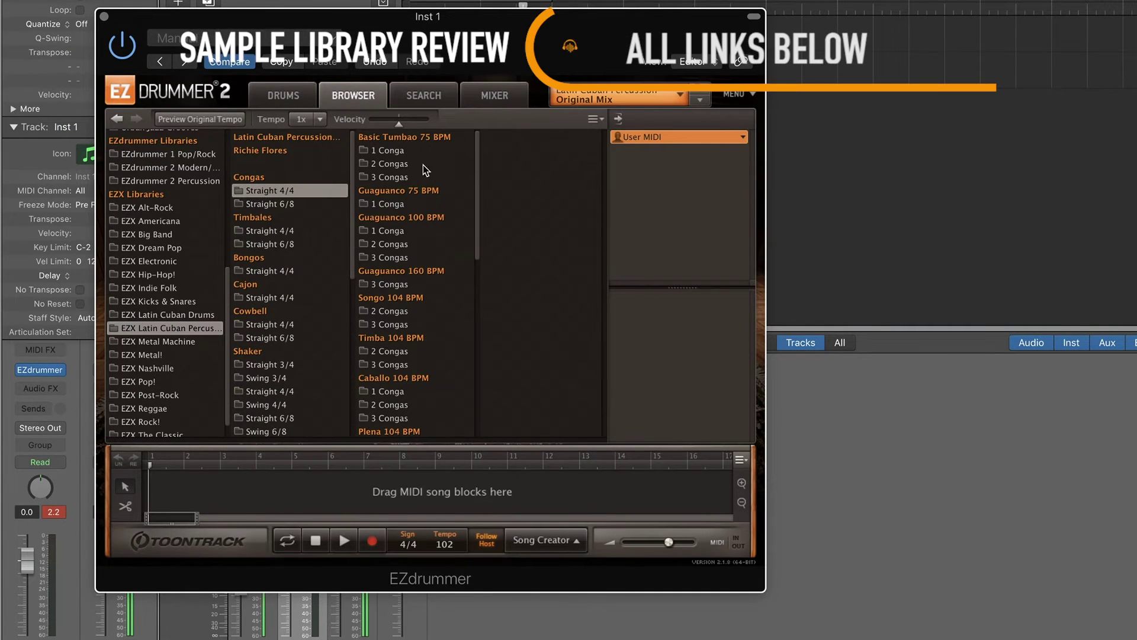
# Return to the drum kit view and change the shekere to Pearl Traditional Natural Gourd High.
pyautogui.click(284, 96)
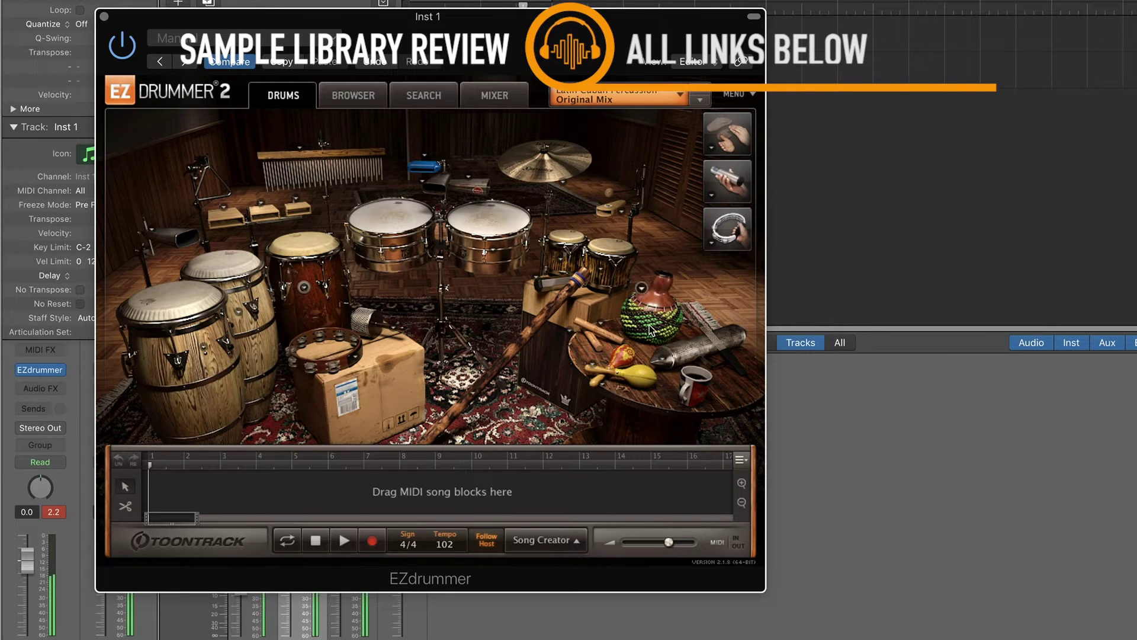
pyautogui.click(642, 289)
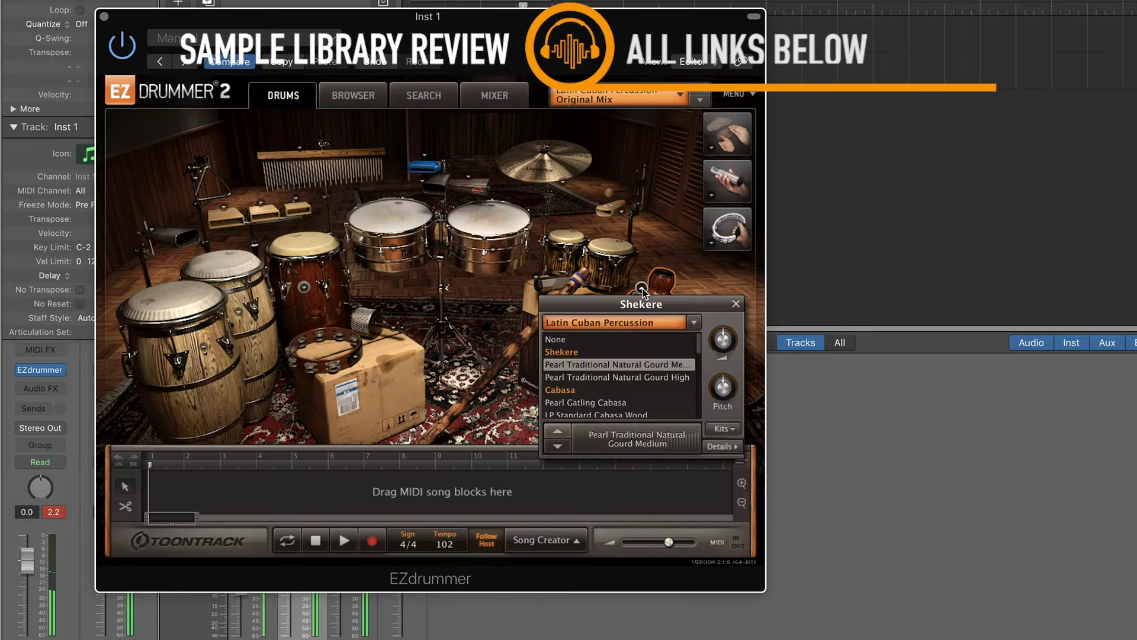
pyautogui.click(630, 377)
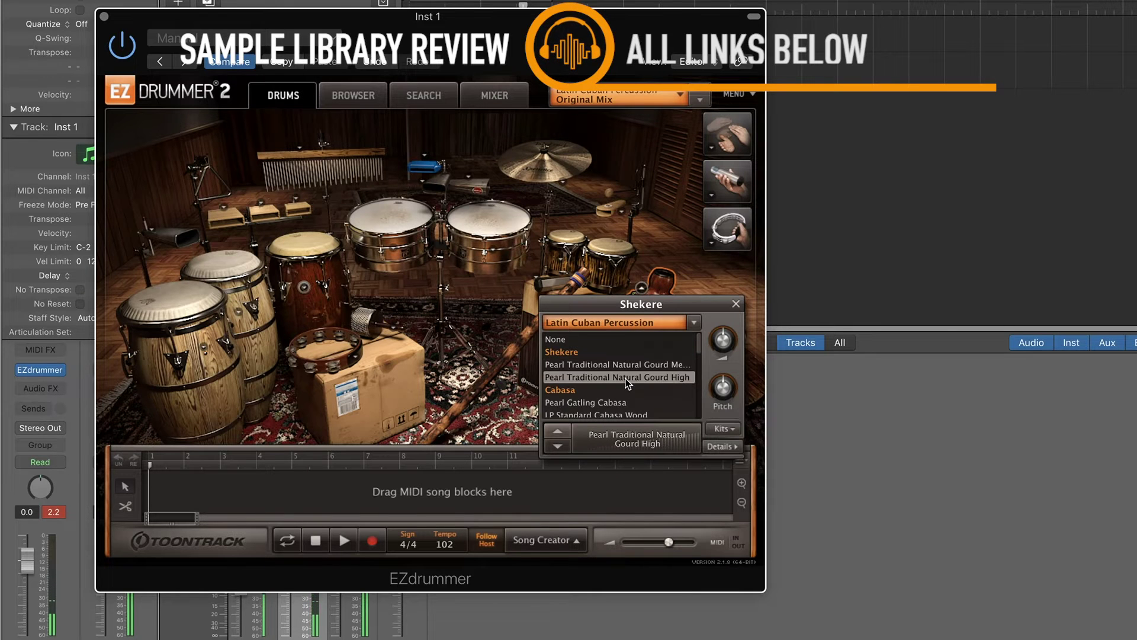
pyautogui.click(737, 304)
pyautogui.click(643, 289)
pyautogui.click(643, 289)
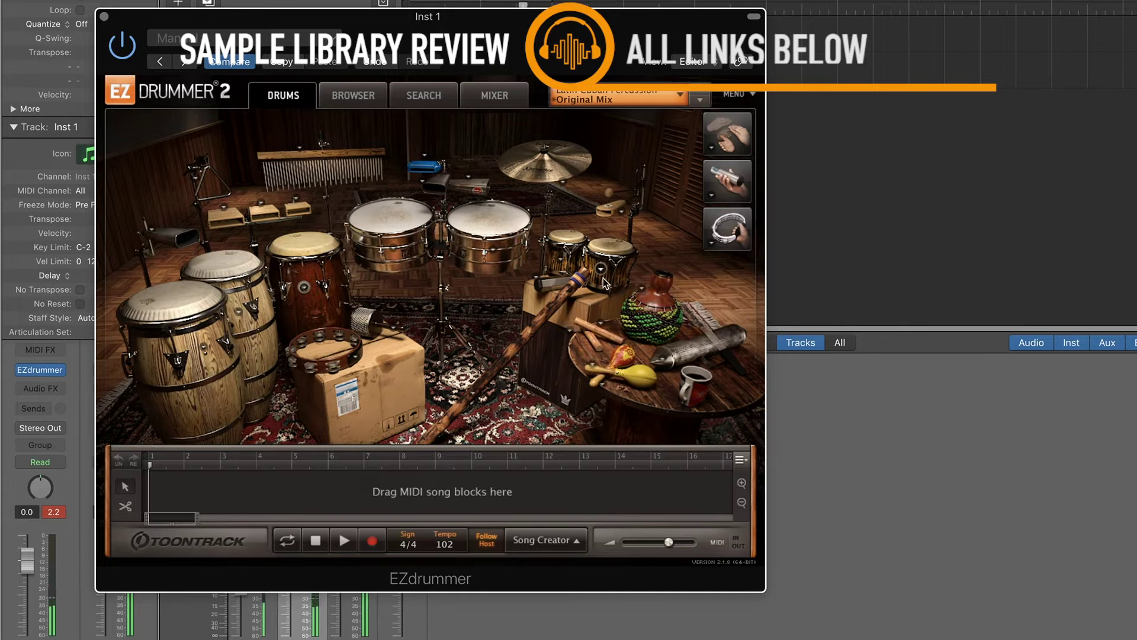
# Try LP Professional Medium Plastic and Cuban Traditional High for Maraca 1, and settle on LP Fiber Low.
pyautogui.click(603, 379)
pyautogui.click(592, 472)
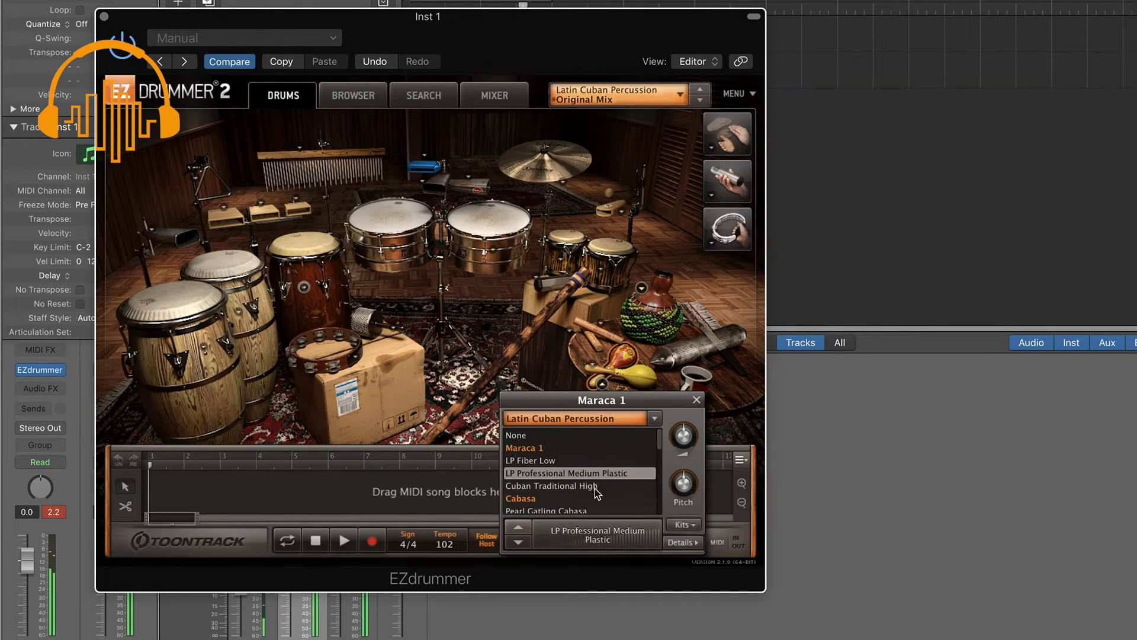
pyautogui.click(595, 487)
pyautogui.click(578, 462)
pyautogui.click(697, 400)
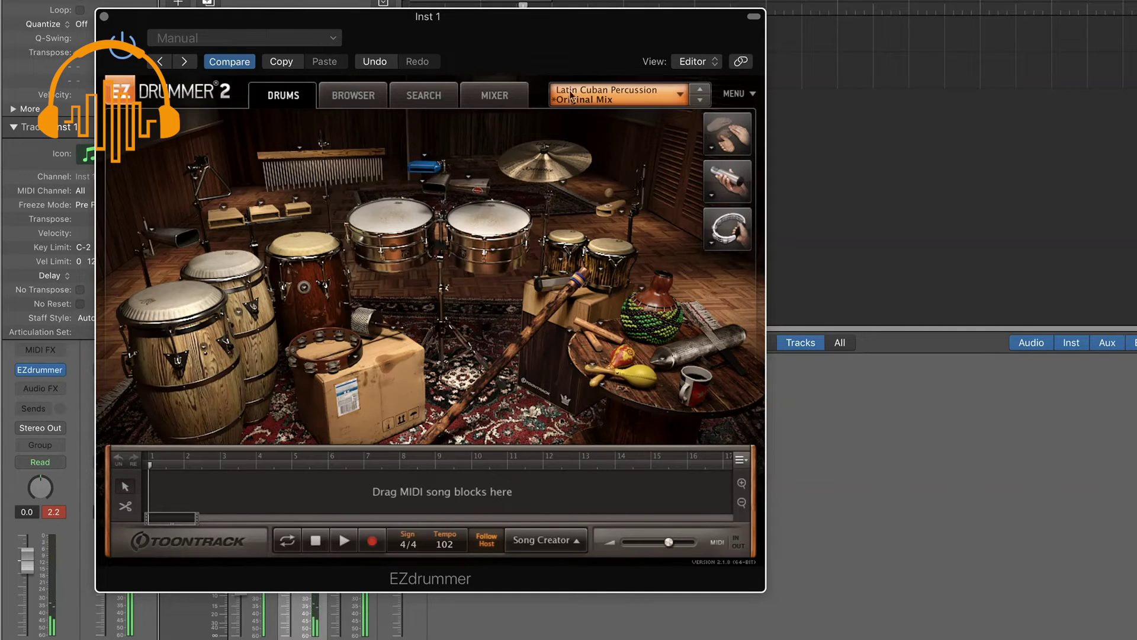
# Look at the presets available for the Latin Cuban Percussion library without loading one.
pyautogui.click(681, 95)
pyautogui.moveTo(605, 274)
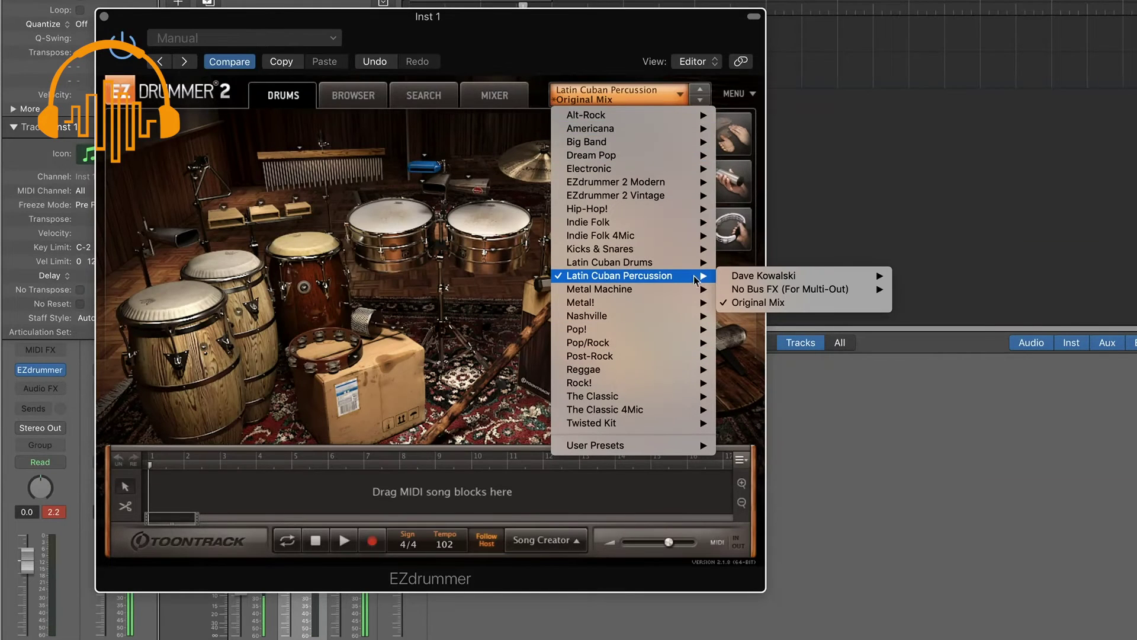
pyautogui.moveTo(748, 282)
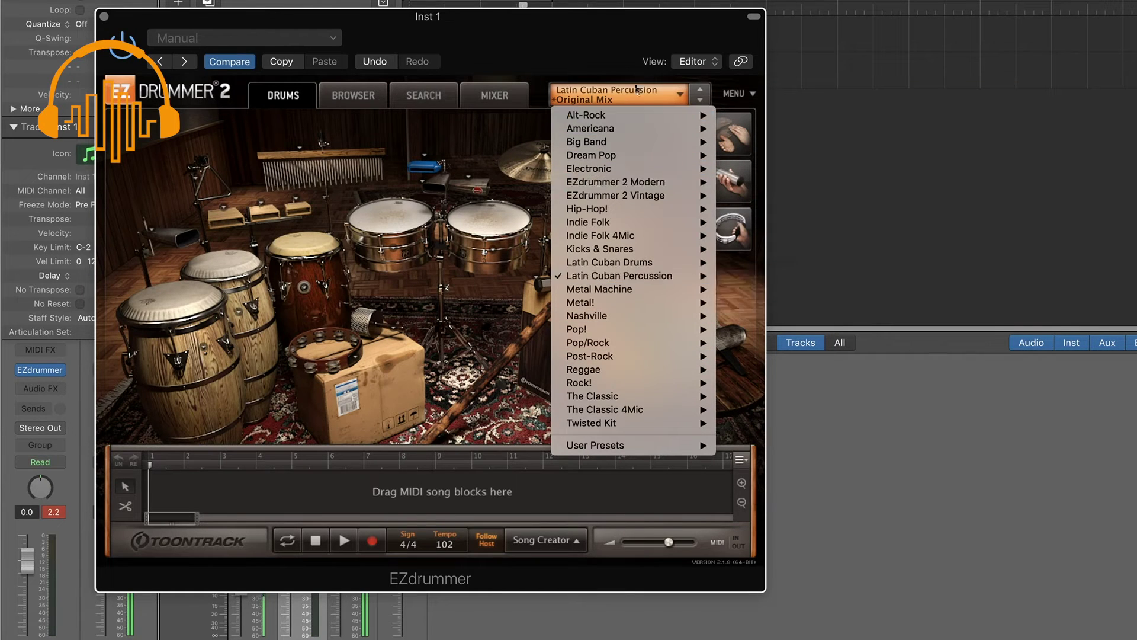
pyautogui.click(619, 52)
# Preview Variation 01 of the 1 Conga grooves under Basic Tumbao 75 BPM, and return to the drum kit view.
pyautogui.click(354, 96)
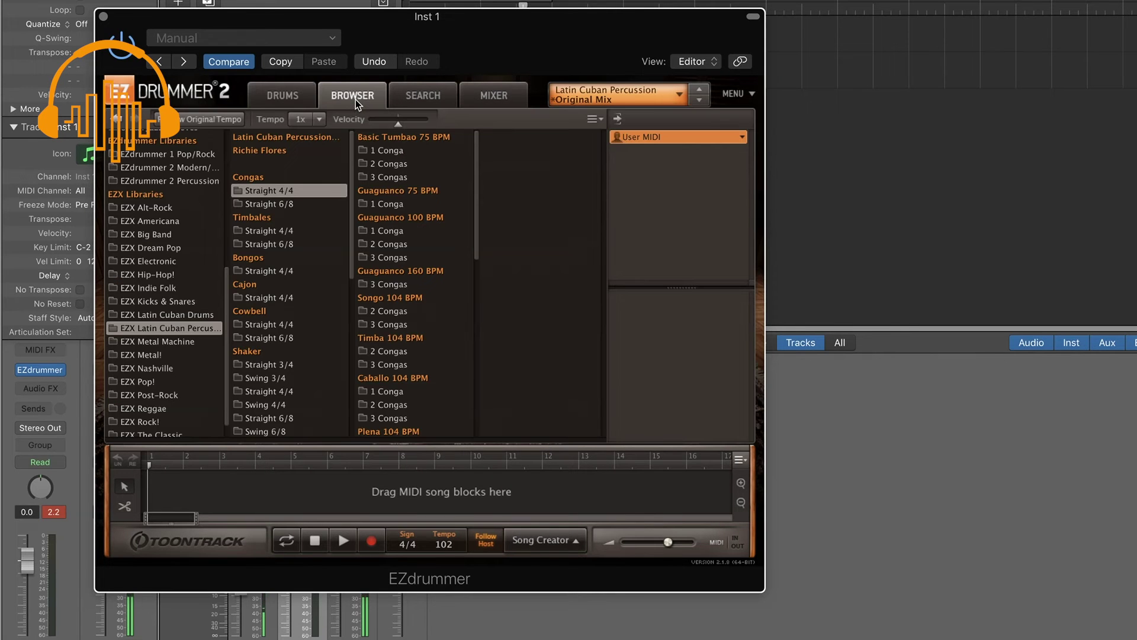
pyautogui.click(387, 152)
pyautogui.click(524, 137)
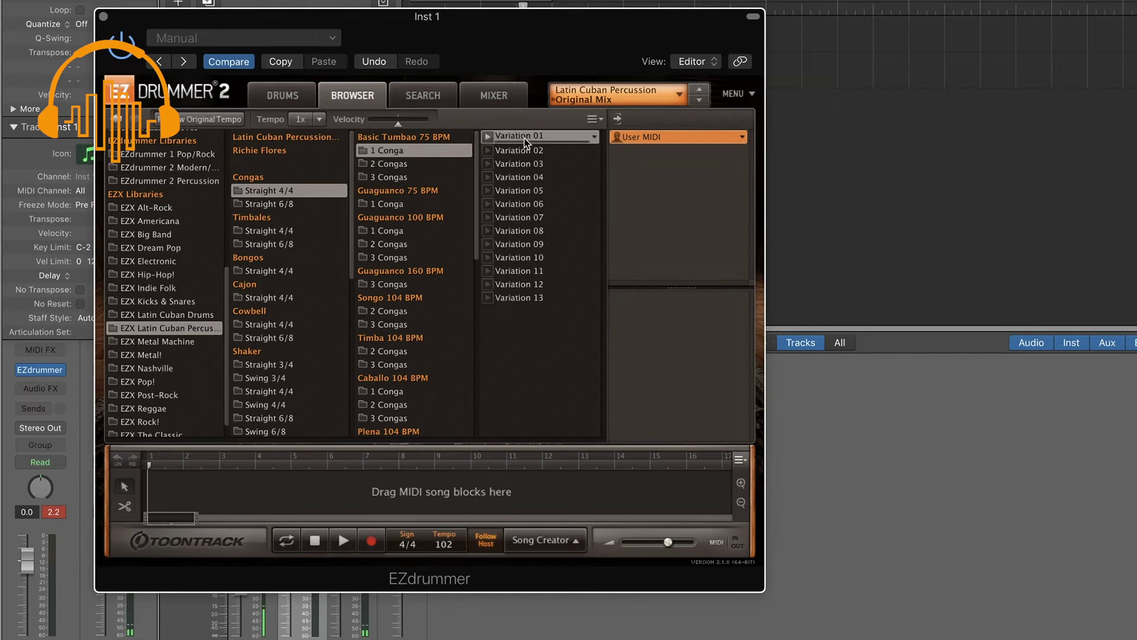
pyautogui.click(284, 94)
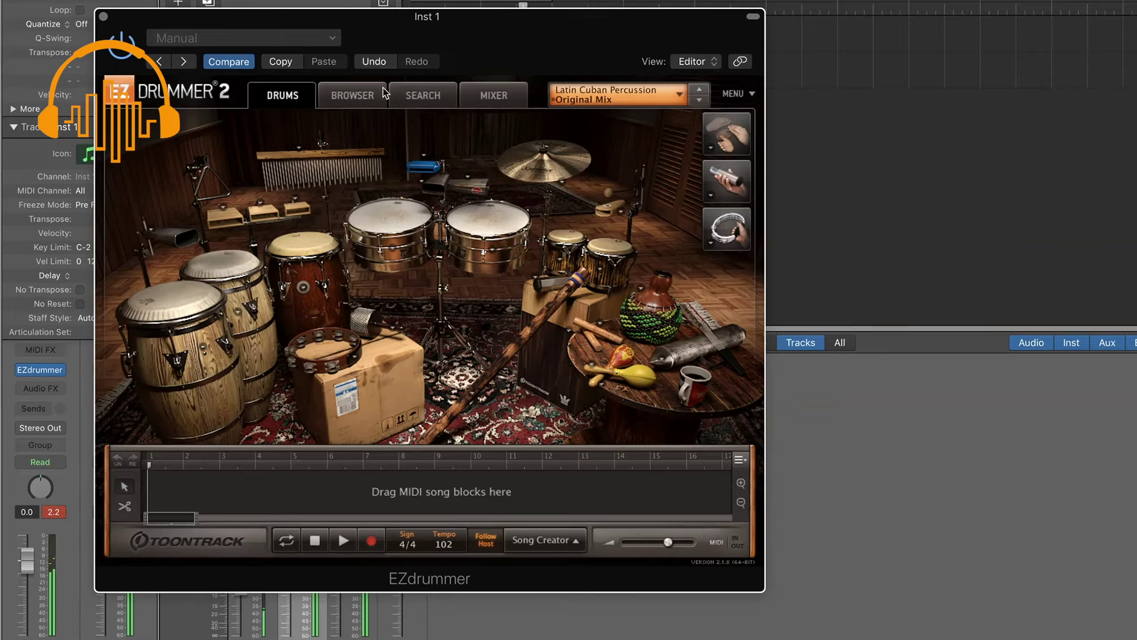
# Preview Variations 03 and 05 of the 3 Congas Basic Tumbao 75 BPM grooves, and return to the drum kit view.
pyautogui.click(361, 86)
pyautogui.click(401, 178)
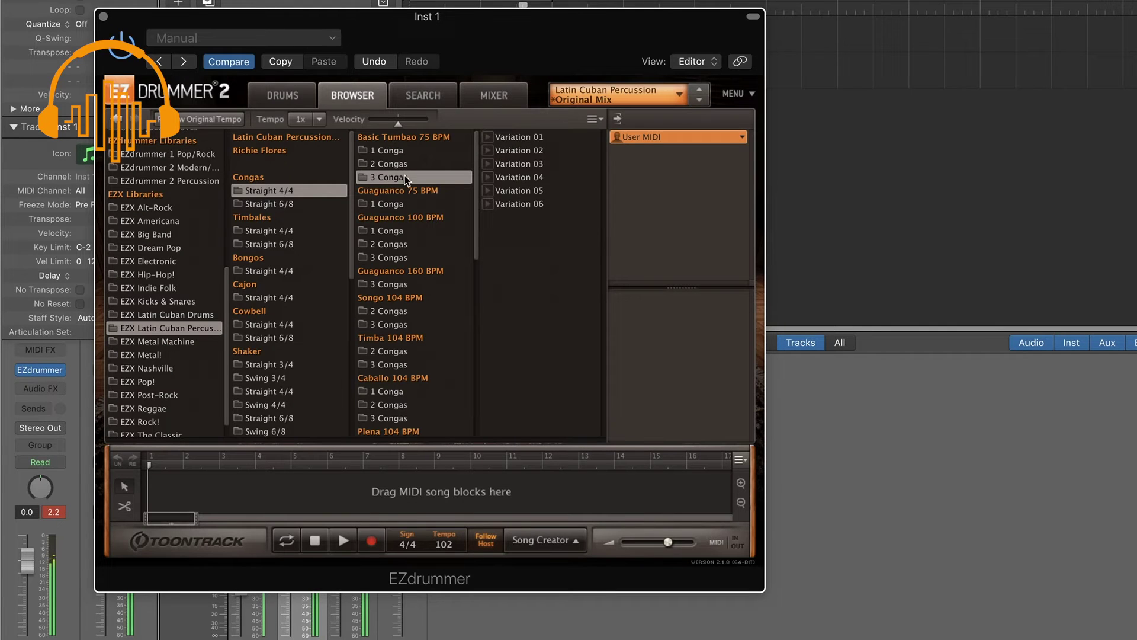
pyautogui.click(493, 163)
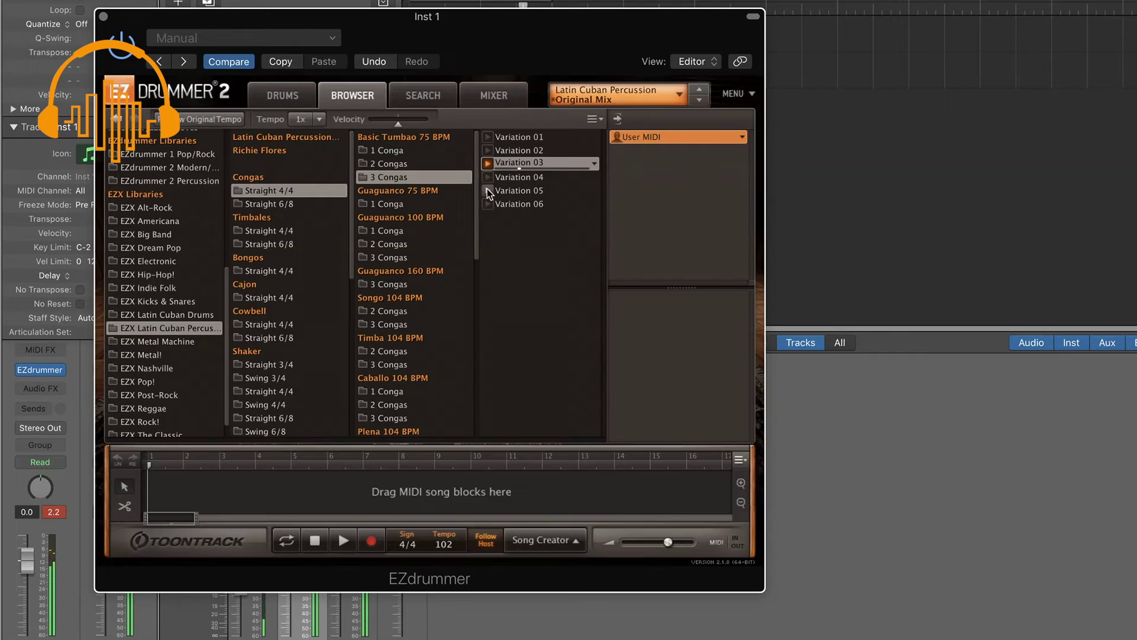
pyautogui.click(487, 190)
pyautogui.click(281, 95)
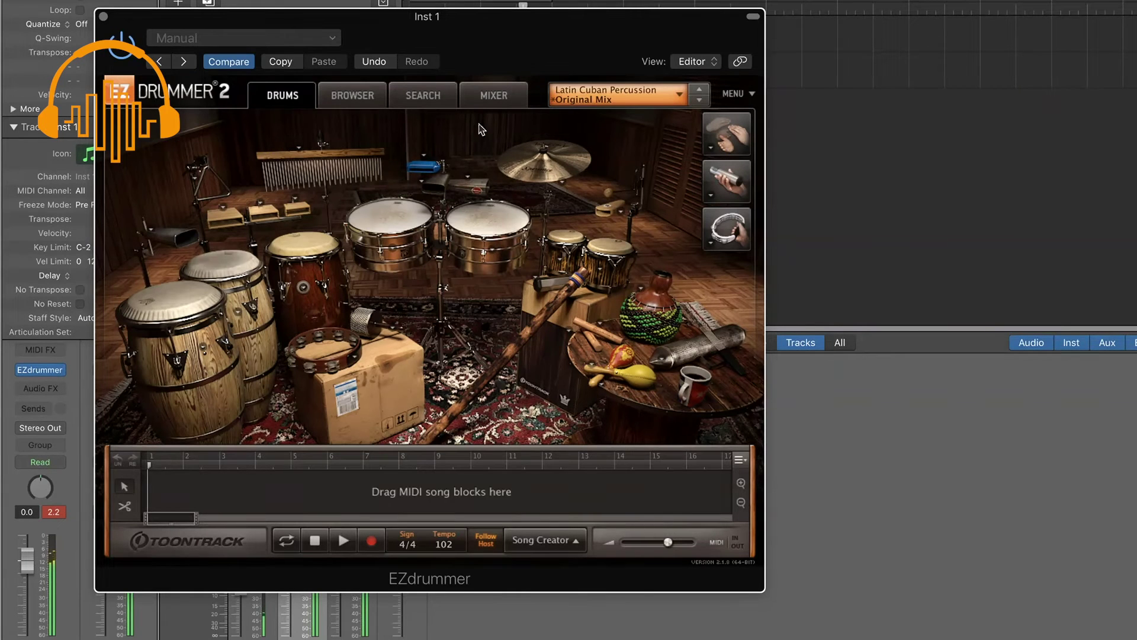
# Load the Basic preset of the Latin Cuban Percussion library, and switch to Deep Dark to compare the sound.
pyautogui.click(679, 99)
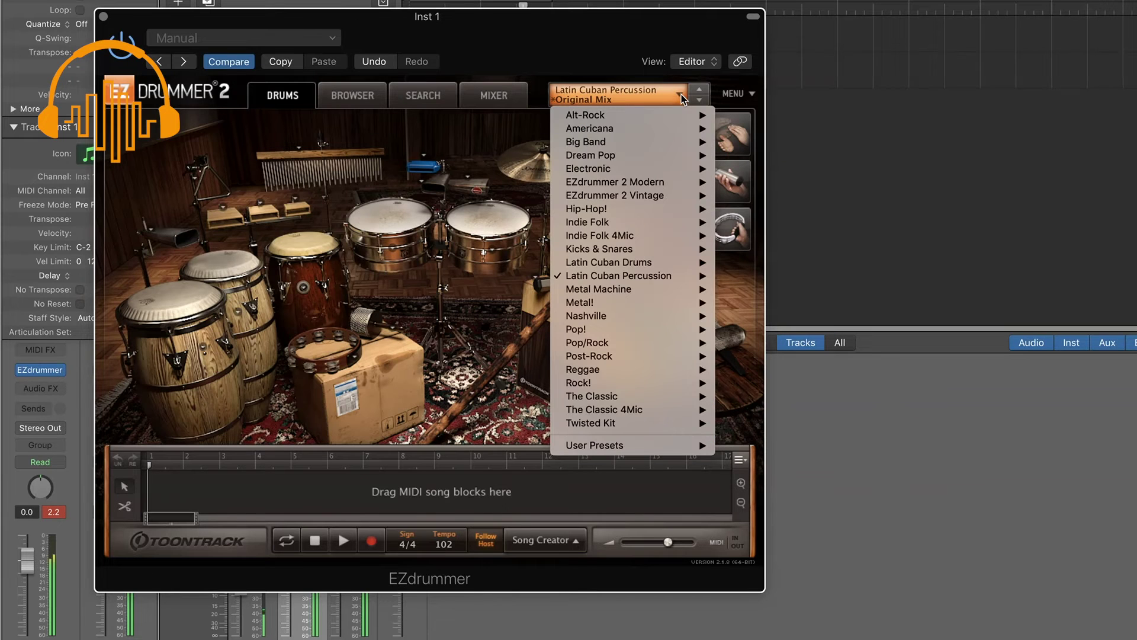
pyautogui.moveTo(640, 276)
pyautogui.moveTo(742, 281)
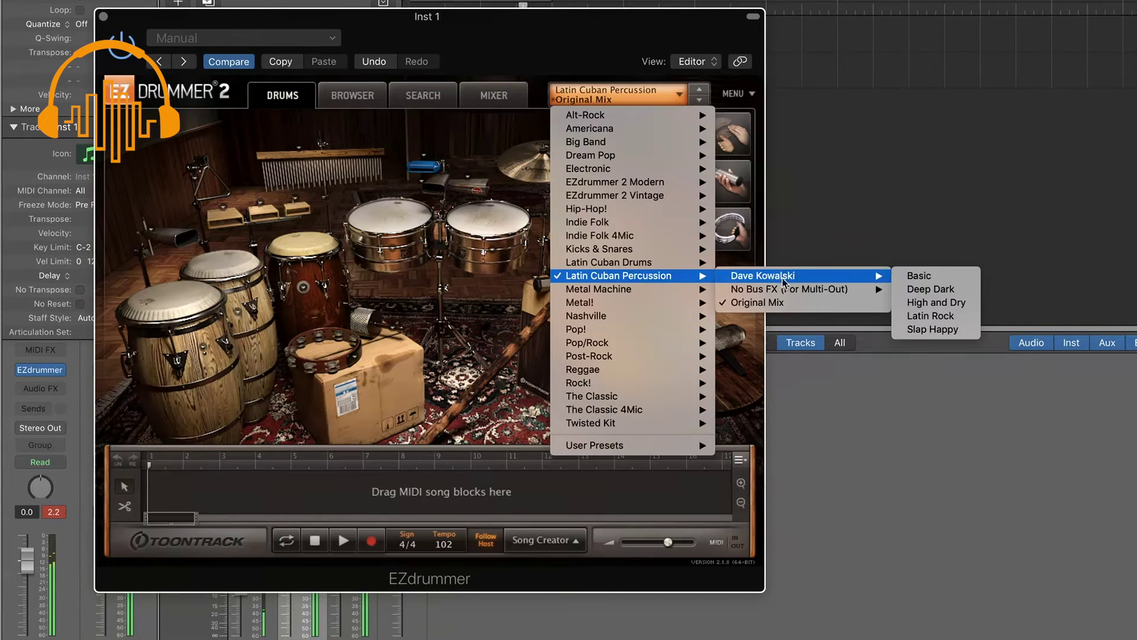
pyautogui.click(913, 276)
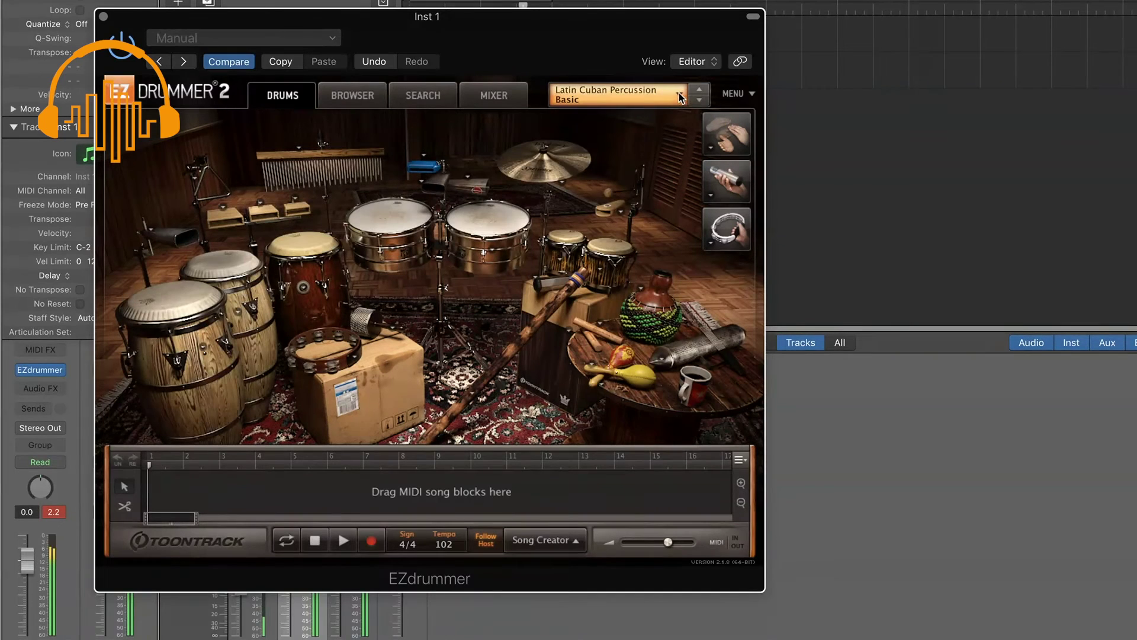
pyautogui.click(680, 98)
pyautogui.moveTo(640, 276)
pyautogui.moveTo(770, 278)
pyautogui.click(930, 289)
# Load the High and Dry preset of Latin Cuban Percussion, and switch to Latin Rock to compare the sound.
pyautogui.click(680, 96)
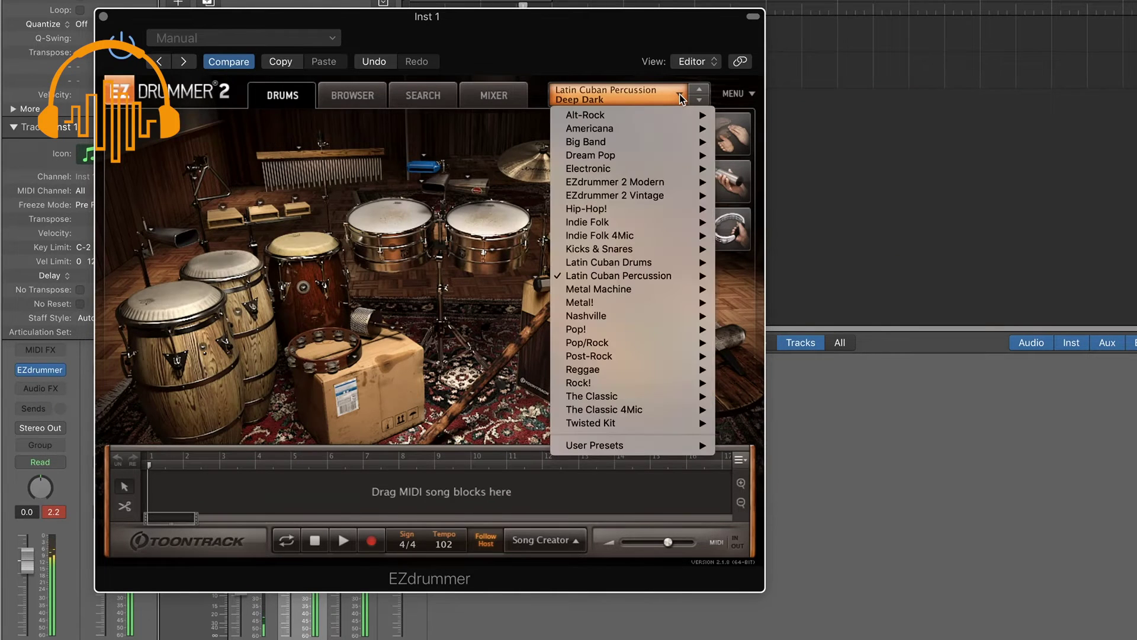
pyautogui.moveTo(636, 276)
pyautogui.moveTo(758, 276)
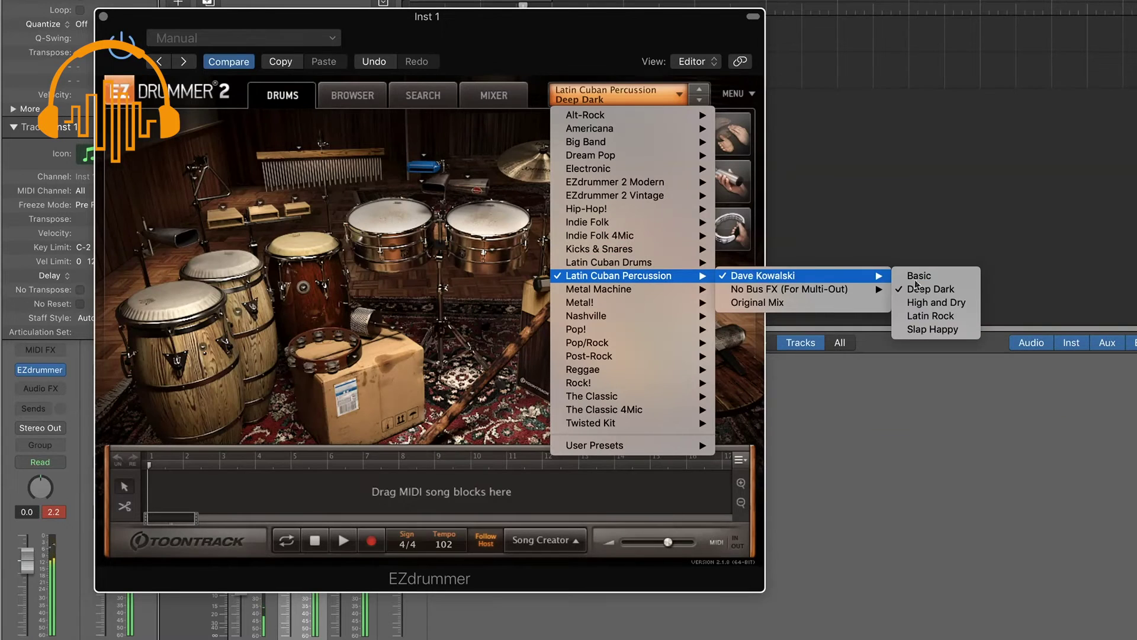
pyautogui.click(930, 302)
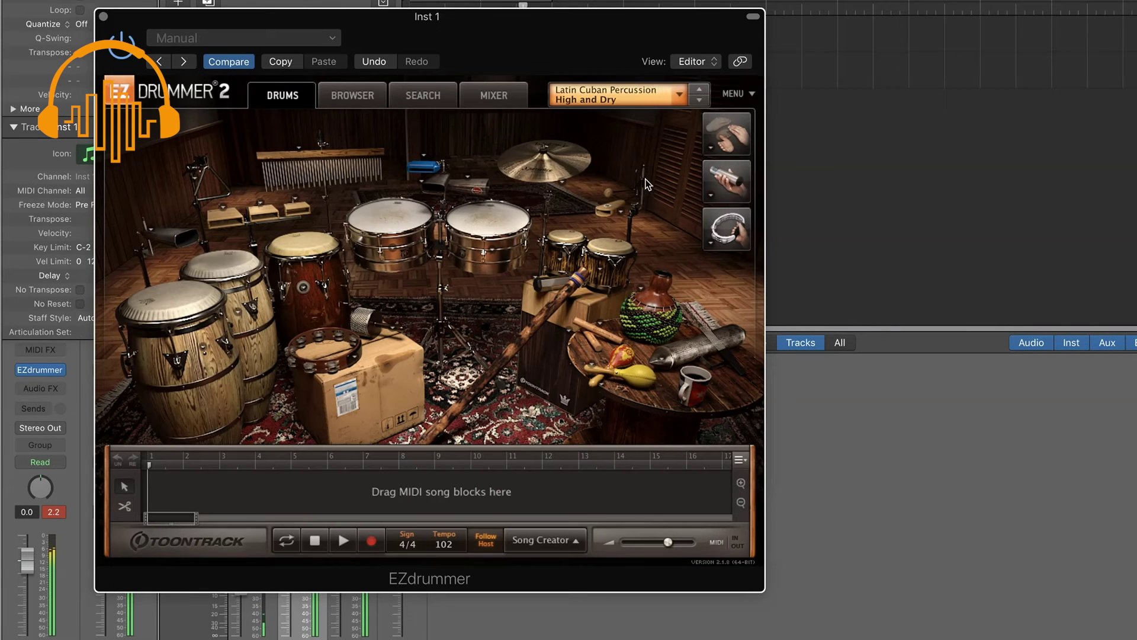
pyautogui.click(680, 96)
pyautogui.moveTo(649, 276)
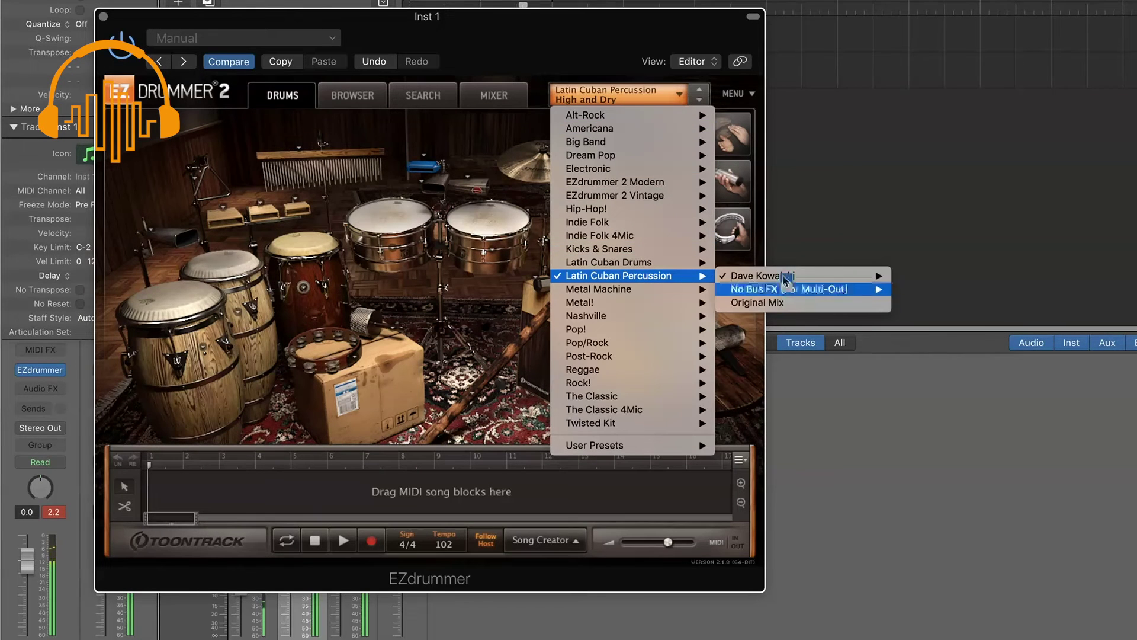
pyautogui.moveTo(782, 276)
pyautogui.click(926, 316)
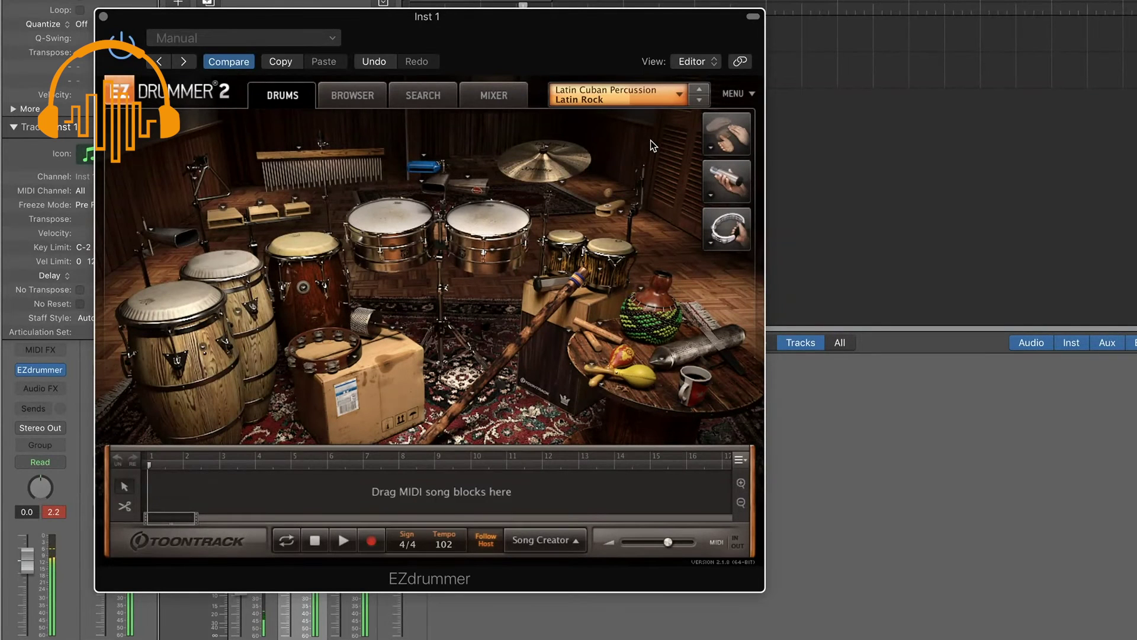
# Load the Slap Happy preset of the Latin Cuban Percussion library.
pyautogui.click(679, 97)
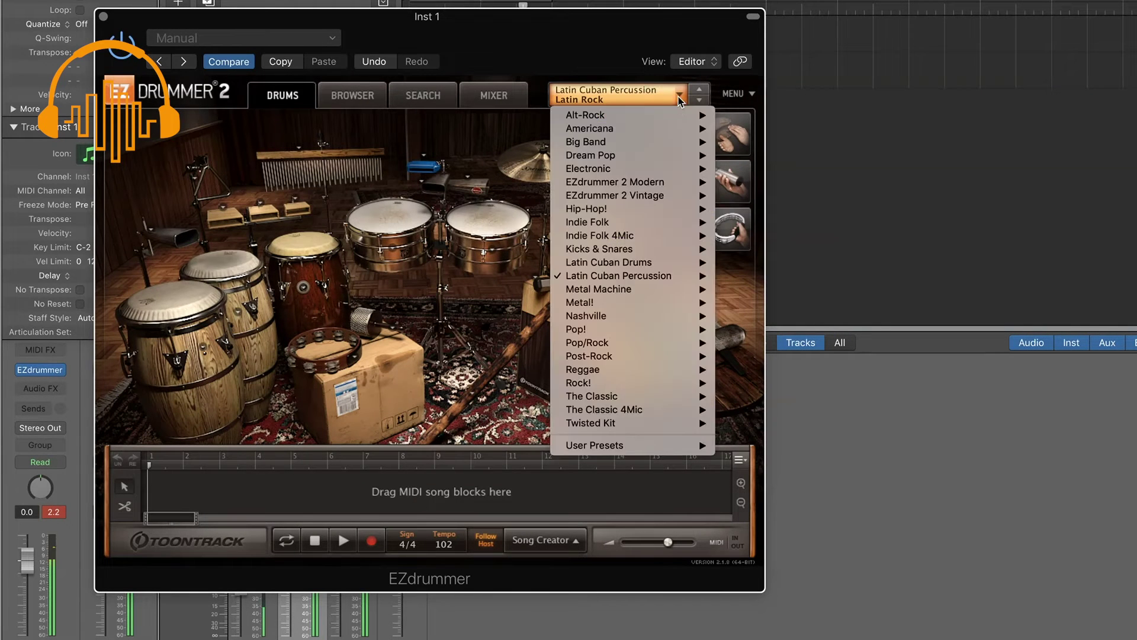
pyautogui.moveTo(624, 277)
pyautogui.moveTo(841, 279)
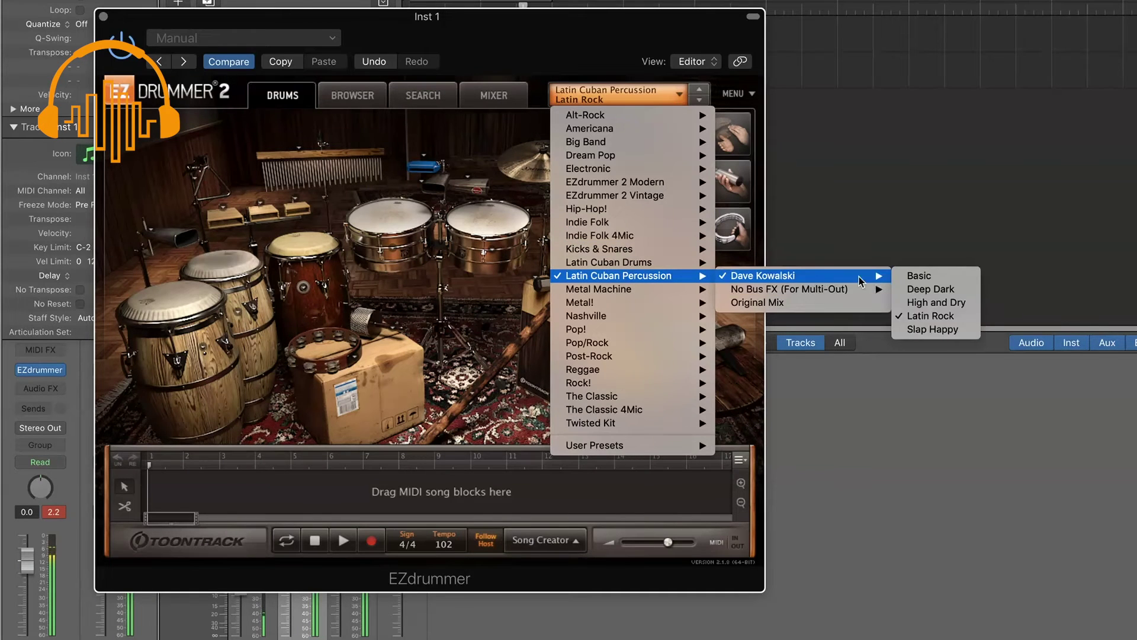
pyautogui.click(925, 328)
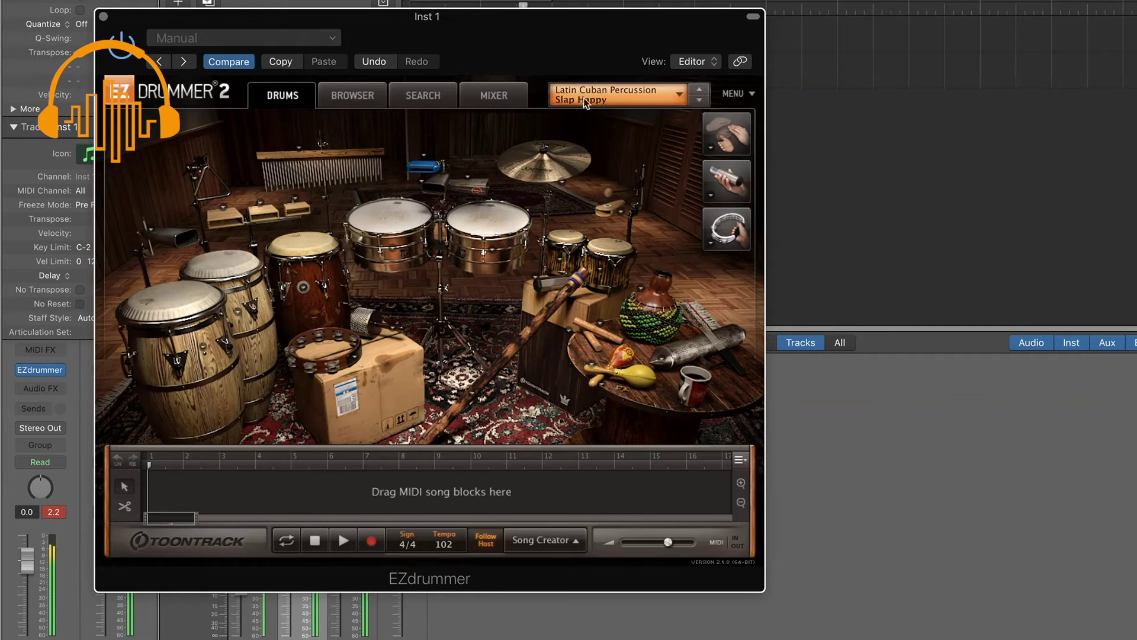
# Load the Original Mix preset of the Latin Cuban Percussion library, and return to its groove browser.
pyautogui.click(679, 101)
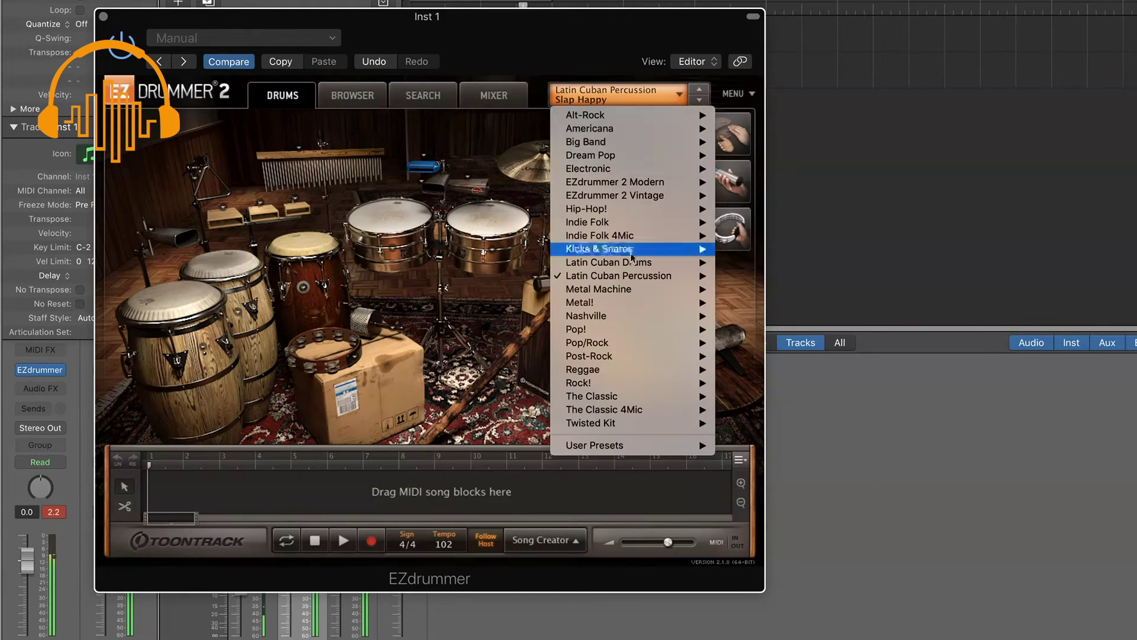
pyautogui.moveTo(629, 277)
pyautogui.click(785, 303)
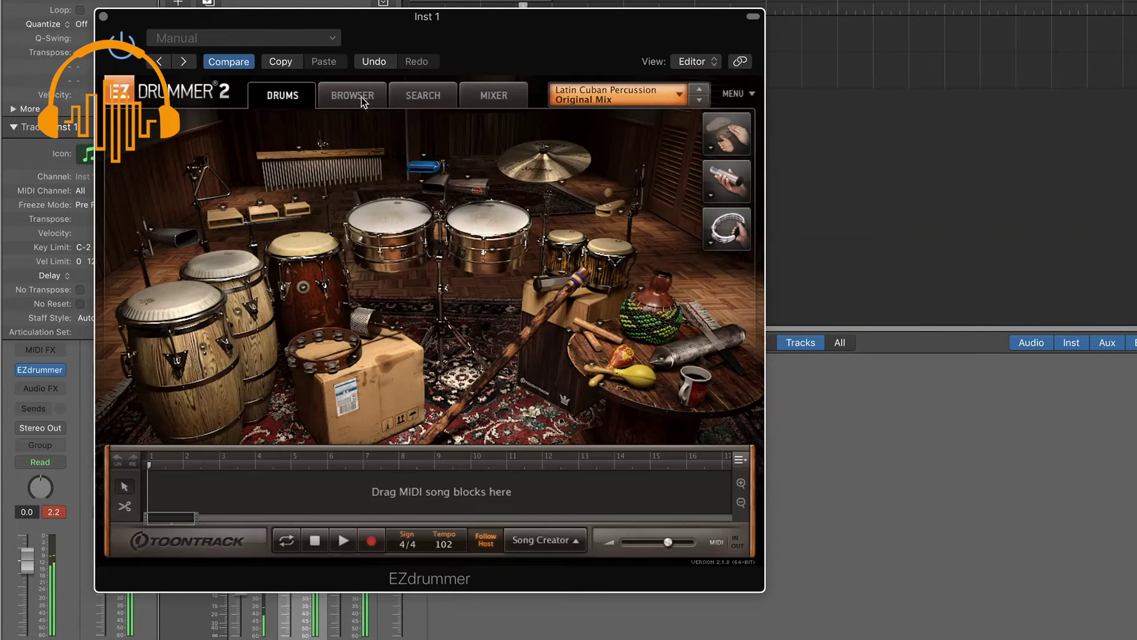
pyautogui.click(359, 103)
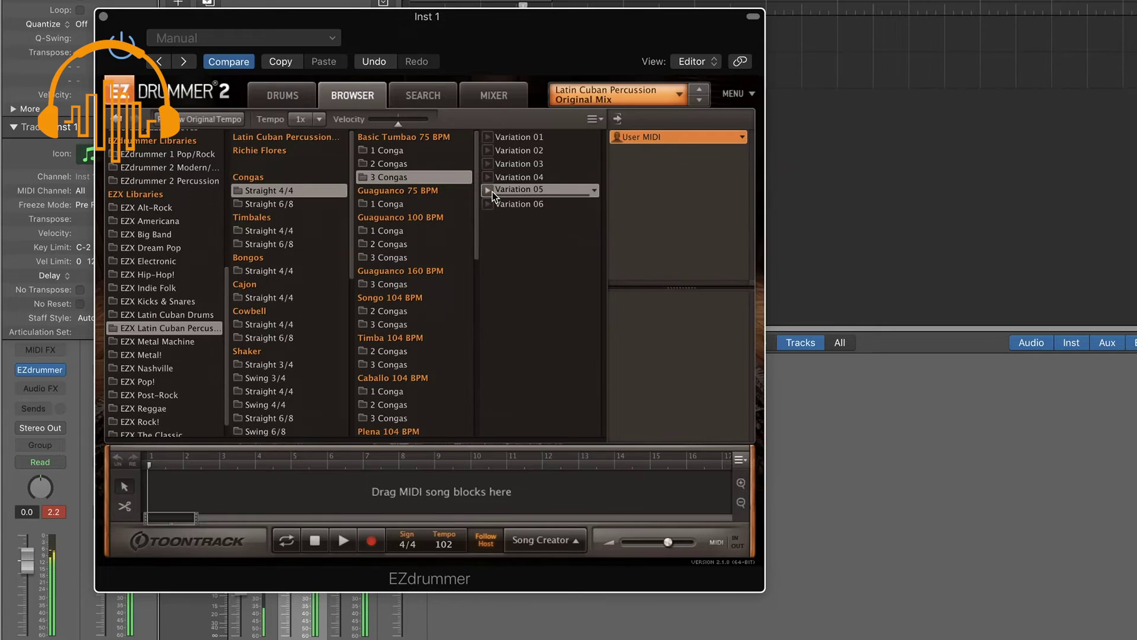
# Look through the No Bus FX (For Multi-Out) presets of Latin Cuban Percussion, and keep Original Mix selected.
pyautogui.click(679, 102)
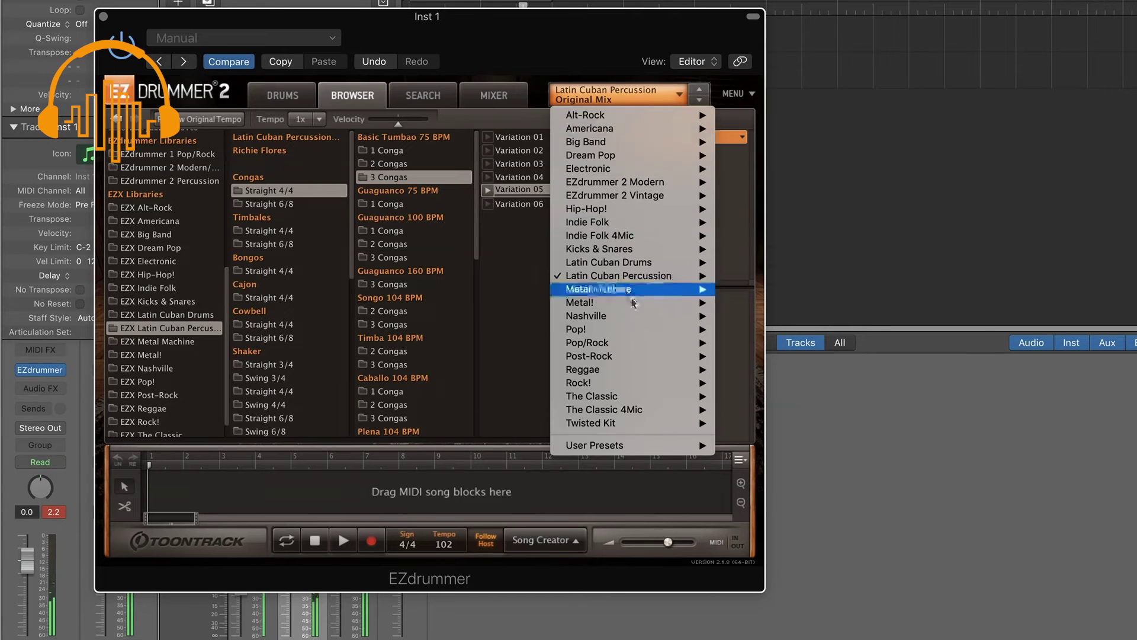
pyautogui.moveTo(625, 276)
pyautogui.moveTo(788, 282)
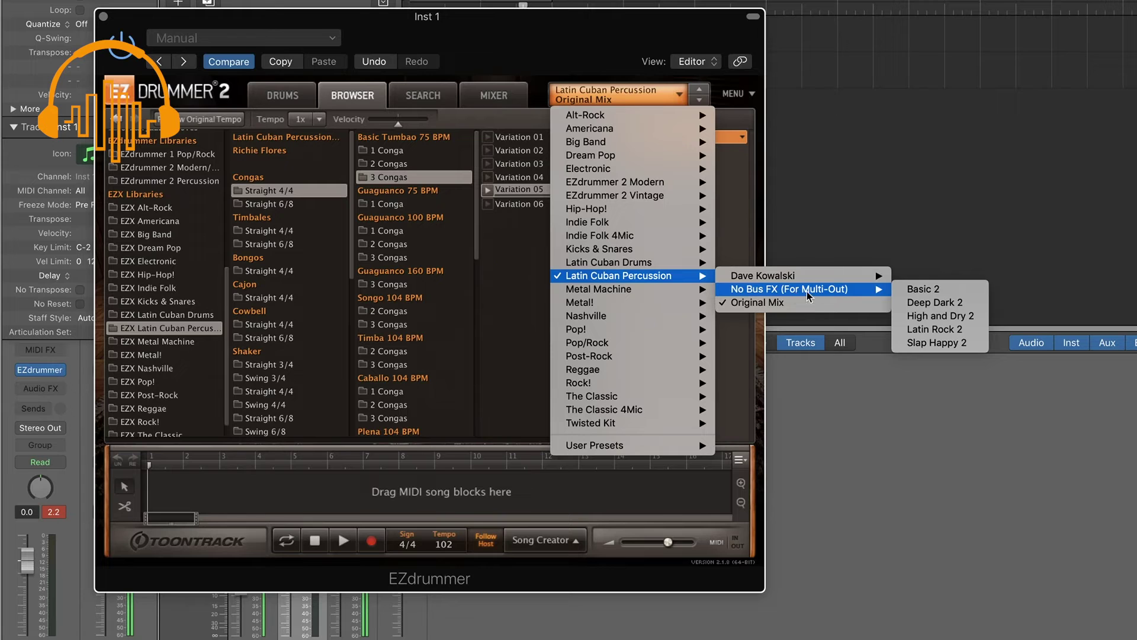
pyautogui.click(755, 303)
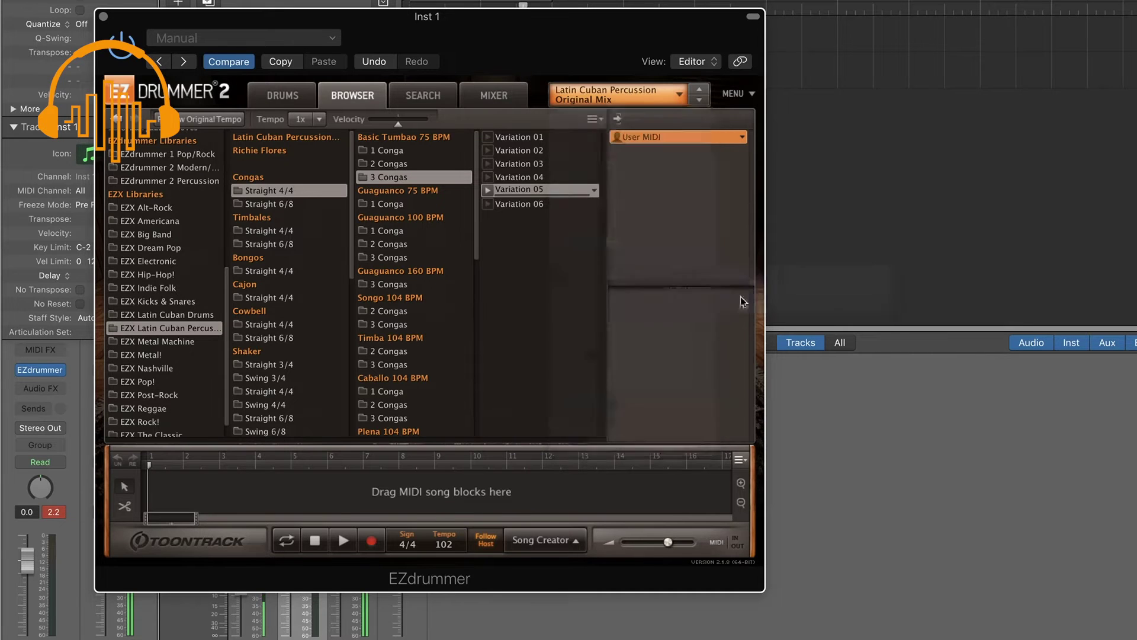
# Preview Variation 01 of the Cymbal, Cowbell + Woodblock and Cowbells grooves in the Timbales Straight 6/8 folder.
pyautogui.click(281, 247)
pyautogui.click(382, 179)
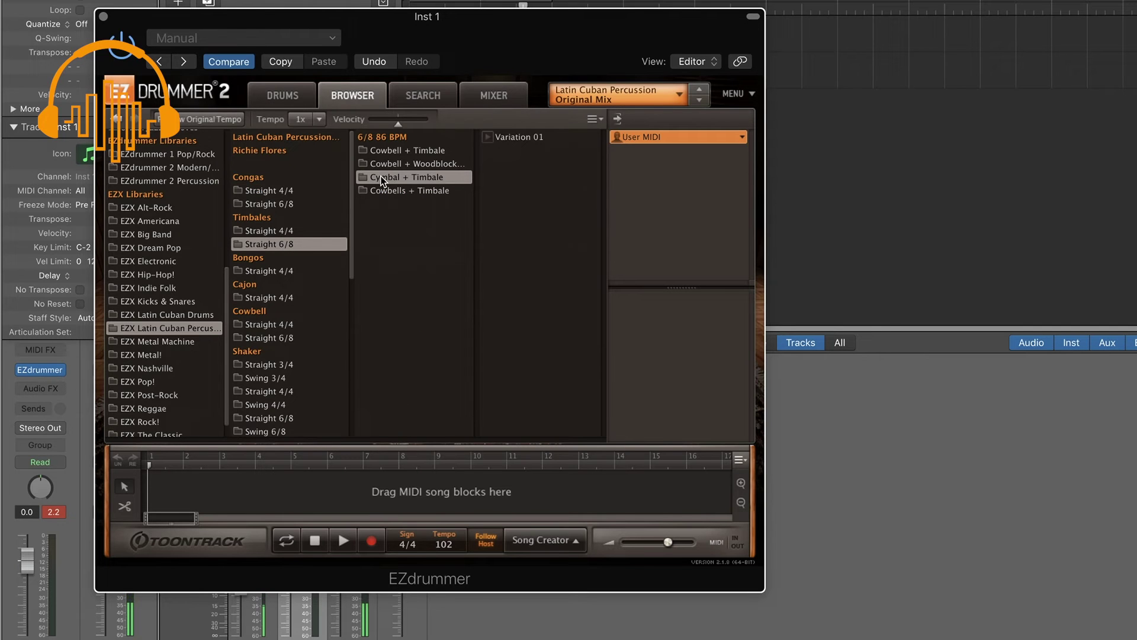
pyautogui.click(487, 140)
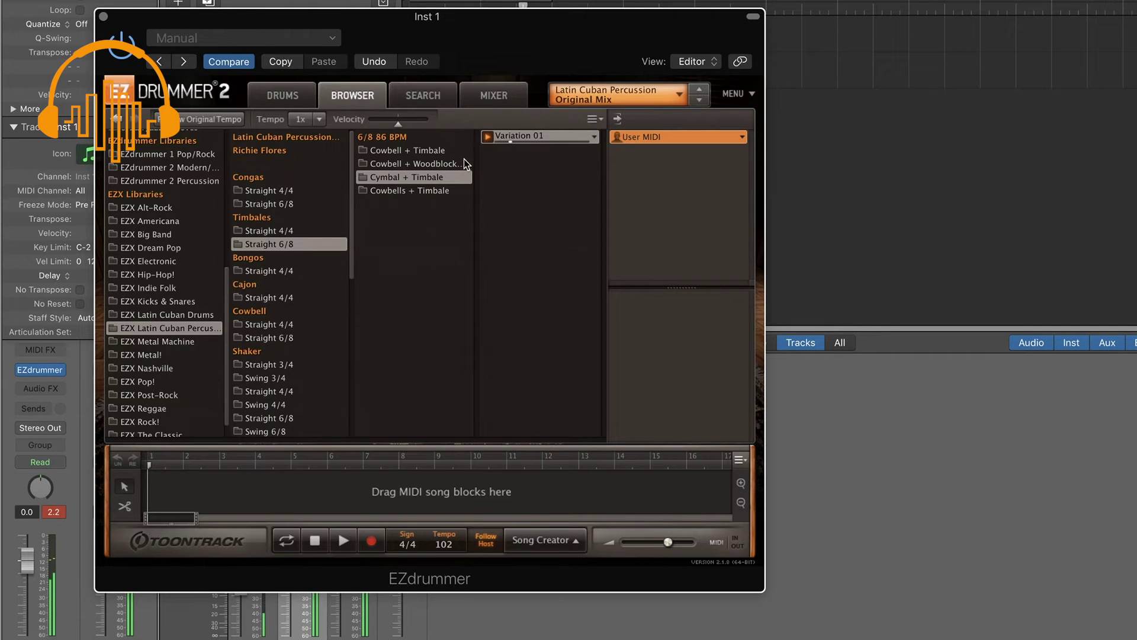
pyautogui.click(454, 165)
pyautogui.click(486, 137)
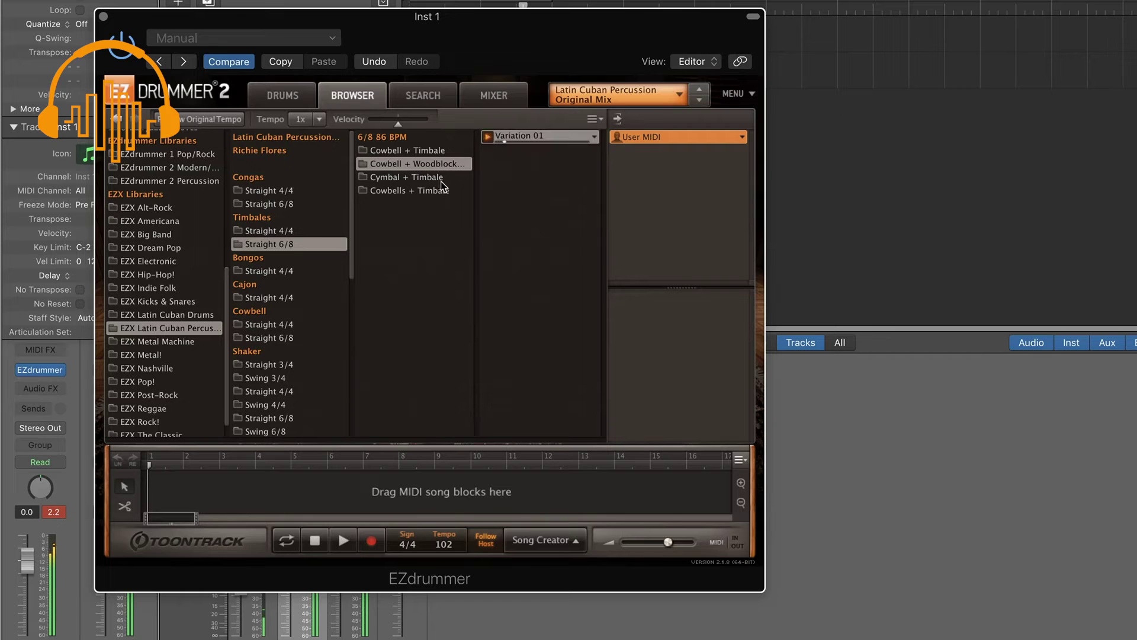
pyautogui.click(441, 192)
pyautogui.click(488, 139)
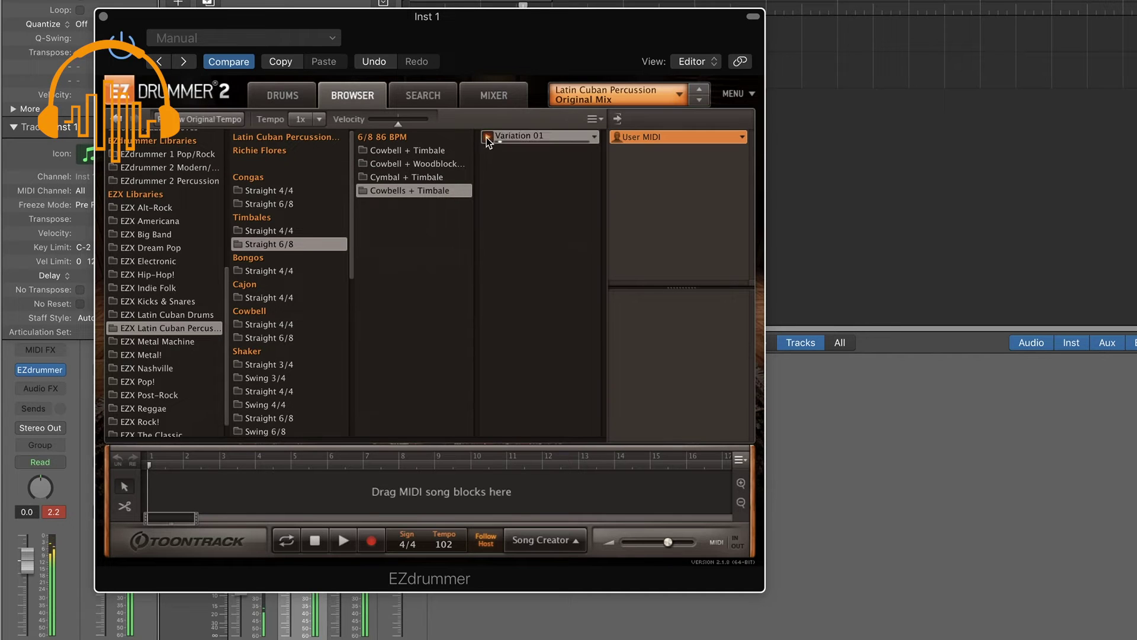
# Preview Variation 02 of Cowbell + Timbale, and replay the Cymbal + Timbale and Cowbell + Woodblock grooves.
pyautogui.click(415, 151)
pyautogui.click(490, 150)
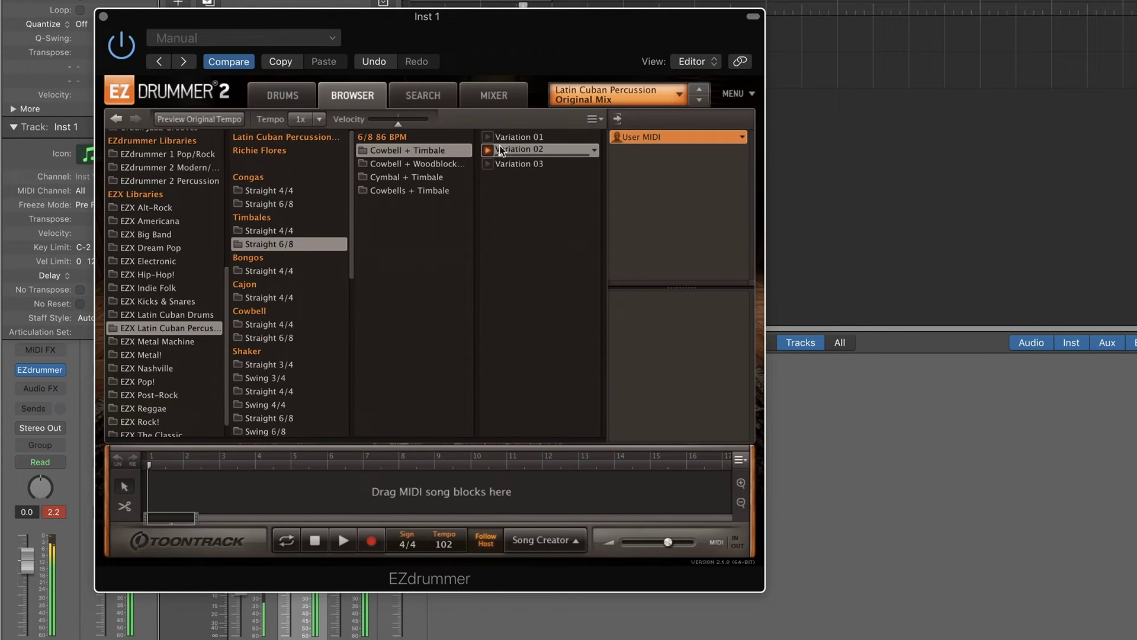
pyautogui.click(424, 176)
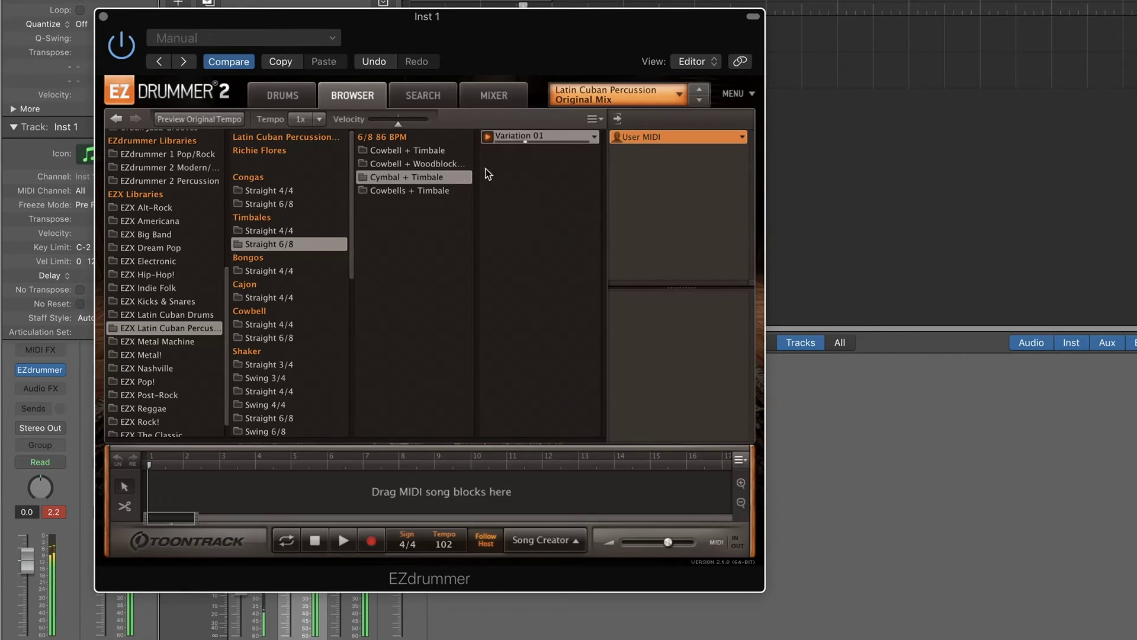
pyautogui.click(454, 164)
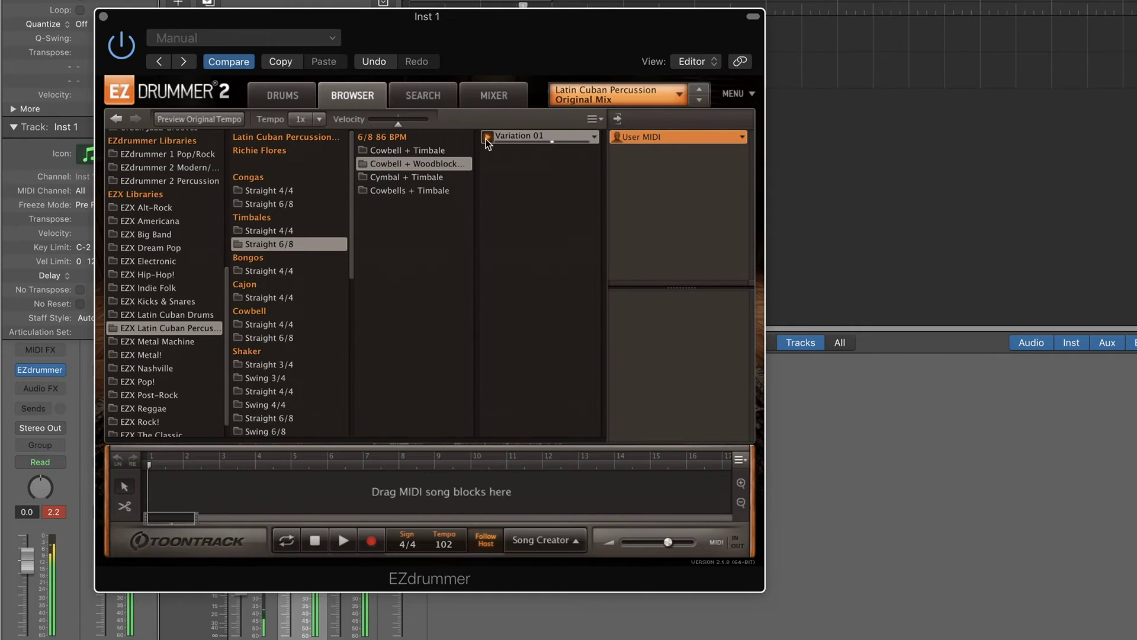
# Return to the kit view, load the Basic preset of Latin Cuban Percussion, and switch to Deep Dark while the timbales groove plays.
pyautogui.click(286, 96)
pyautogui.click(680, 96)
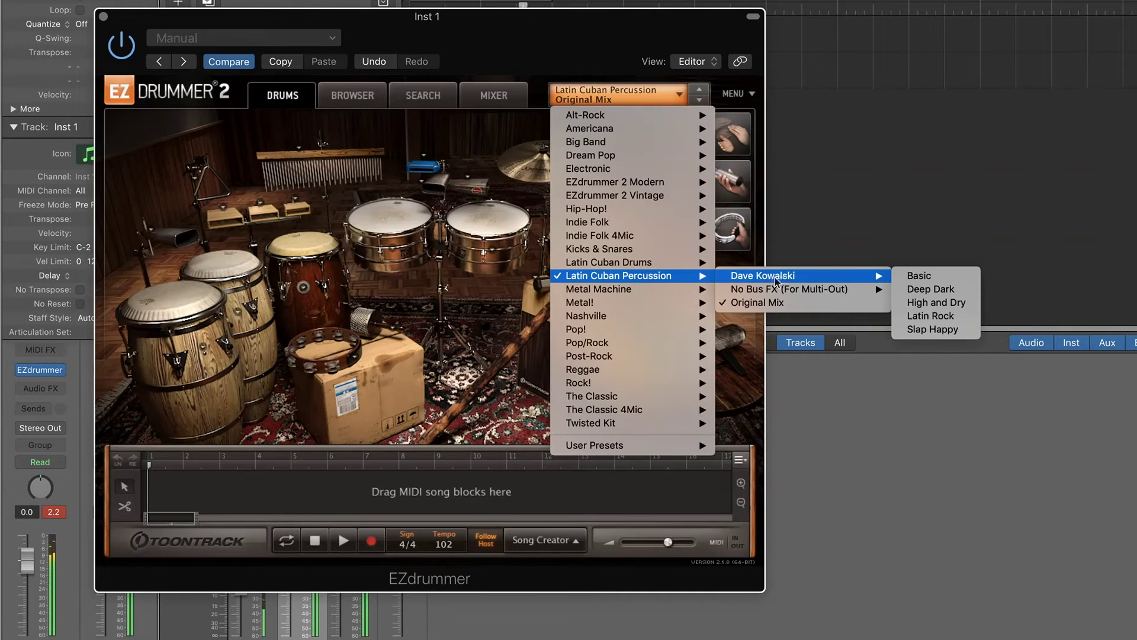
pyautogui.click(912, 275)
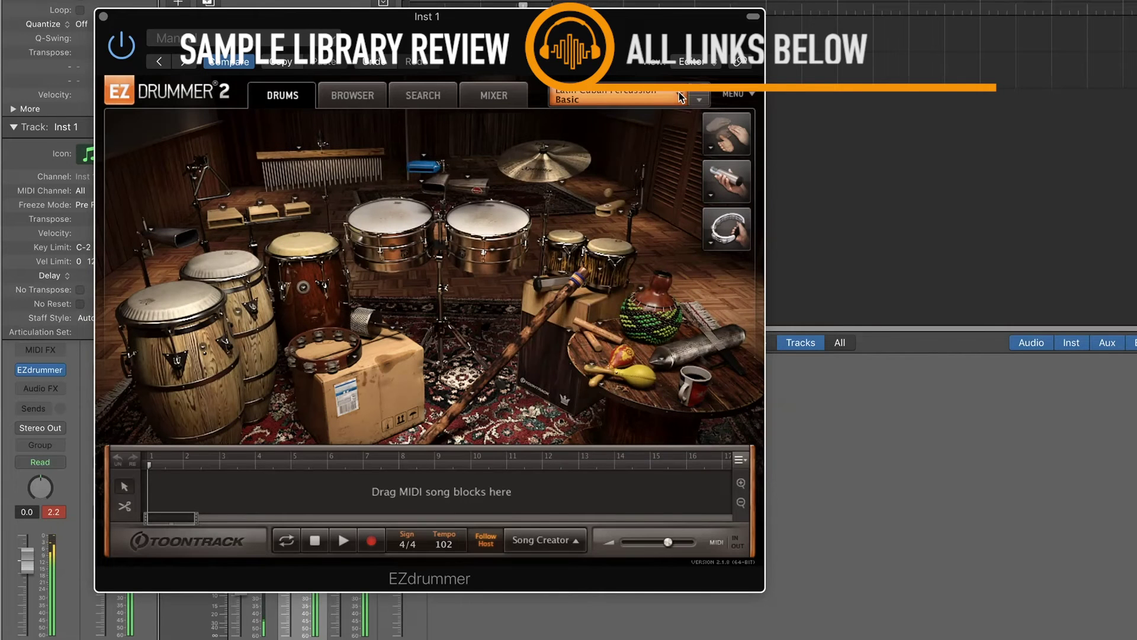
pyautogui.click(682, 95)
pyautogui.moveTo(631, 281)
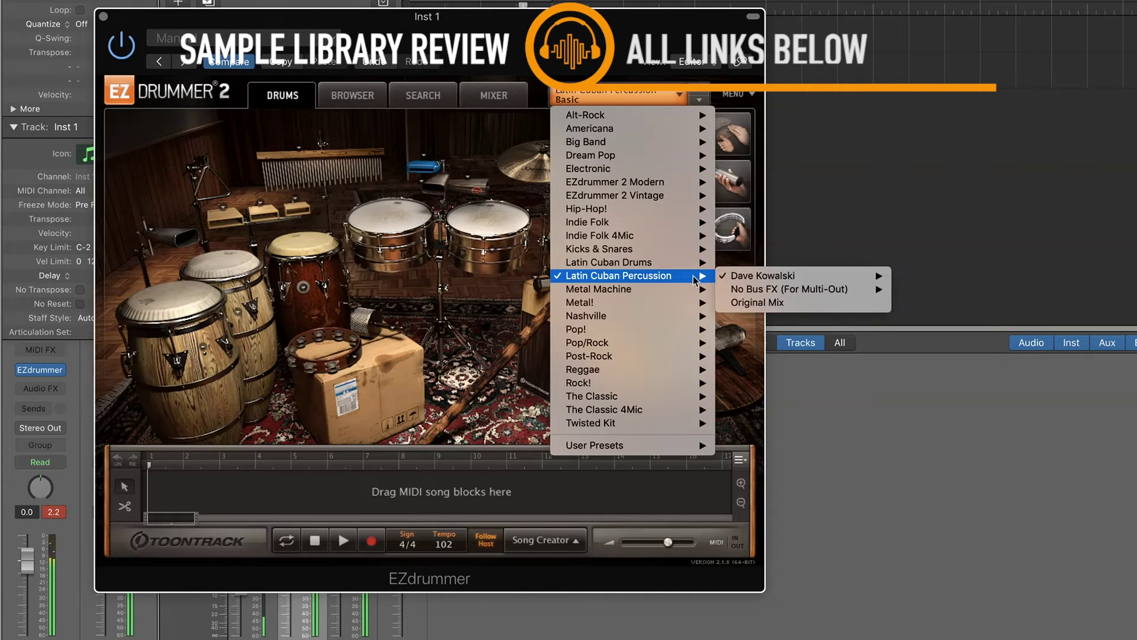
pyautogui.moveTo(841, 274)
pyautogui.click(924, 289)
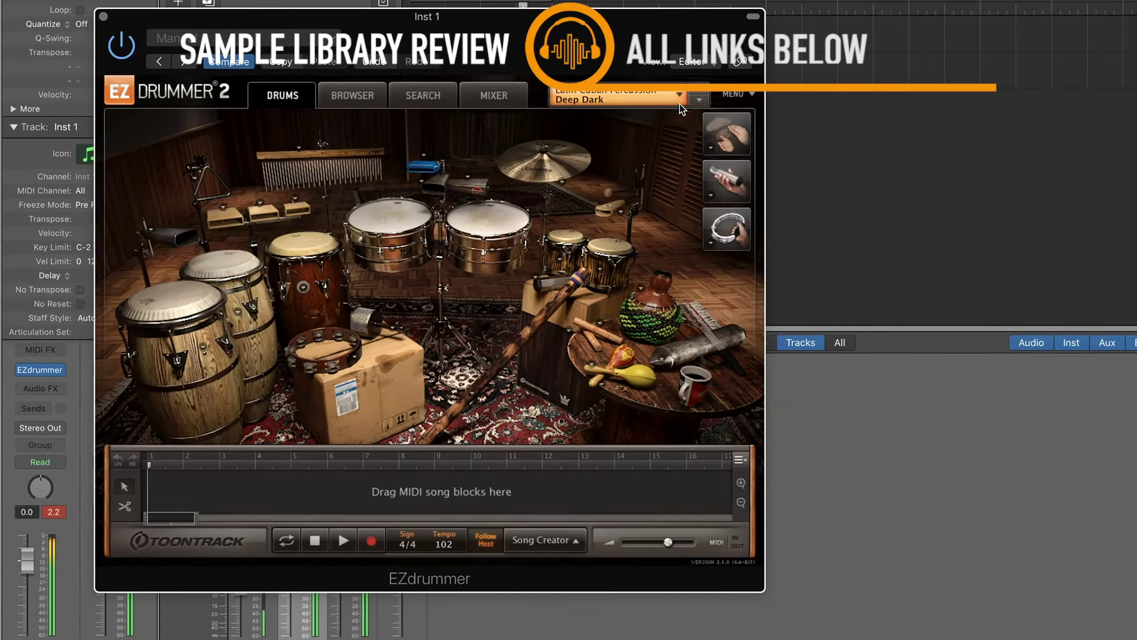
# Load the High and Dry preset for the timbales groove, and switch to Latin Rock to compare.
pyautogui.click(681, 98)
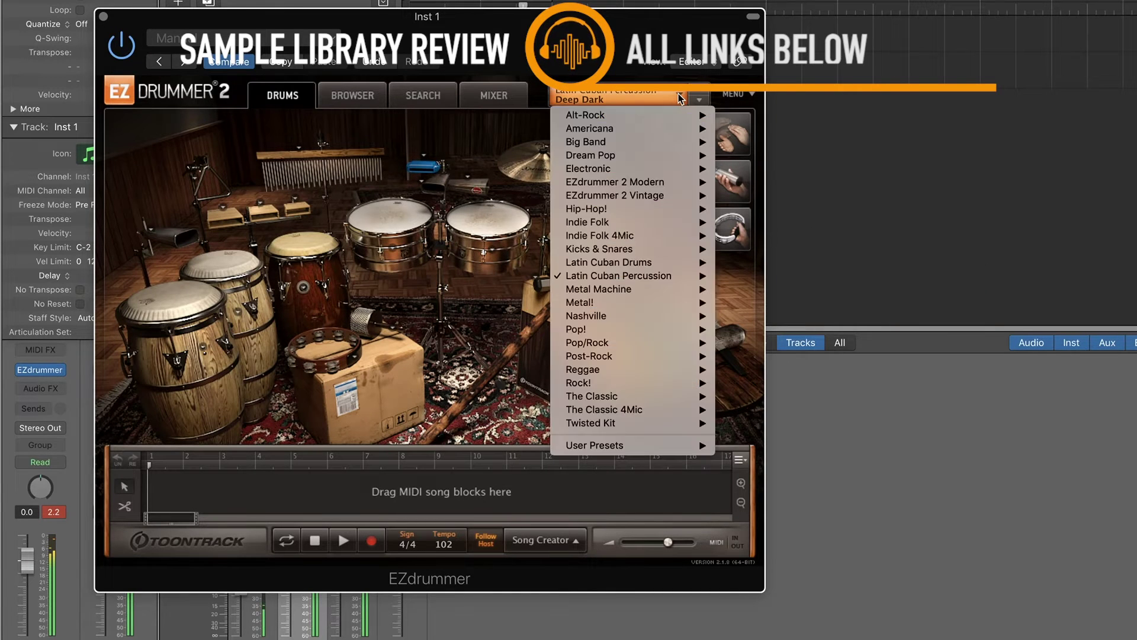
pyautogui.moveTo(652, 275)
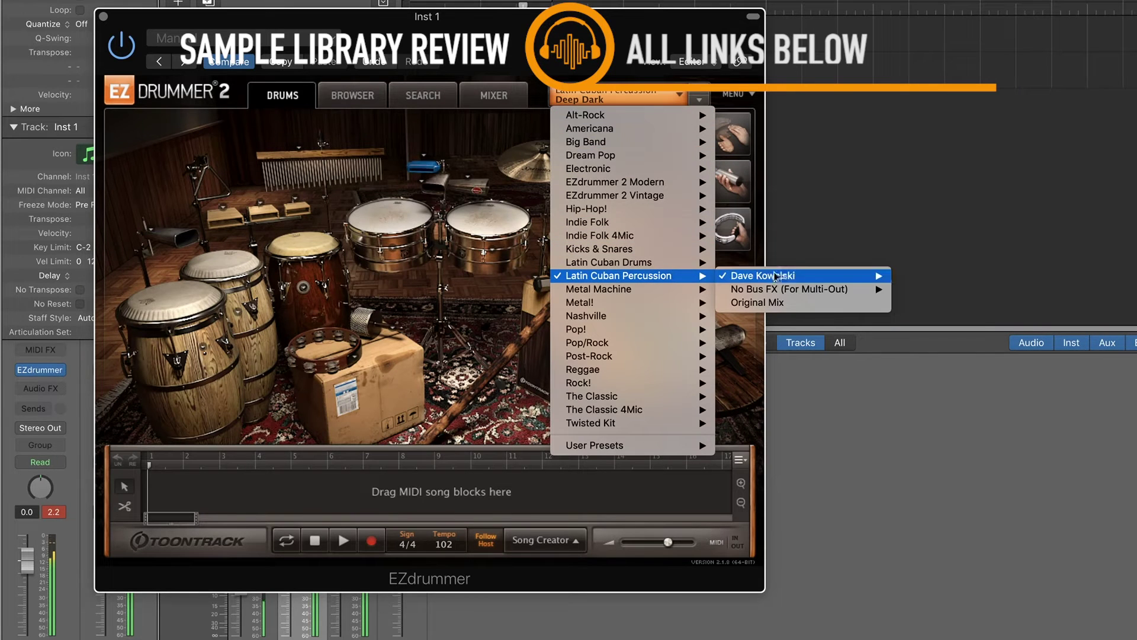
pyautogui.moveTo(794, 276)
pyautogui.click(920, 304)
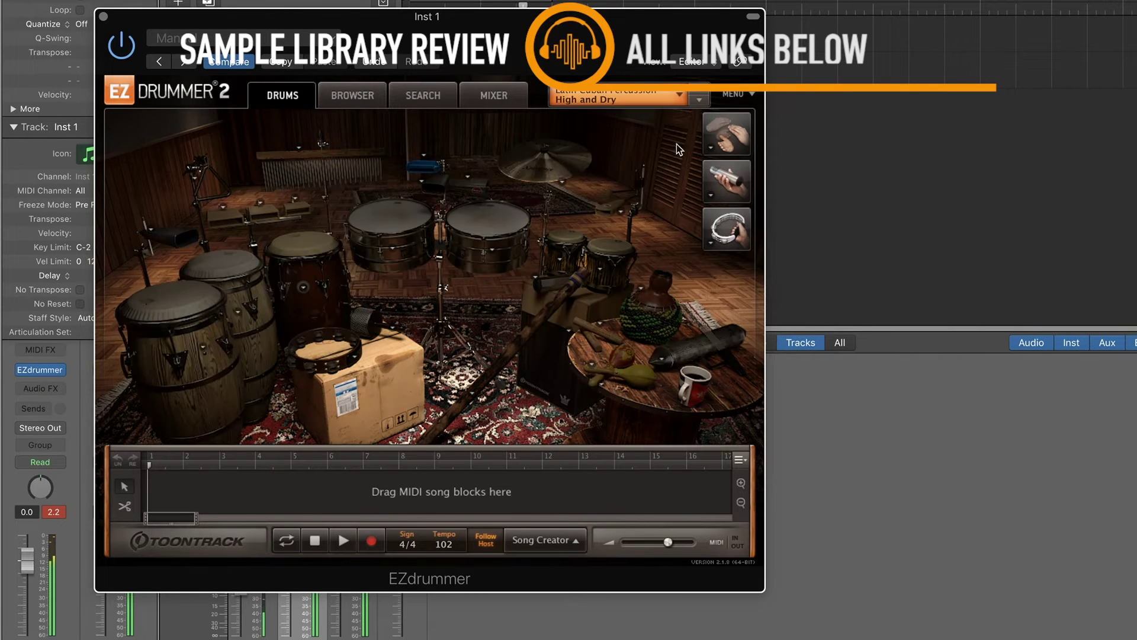
pyautogui.click(678, 96)
pyautogui.moveTo(655, 275)
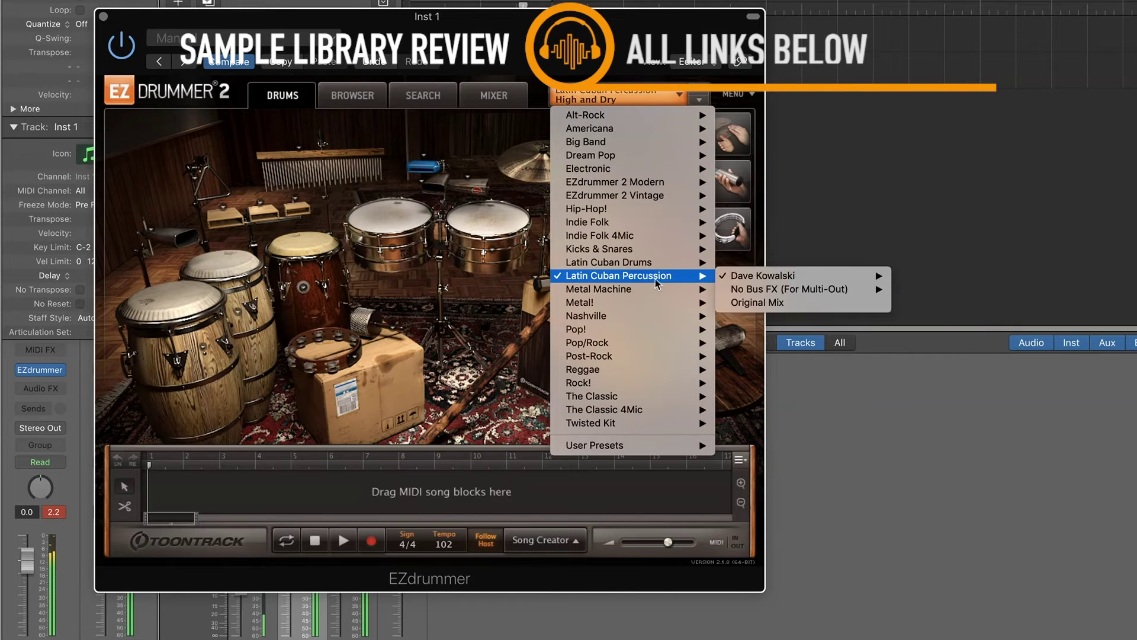
pyautogui.moveTo(794, 276)
pyautogui.click(927, 316)
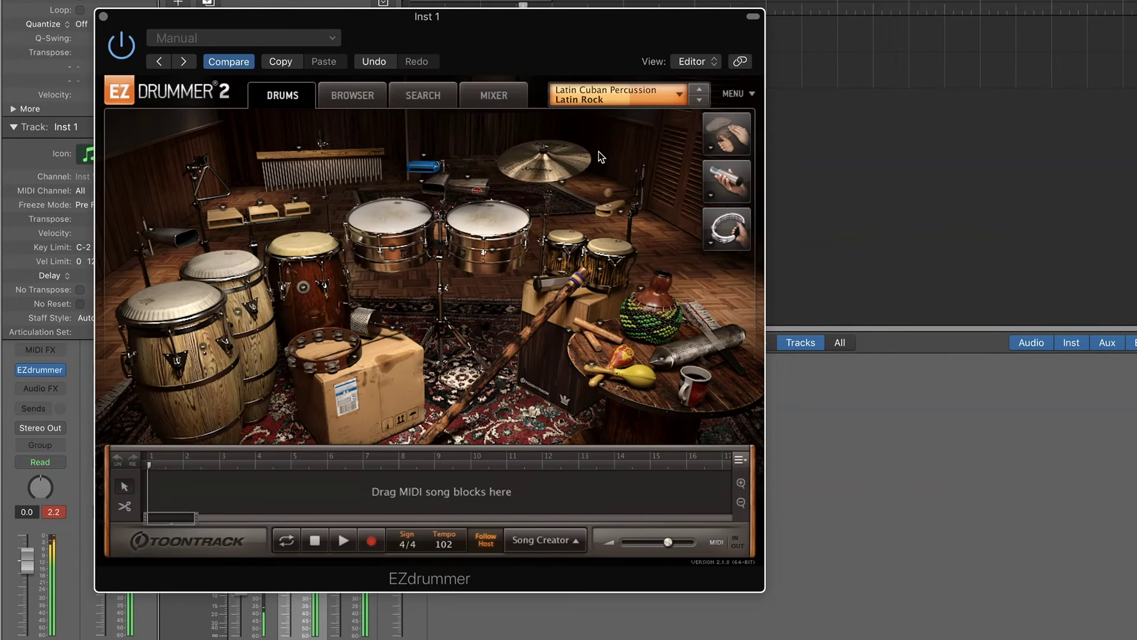
# Preview Variation 03 of the Bachata Fill Patterns at 68 BPM in the Bongos Straight 4/4 grooves.
pyautogui.click(364, 97)
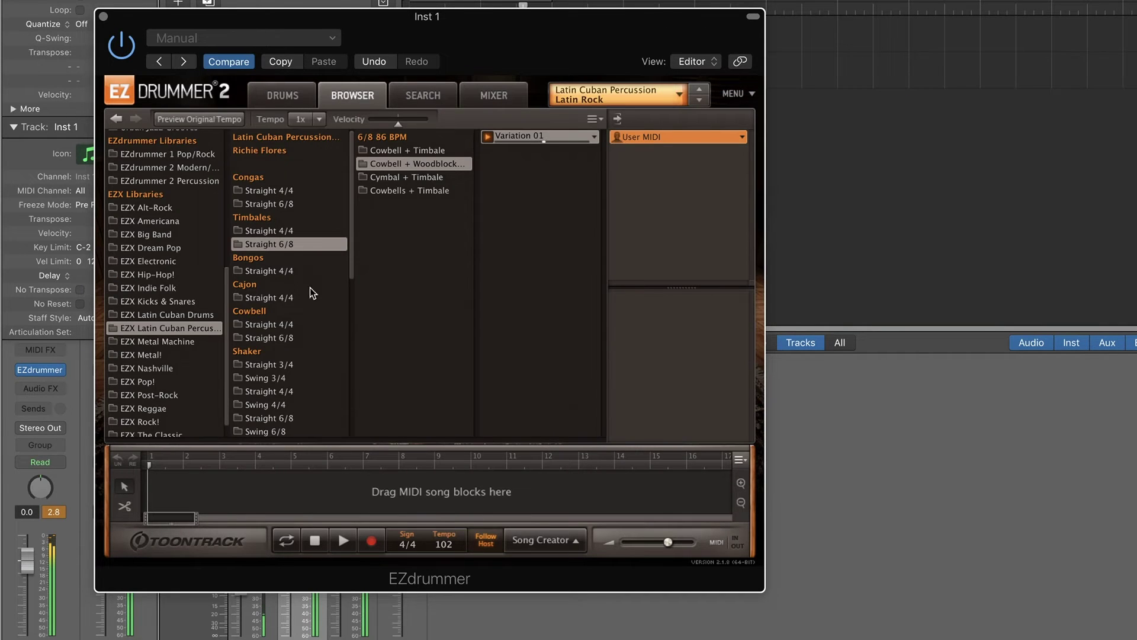
pyautogui.click(289, 272)
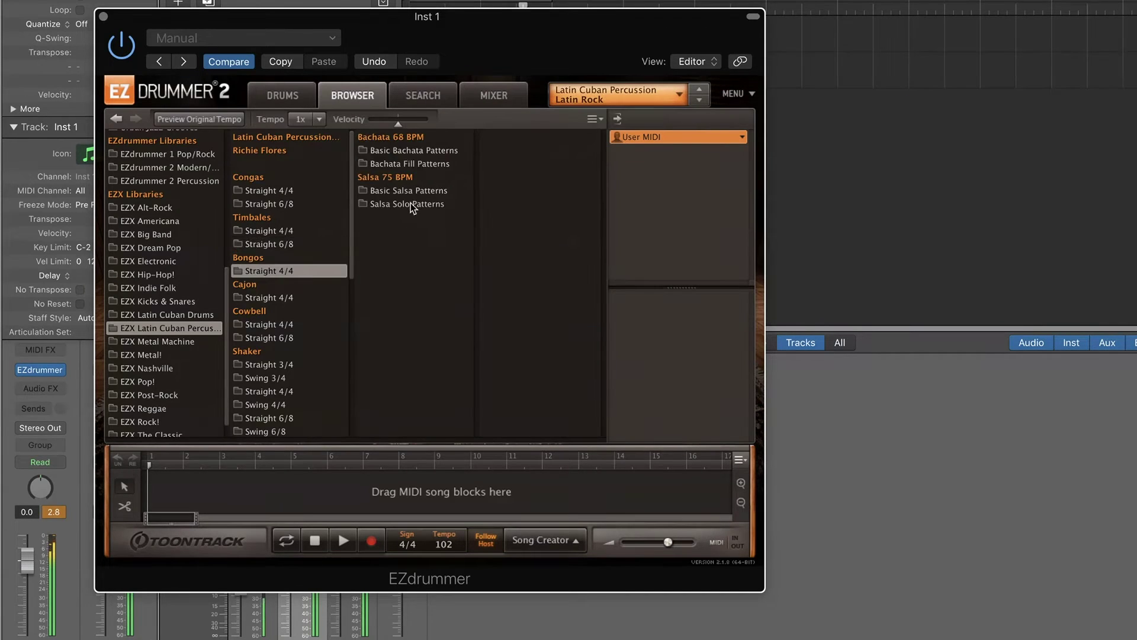
pyautogui.click(435, 165)
pyautogui.click(502, 163)
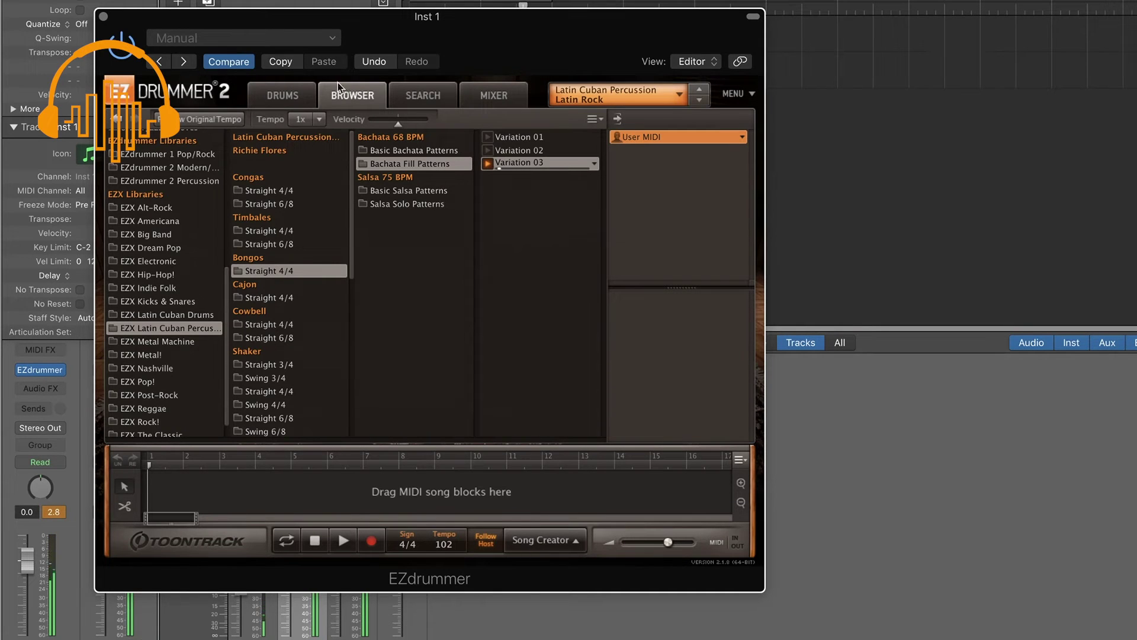
# Return to the kit view, and compare the Original Mix and Basic presets of Latin Cuban Percussion on the bongo fill.
pyautogui.click(289, 93)
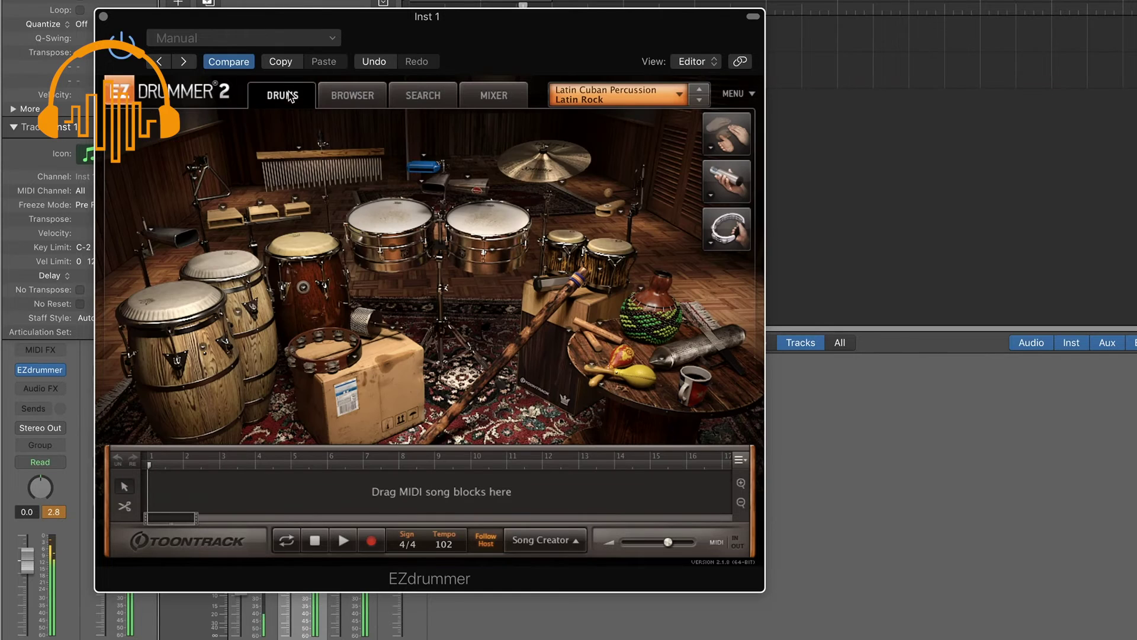
pyautogui.click(680, 96)
pyautogui.moveTo(635, 268)
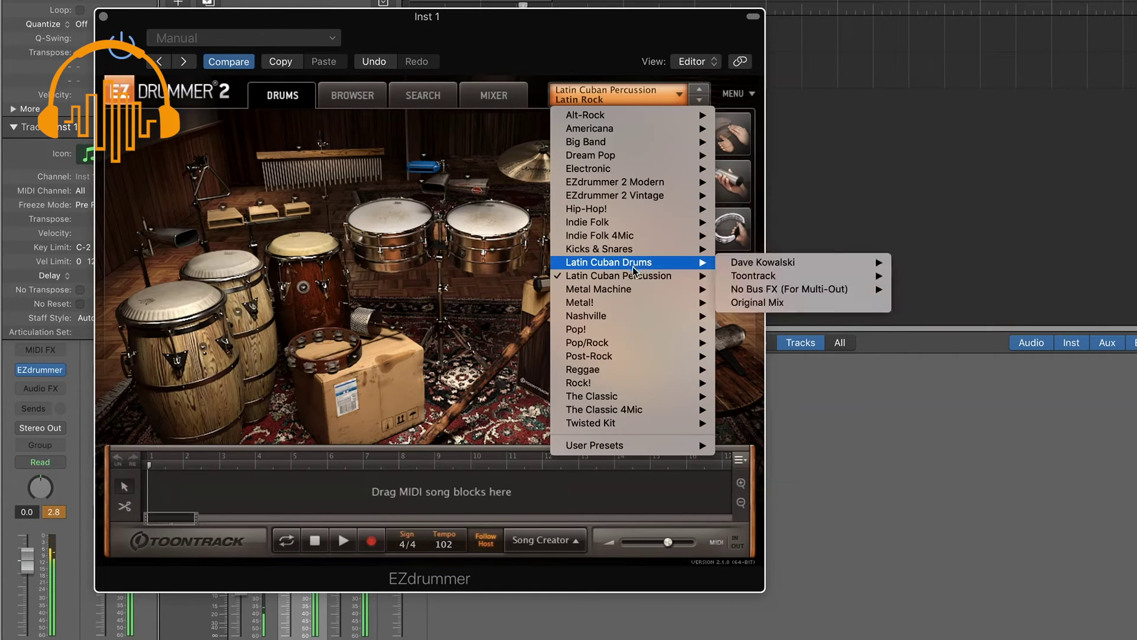
pyautogui.click(761, 301)
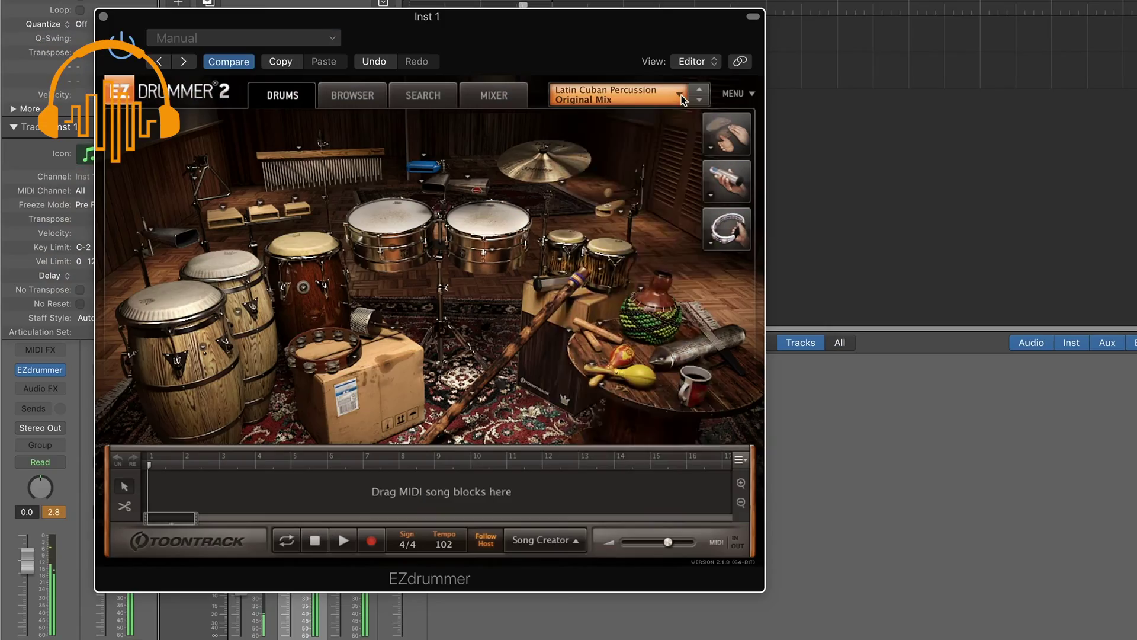
pyautogui.click(680, 96)
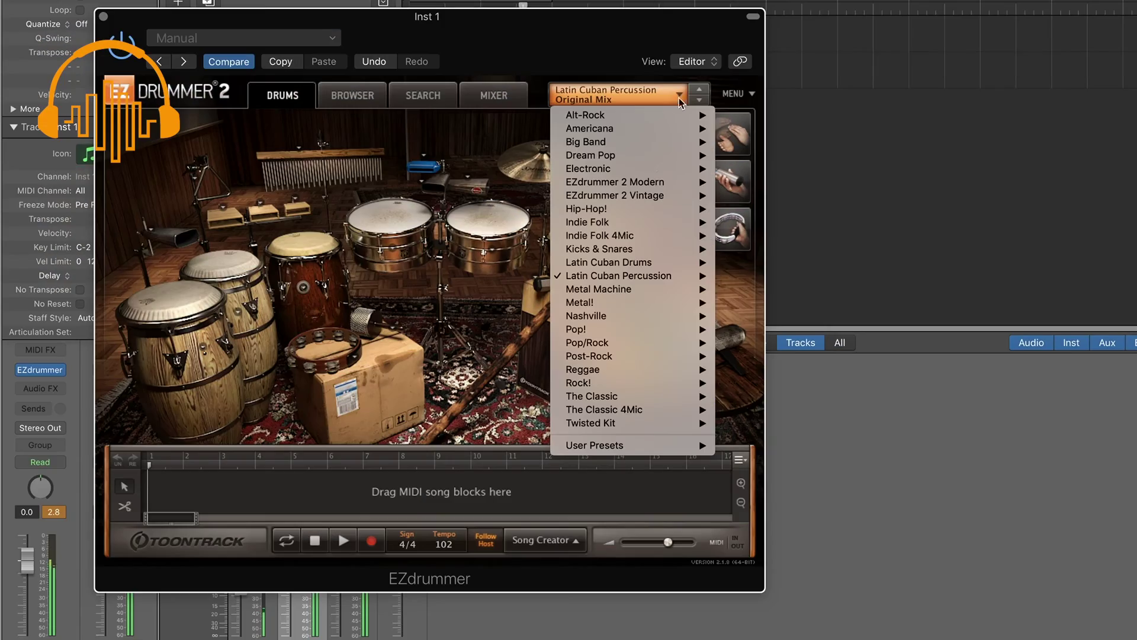
pyautogui.moveTo(637, 276)
pyautogui.moveTo(751, 277)
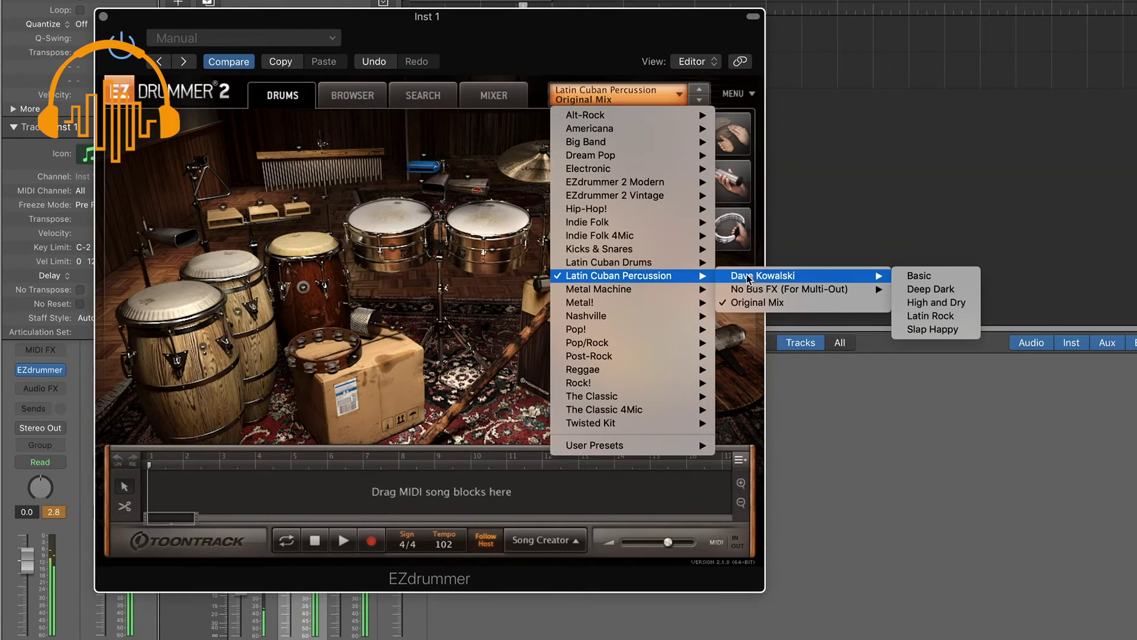
pyautogui.click(920, 276)
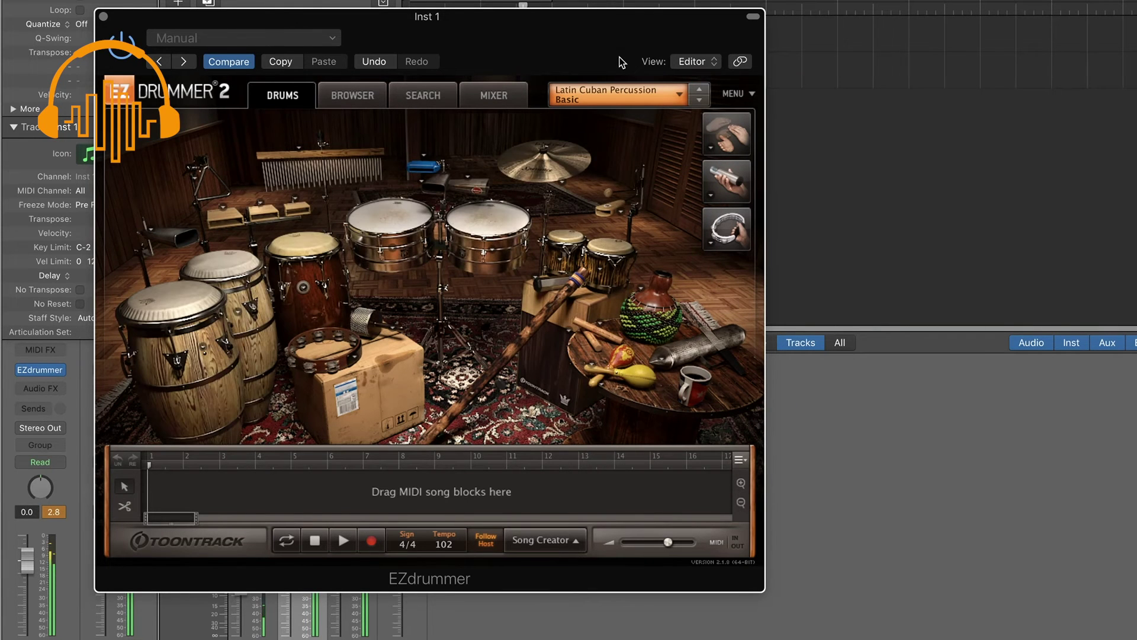
# Switch the bongo fill to the Deep Dark preset, and advance through High and Dry to Latin Rock.
pyautogui.click(679, 95)
pyautogui.moveTo(635, 277)
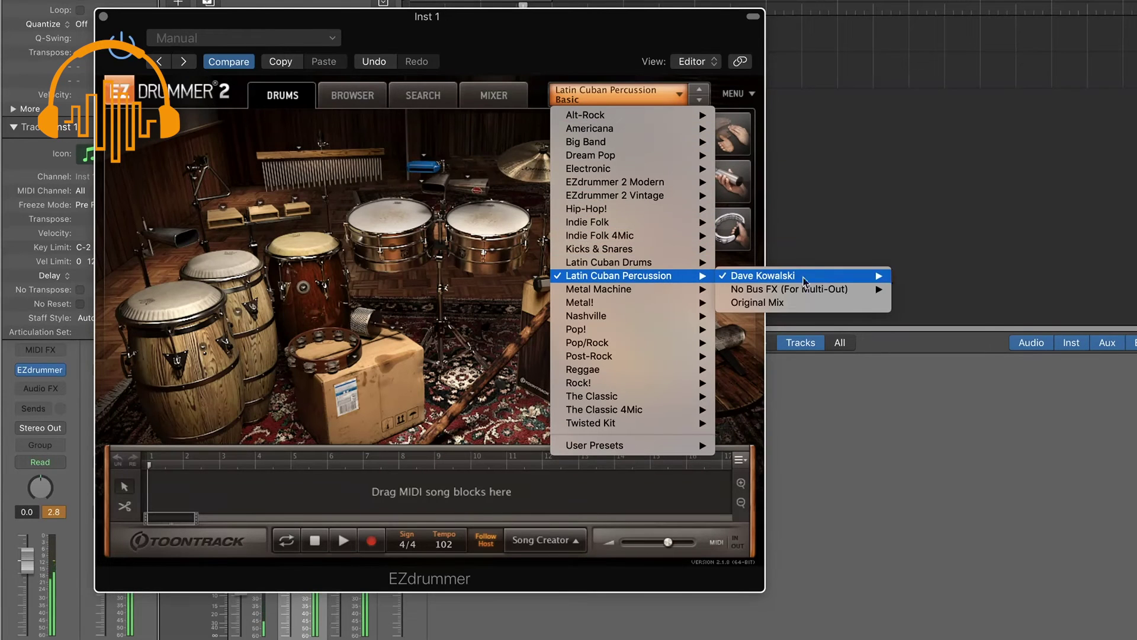
pyautogui.moveTo(847, 278)
pyautogui.click(933, 289)
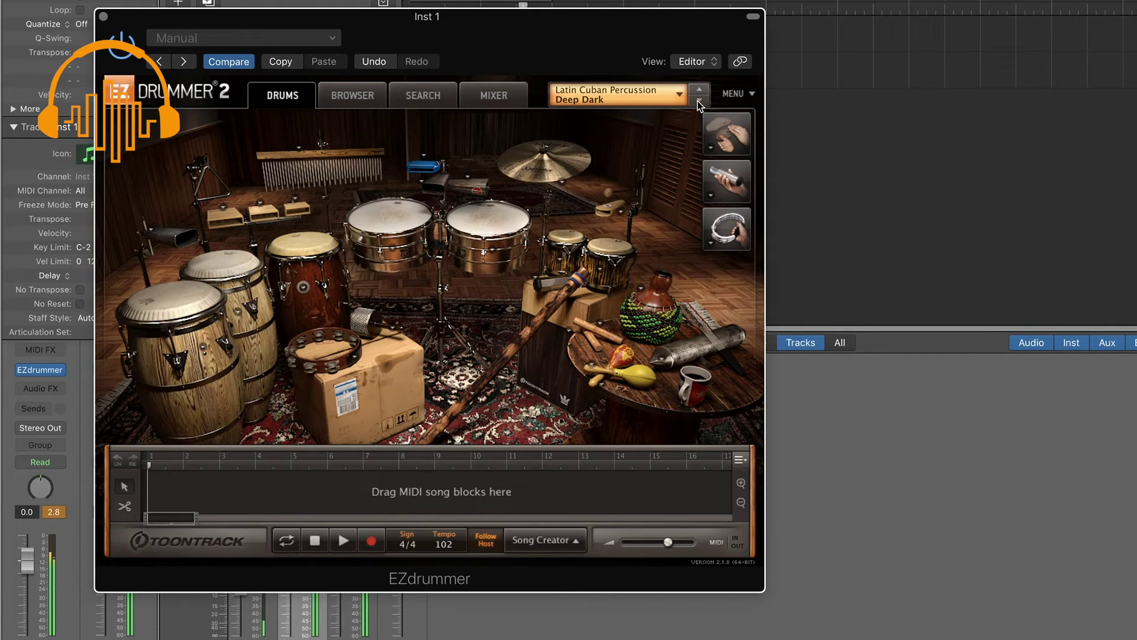
pyautogui.click(698, 102)
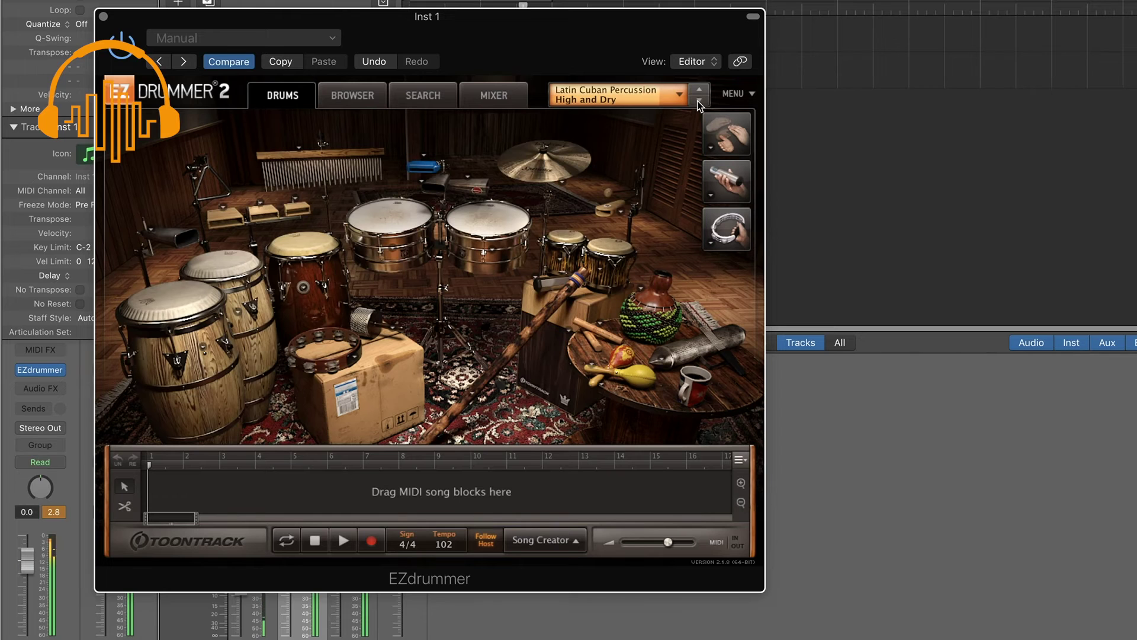
pyautogui.click(698, 102)
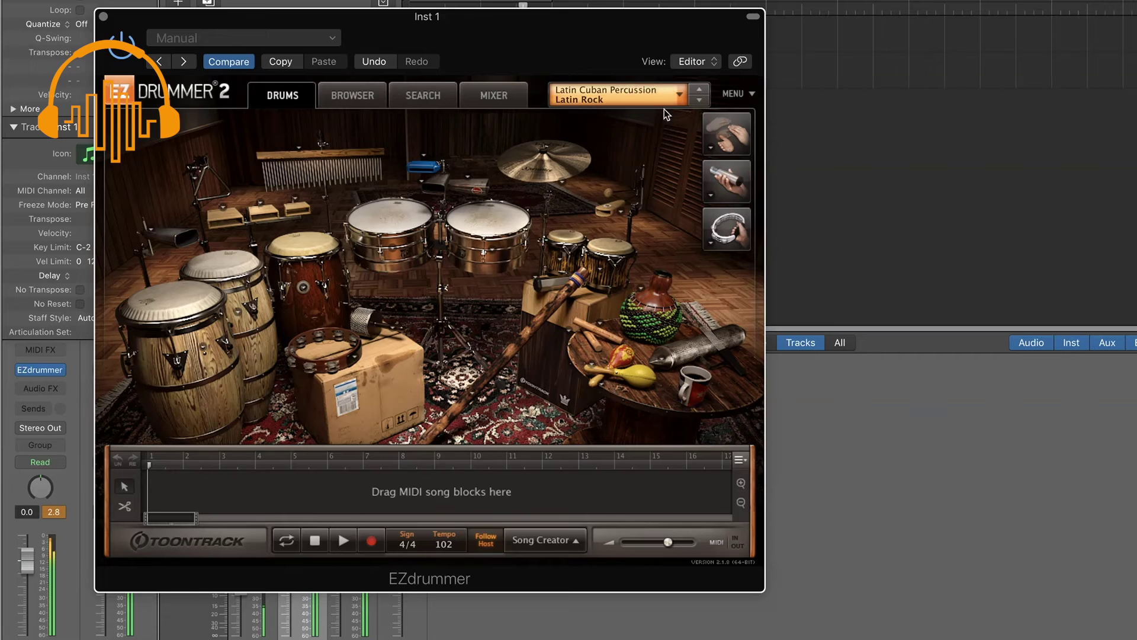
# Preview Variation 04 of the Funk 104 BPM Groove Patterns in the Cajon Straight 4/4 grooves.
pyautogui.click(365, 93)
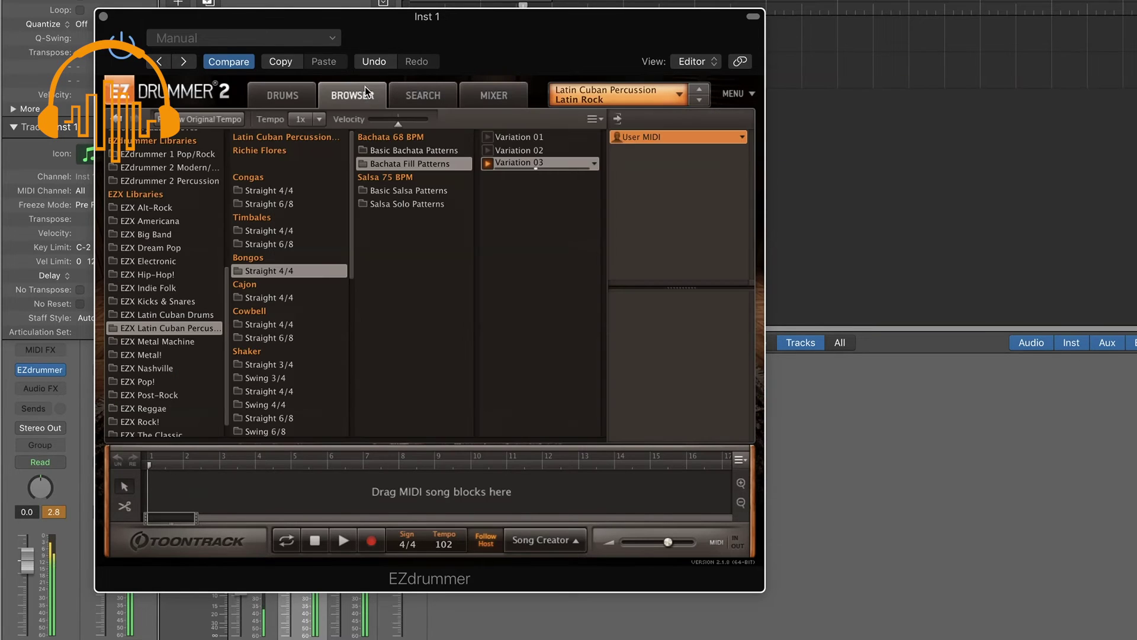
pyautogui.click(282, 299)
pyautogui.click(429, 163)
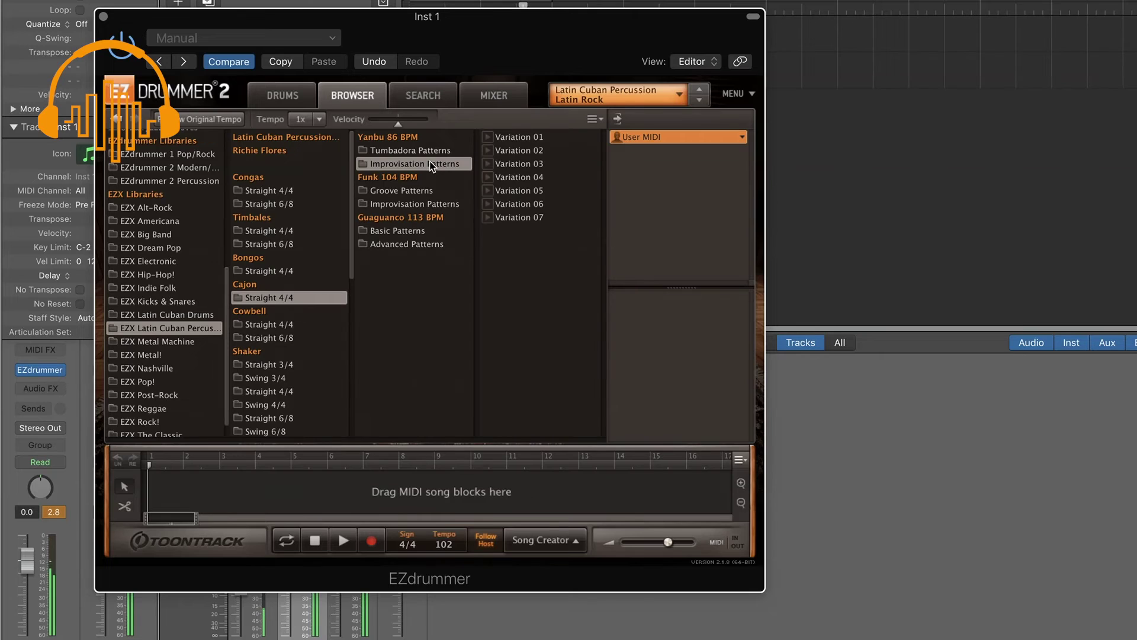
pyautogui.click(452, 190)
pyautogui.click(448, 205)
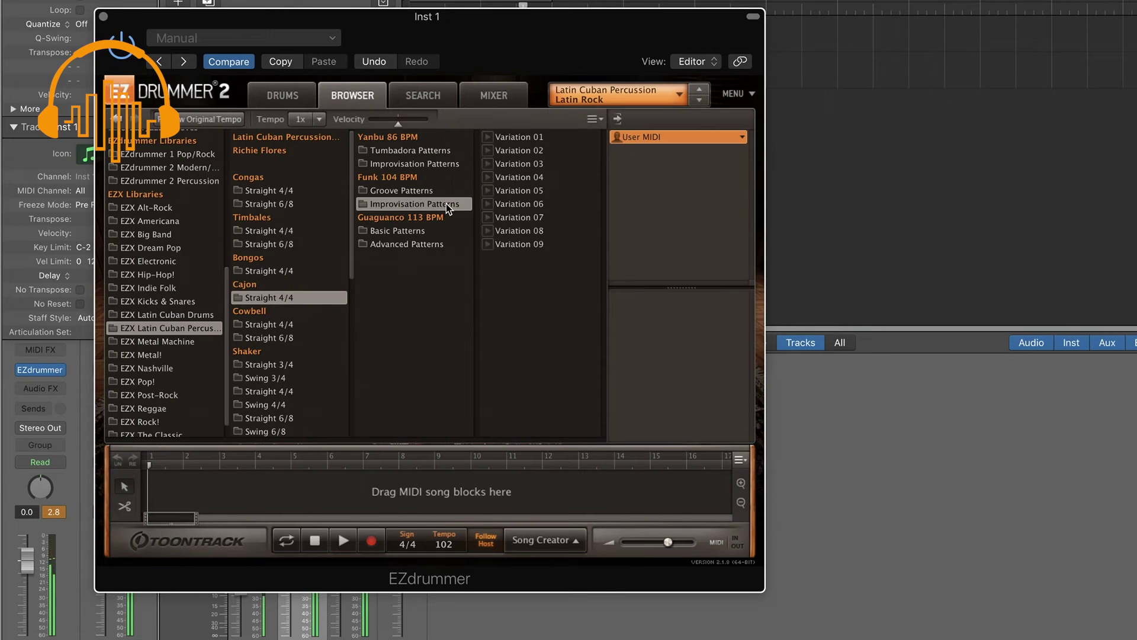
pyautogui.click(437, 191)
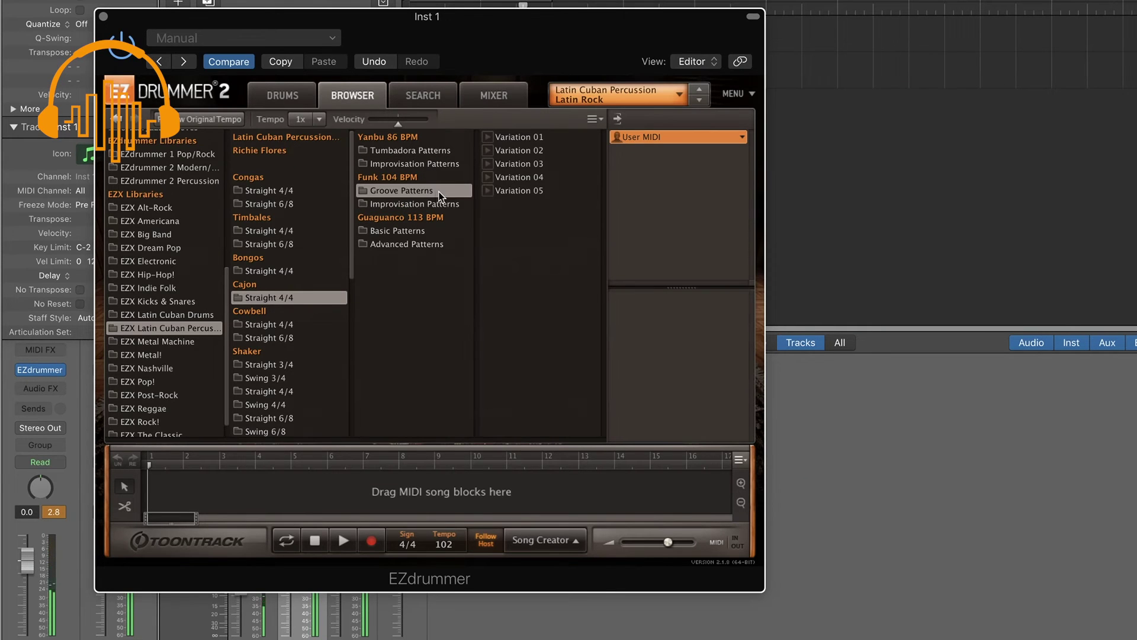
pyautogui.click(507, 178)
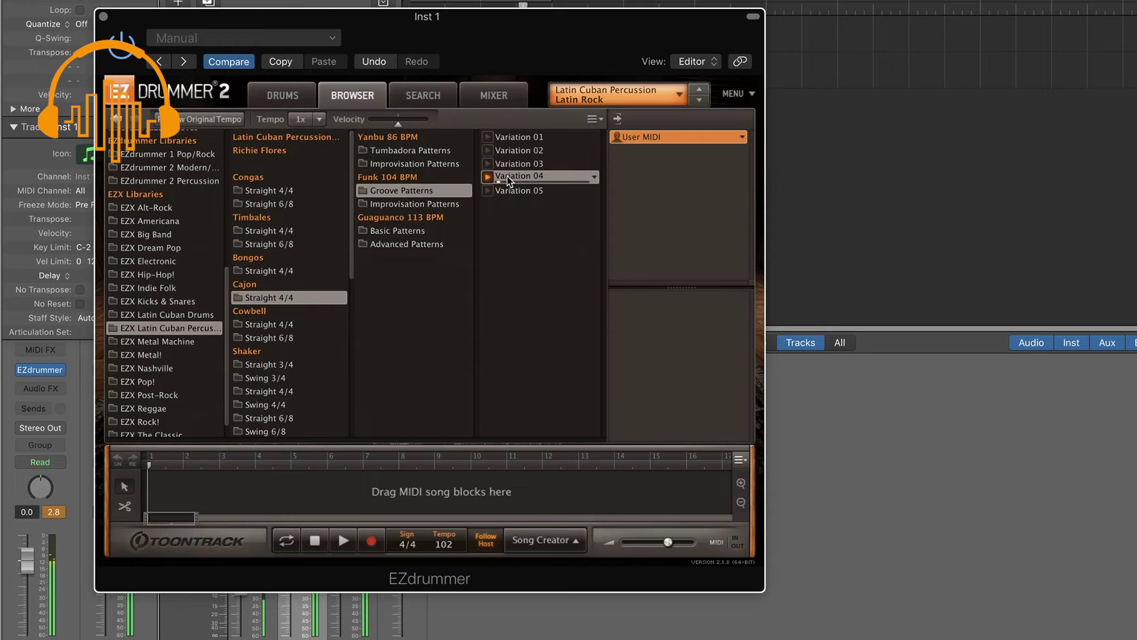
# Return to the kit view and load the Original Mix preset of Latin Cuban Percussion.
pyautogui.click(270, 97)
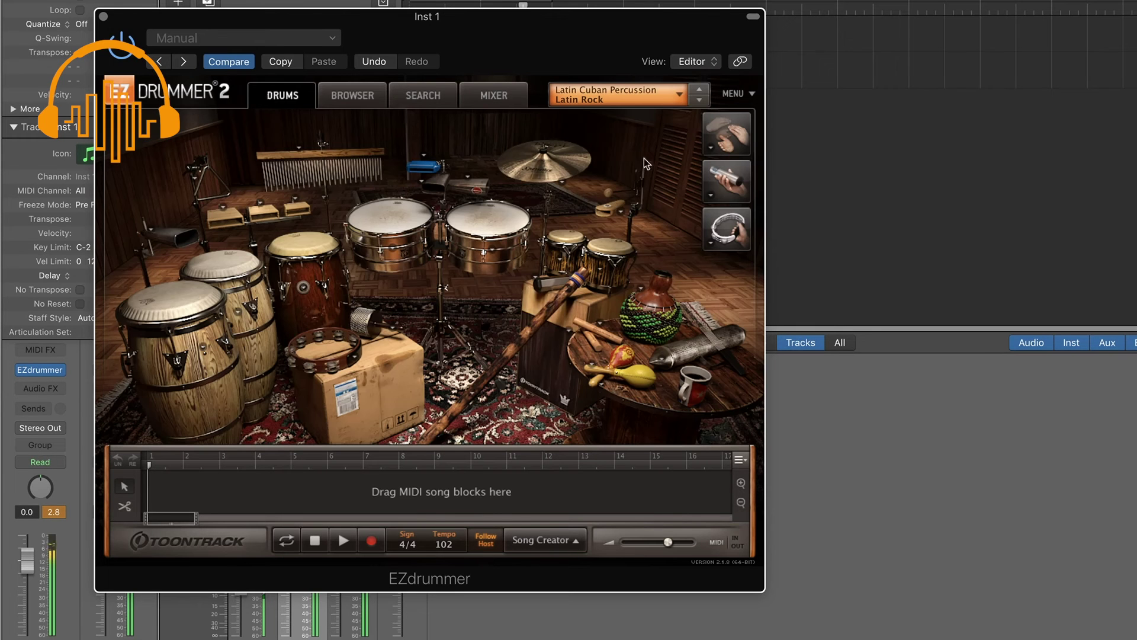
pyautogui.click(682, 99)
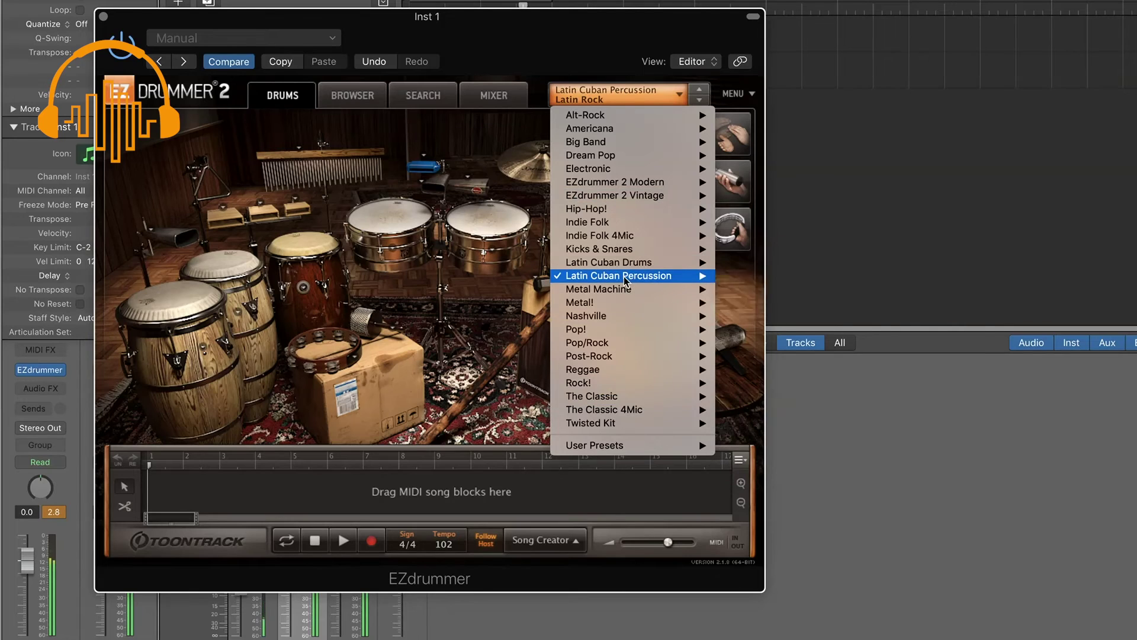
pyautogui.moveTo(624, 276)
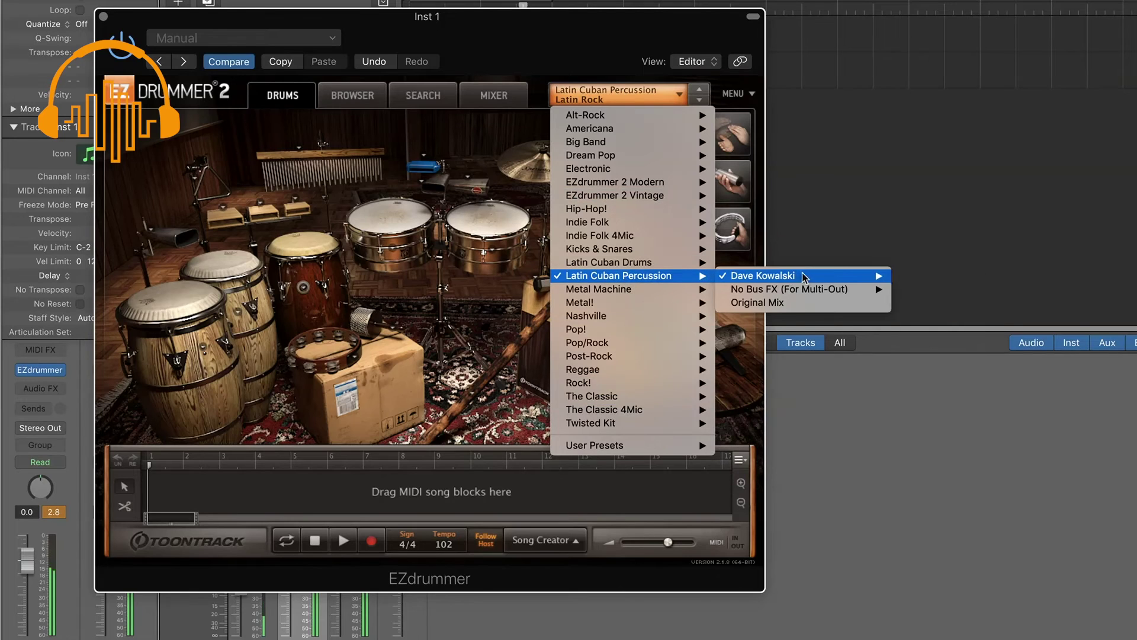
pyautogui.click(809, 308)
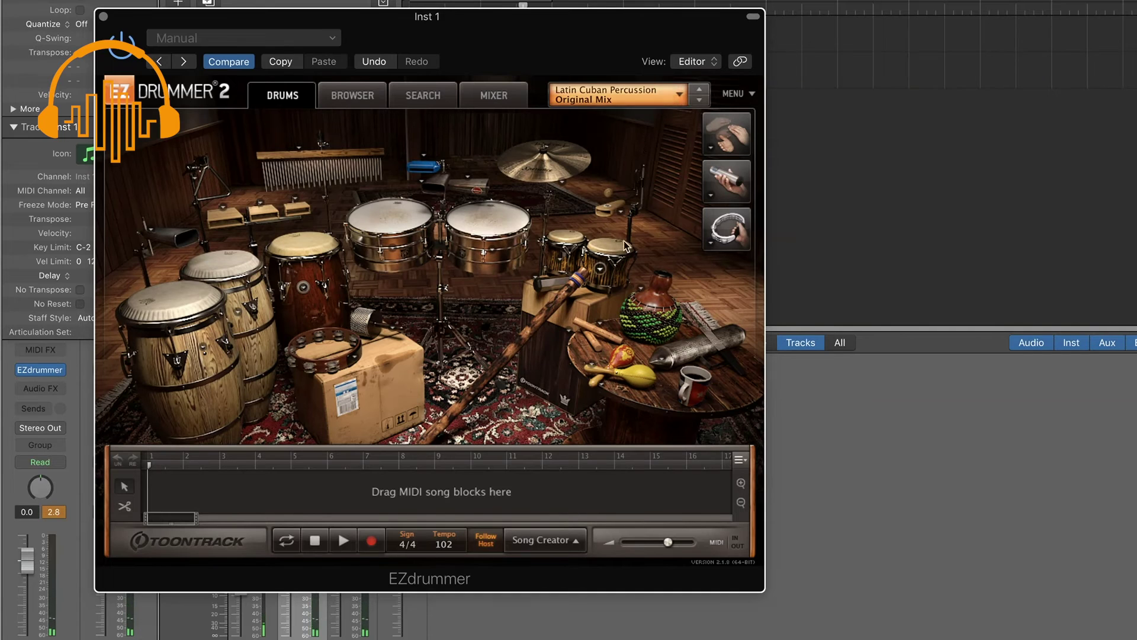
# Restart the preview of cajon funk groove Variation 04, and go back to the kit view.
pyautogui.click(372, 95)
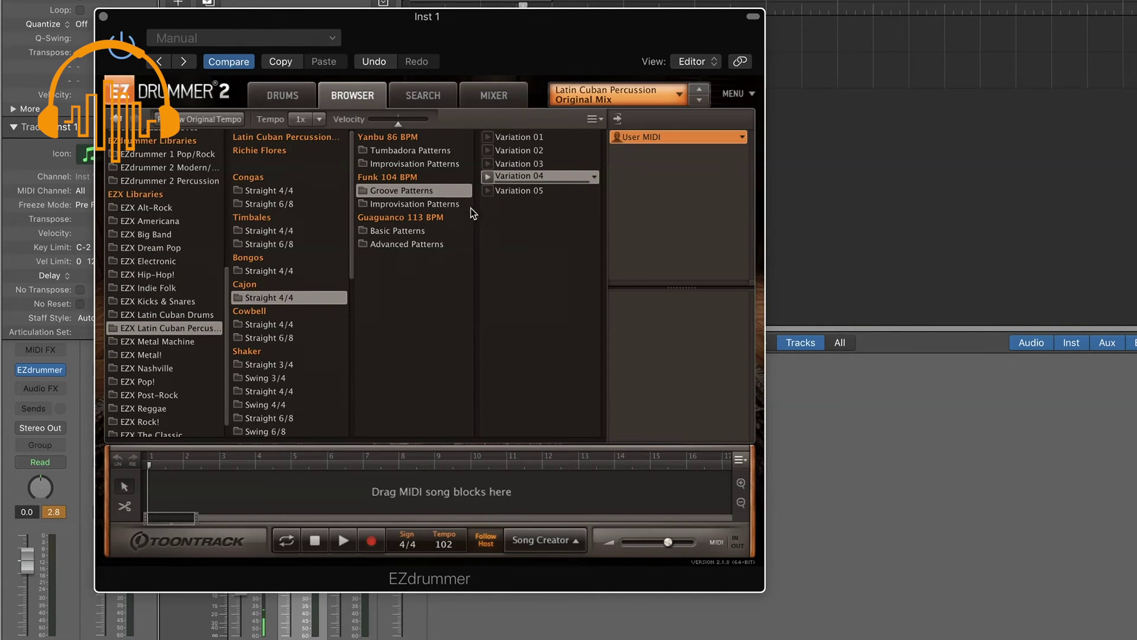
pyautogui.click(487, 177)
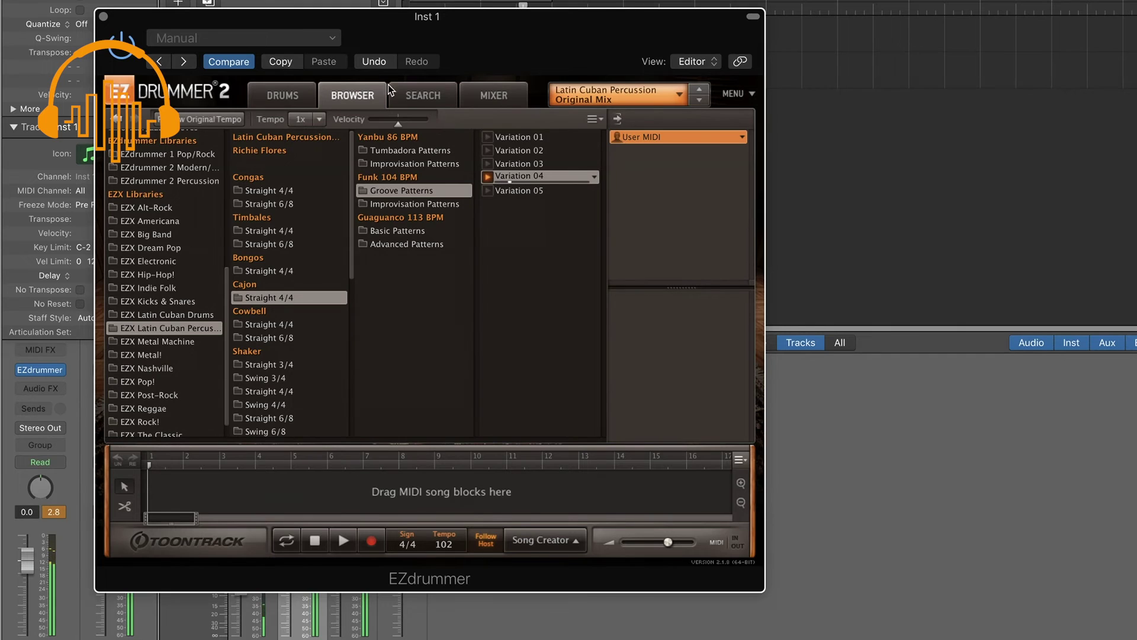
pyautogui.click(289, 98)
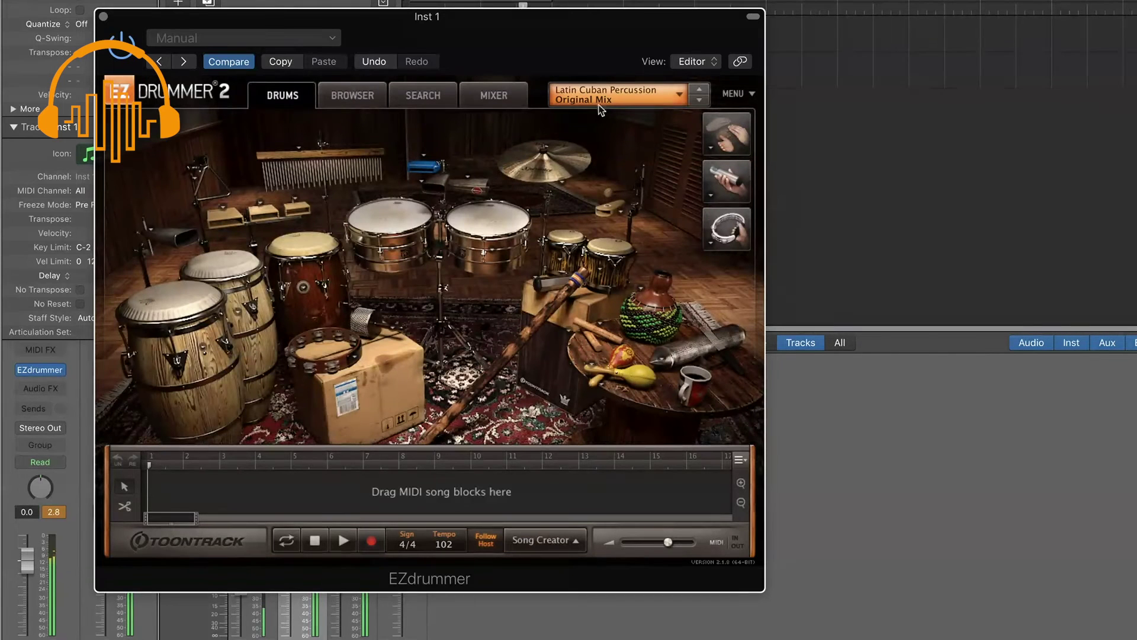
# Audition the cajon groove with the Basic preset, and advance through Deep Dark and High and Dry to Latin Rock.
pyautogui.click(680, 96)
pyautogui.moveTo(639, 277)
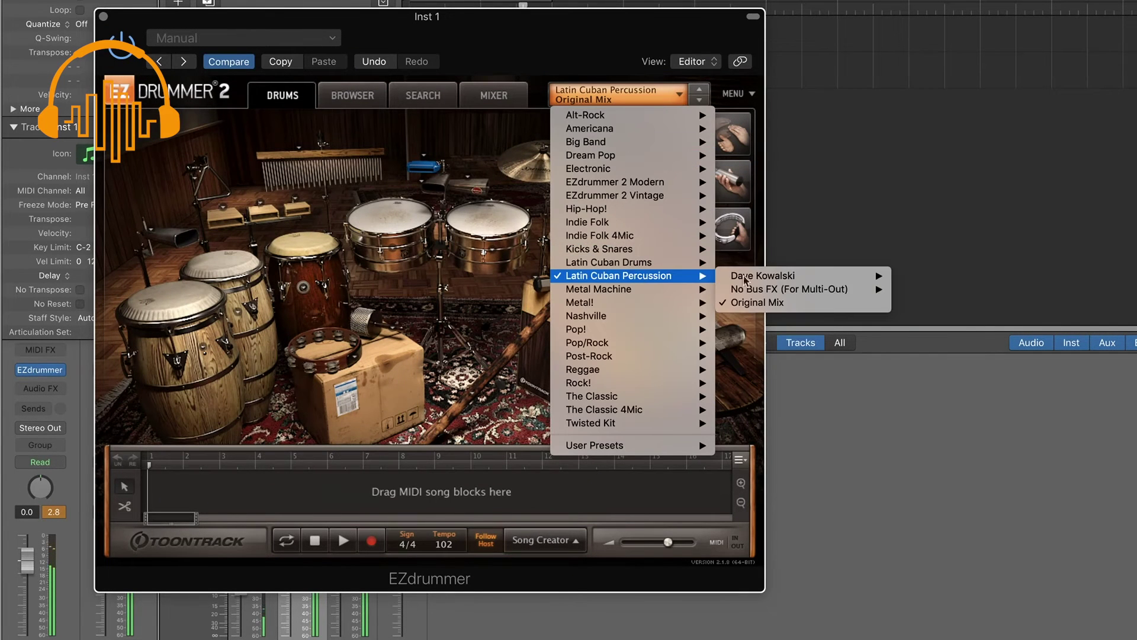
pyautogui.moveTo(764, 276)
pyautogui.click(913, 276)
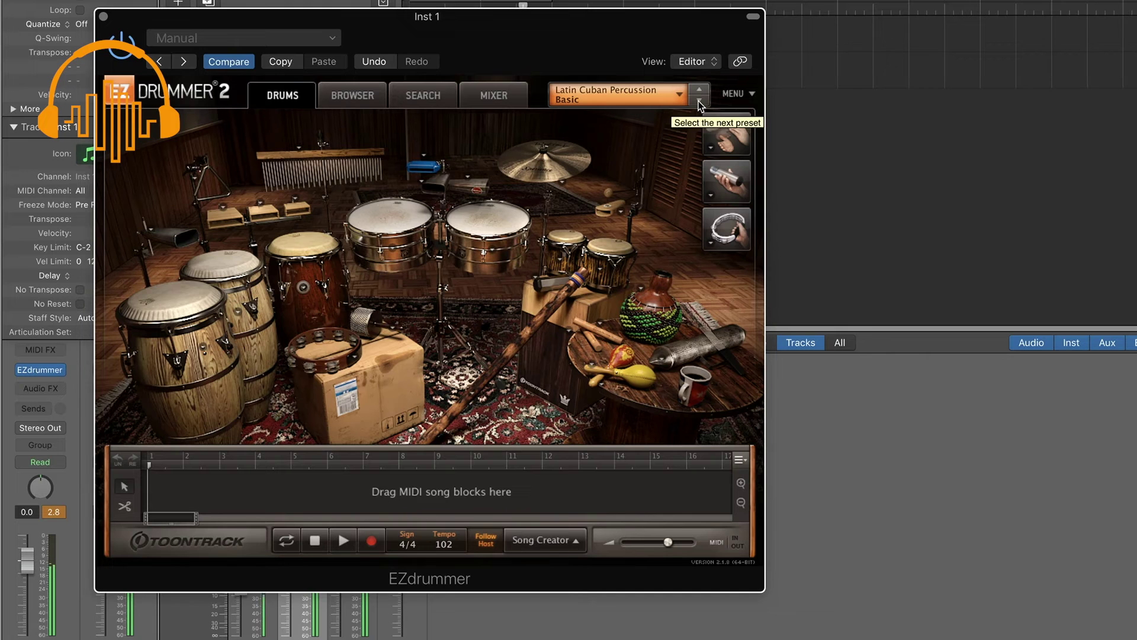
pyautogui.click(699, 100)
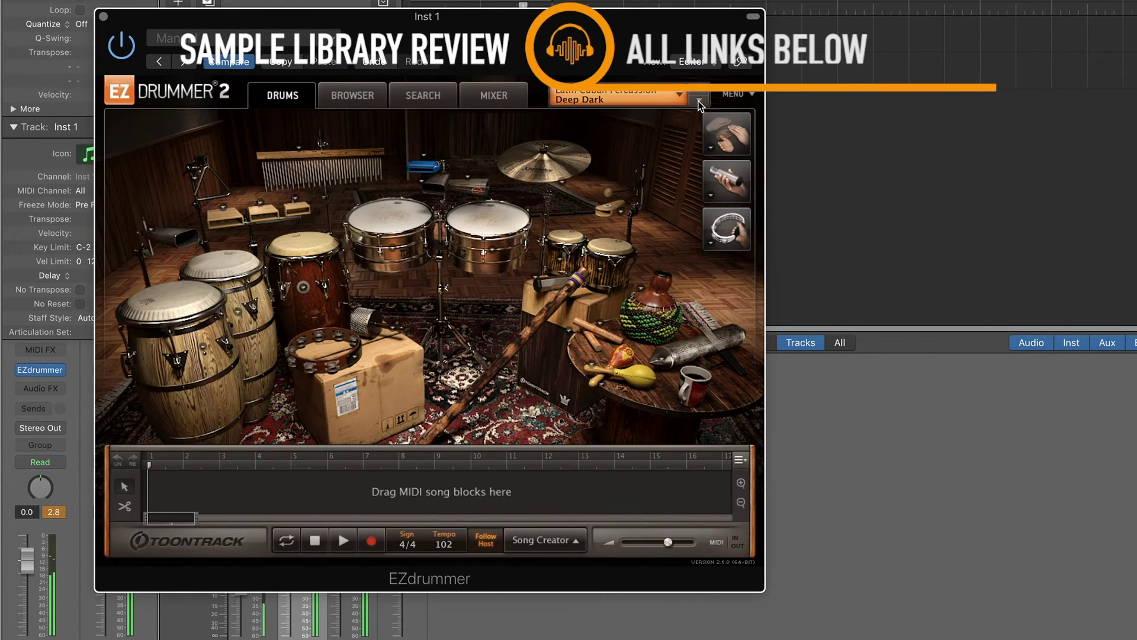
pyautogui.click(699, 100)
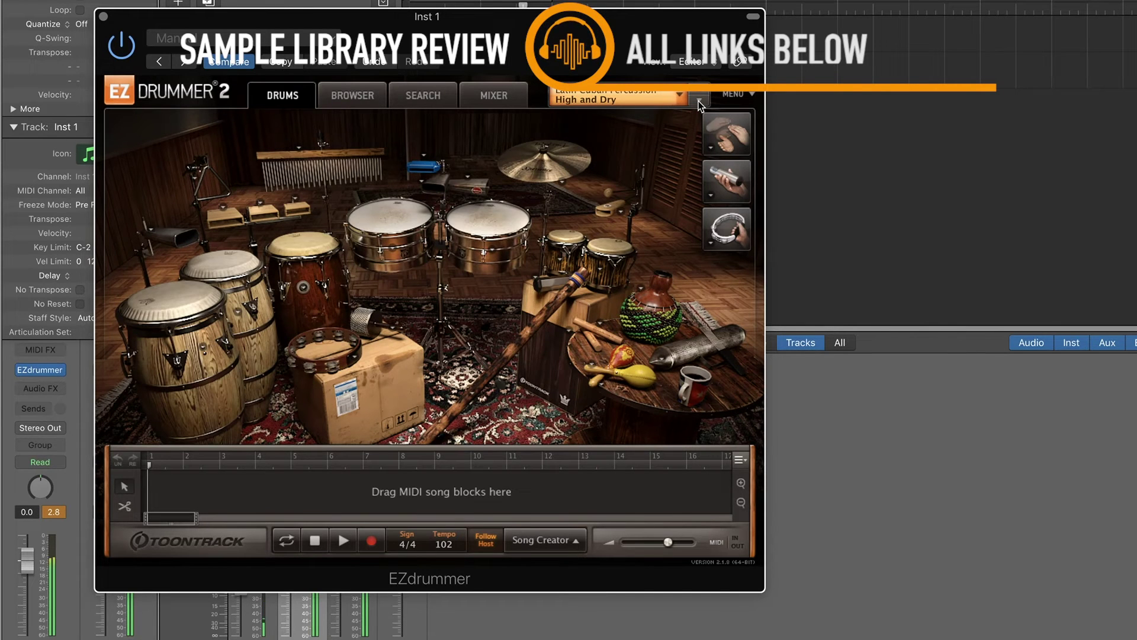
pyautogui.click(698, 101)
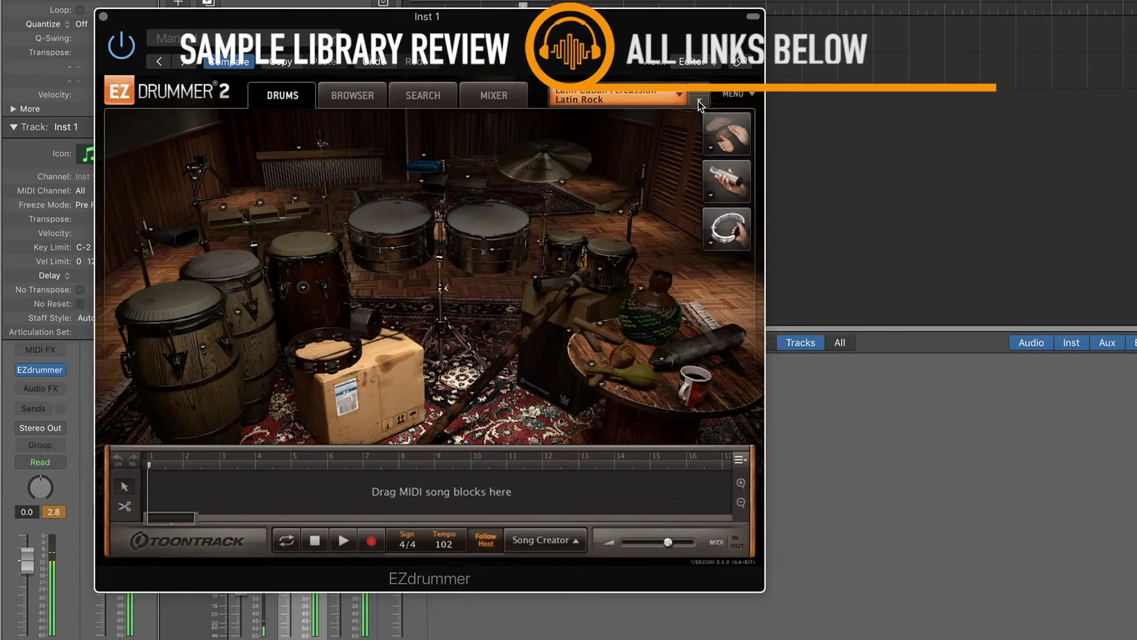
# Browse the Straight 4/4 and Straight 6/8 groove folders of the Cowbell in the Latin Cuban Percussion library.
pyautogui.click(364, 98)
pyautogui.click(302, 325)
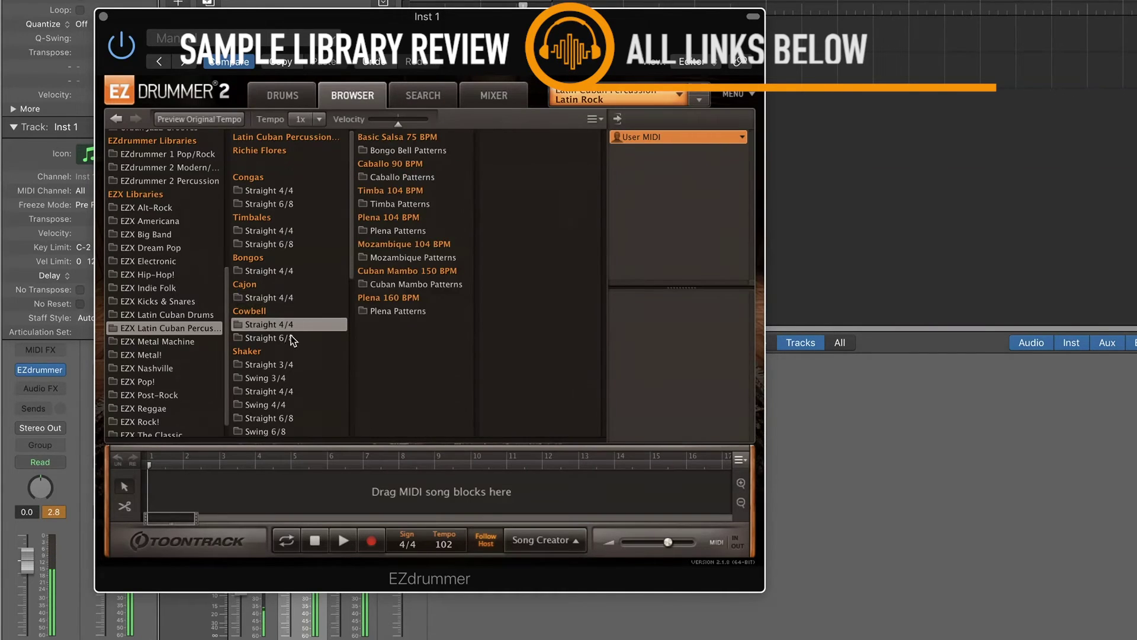
pyautogui.click(291, 336)
# Preview the 16th No Acc and 16th Acc 1 2 3 4 5 6 patterns of the Shaker Swing 6/8 grooves.
pyautogui.scroll(-3, 295, 373)
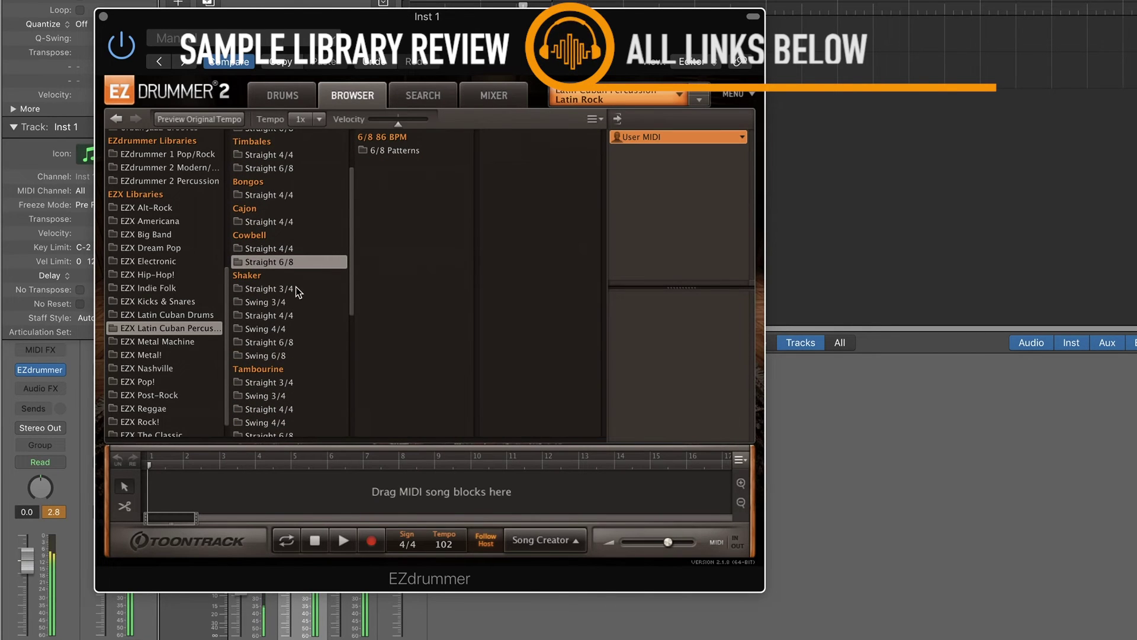
pyautogui.click(295, 343)
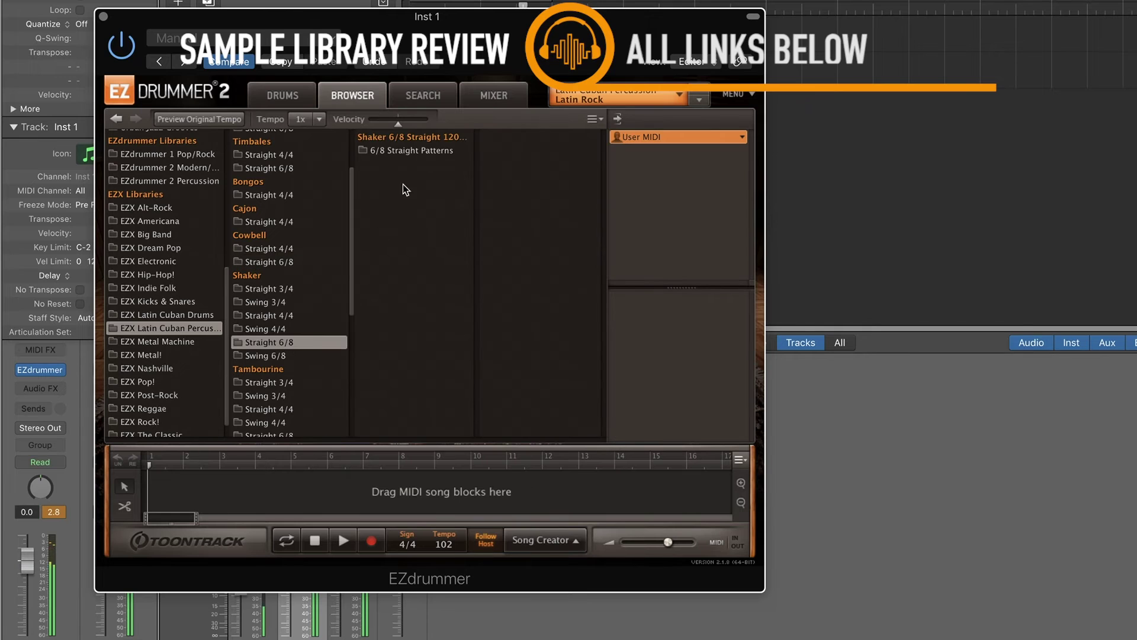
pyautogui.click(296, 356)
pyautogui.click(415, 151)
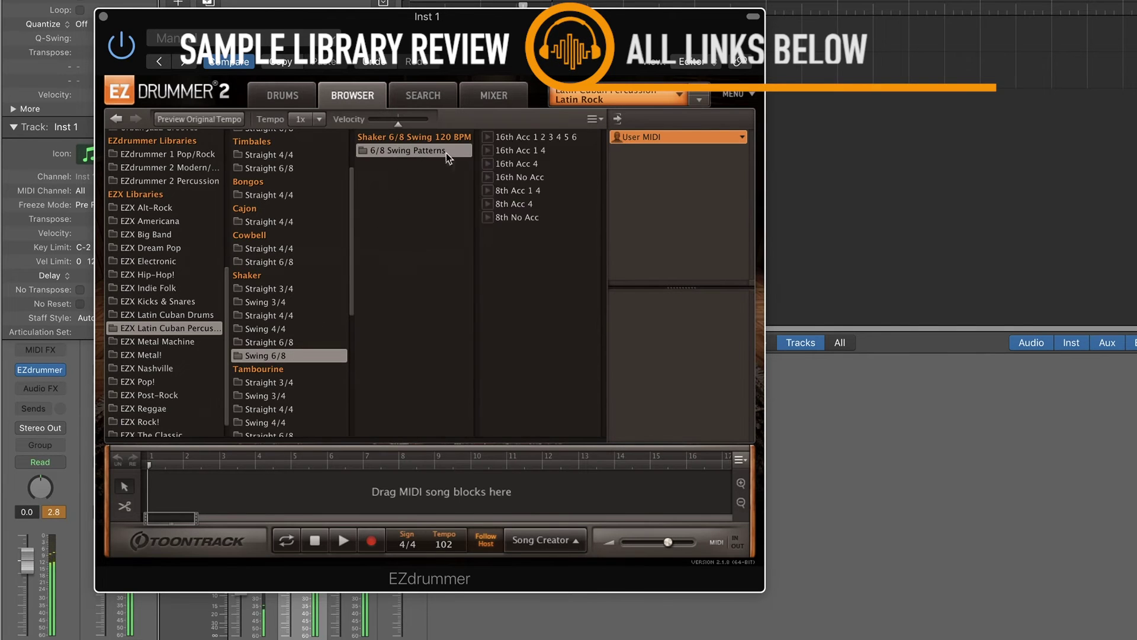
pyautogui.click(488, 178)
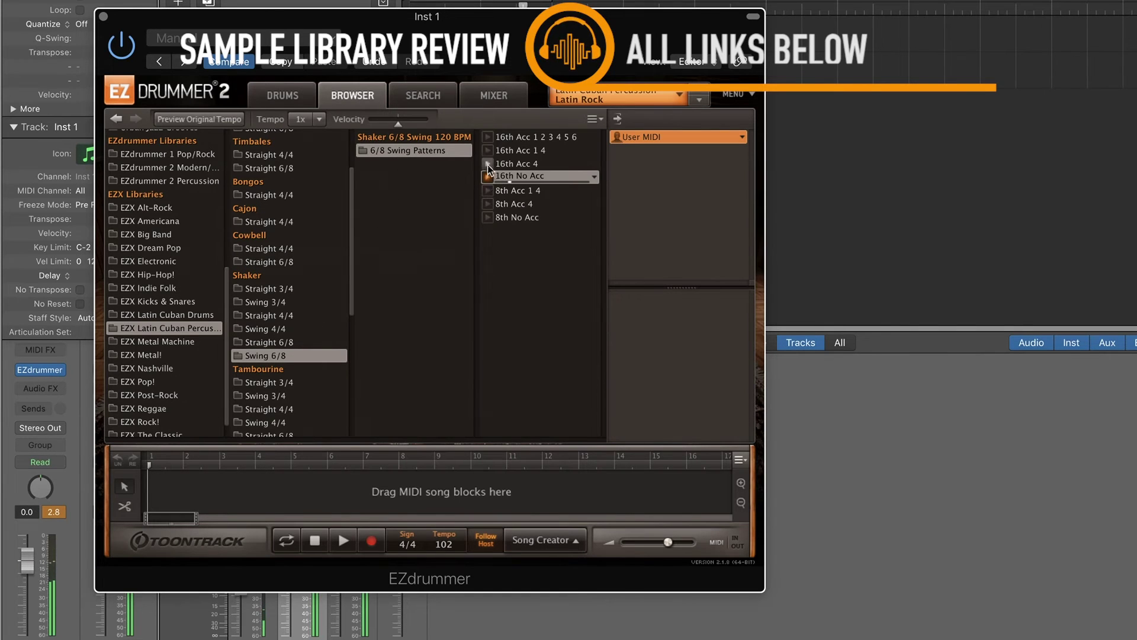
pyautogui.click(489, 138)
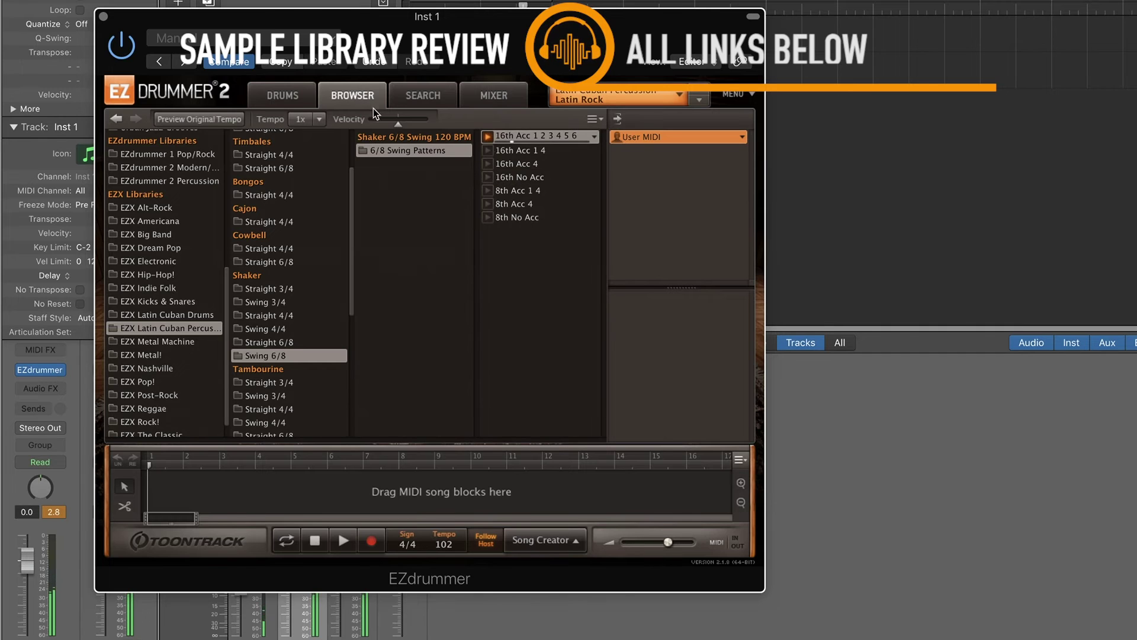
# In the kit view, audition Pearl Eggs, Vintage Metal and Nino Rawhide Egg as the shaker, and settle on the 4" Pearl Hex Ganza.
pyautogui.click(302, 102)
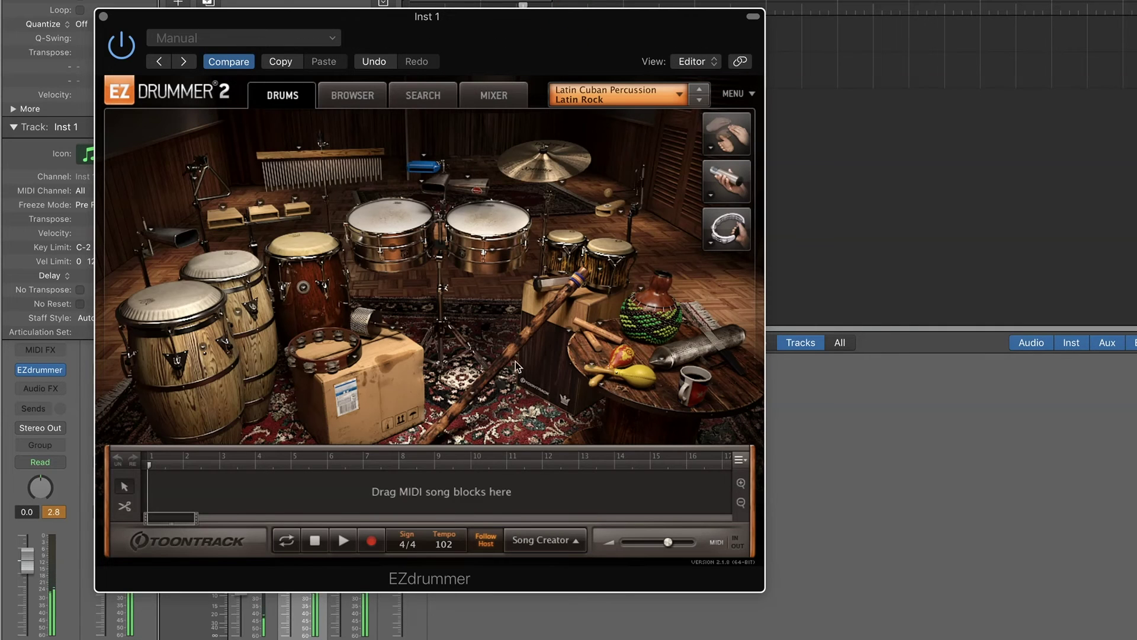
pyautogui.click(537, 279)
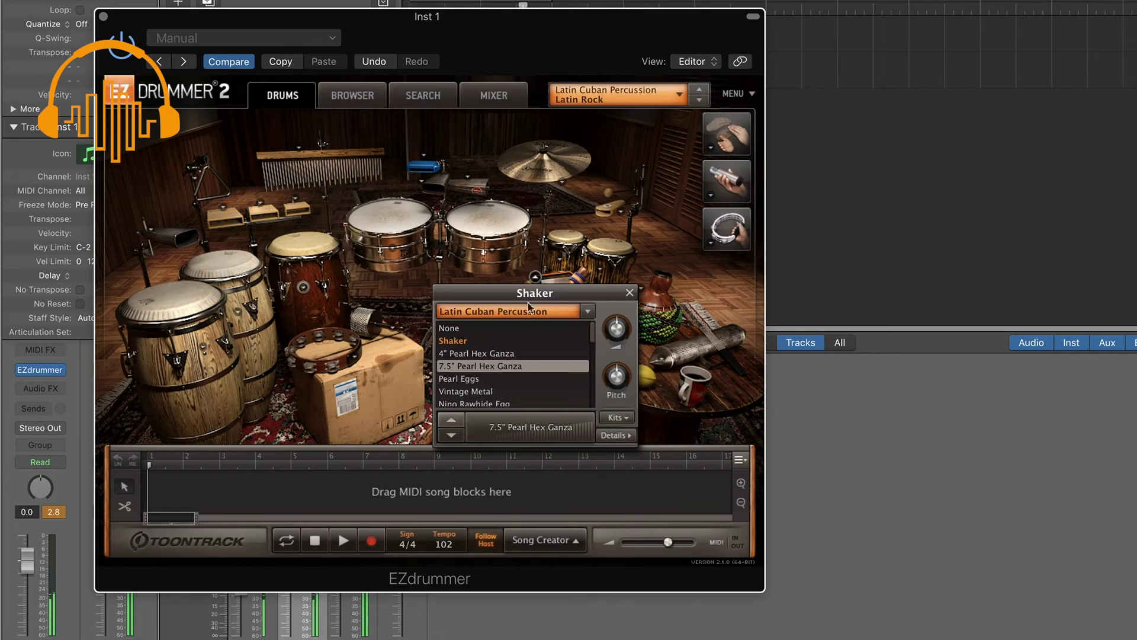
pyautogui.click(505, 379)
pyautogui.click(502, 390)
pyautogui.scroll(-3, 501, 389)
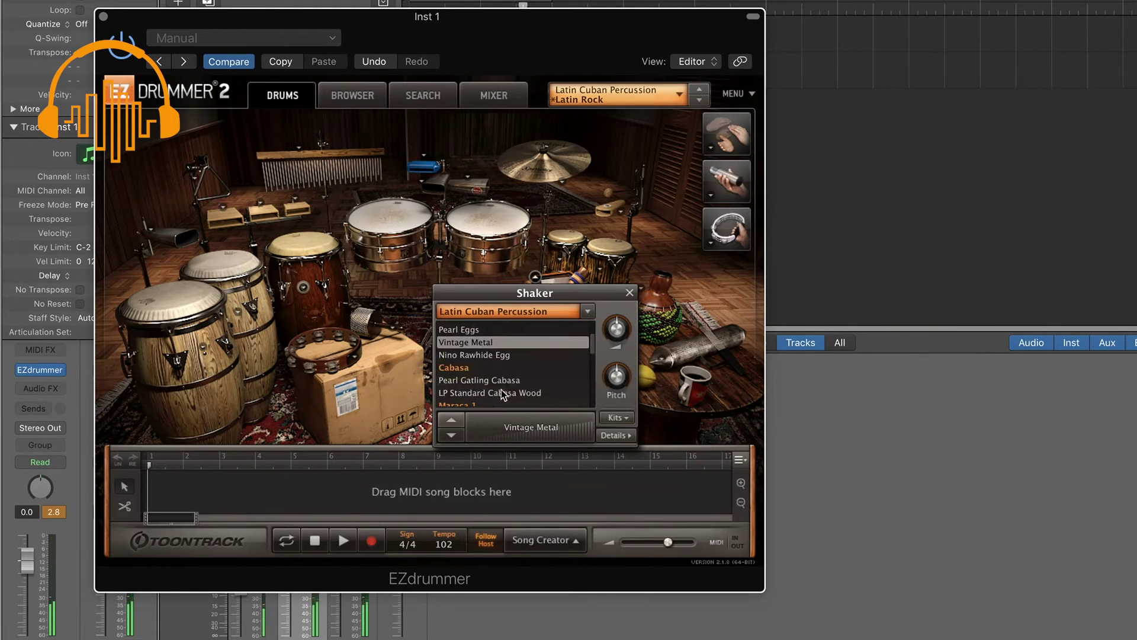
pyautogui.click(495, 353)
pyautogui.scroll(3, 513, 352)
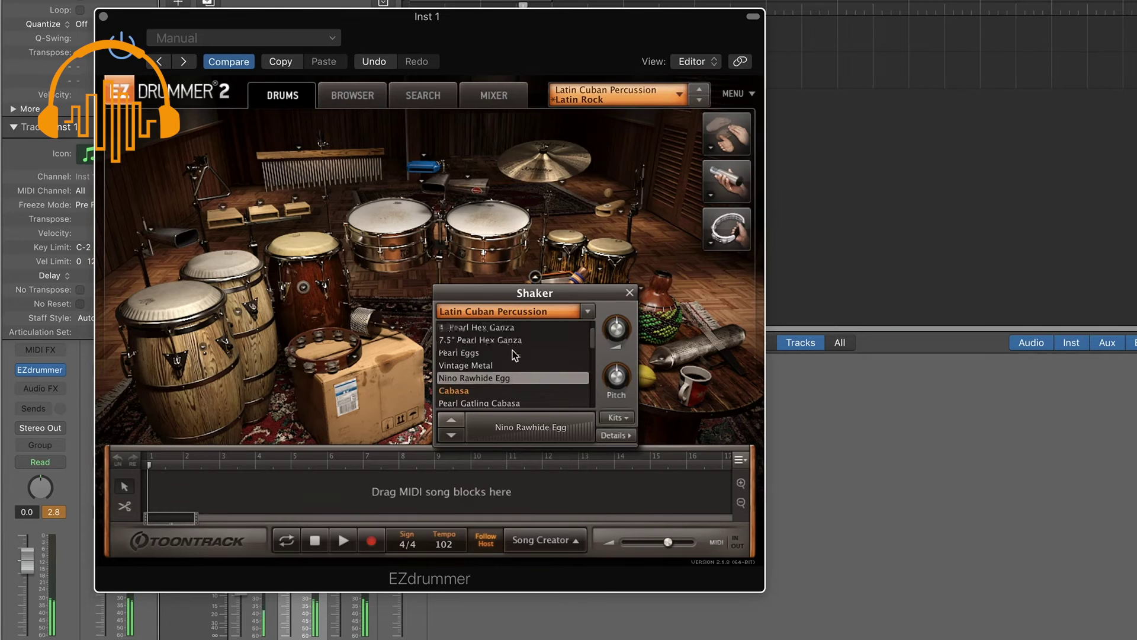
pyautogui.scroll(-1, 513, 353)
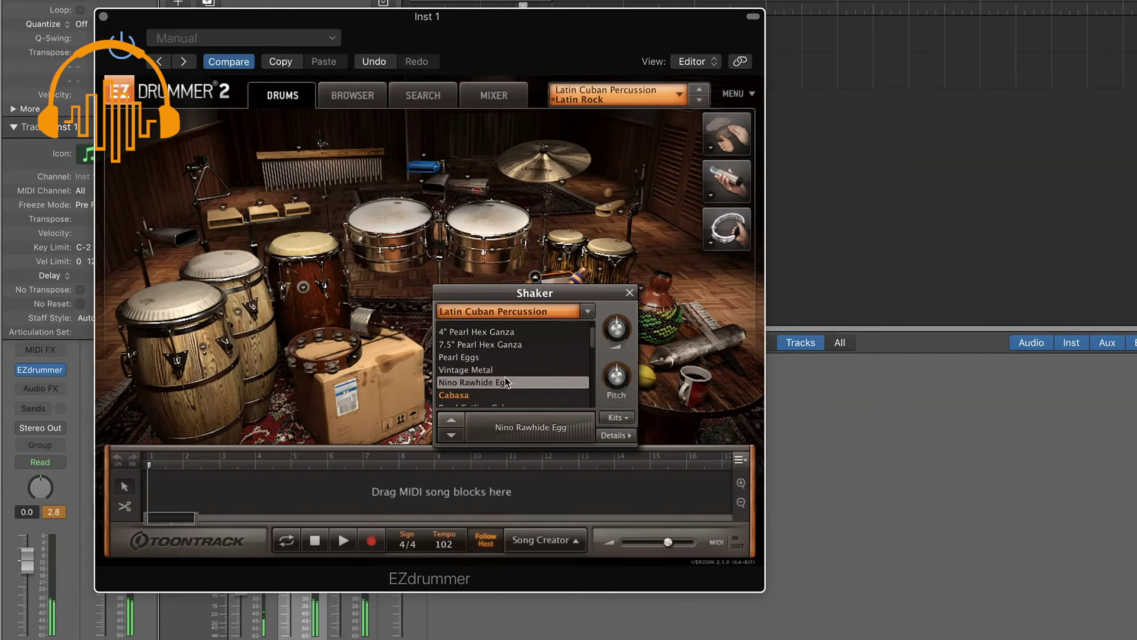
pyautogui.click(514, 331)
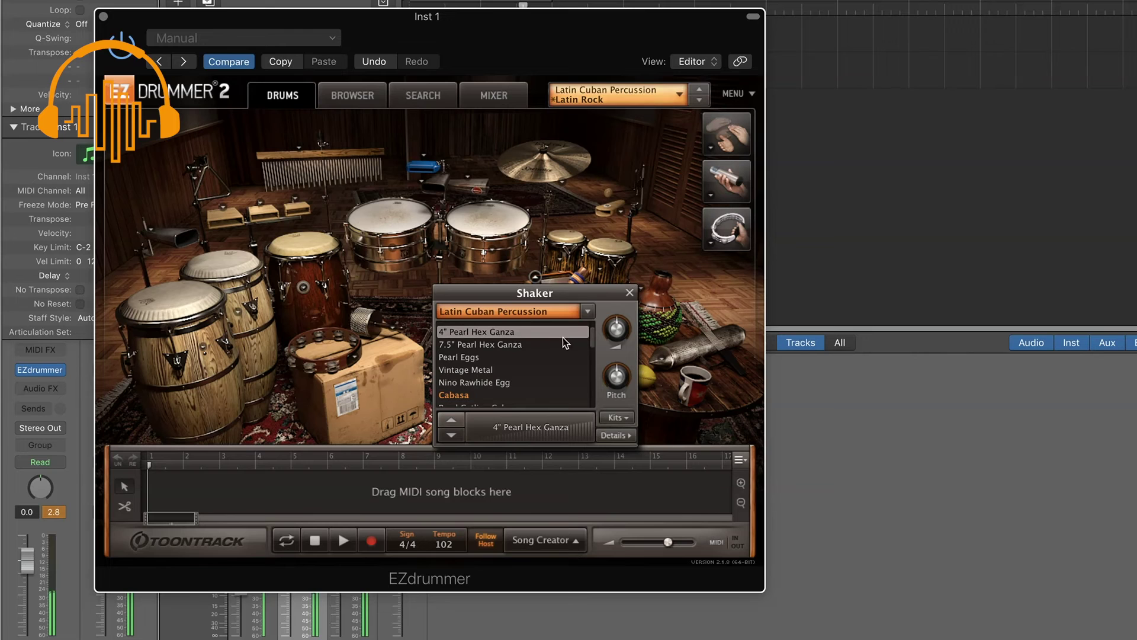
pyautogui.click(630, 293)
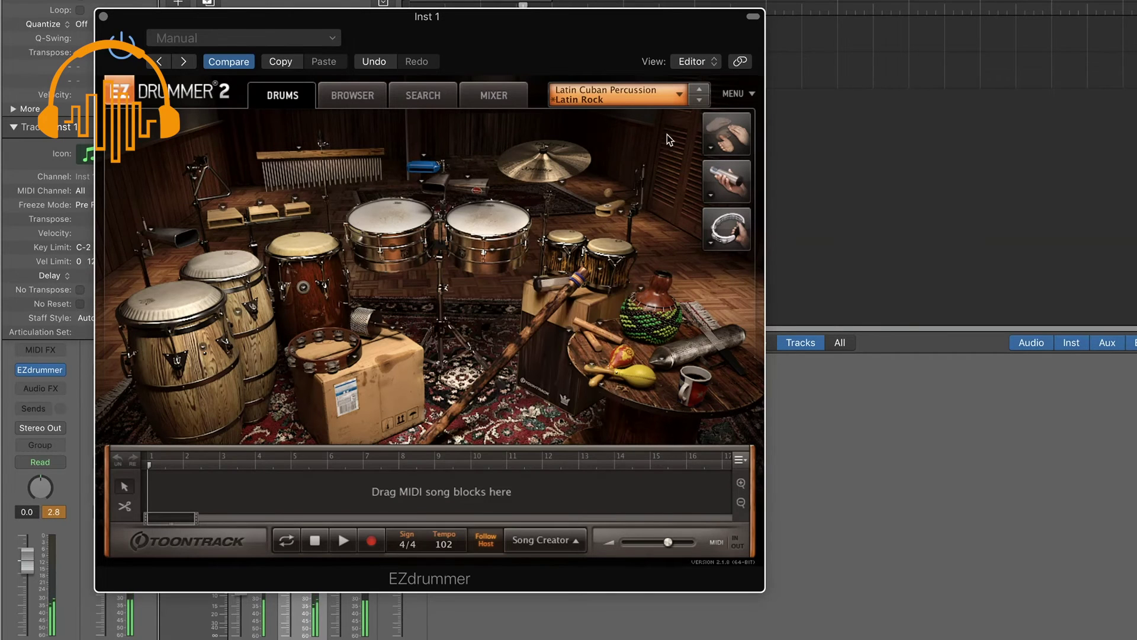
# Preview the 16th Acc 2 pattern from the 3/4 Swing Patterns of the Tambourine Swing 3/4 grooves.
pyautogui.click(368, 96)
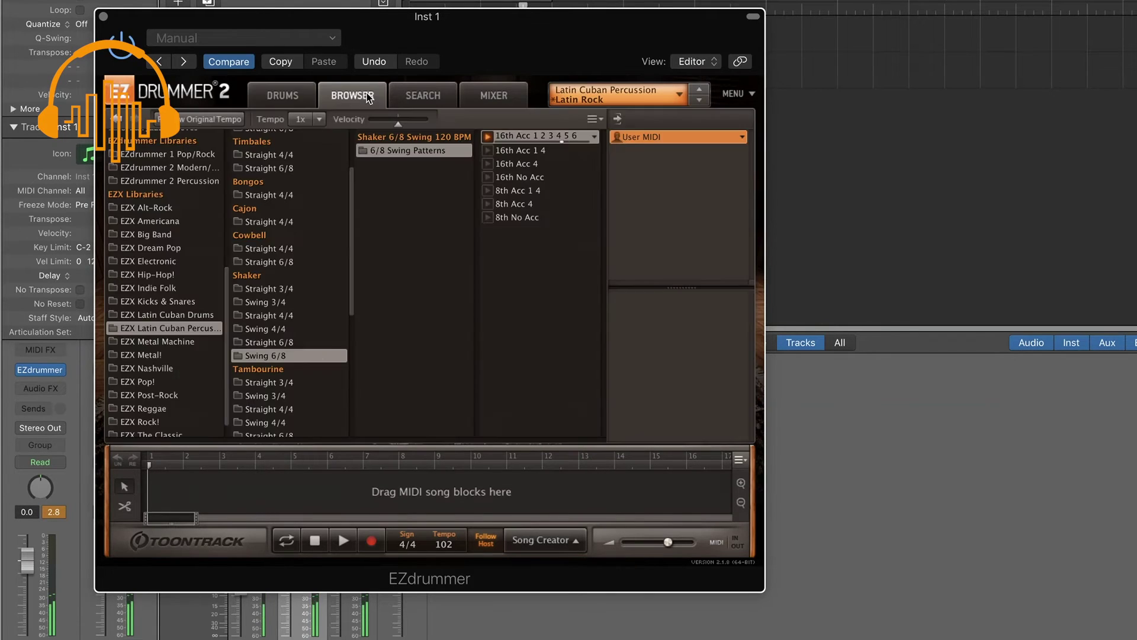
pyautogui.click(269, 395)
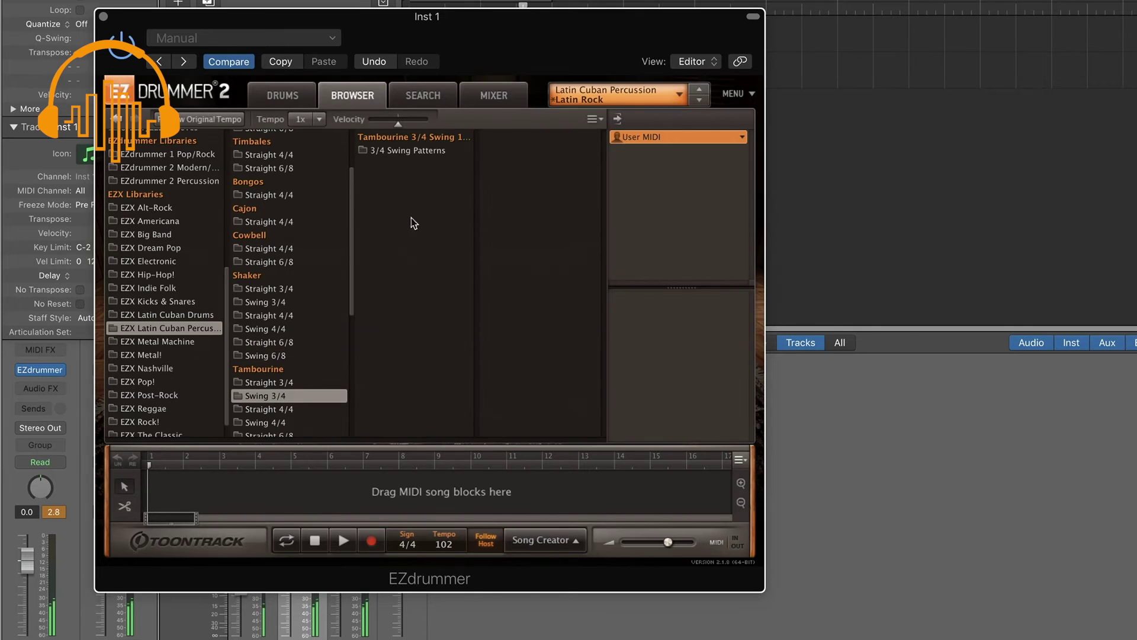
pyautogui.click(414, 153)
pyautogui.click(525, 165)
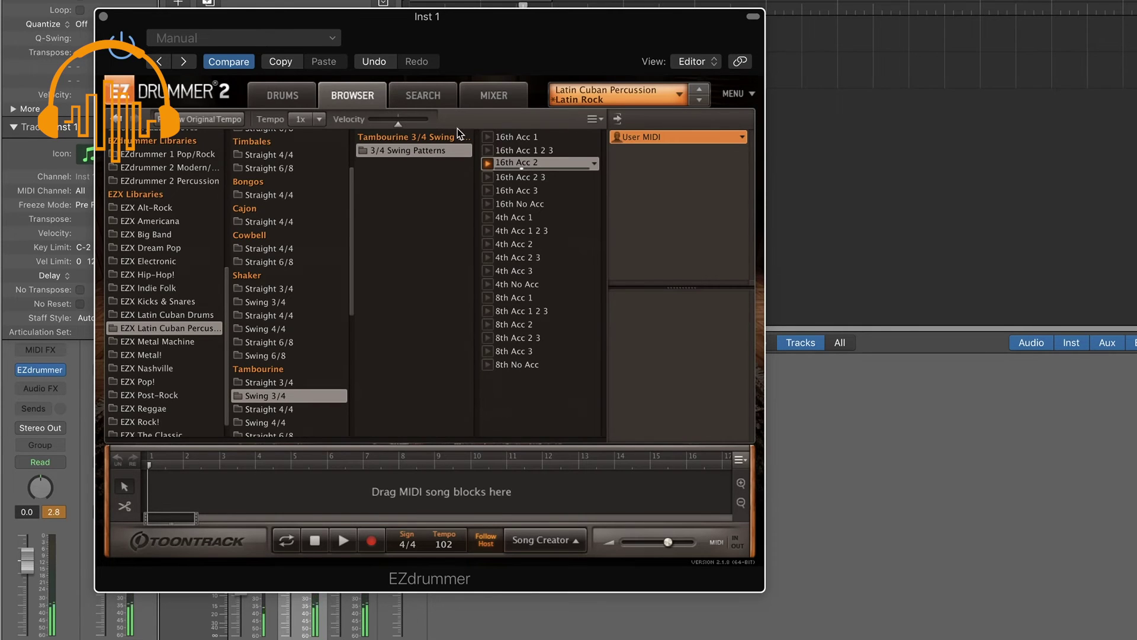
# In the kit view, load the Deep Dark preset of the Latin Cuban Percussion library.
pyautogui.click(284, 97)
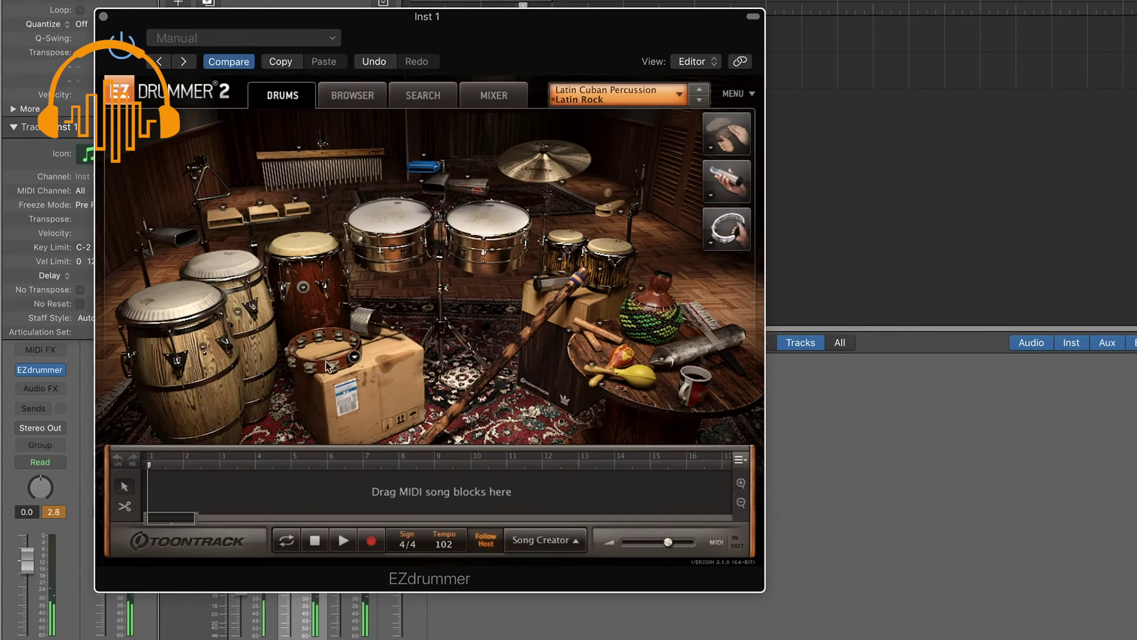
pyautogui.click(354, 358)
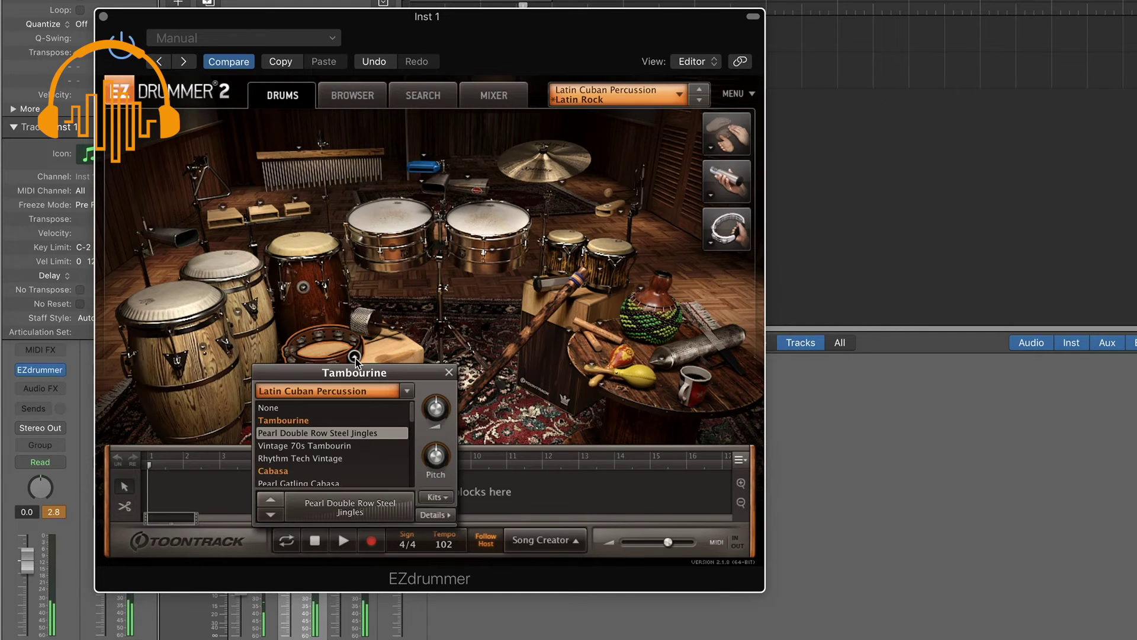
pyautogui.click(673, 103)
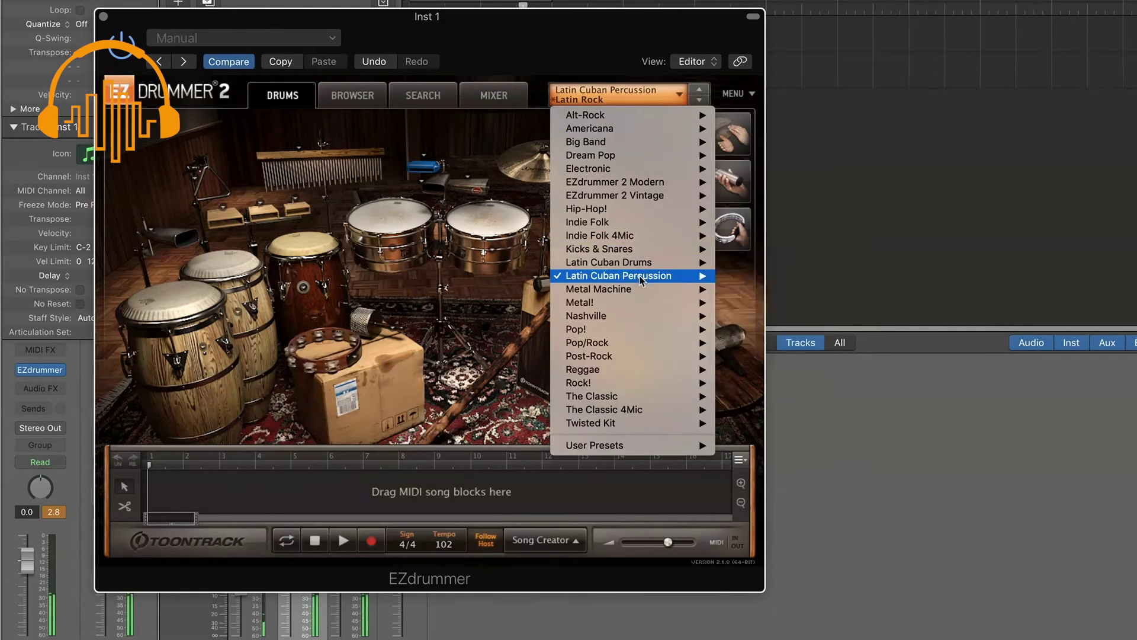
pyautogui.moveTo(681, 276)
pyautogui.moveTo(770, 279)
pyautogui.click(925, 290)
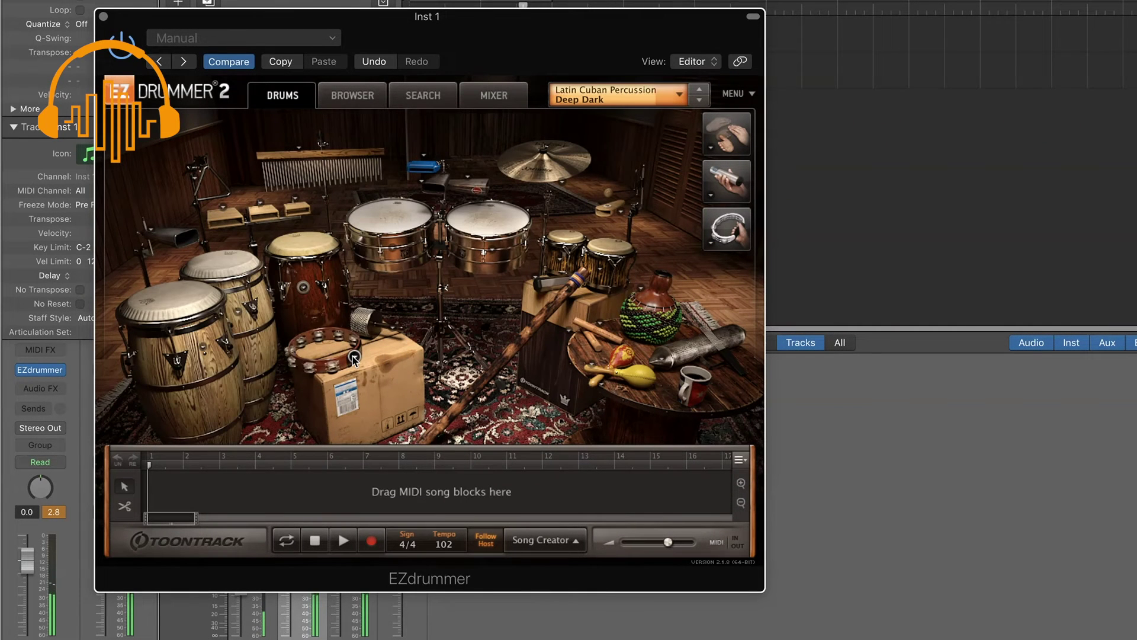
# Audition the Vintage 70s Tambourin as the tambourine and settle on Rhythm Tech Vintage.
pyautogui.click(354, 358)
pyautogui.click(333, 446)
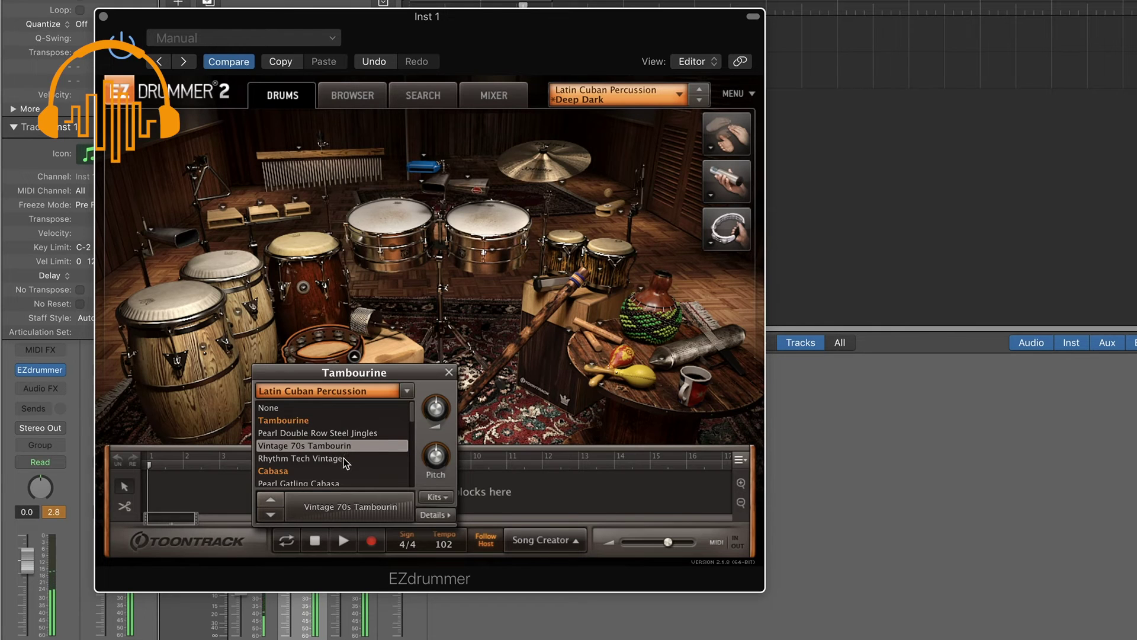
pyautogui.click(346, 460)
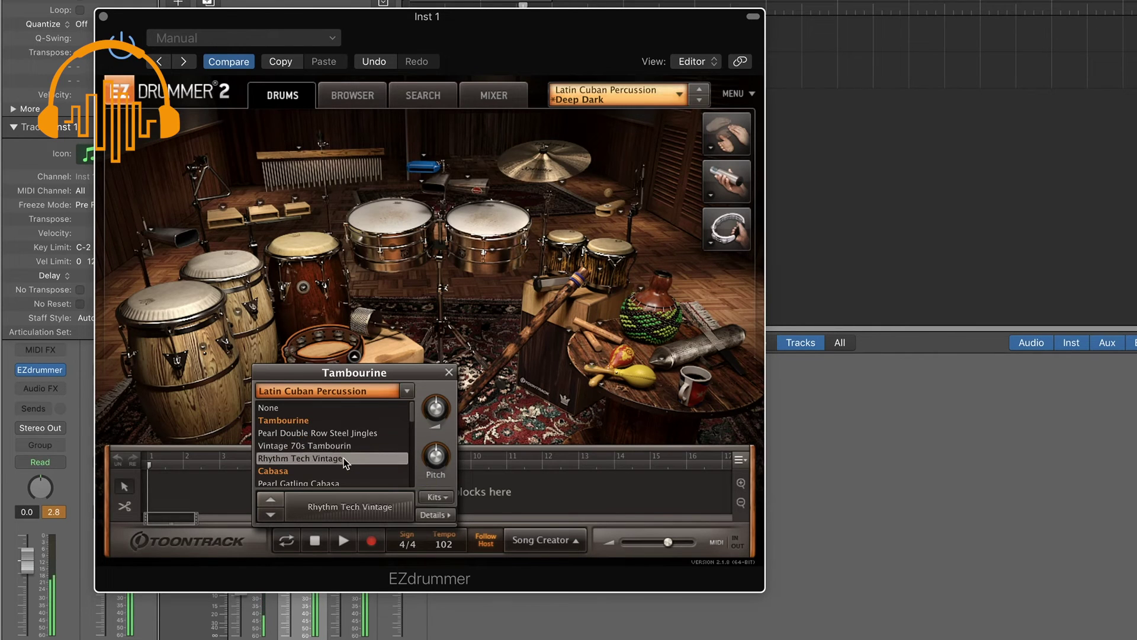
pyautogui.click(449, 373)
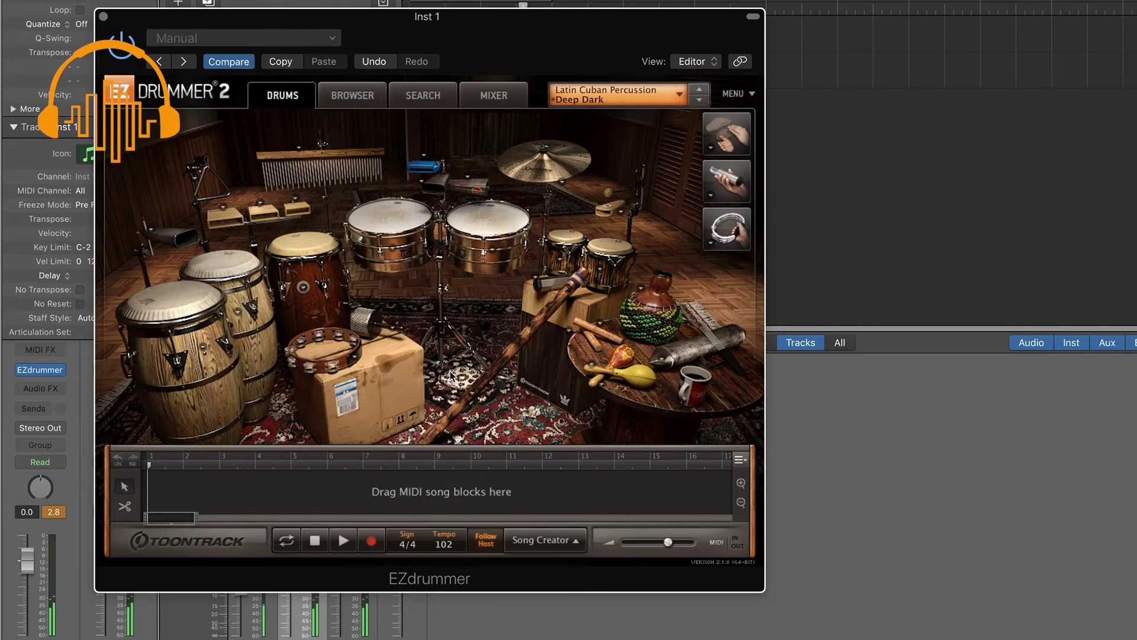
# Preview Shekere Straight 4/4 grooves: Variations 02 and 04 of the Basic Guaguanco Patterns and Variation 05 of the Basic Salsa Patterns.
pyautogui.click(369, 100)
pyautogui.scroll(-5, 289, 397)
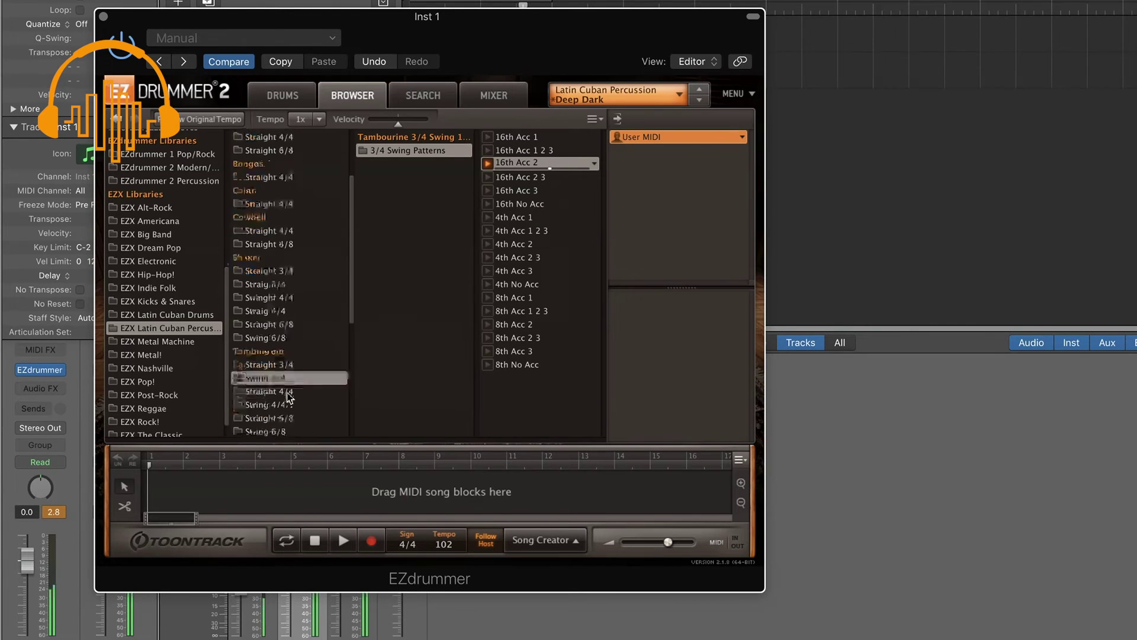
pyautogui.click(296, 271)
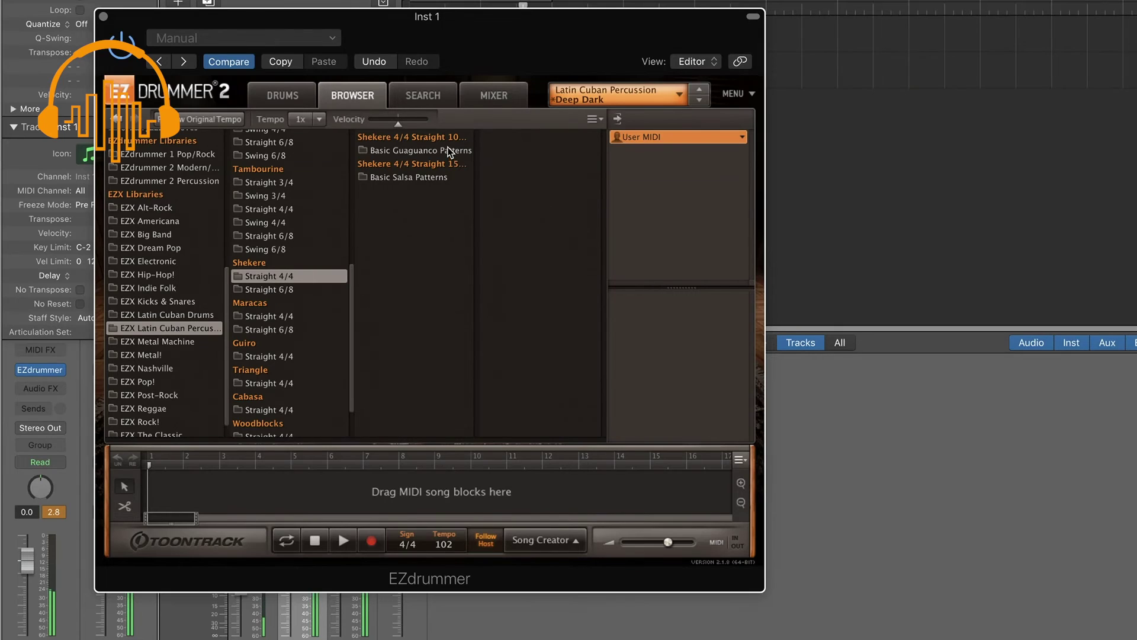
pyautogui.click(414, 151)
pyautogui.click(522, 149)
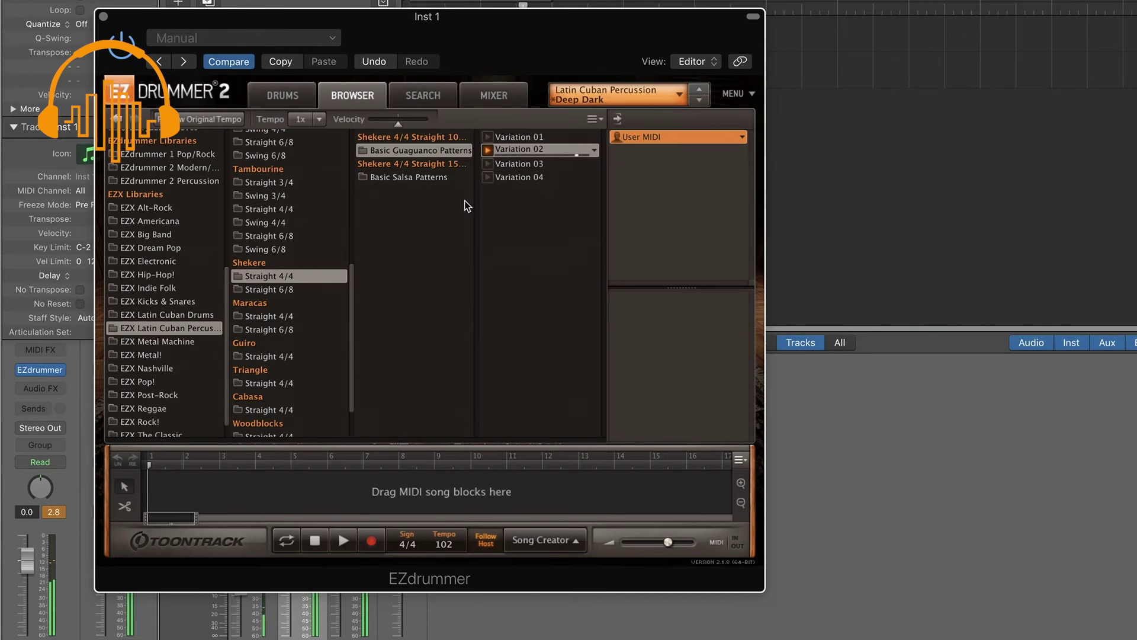
pyautogui.click(509, 177)
pyautogui.click(436, 178)
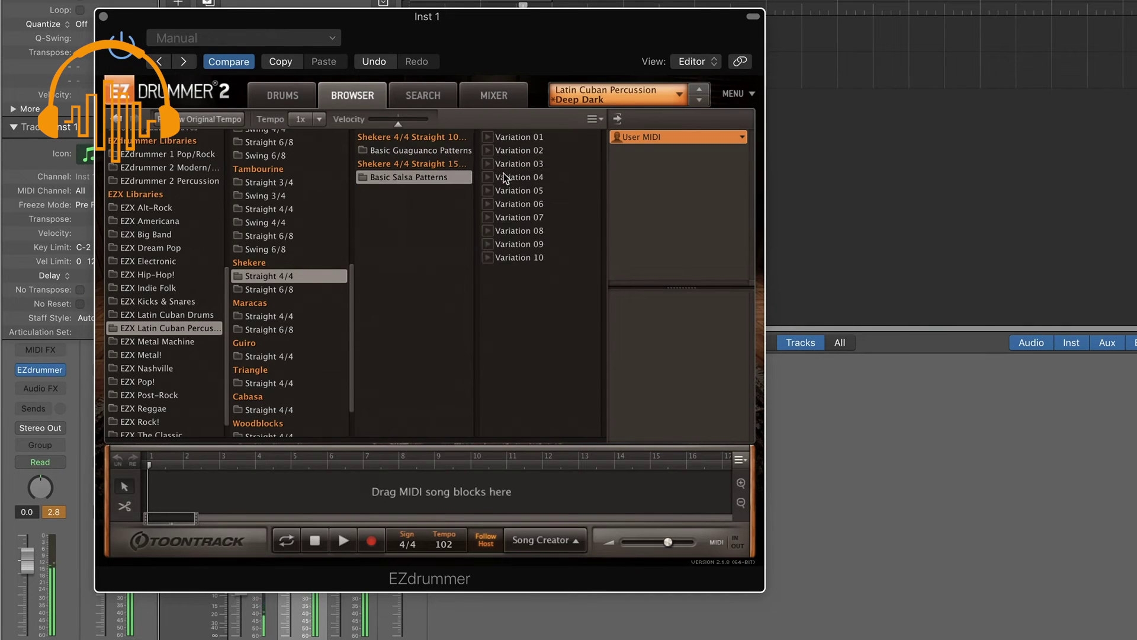
pyautogui.click(501, 190)
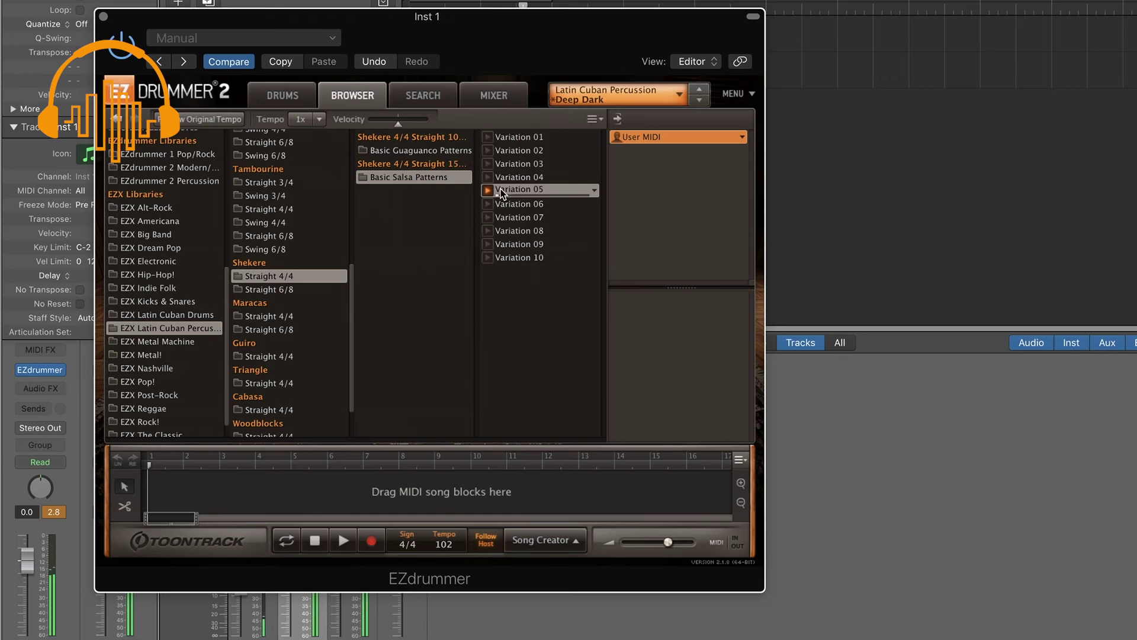
# In the kit view, audition Pearl Traditional Natural Gourd High as the shekere and return to Pearl Traditional Natural Gourd Medium.
pyautogui.click(282, 94)
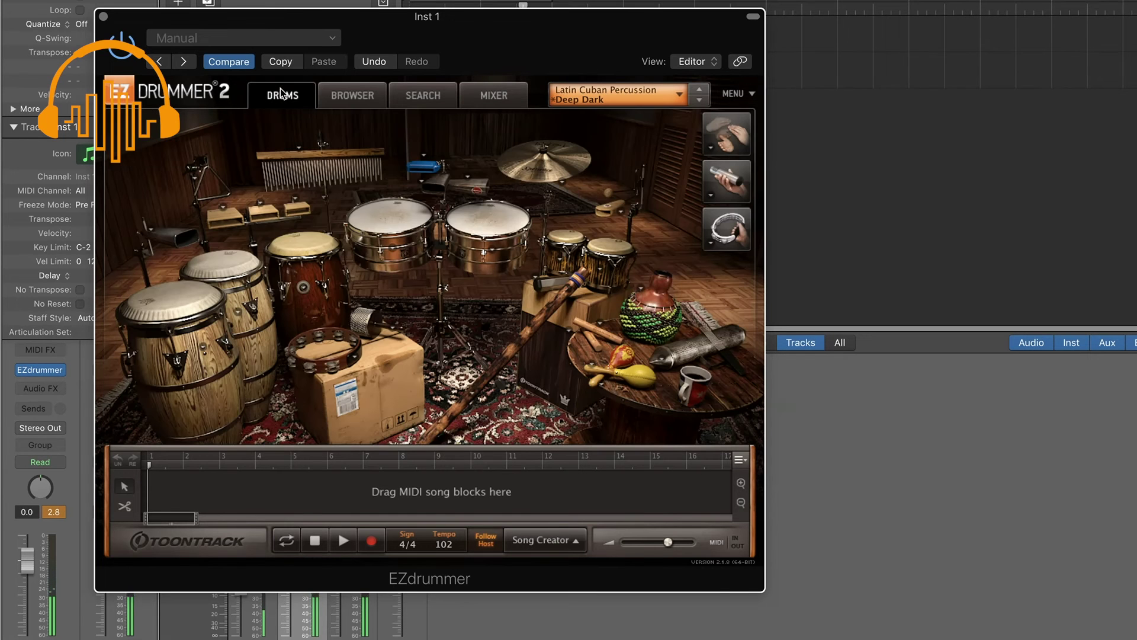
pyautogui.click(642, 287)
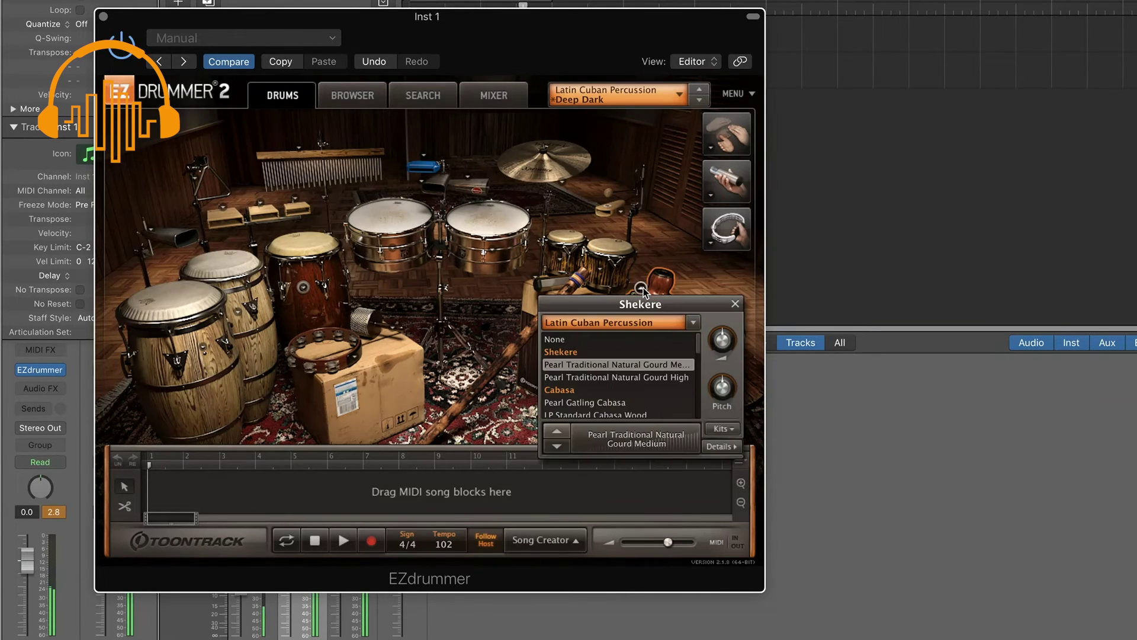
pyautogui.click(668, 377)
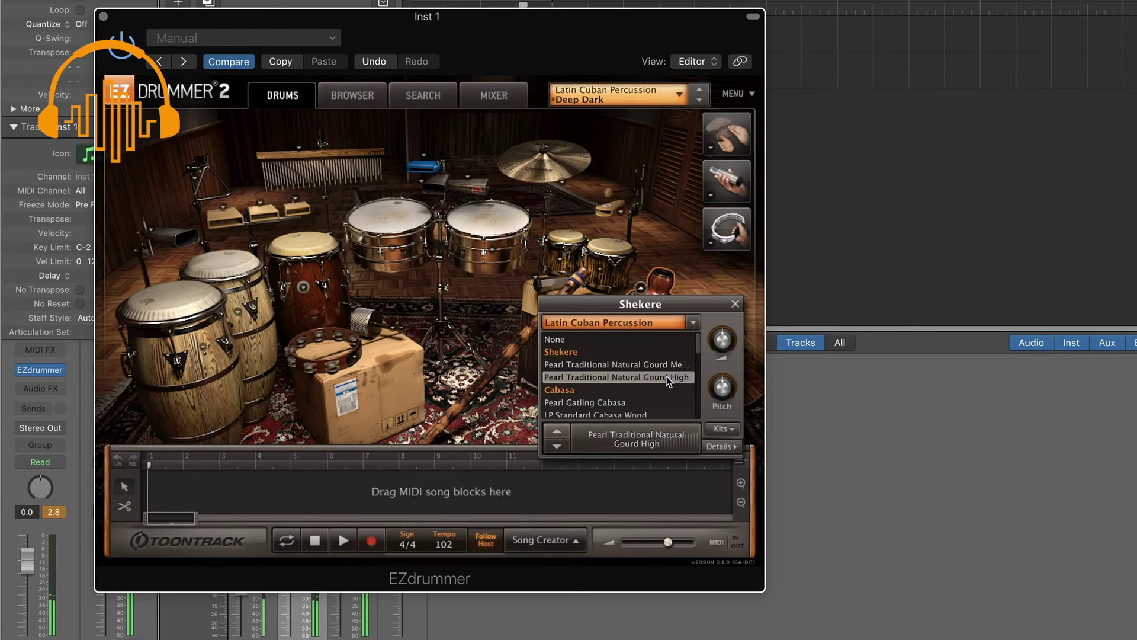
pyautogui.click(676, 364)
pyautogui.click(735, 303)
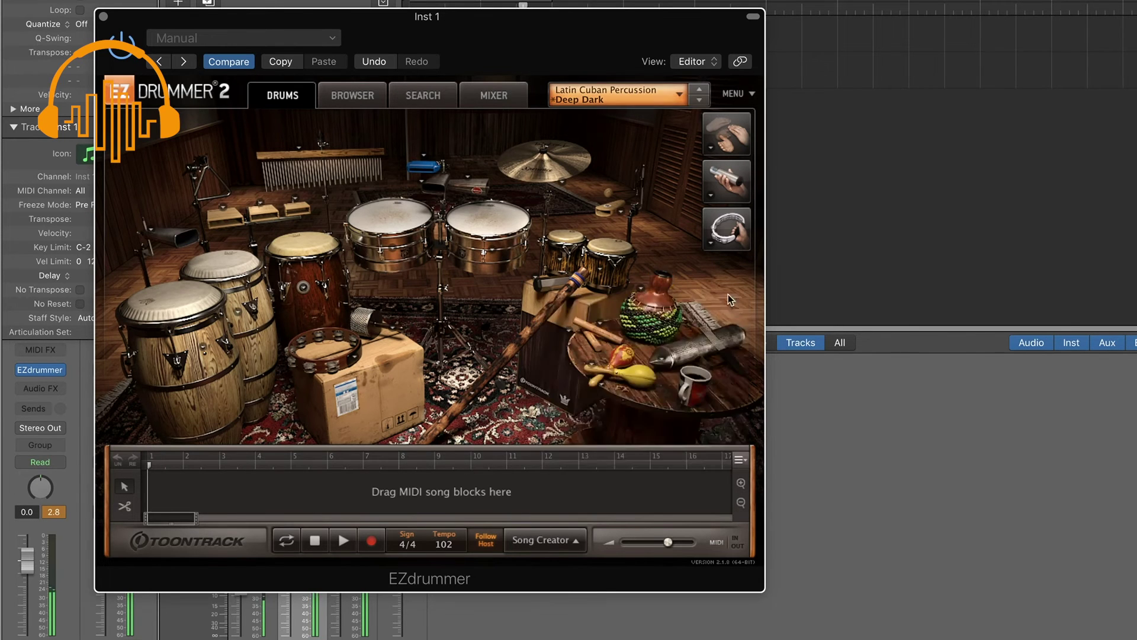
# Preview Variation 10 from the Basic 4/4 Patterns of the Maracas Straight 4/4 grooves.
pyautogui.click(345, 90)
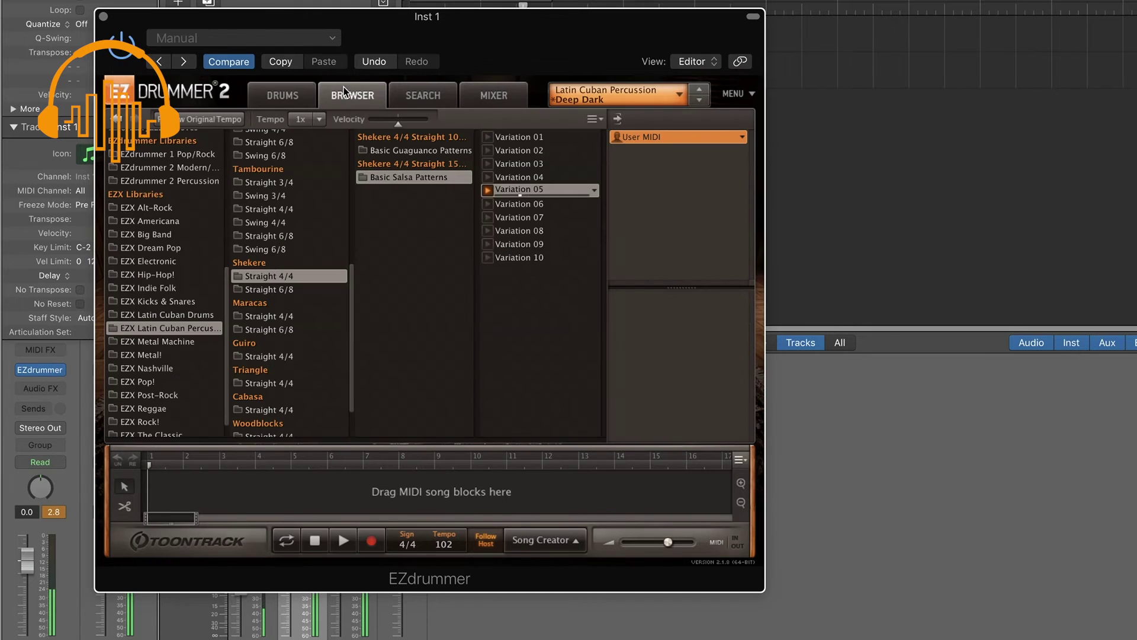
pyautogui.click(266, 318)
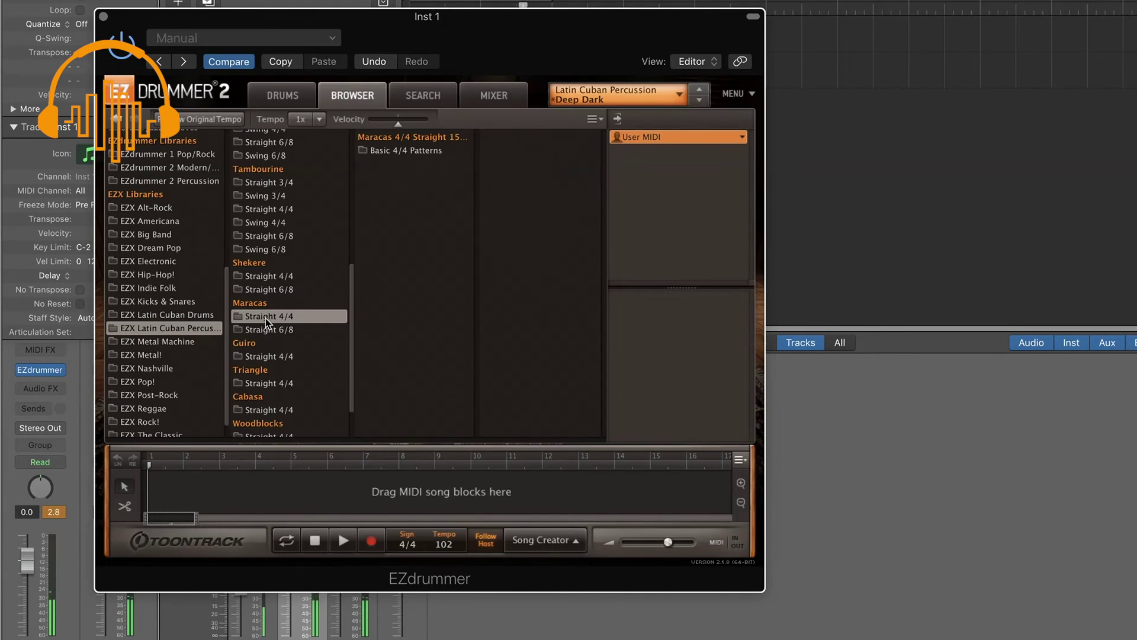
pyautogui.click(418, 153)
pyautogui.click(486, 258)
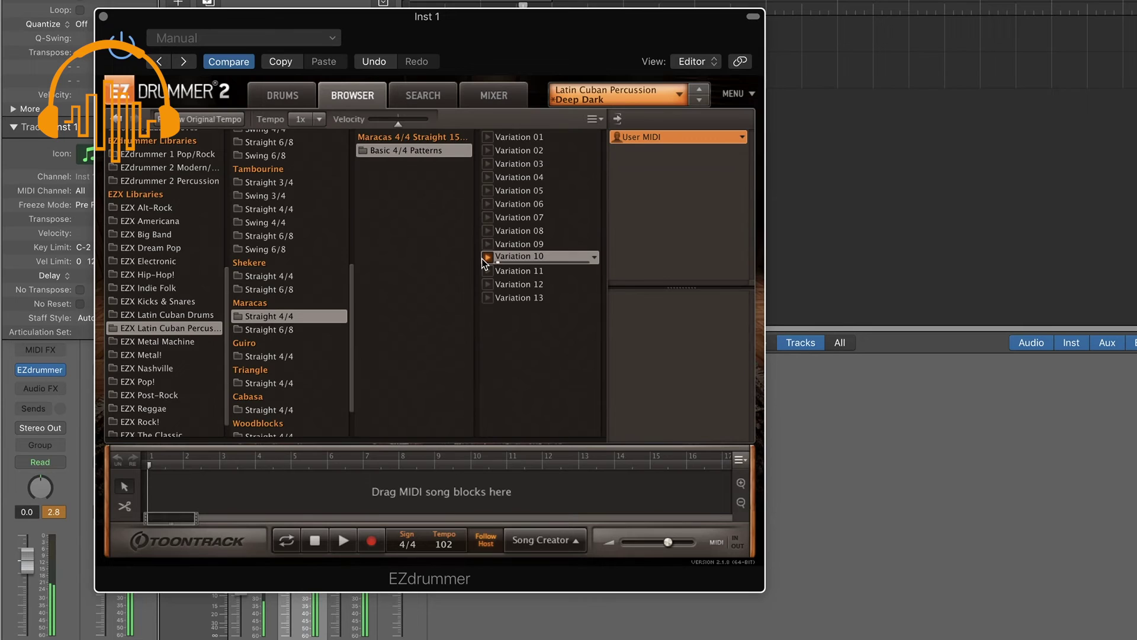
# In the kit view, audition LP Professional Medium Plastic as Maraca 2 and settle on Cuban Traditional High.
pyautogui.click(275, 102)
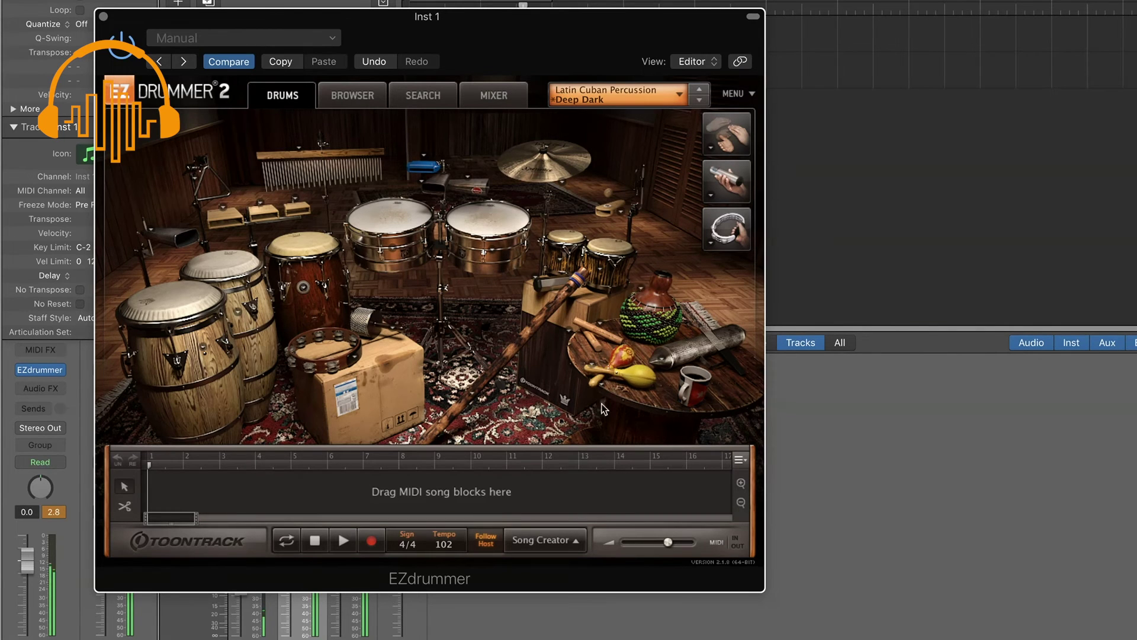
pyautogui.click(592, 364)
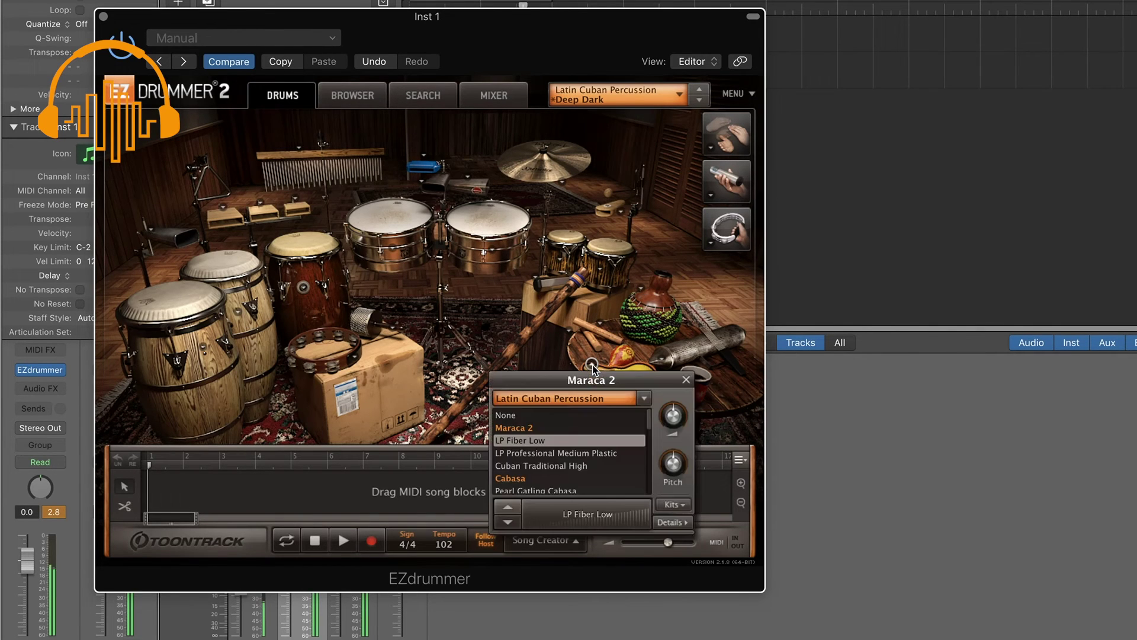
pyautogui.click(610, 454)
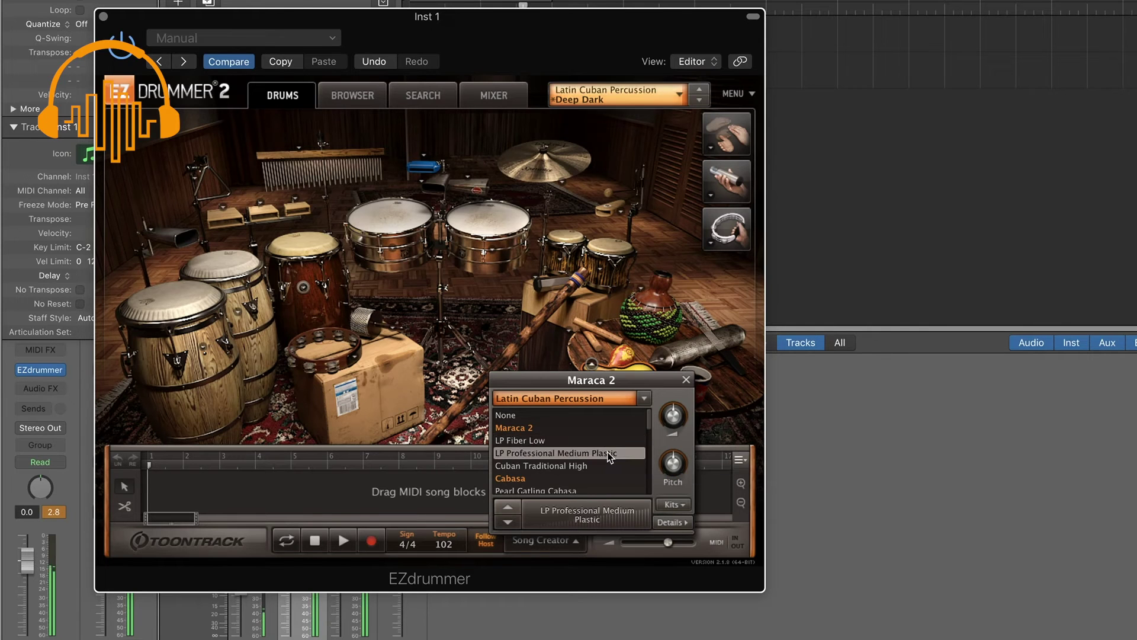
pyautogui.click(595, 468)
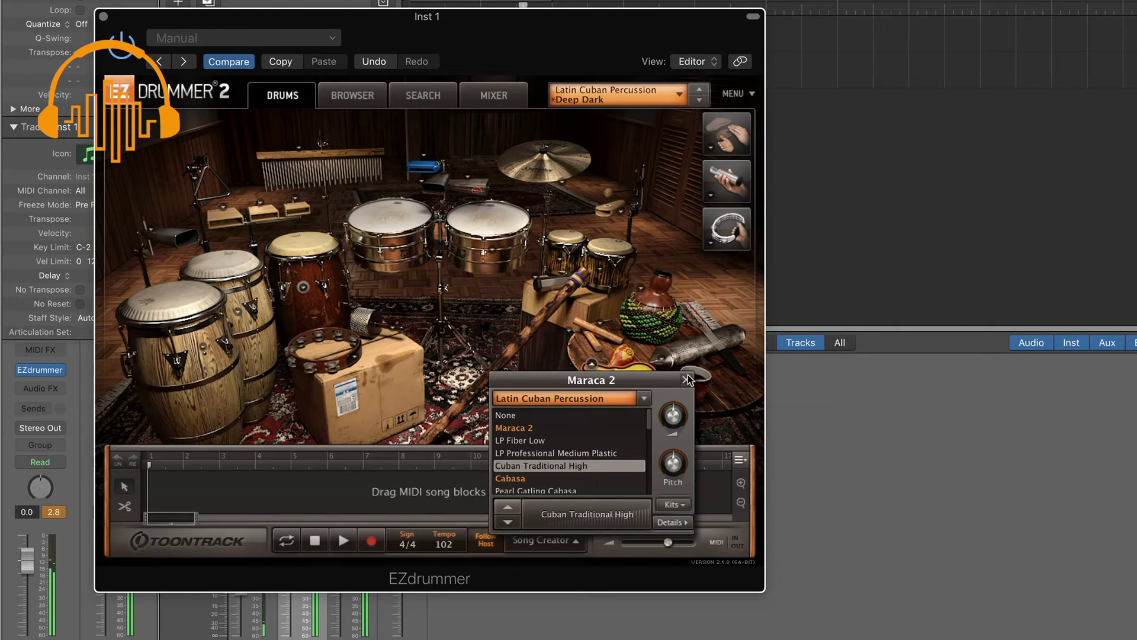
pyautogui.scroll(-1, 623, 447)
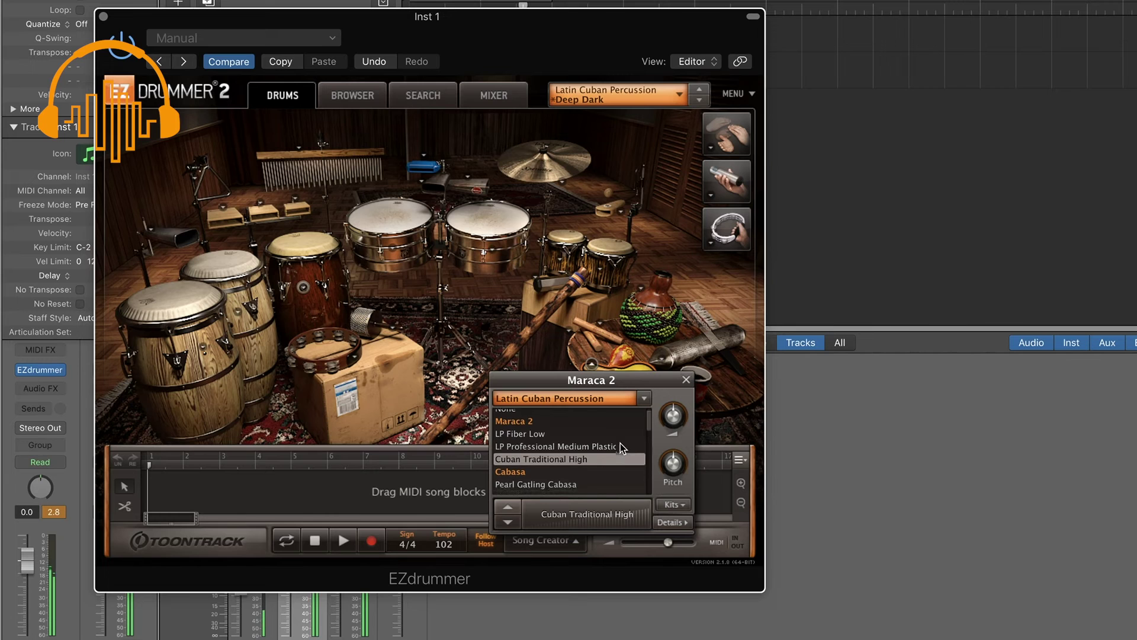
pyautogui.click(687, 379)
# Preview Variation 02 of the Son, Charanga and Cha Cha Cha Patterns in the Guiro Straight 4/4 grooves.
pyautogui.click(353, 95)
pyautogui.scroll(-3, 280, 300)
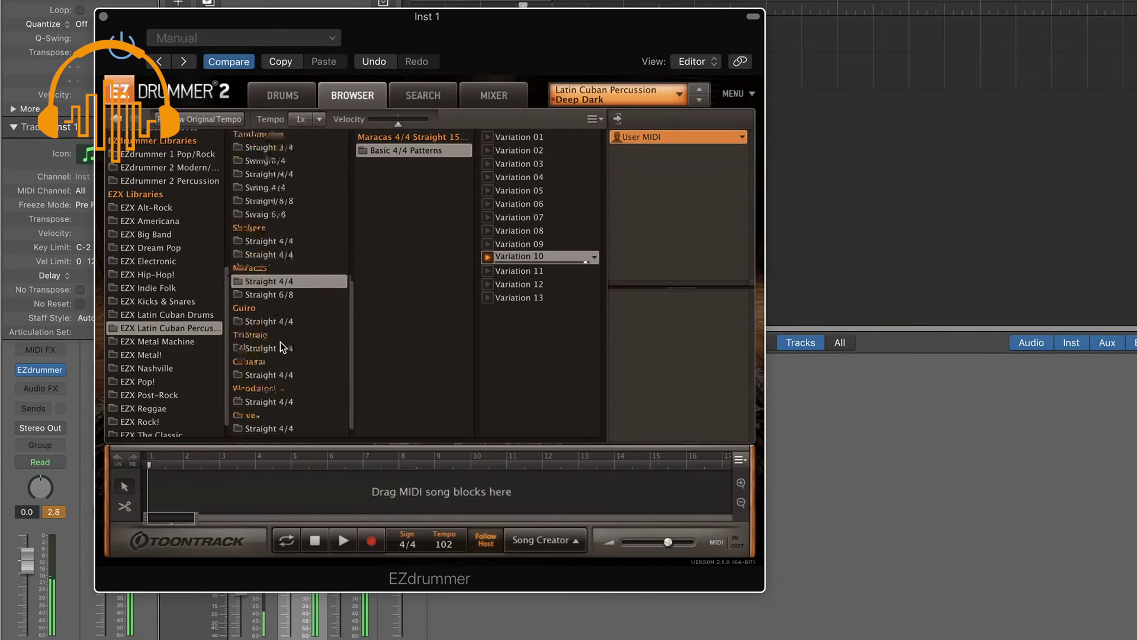
pyautogui.click(280, 309)
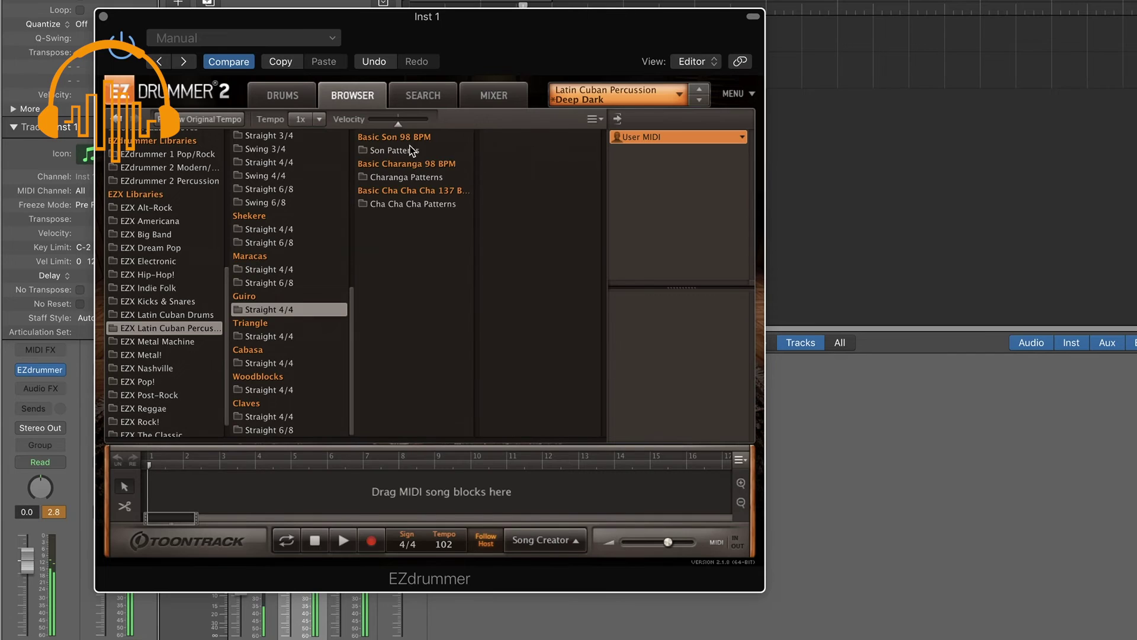
pyautogui.click(411, 150)
pyautogui.click(488, 150)
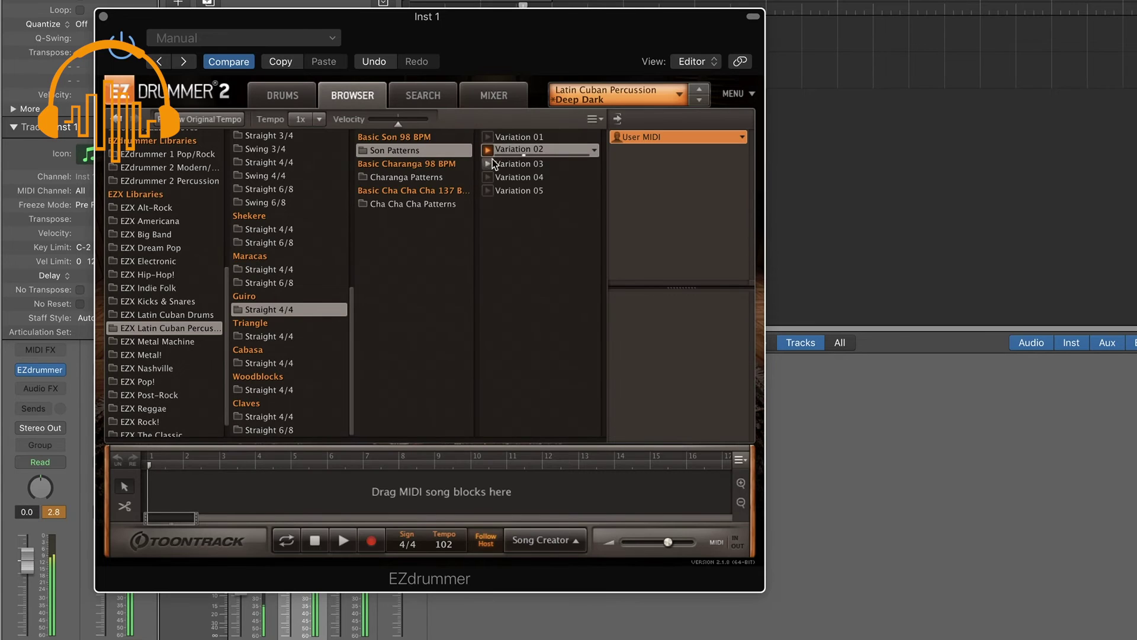
pyautogui.click(434, 178)
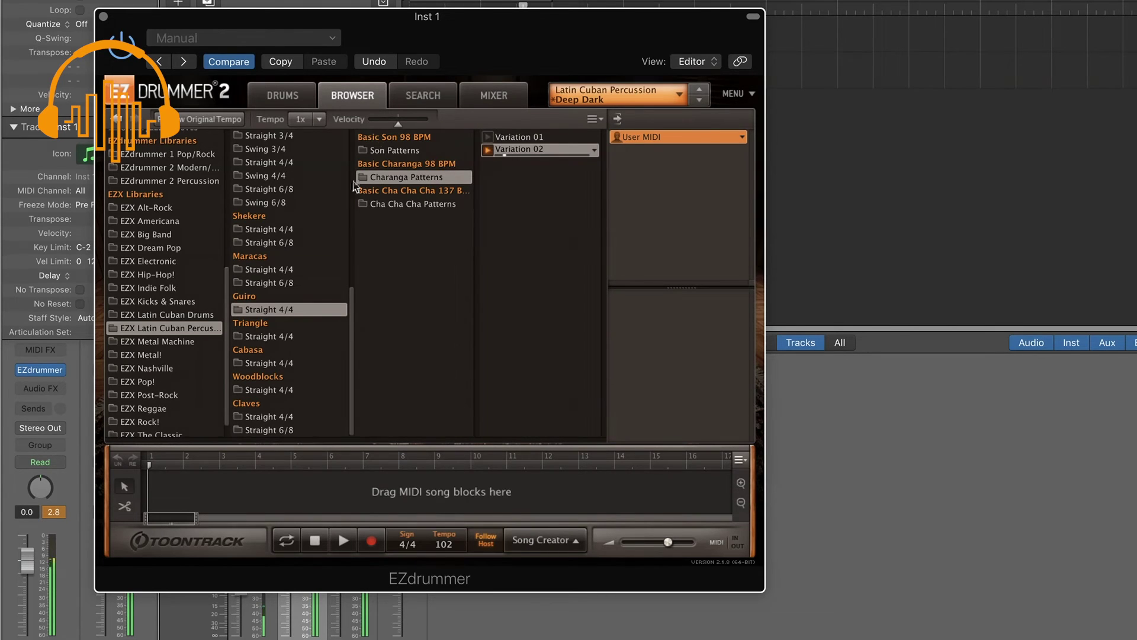
pyautogui.click(374, 205)
pyautogui.click(493, 151)
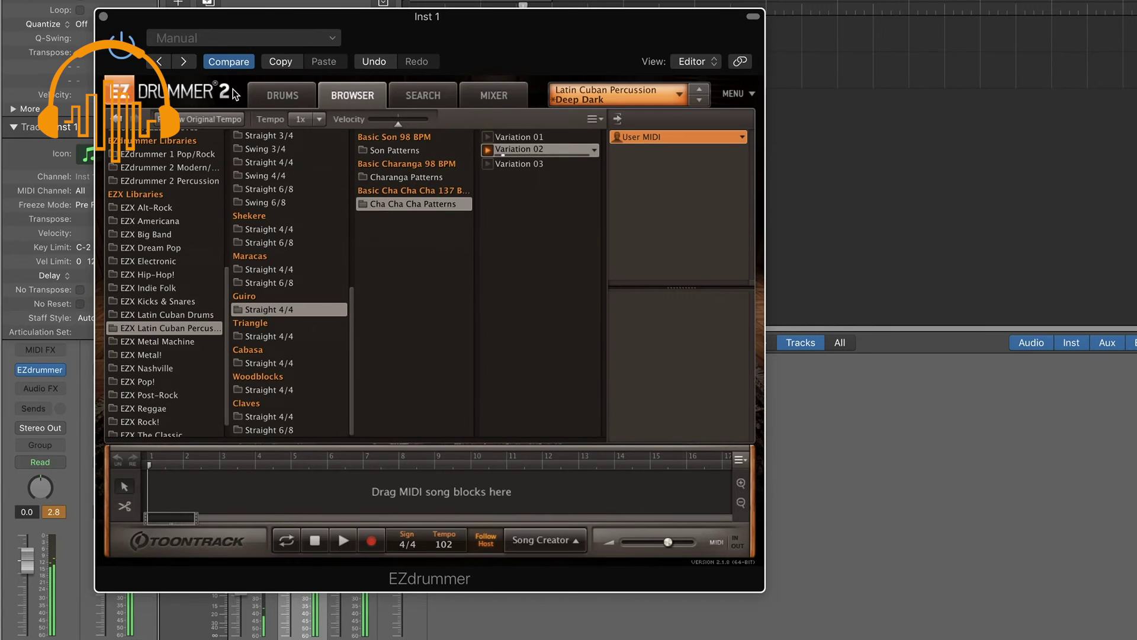
# In the kit view, audition Pearl Fiber as the guiro, settle on LP Torpedo Large, and return to the groove browser.
pyautogui.click(274, 102)
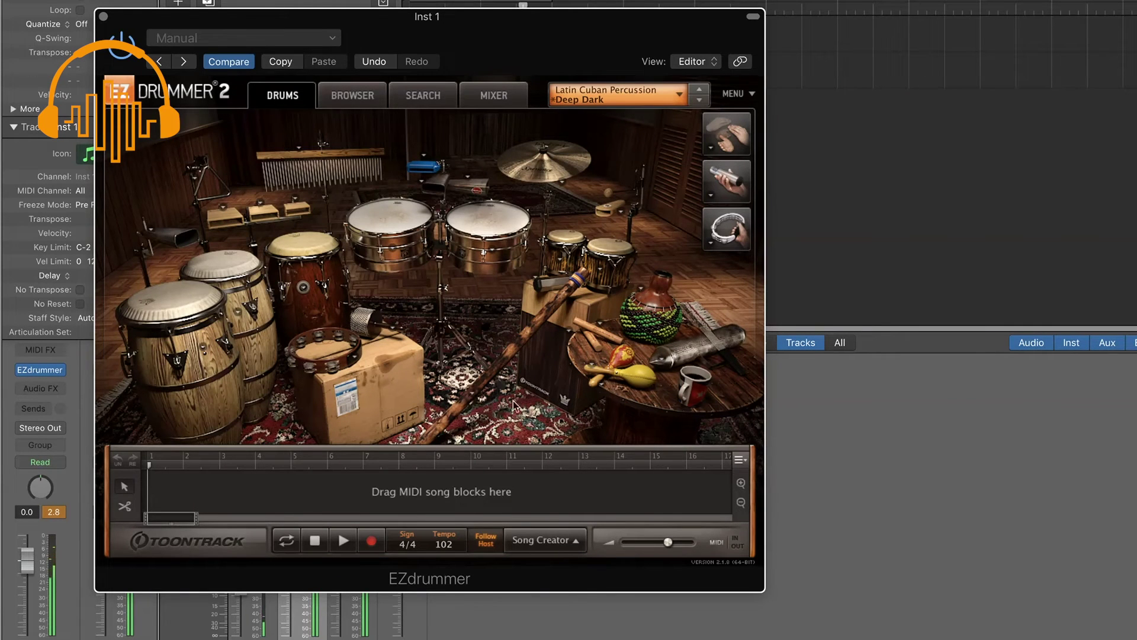
pyautogui.click(662, 359)
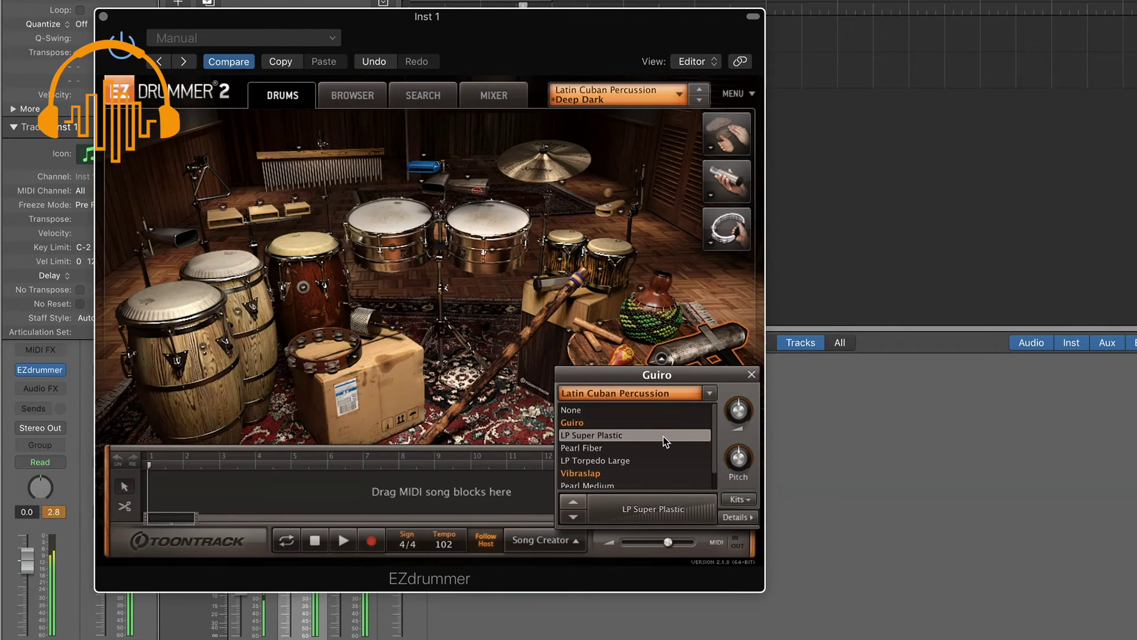
pyautogui.click(631, 451)
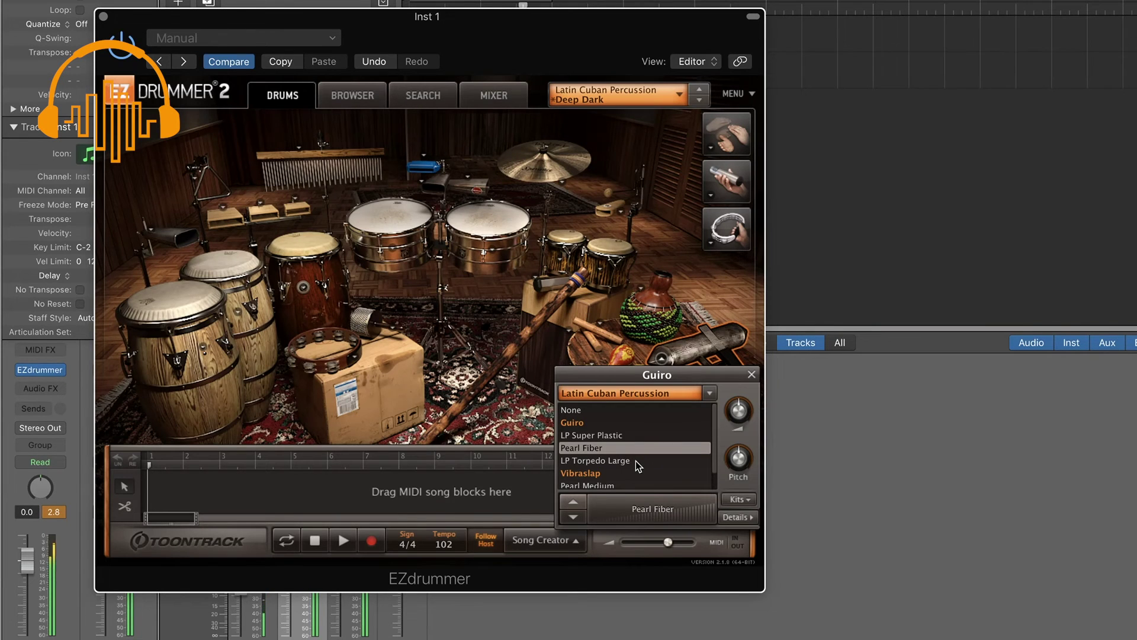
pyautogui.click(635, 461)
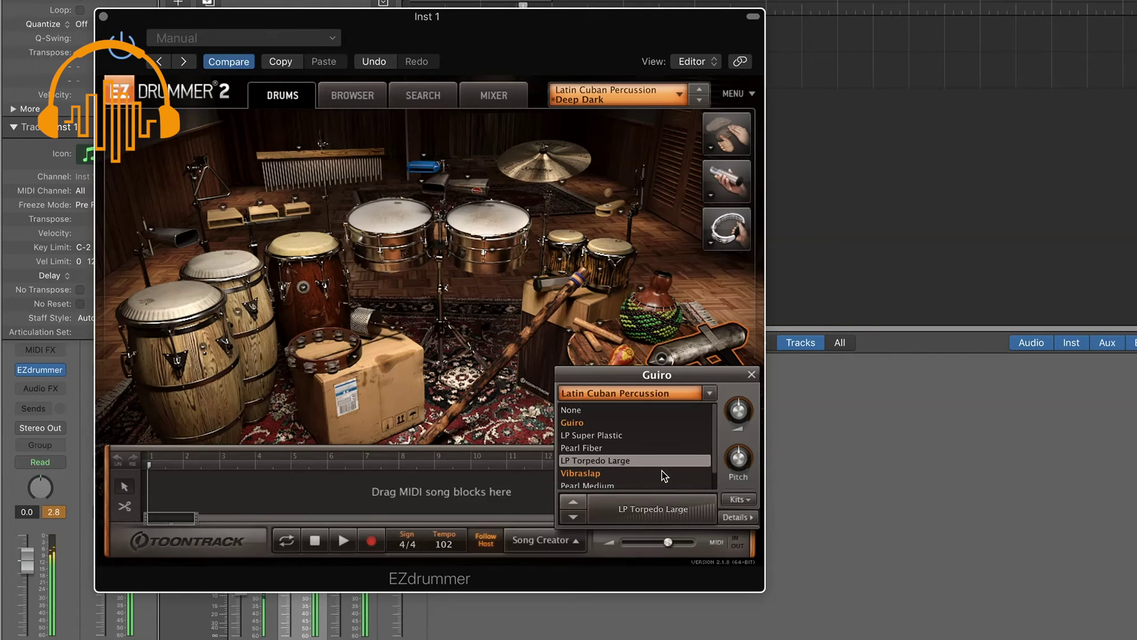
pyautogui.click(751, 376)
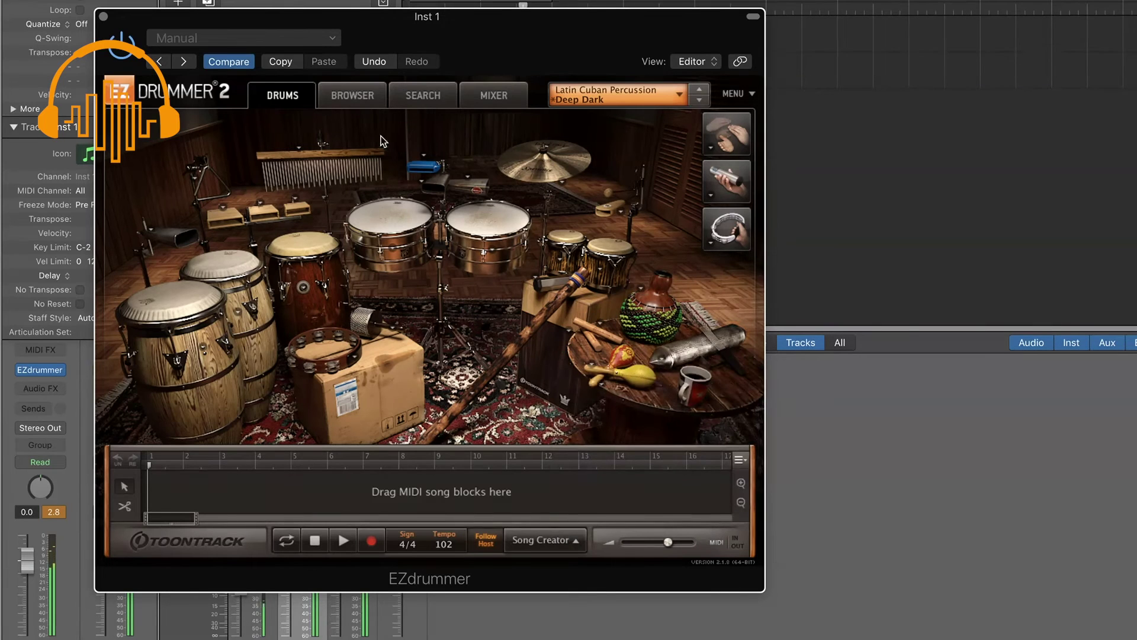
pyautogui.click(354, 96)
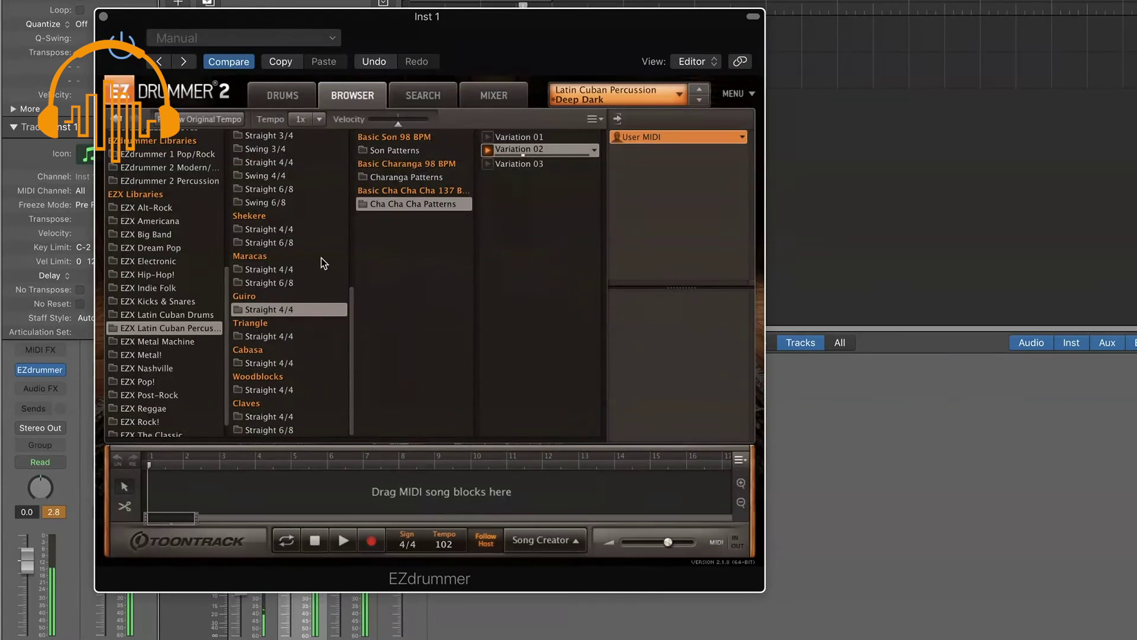
# Preview Variation 03 of the Triangle Patterns in the Triangle Straight 4/4 grooves.
pyautogui.click(289, 339)
pyautogui.click(426, 151)
pyautogui.click(518, 165)
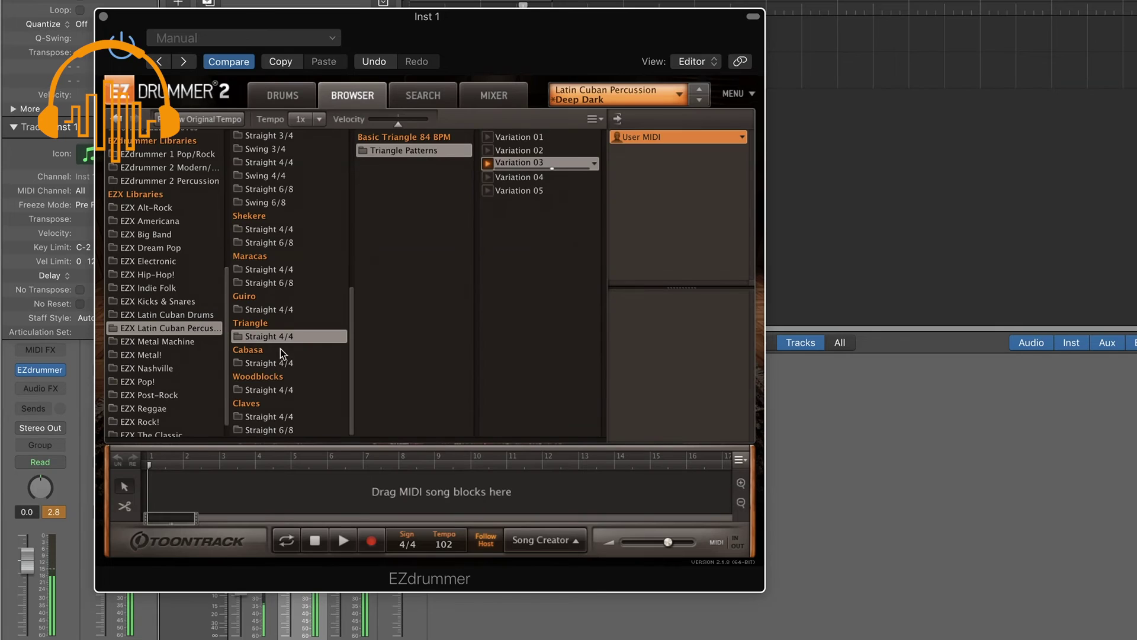
# Preview Variation 03 of the Cabasa Patterns in the Cabasa Straight 4/4 grooves, checking the kit view before returning to the browser.
pyautogui.click(272, 364)
pyautogui.click(402, 151)
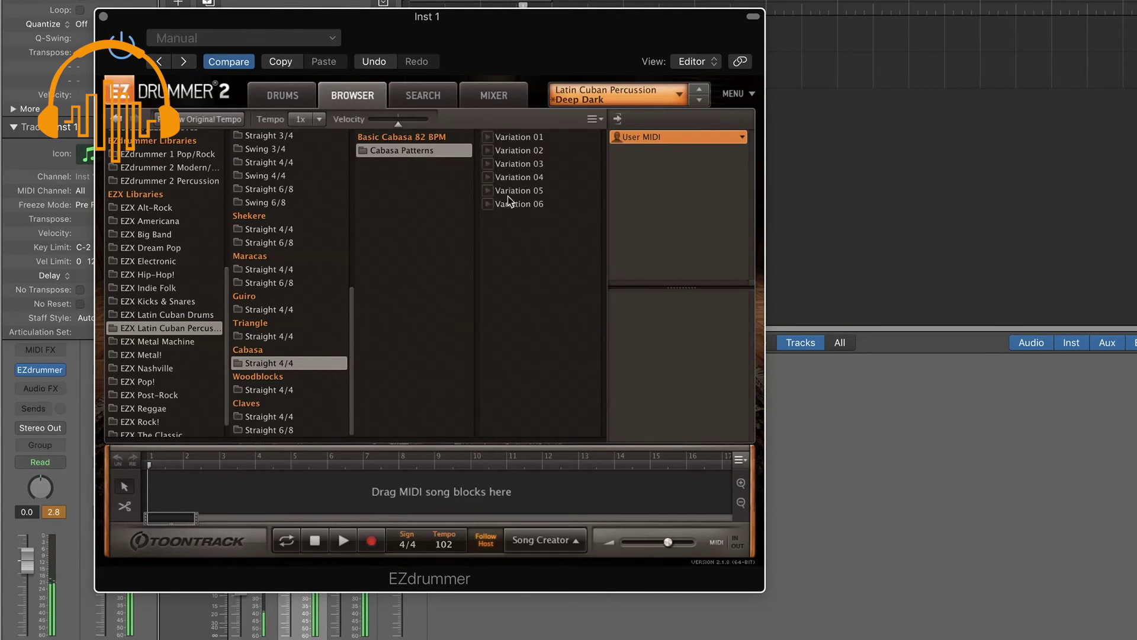
pyautogui.click(516, 165)
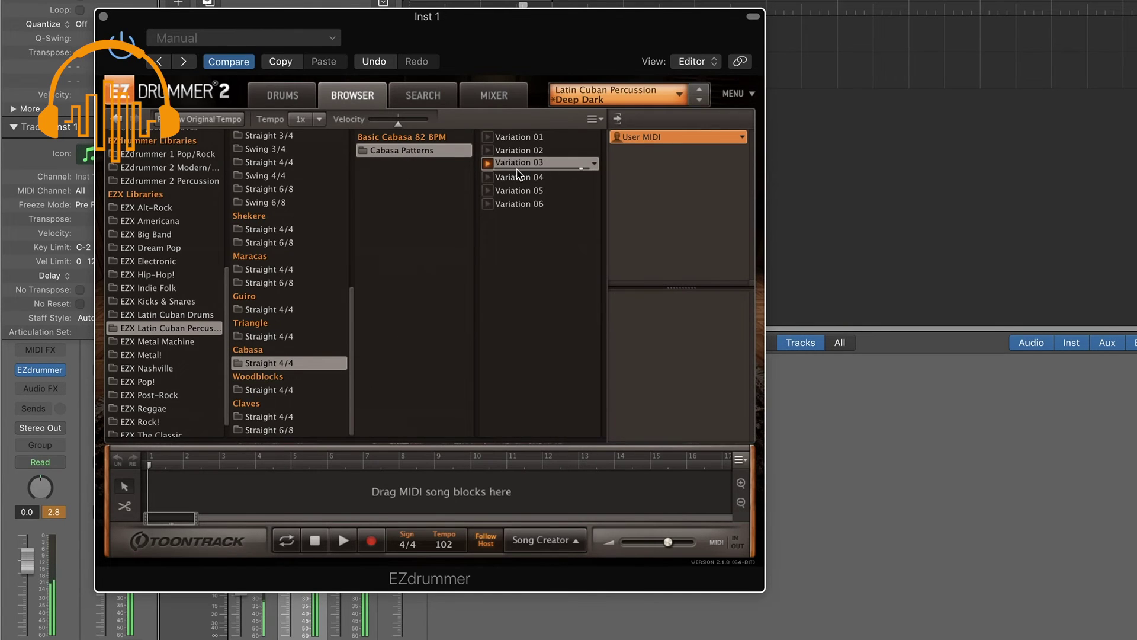
pyautogui.click(293, 97)
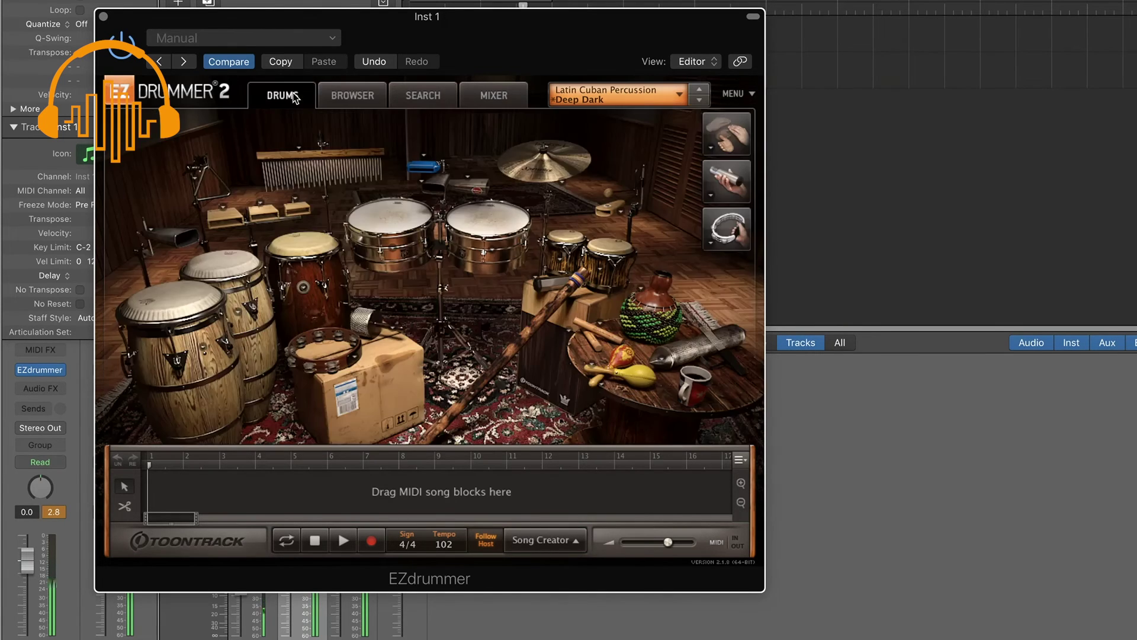
pyautogui.click(368, 100)
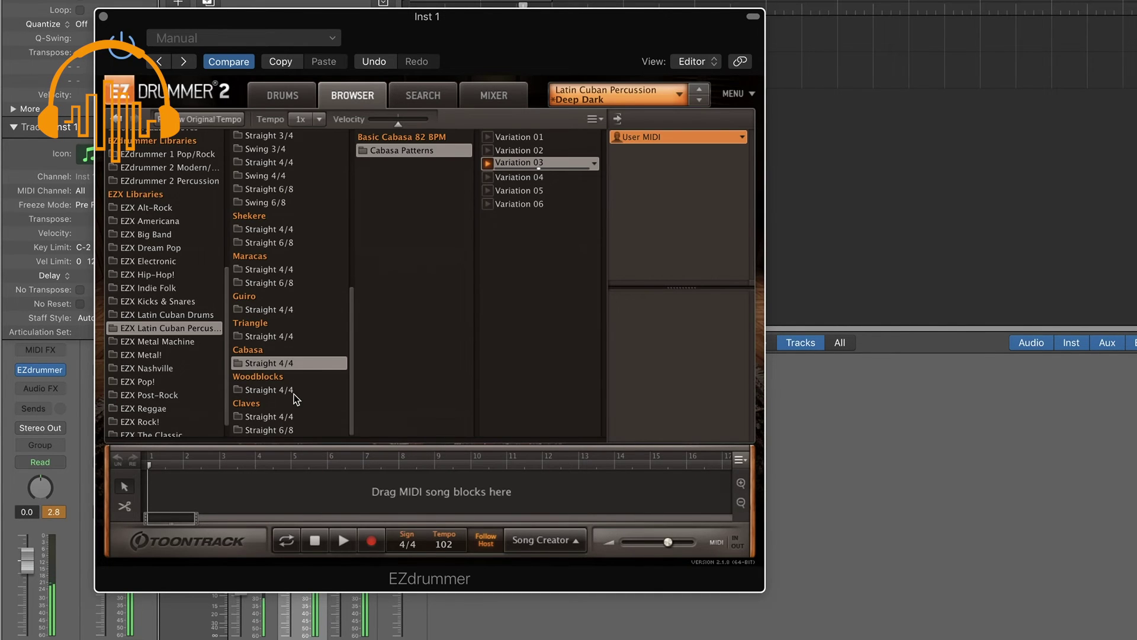
# Preview Variations 03 and 07 of the Rhumba Clave Patterns in the Woodblocks Straight 4/4 grooves.
pyautogui.click(292, 389)
pyautogui.click(439, 151)
pyautogui.click(438, 166)
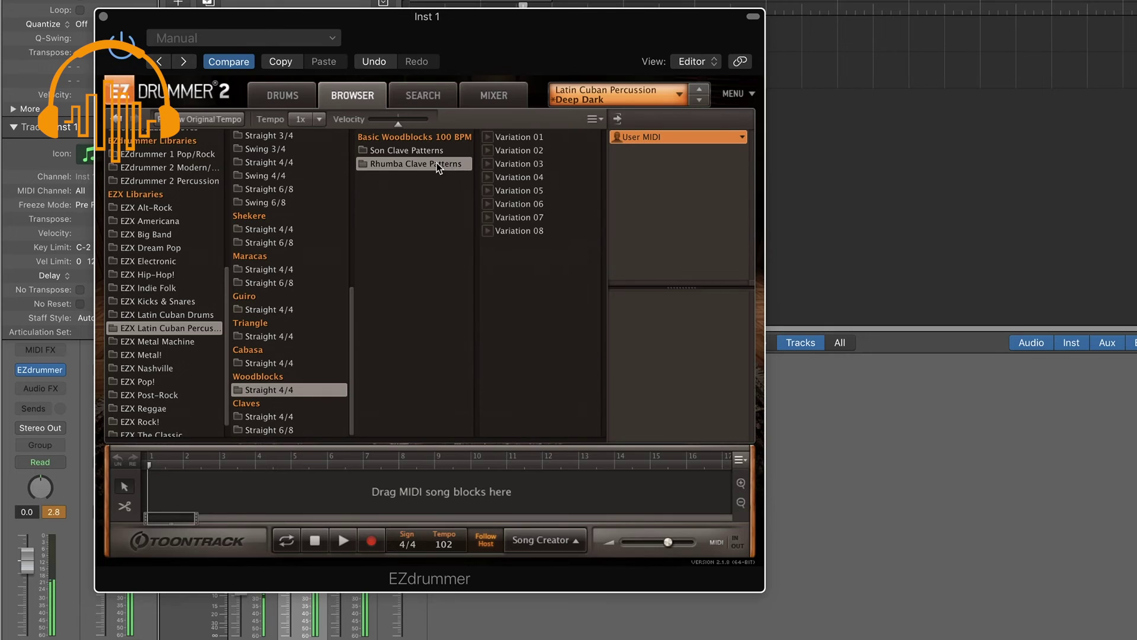
pyautogui.click(511, 166)
pyautogui.click(513, 218)
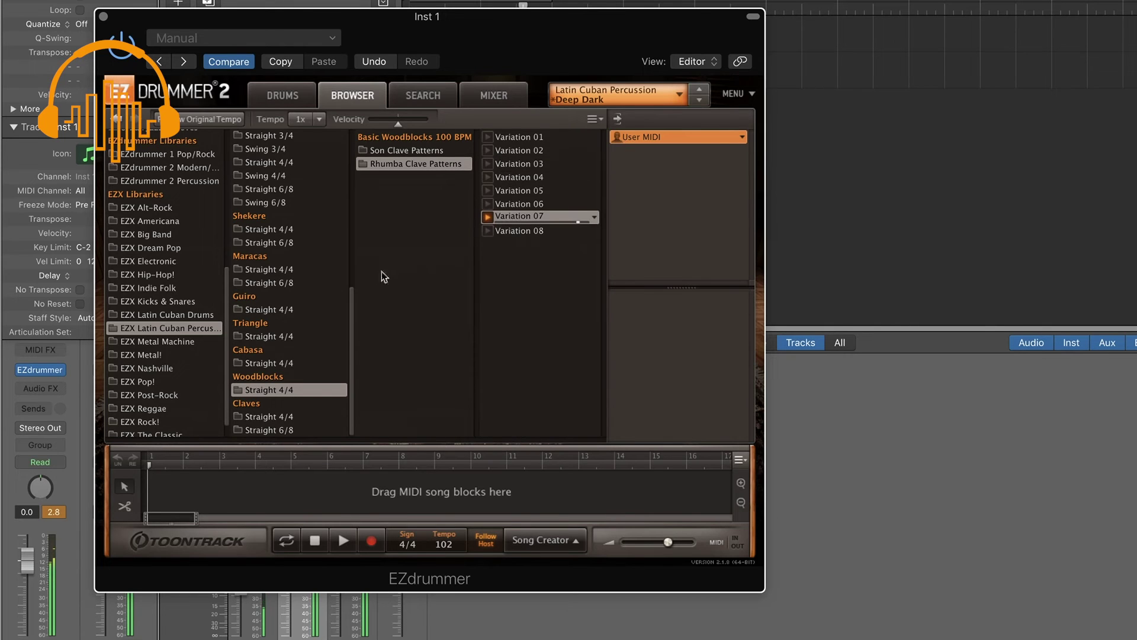
# Switch the Latin Cuban Percussion preset to High and Dry while the woodblock groove plays.
pyautogui.click(681, 98)
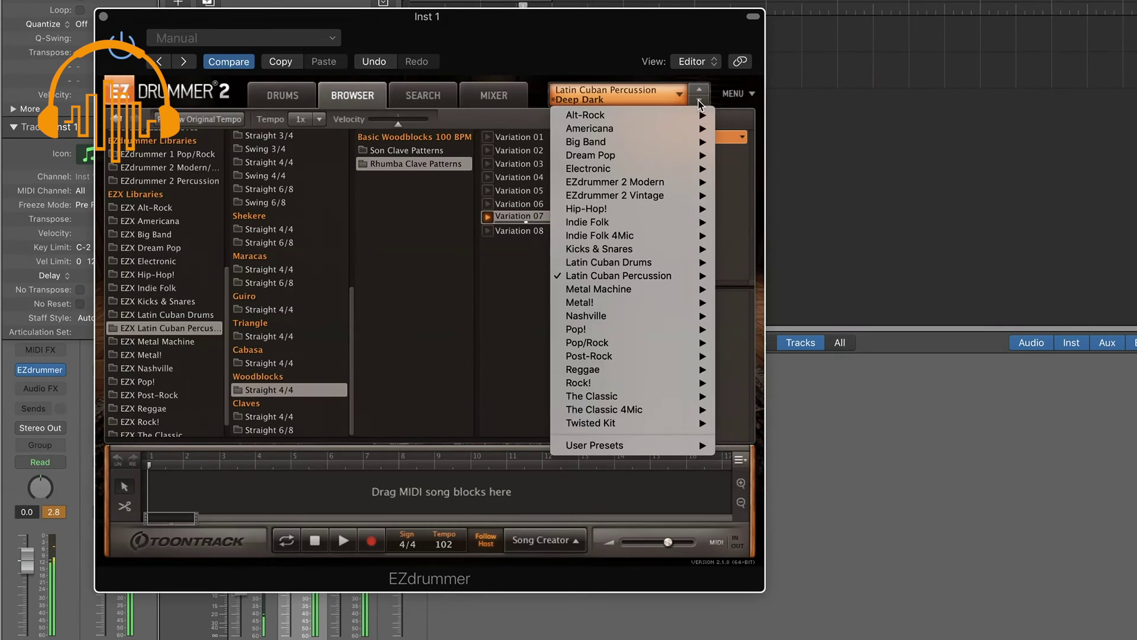
pyautogui.click(700, 105)
pyautogui.click(700, 102)
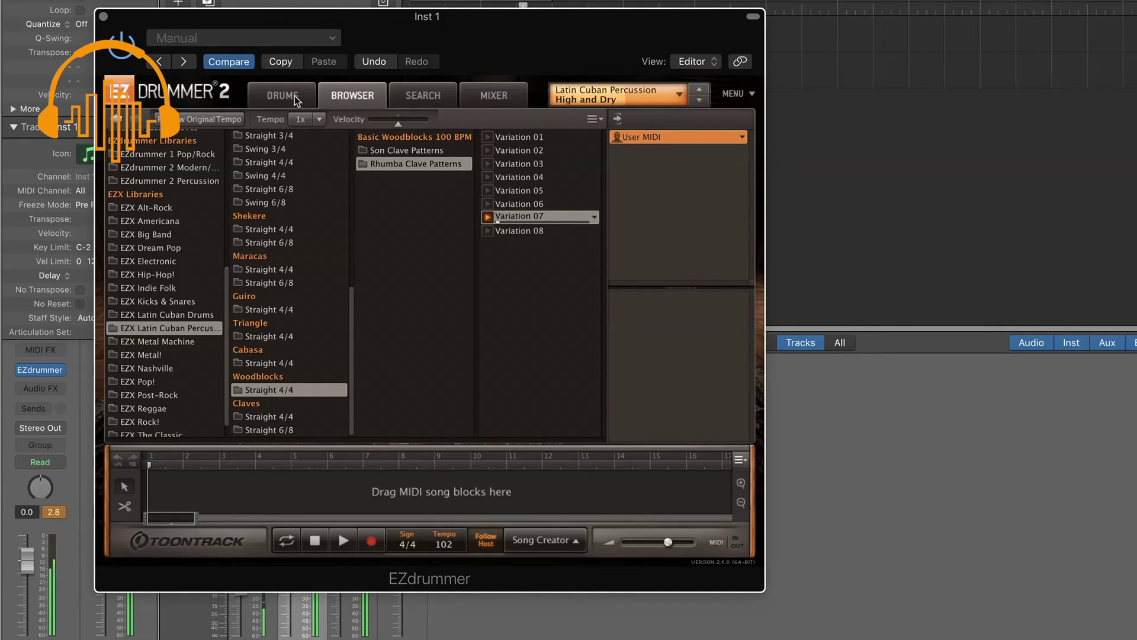
# Preview the 3-2 Rhumba Clave pattern from the Rhumba Clave Patterns of the Claves Straight 4/4 grooves.
pyautogui.click(270, 418)
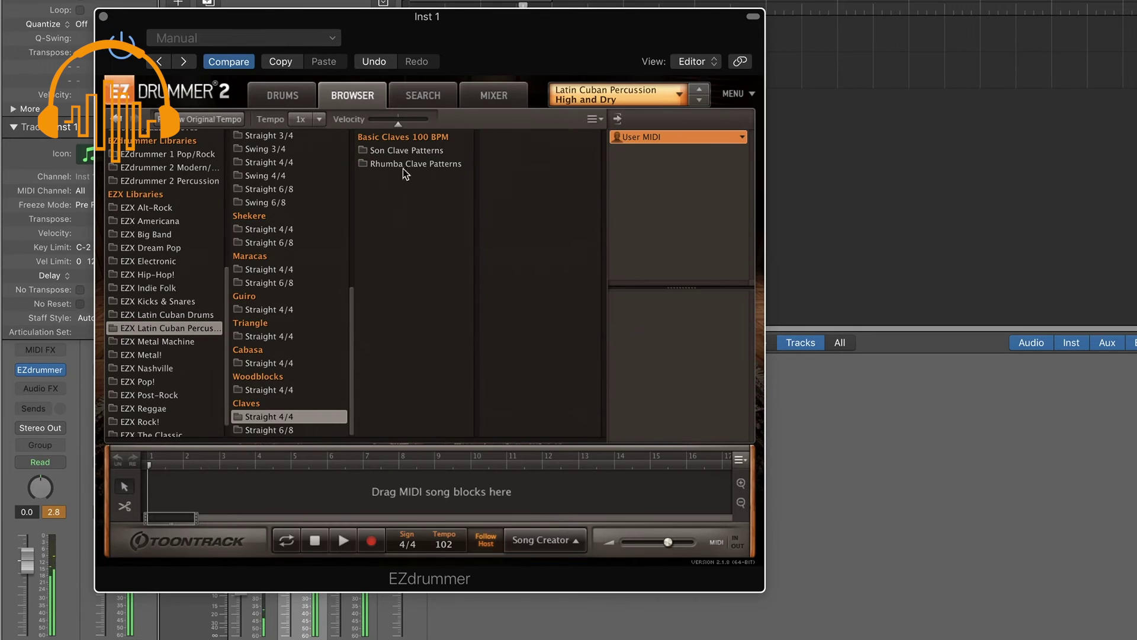
pyautogui.click(409, 165)
pyautogui.click(523, 151)
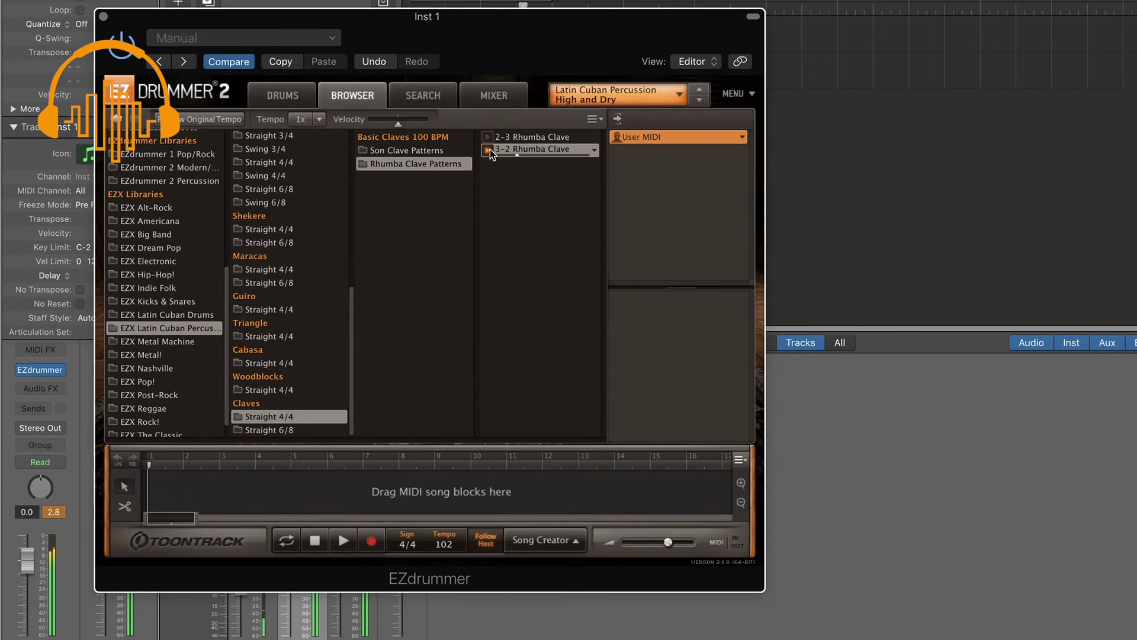
# In the kit view, change the claves to Pearl Wood High and close the instrument settings.
pyautogui.click(281, 96)
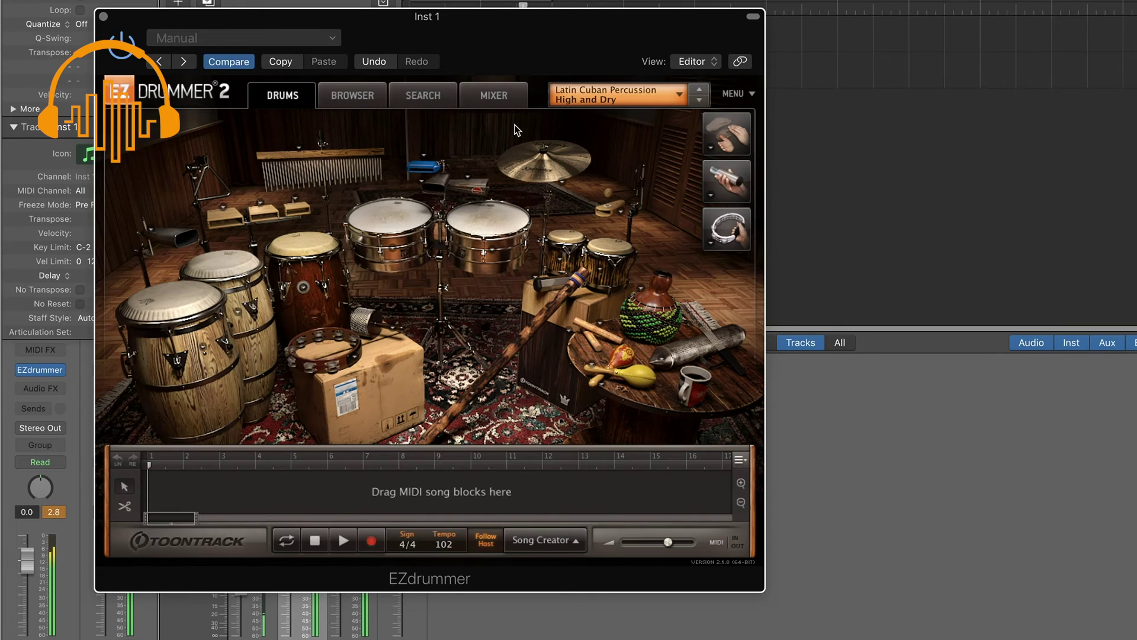
pyautogui.click(599, 322)
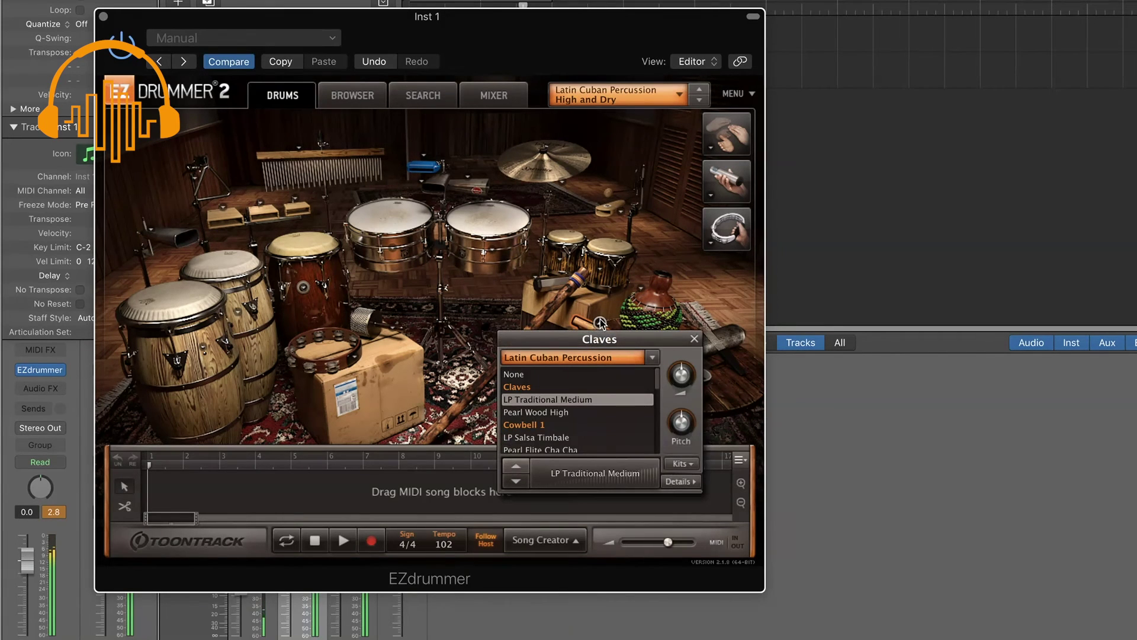
pyautogui.click(568, 414)
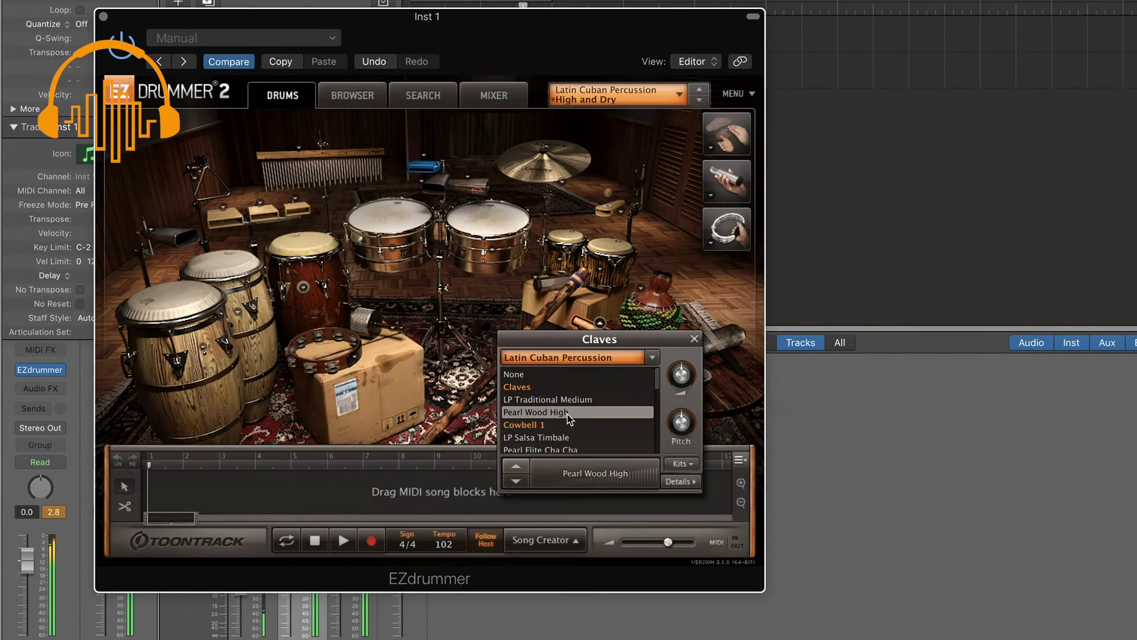
pyautogui.click(695, 340)
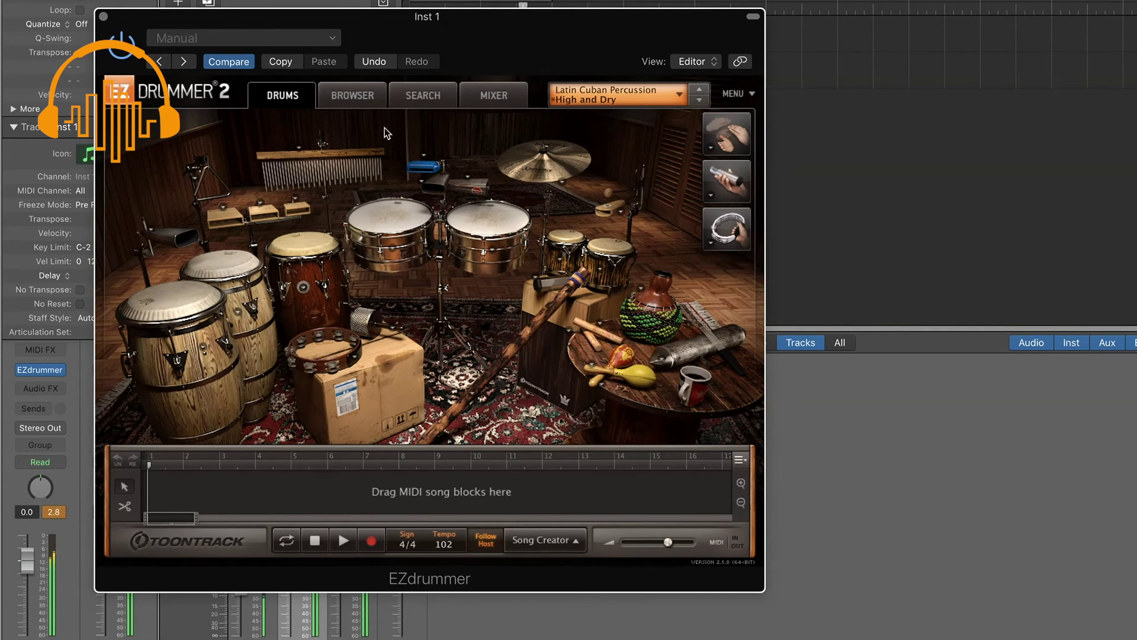
# Return to the groove browser and look through the Latin Cuban Percussion groove categories.
pyautogui.click(348, 94)
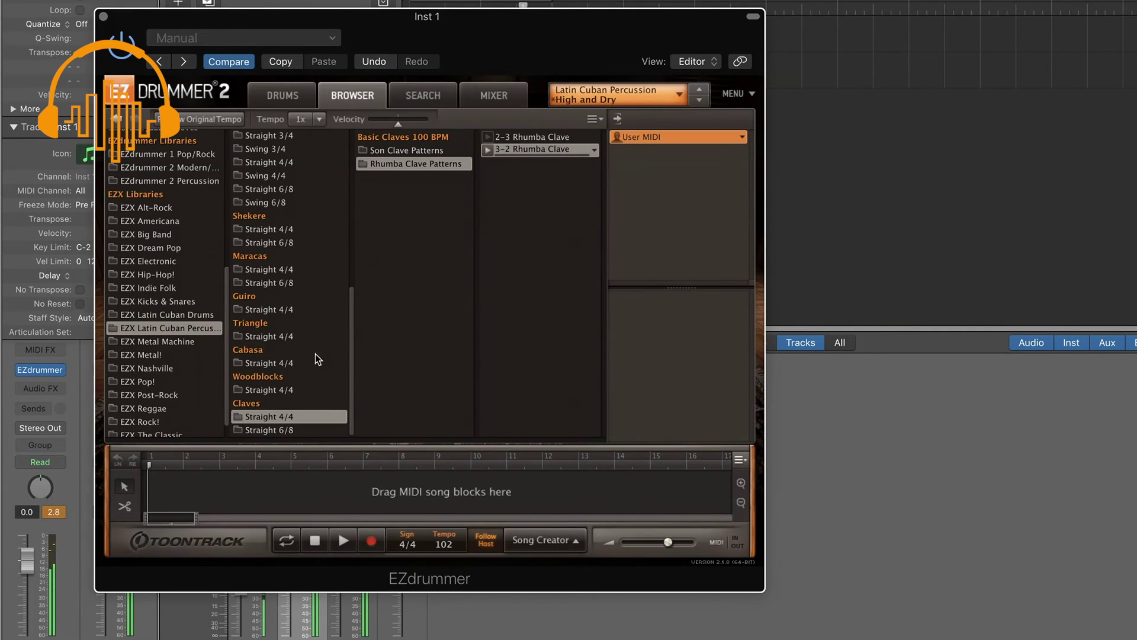
pyautogui.scroll(10, 299, 370)
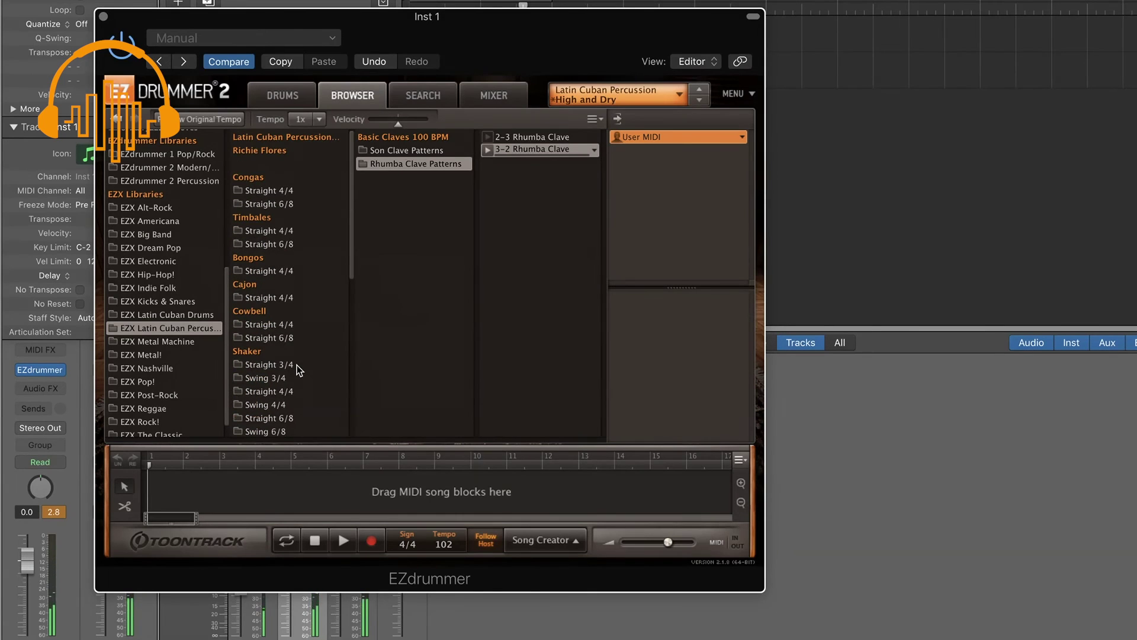
pyautogui.scroll(-8, 264, 354)
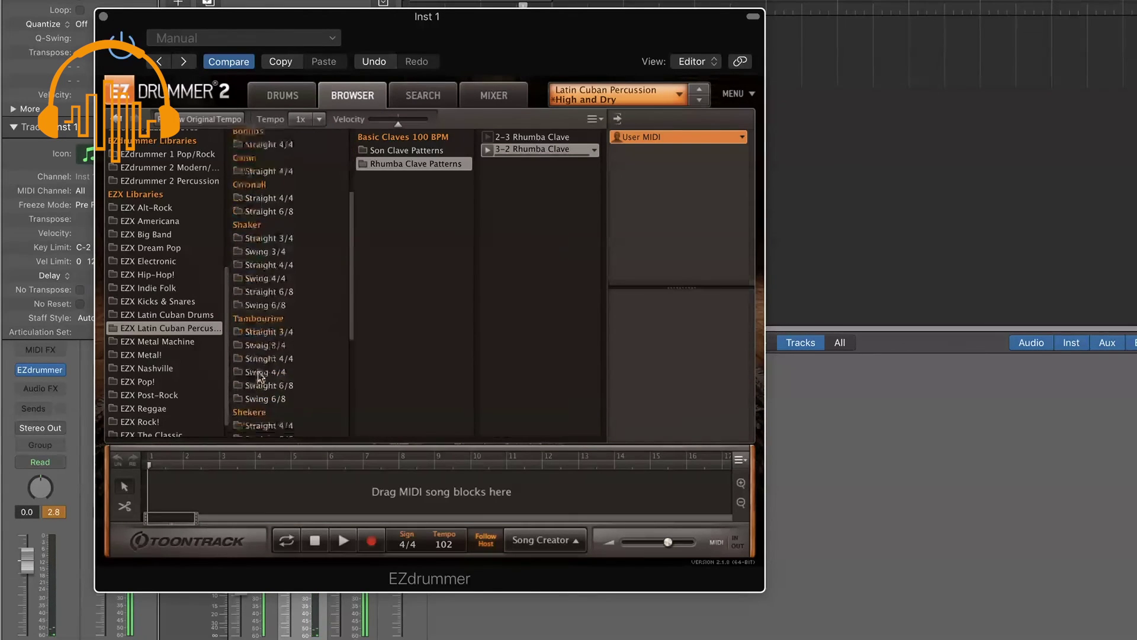
pyautogui.scroll(6, 293, 237)
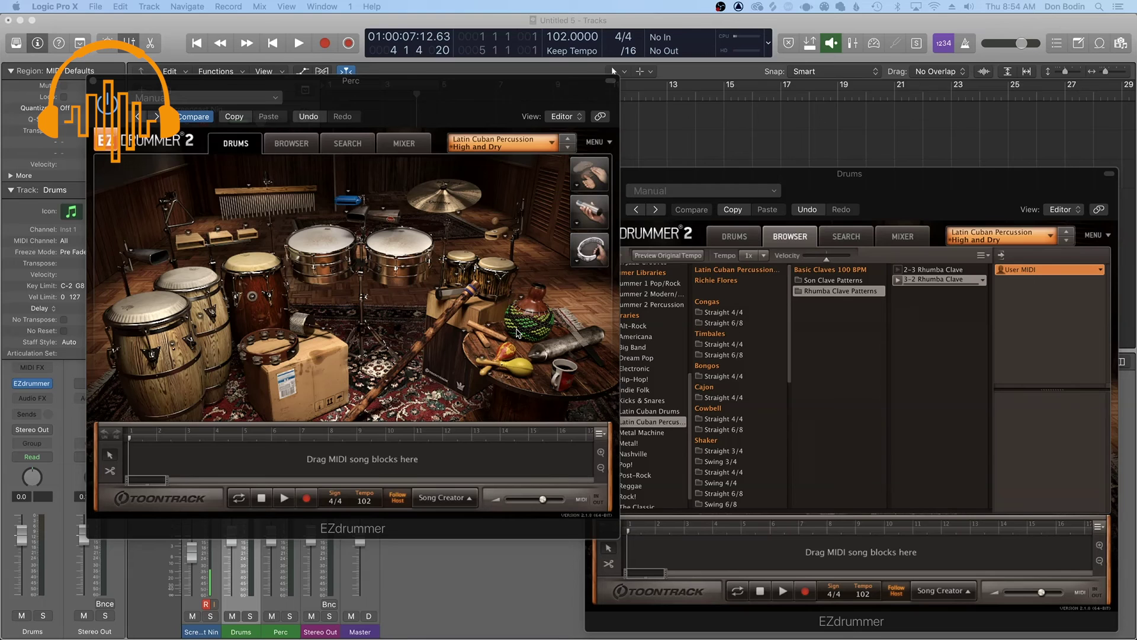
# Close the Perc track's plug-in window, then bring the Drums instance to the centre and show its kit view.
pyautogui.moveTo(374, 107); pyautogui.dragTo(484, 112)
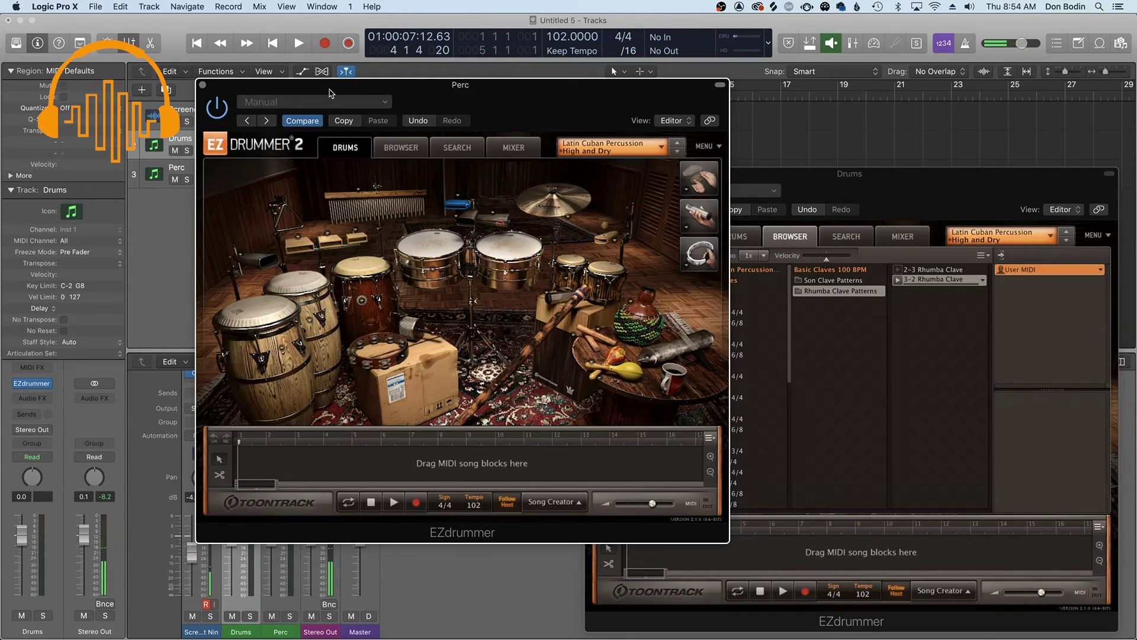
pyautogui.click(203, 85)
pyautogui.moveTo(916, 198); pyautogui.dragTo(689, 152)
pyautogui.click(511, 199)
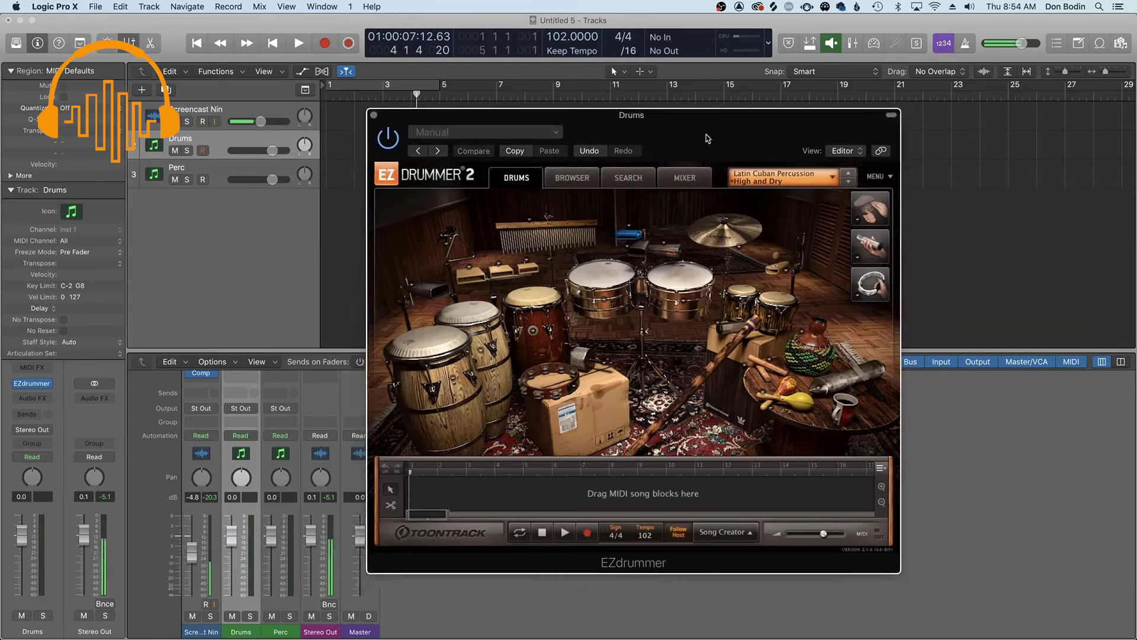
# Load the Deep Dark preset of the Latin Cuban Drums library in the Drums instance.
pyautogui.click(780, 177)
pyautogui.moveTo(783, 313)
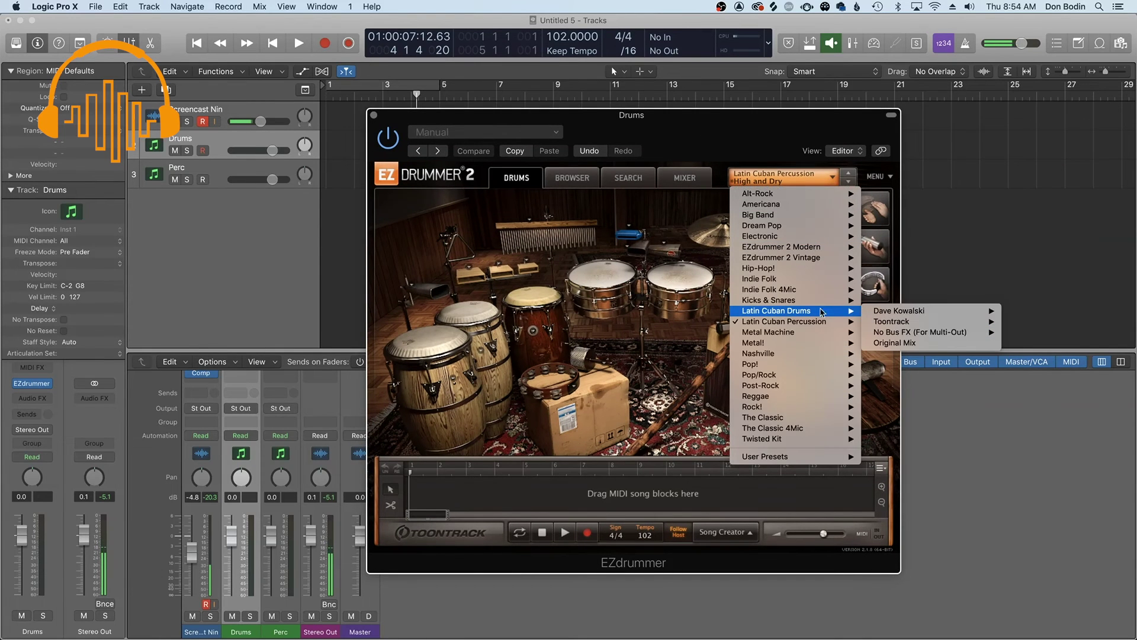
pyautogui.moveTo(900, 311)
pyautogui.click(1033, 332)
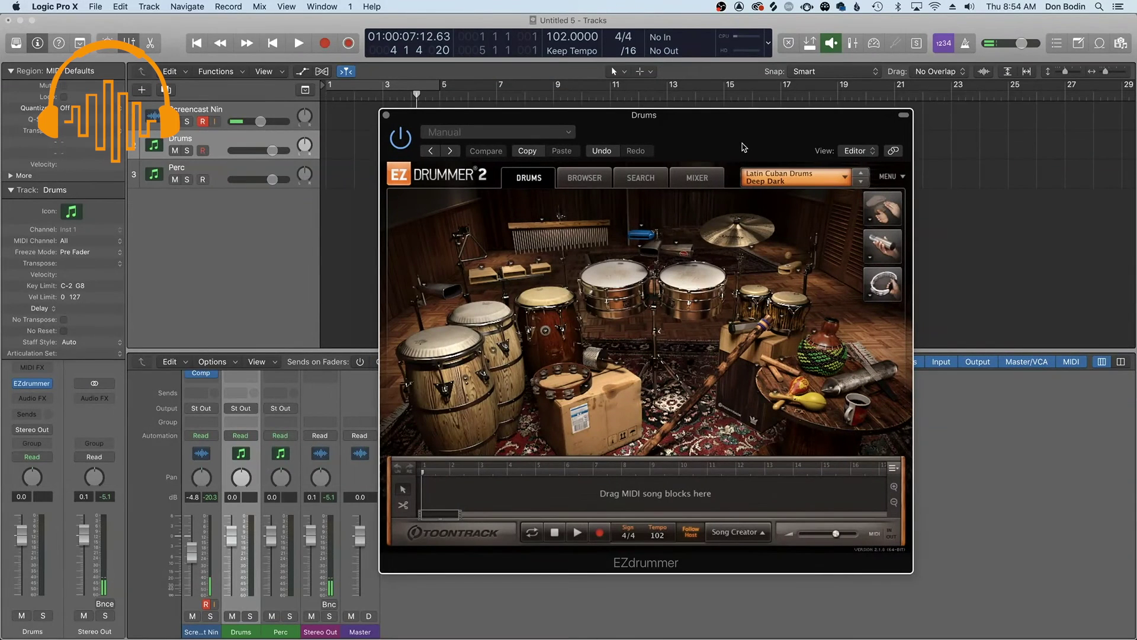
# Preview Variation 04 of the Caballo Patterns in the EZX Latin Cuban Drums Straight 4/4 grooves.
pyautogui.click(595, 179)
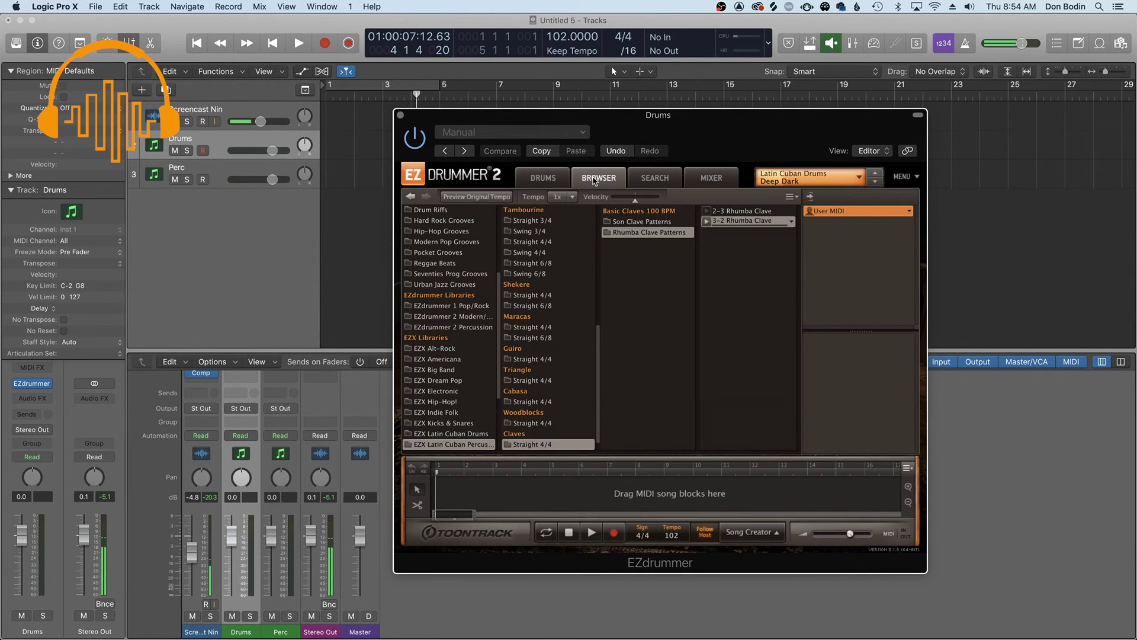
pyautogui.scroll(-3, 468, 367)
pyautogui.click(450, 351)
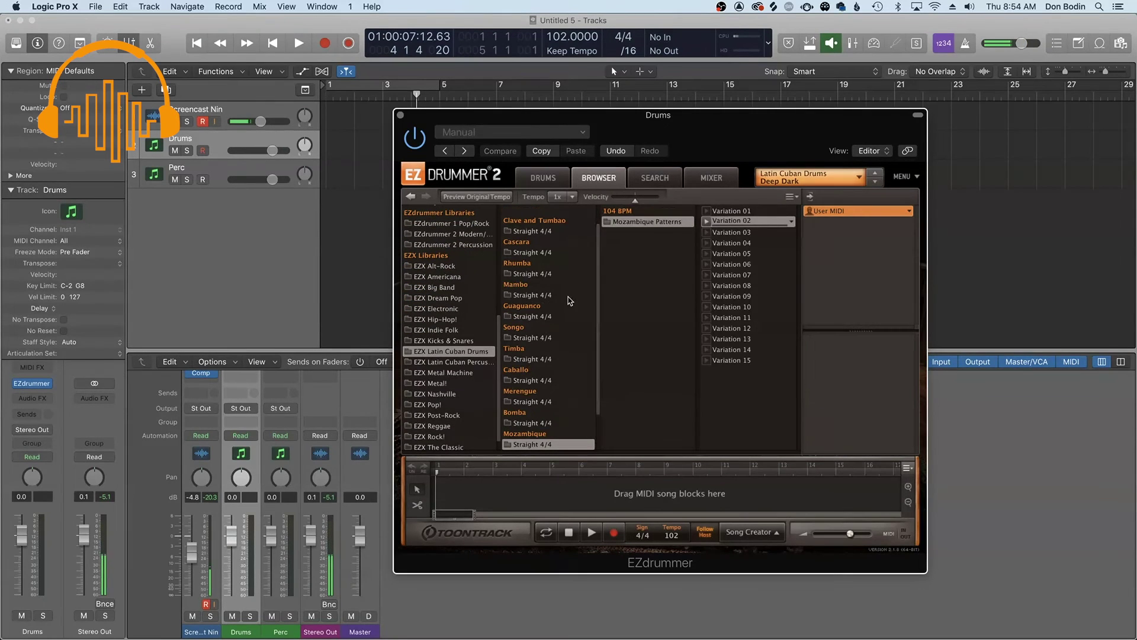
pyautogui.scroll(-3, 568, 353)
pyautogui.click(568, 353)
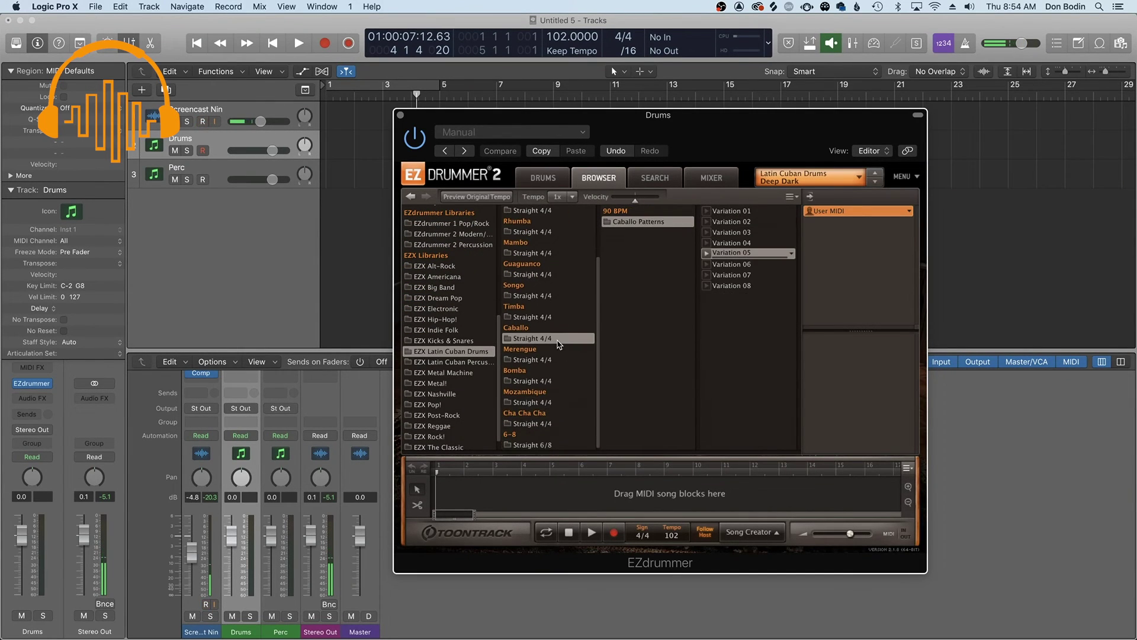
pyautogui.click(735, 244)
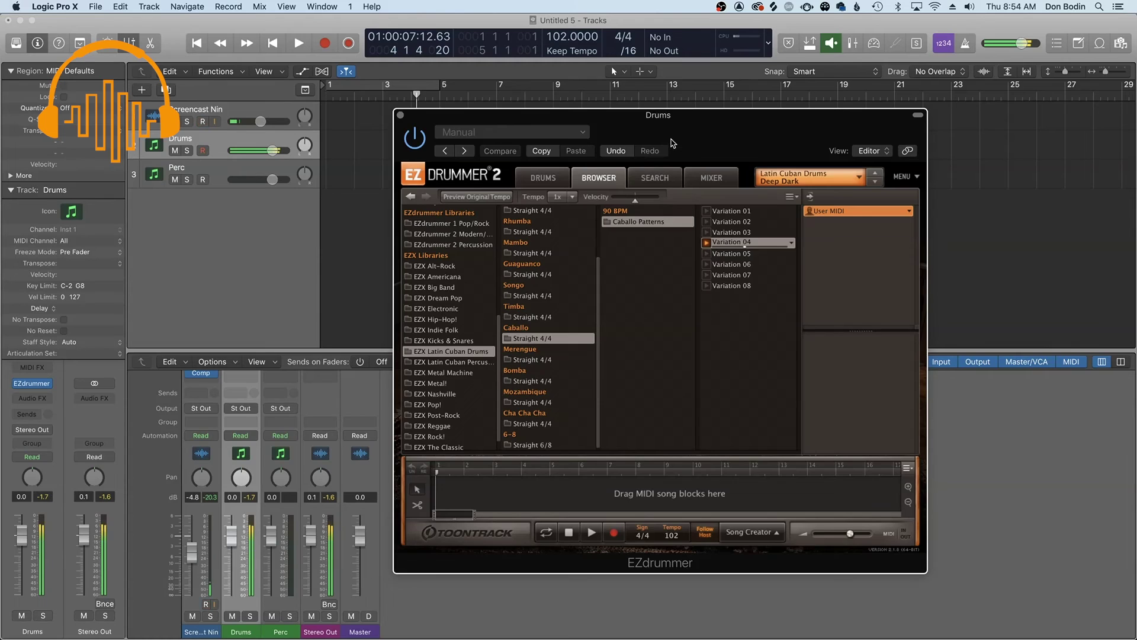
# Move the Drums plug-in window clear of the first bars of the tracks and audition Caballo Variations 07 and 03.
pyautogui.moveTo(669, 115); pyautogui.dragTo(836, 136)
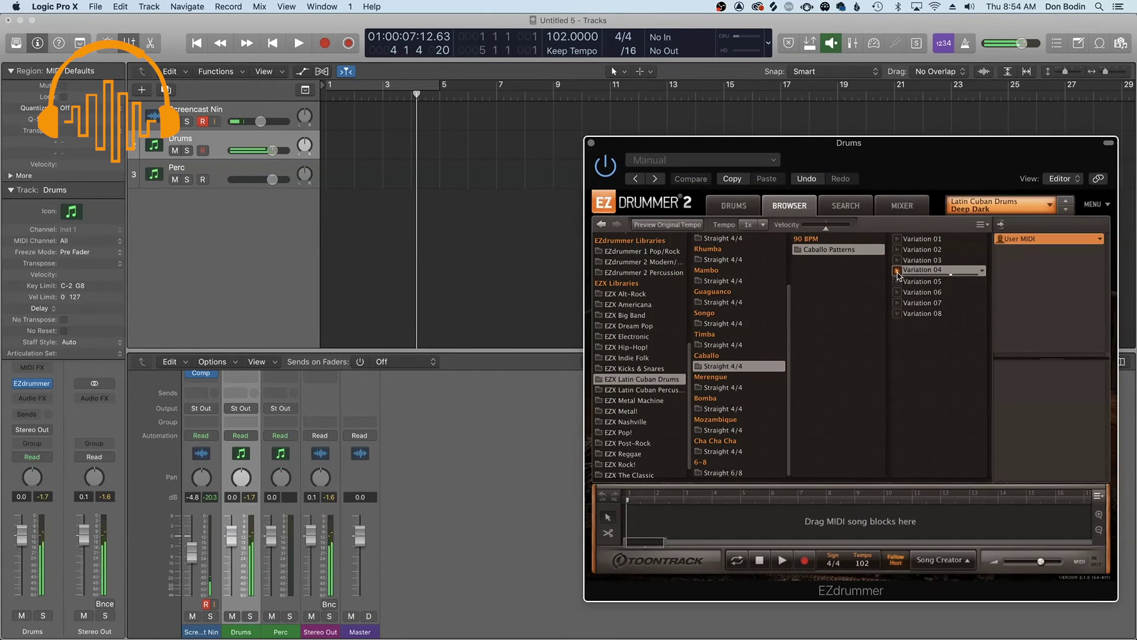
pyautogui.click(900, 302)
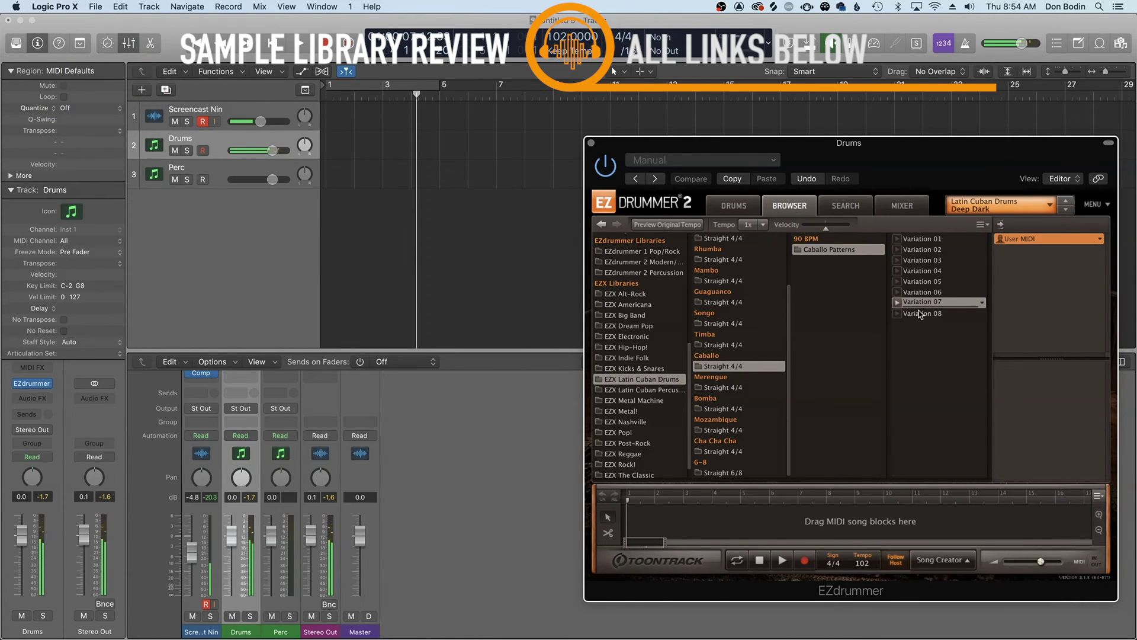
pyautogui.click(918, 262)
pyautogui.moveTo(918, 261); pyautogui.dragTo(823, 501)
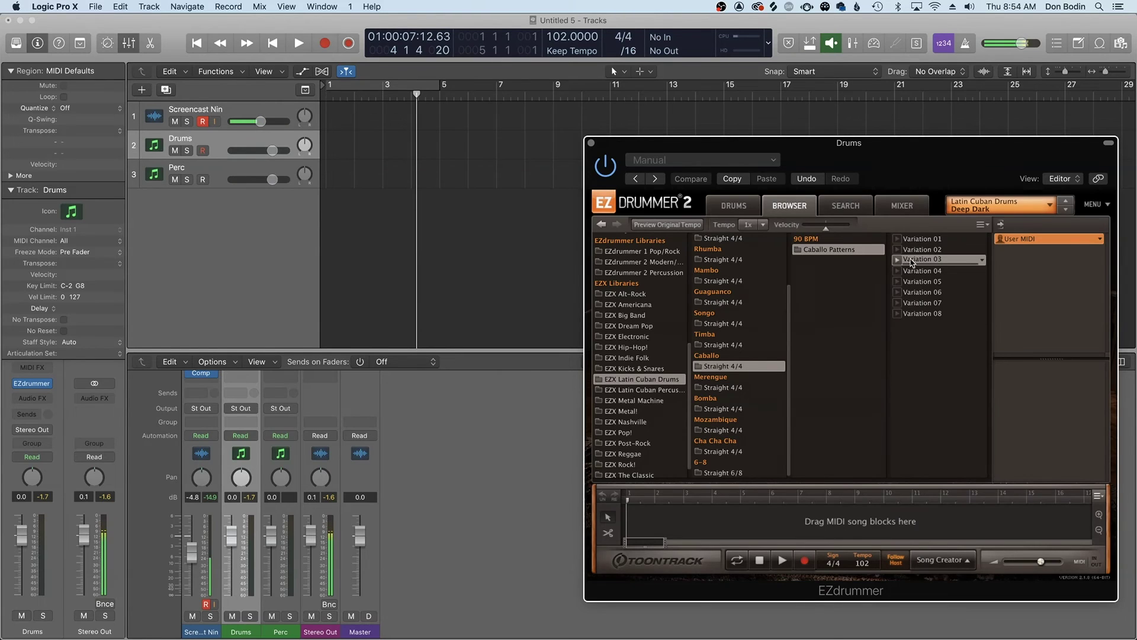
# Place Caballo Variations 03, 04 and 07 back to back on the Drums track, starting at bar 1.
pyautogui.moveTo(911, 263); pyautogui.dragTo(326, 153)
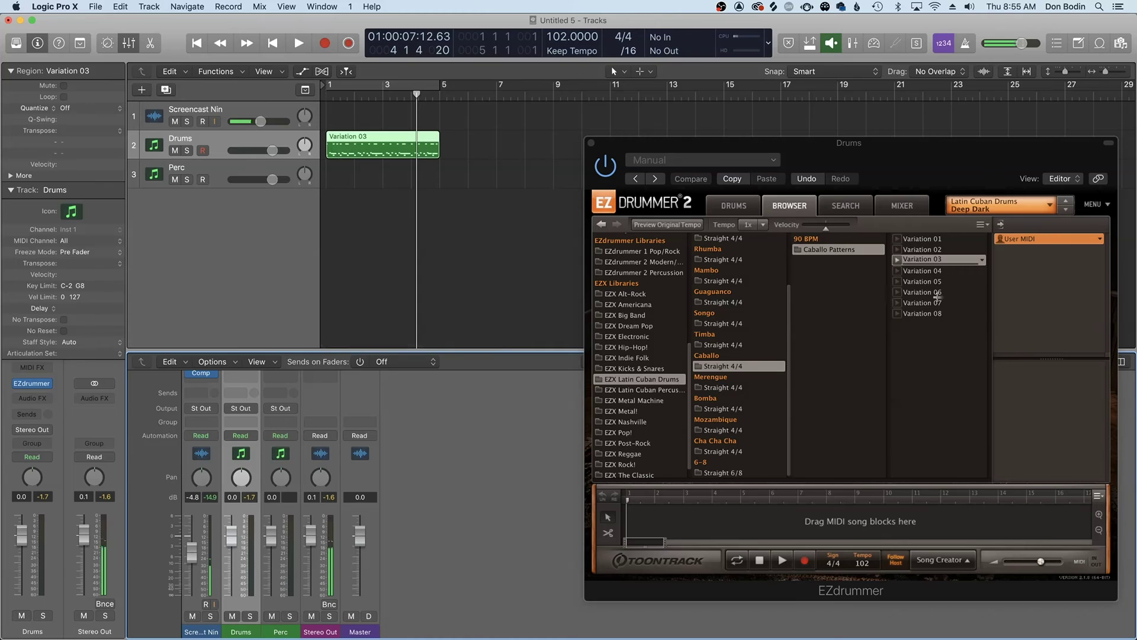
pyautogui.moveTo(921, 274); pyautogui.dragTo(441, 143)
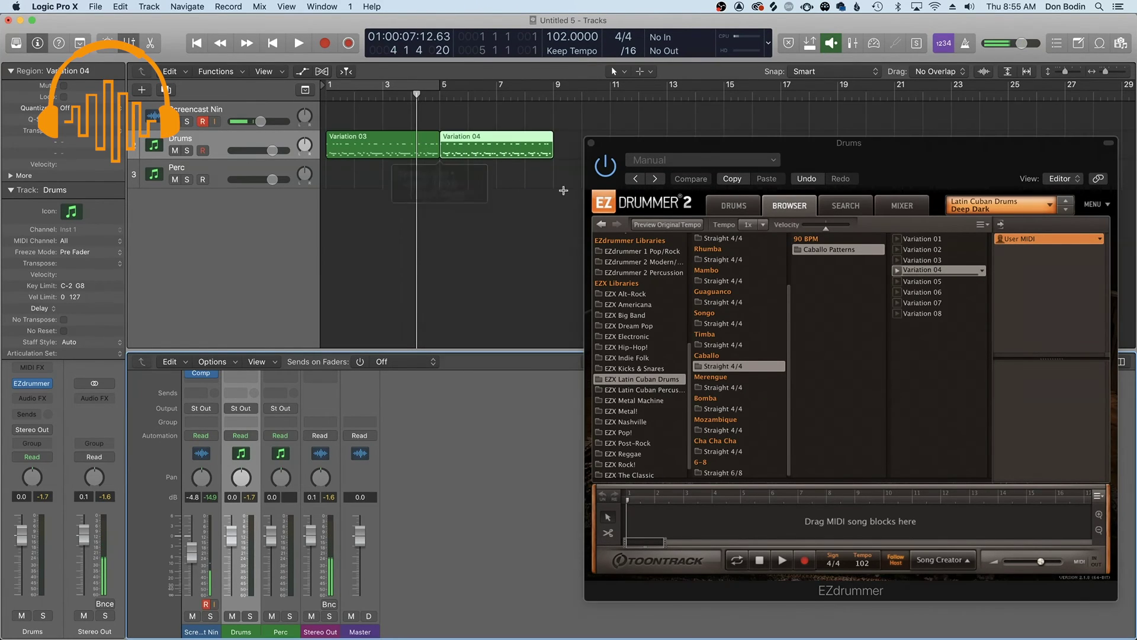
pyautogui.click(916, 304)
pyautogui.moveTo(618, 173); pyautogui.dragTo(556, 145)
# Move the Drums plug-in window aside and open the EZdrummer instance on the Perc track.
pyautogui.moveTo(650, 145); pyautogui.dragTo(542, 73)
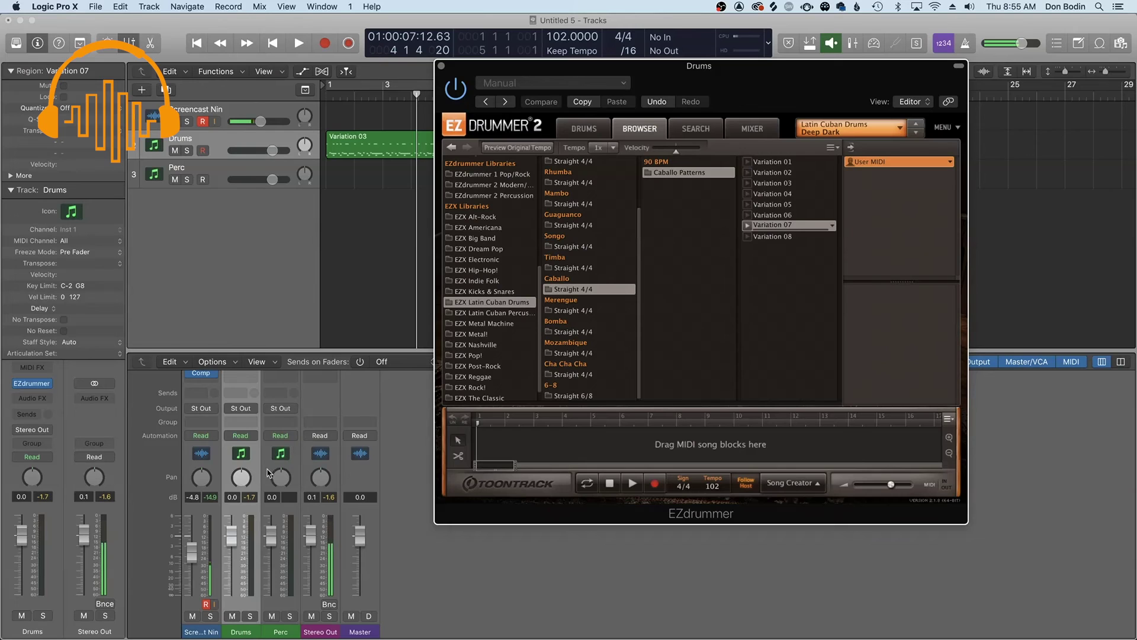
pyautogui.scroll(4, 267, 468)
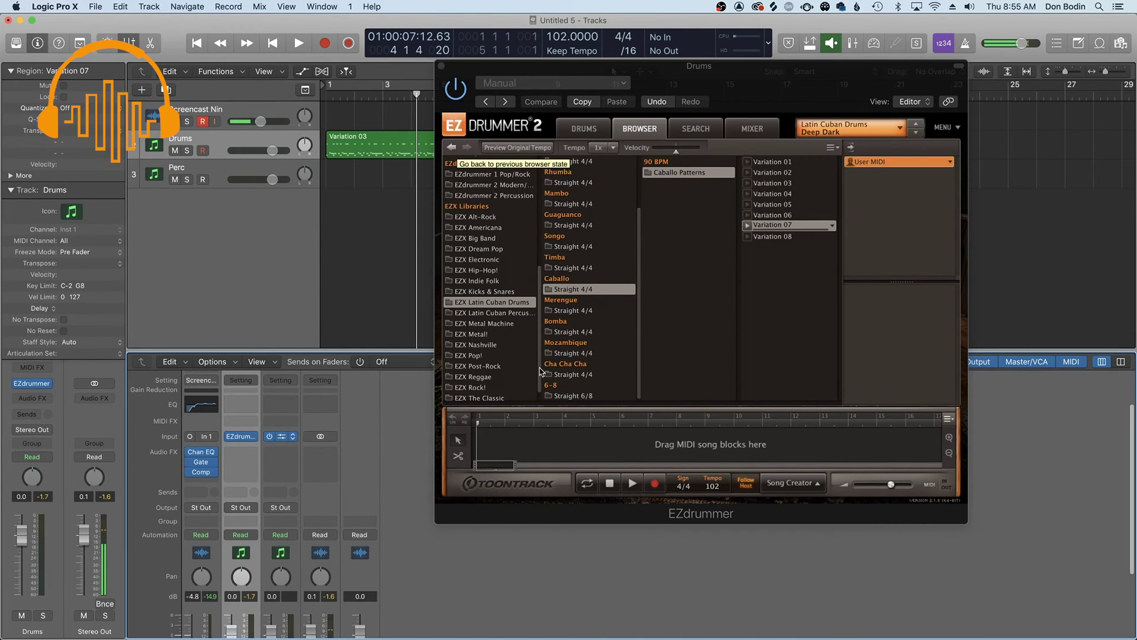
pyautogui.click(280, 436)
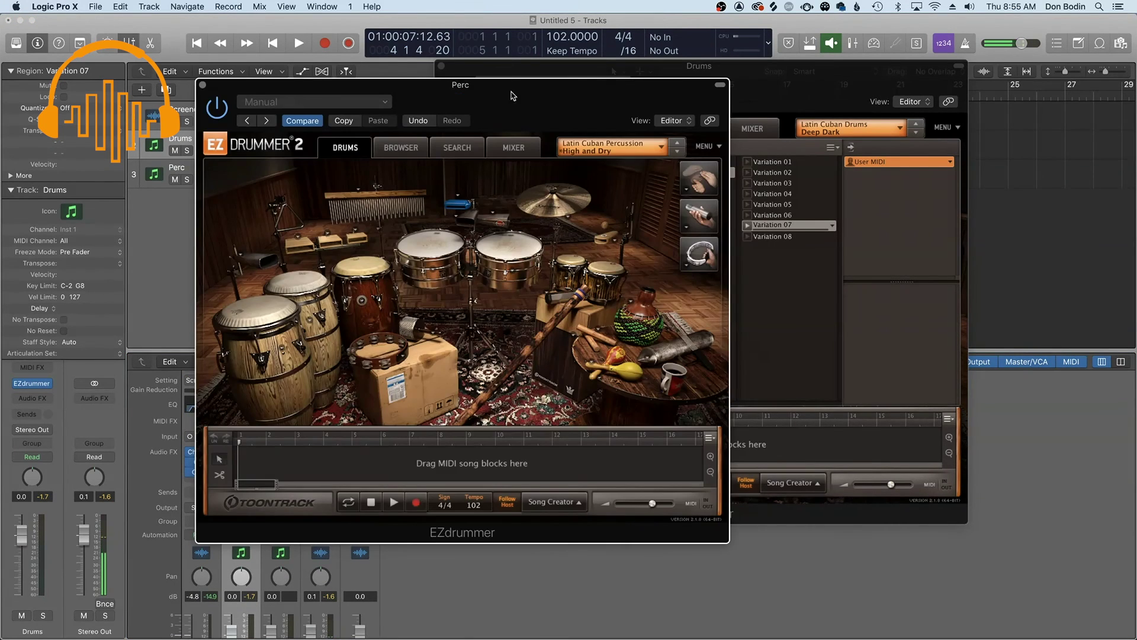
# Move the Perc and Drums plug-in windows apart so the tracks are visible, and close the Drums plug-in window.
pyautogui.moveTo(491, 125); pyautogui.dragTo(812, 193)
pyautogui.moveTo(813, 94); pyautogui.dragTo(444, 204)
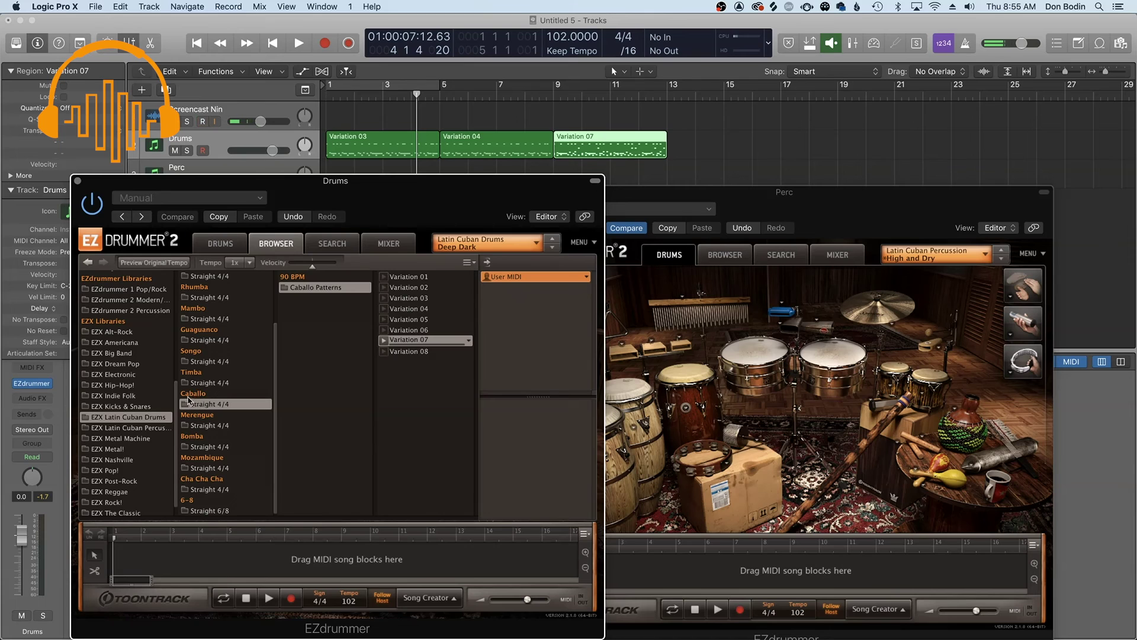
pyautogui.click(78, 181)
# Set the cycle range from bar 1 to bar 13 and start playback with the Perc track selected.
pyautogui.moveTo(347, 85); pyautogui.dragTo(667, 89)
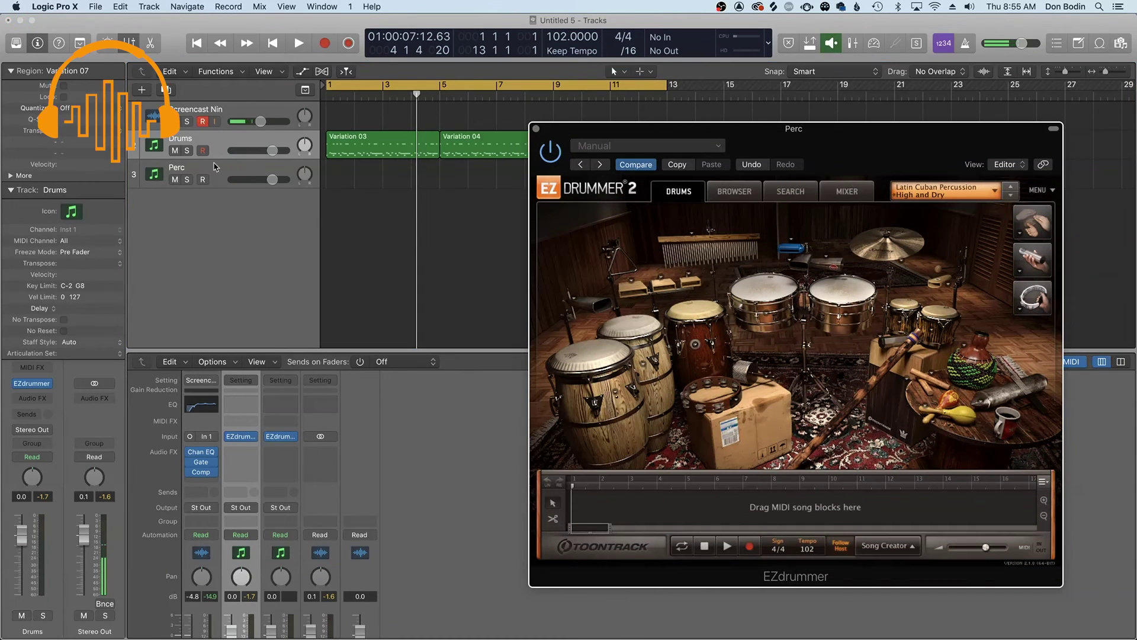
pyautogui.click(215, 174)
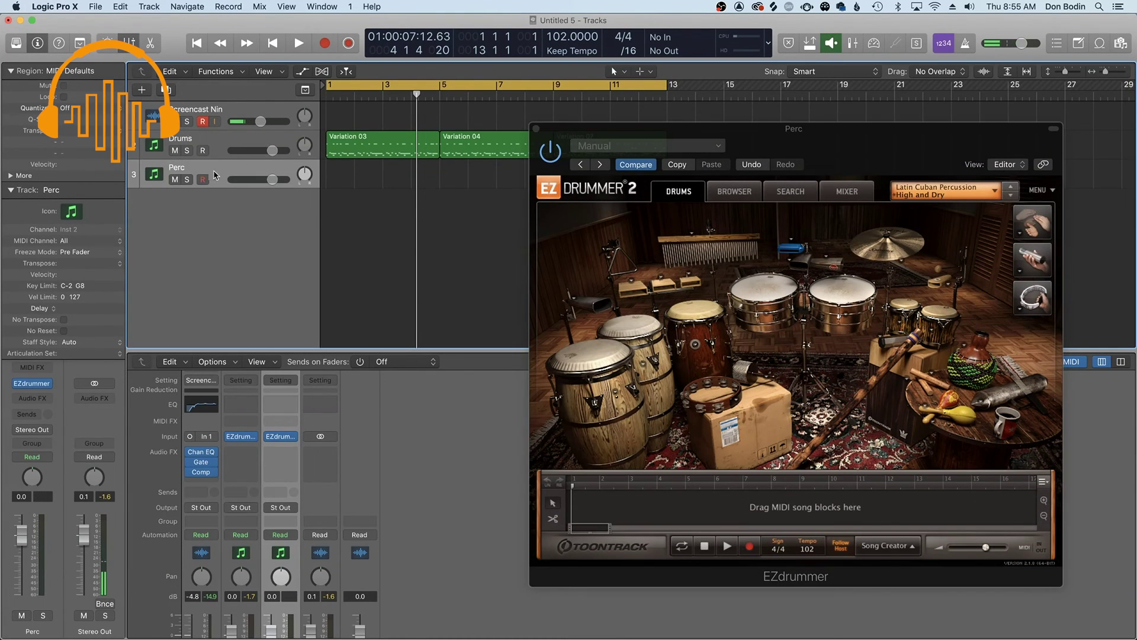
pyautogui.press('space')
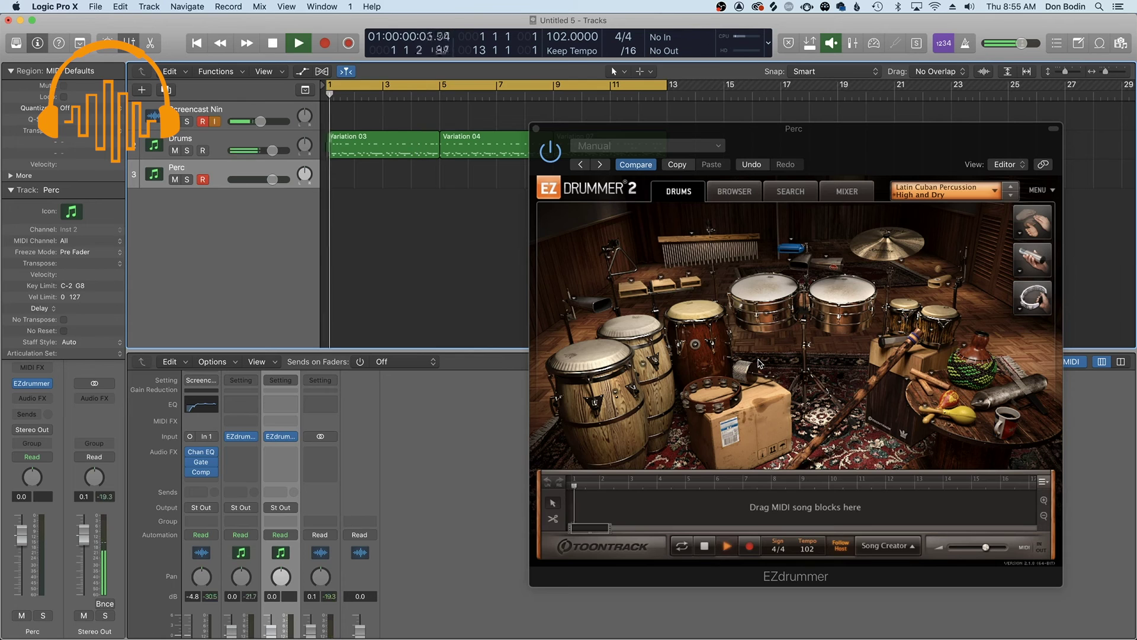
# Audition the 8th Acc 1 3 pattern from the Latin Cuban Percussion Tambourine Straight 4/4 grooves against the playing drums.
pyautogui.click(740, 193)
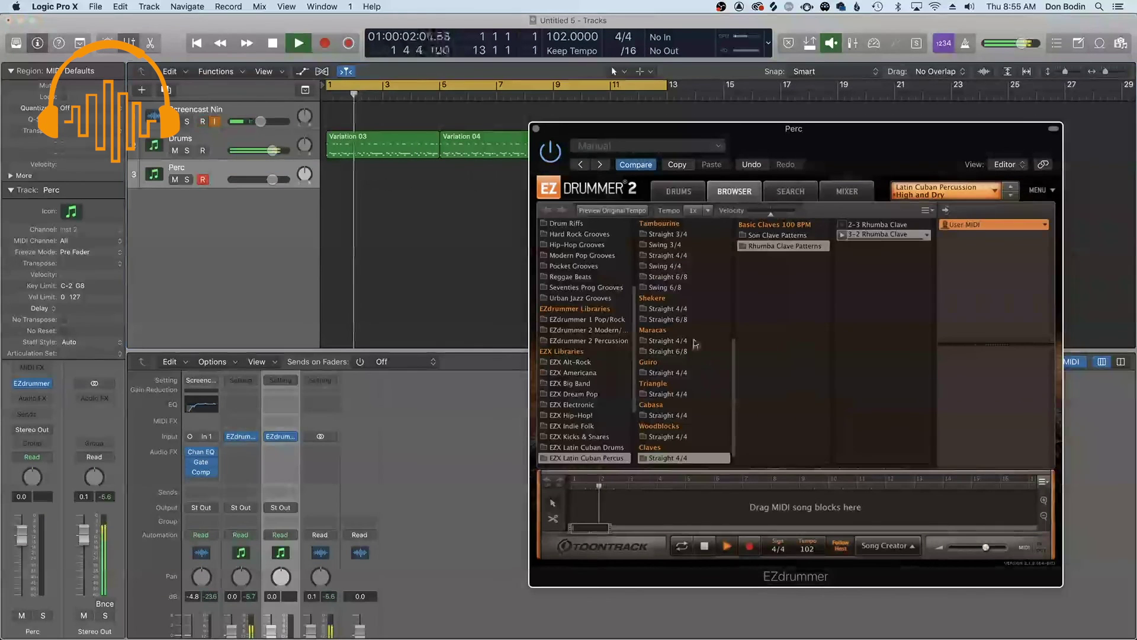
pyautogui.scroll(-3, 690, 277)
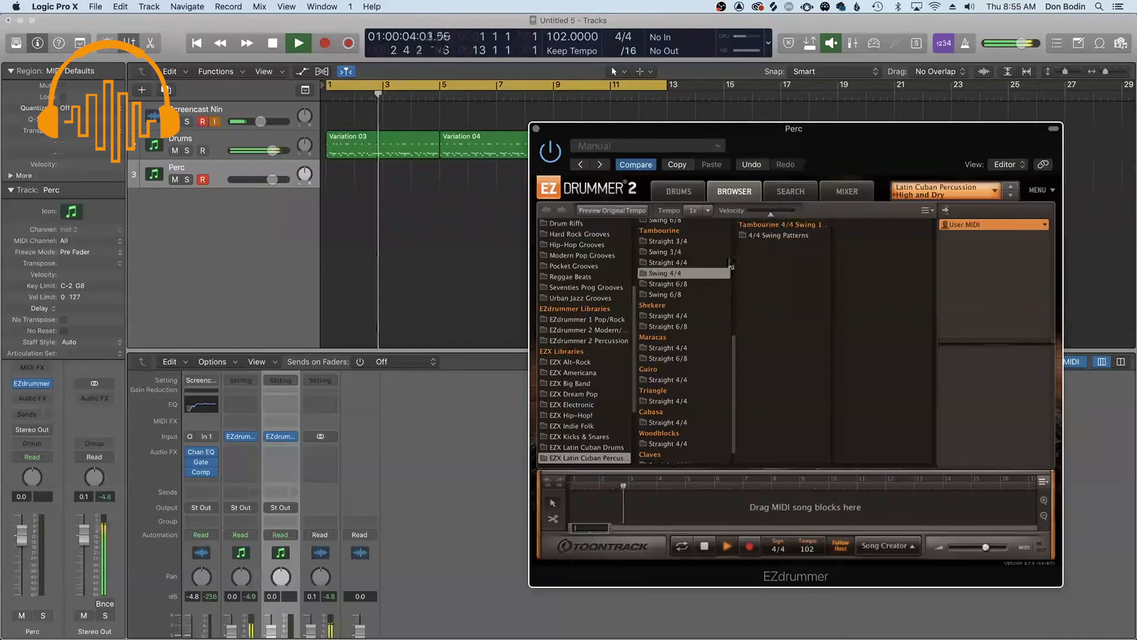
pyautogui.click(664, 262)
pyautogui.click(782, 236)
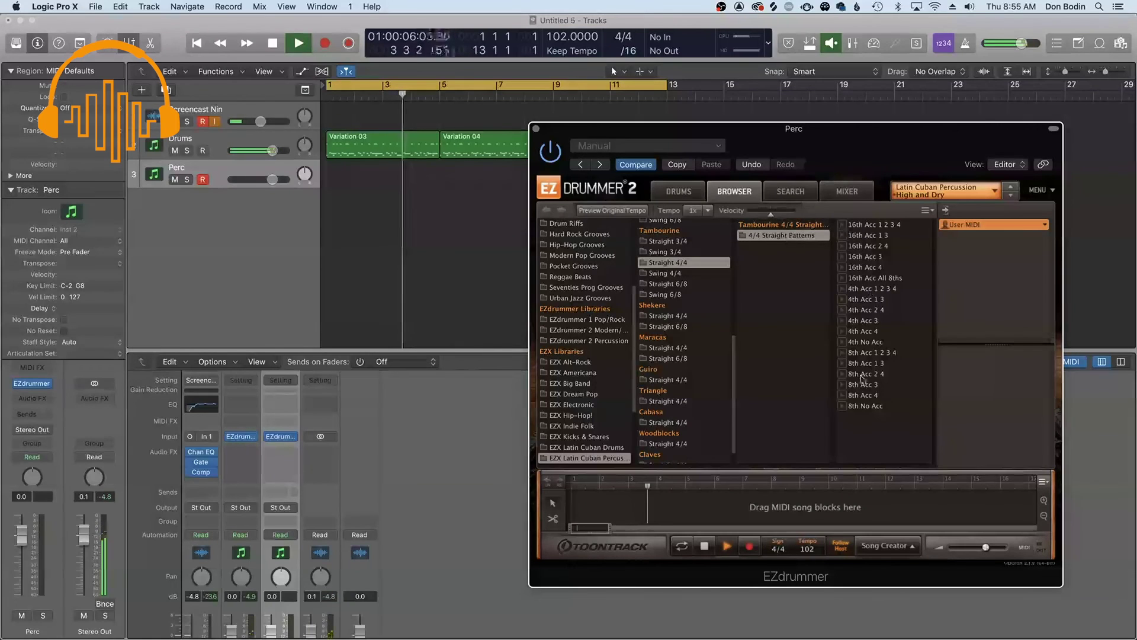
pyautogui.click(842, 363)
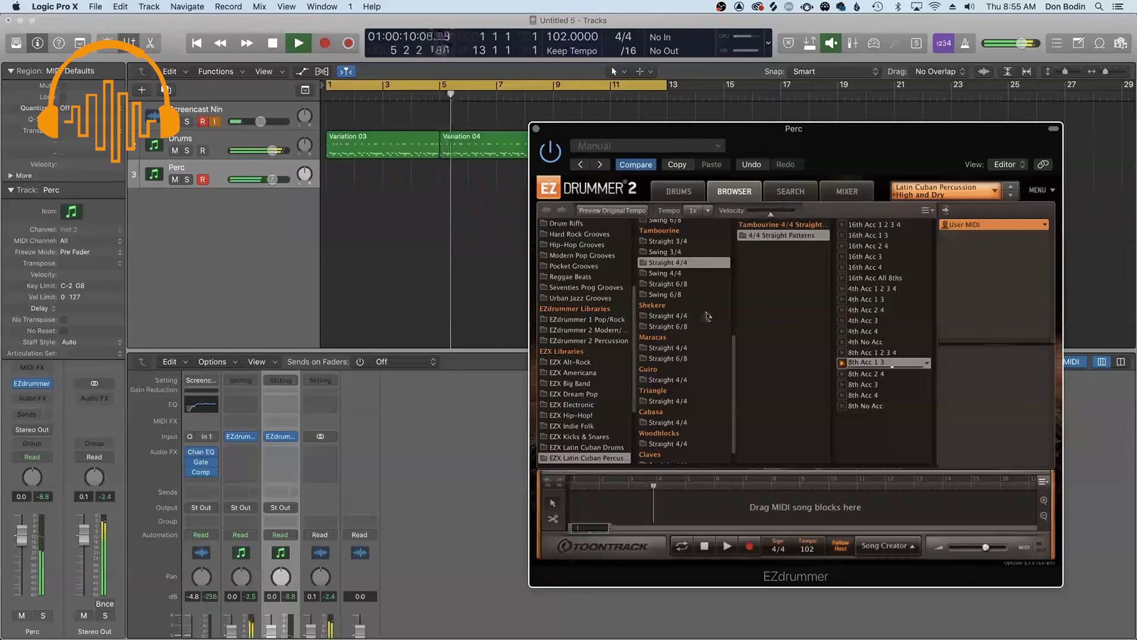
# Audition Cajon Straight 4/4 grooves: Variation 04 of the Funk Groove Patterns and Variation 06 of the Yanbu Improvisation Patterns.
pyautogui.scroll(6, 692, 310)
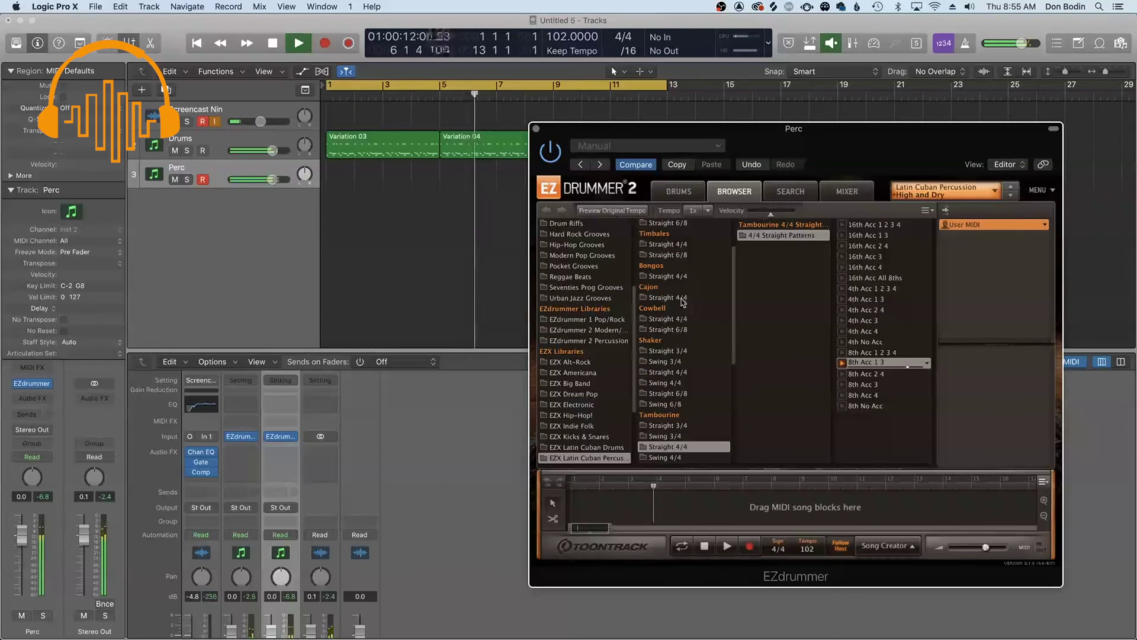
pyautogui.click(683, 298)
pyautogui.click(811, 268)
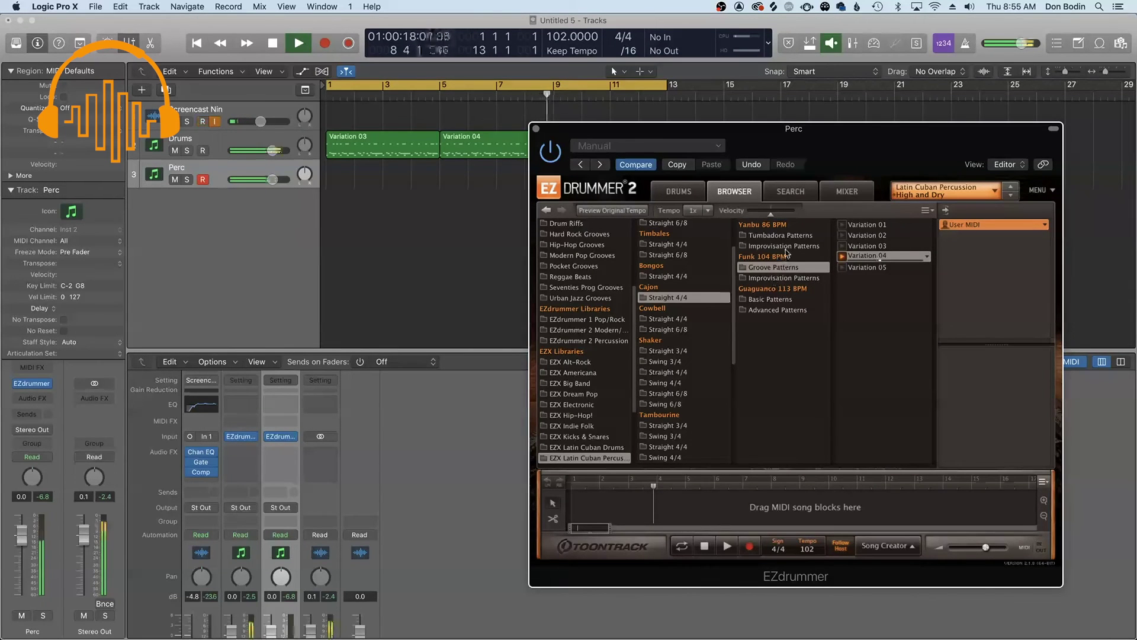
pyautogui.click(790, 246)
pyautogui.click(864, 278)
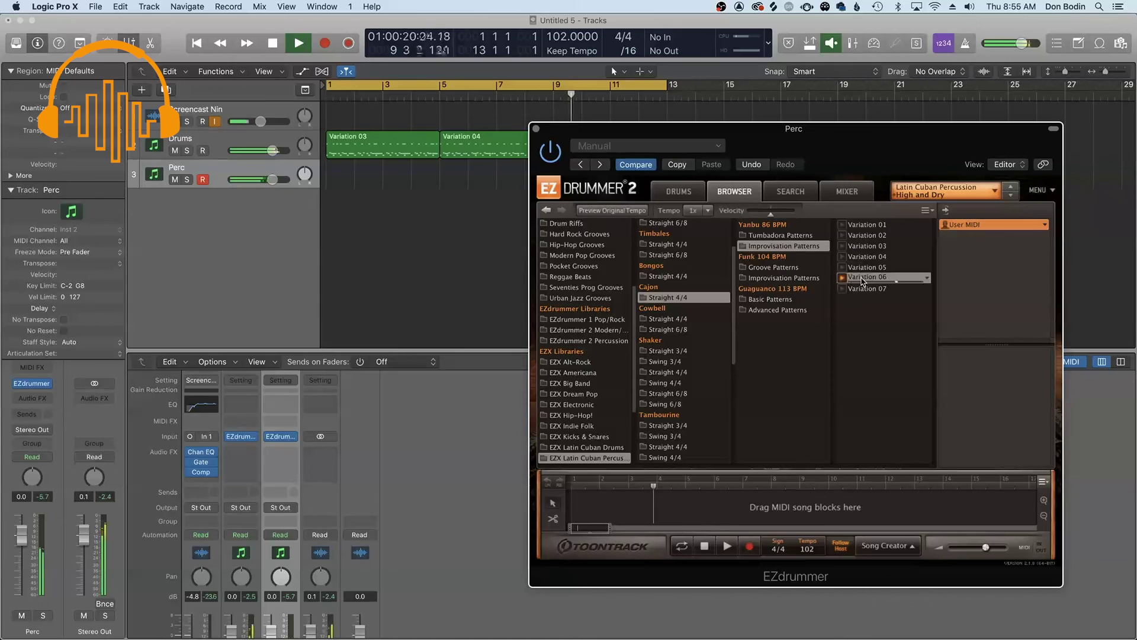
# Browse the Shaker groove folders Straight 6/8, Swing 4/4 and Straight 4/4.
pyautogui.scroll(-2, 693, 371)
pyautogui.scroll(-1, 693, 371)
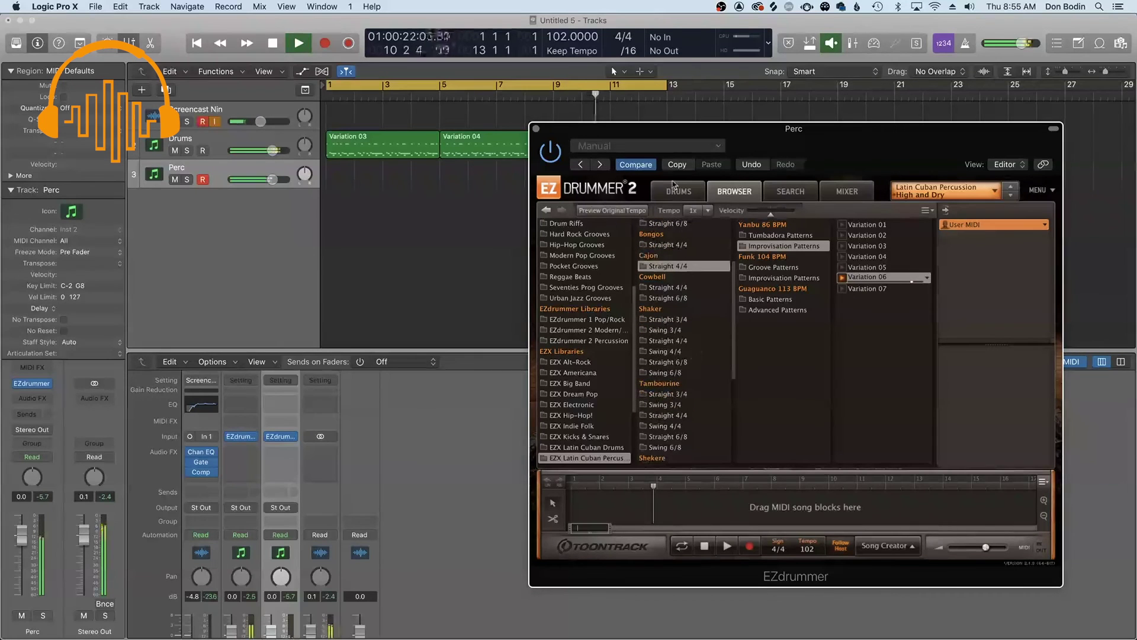
pyautogui.click(685, 363)
pyautogui.click(683, 352)
pyautogui.click(683, 341)
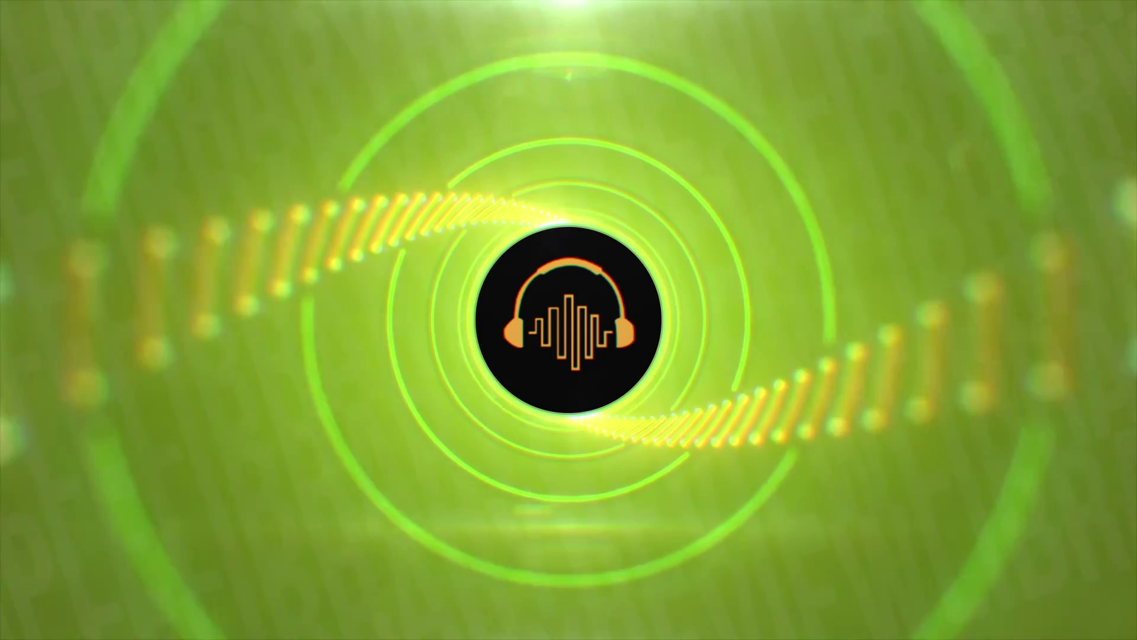